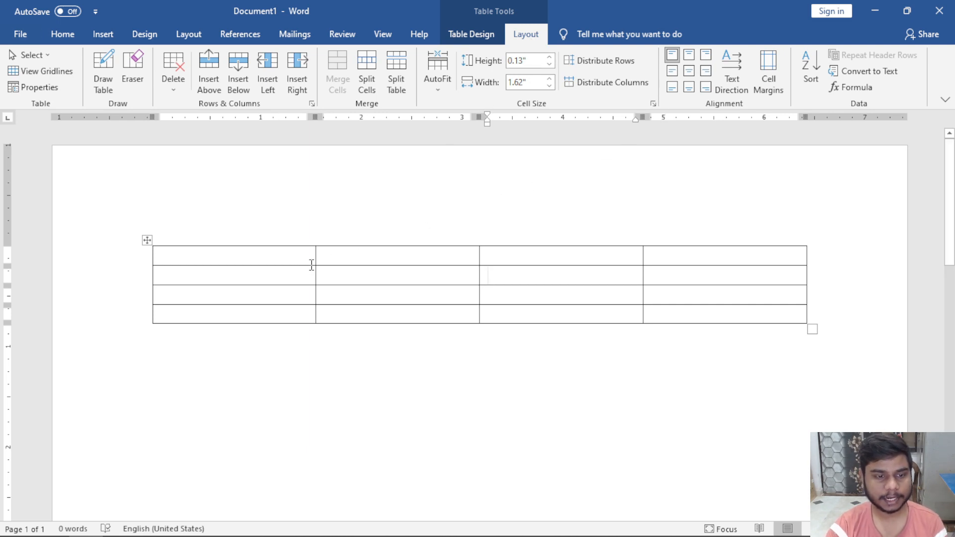
Select the existing table and delete it.
left_click_drag(297, 259, 715, 320)
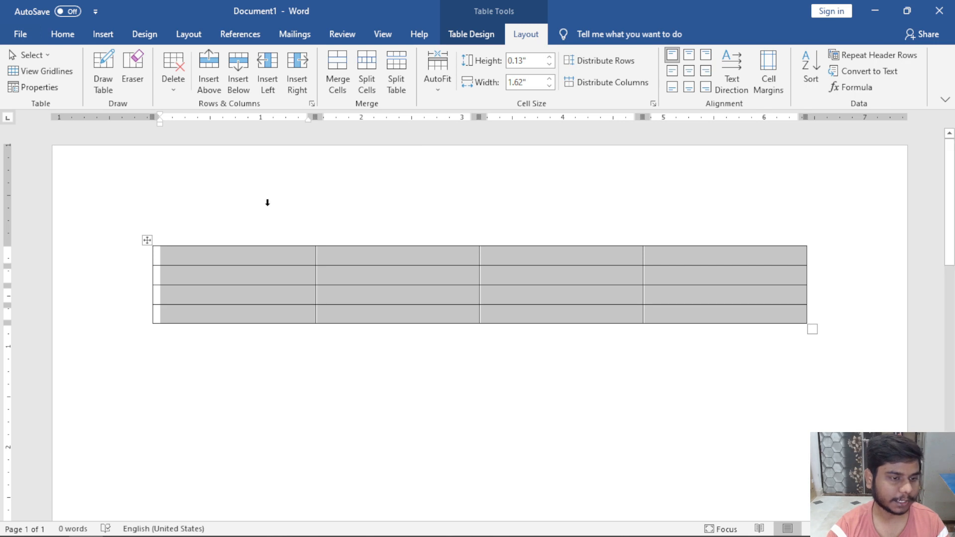
left_click(244, 258)
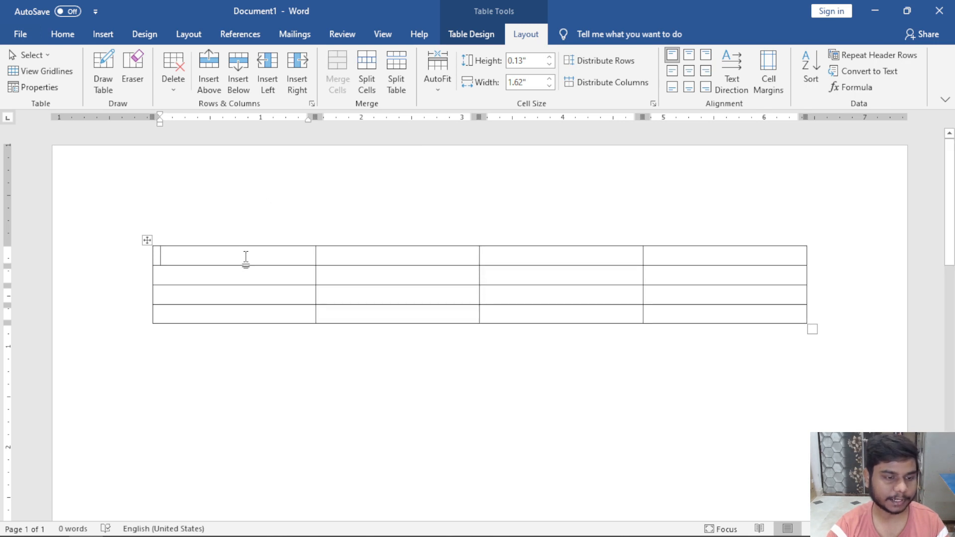
left_click(148, 240)
key("BackSpace")
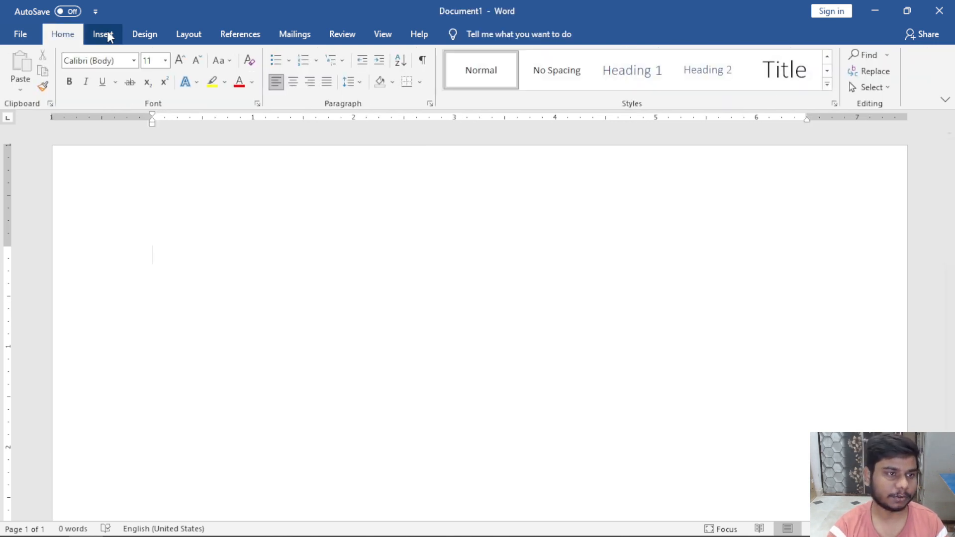
Insert a new empty 4 by 4 table from the Insert > Table grid.
left_click(104, 34)
left_click(108, 92)
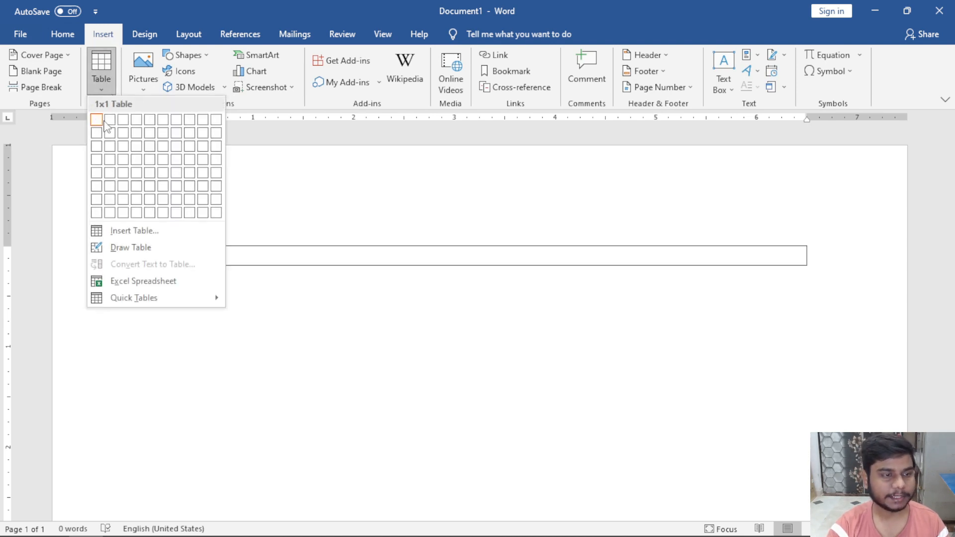
left_click(141, 162)
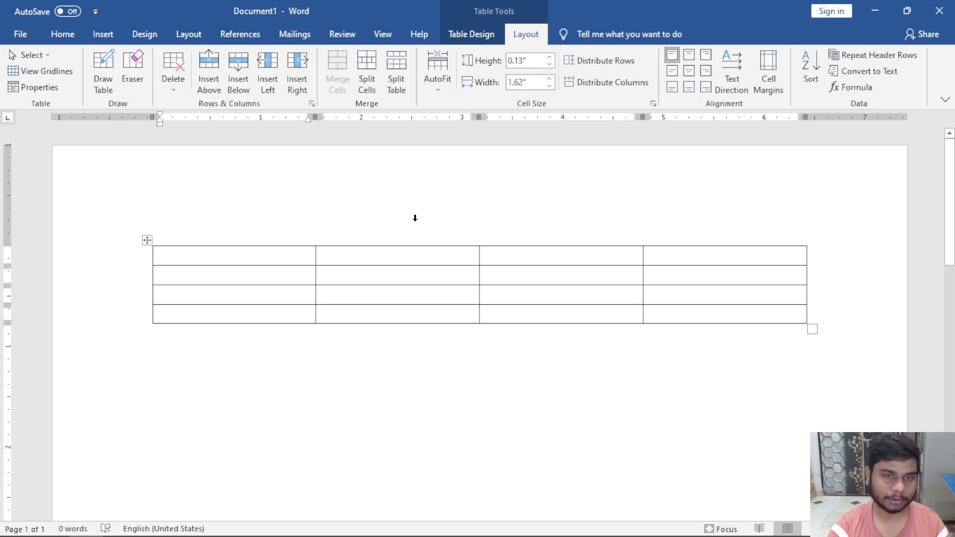
left_click(469, 35)
left_click(529, 36)
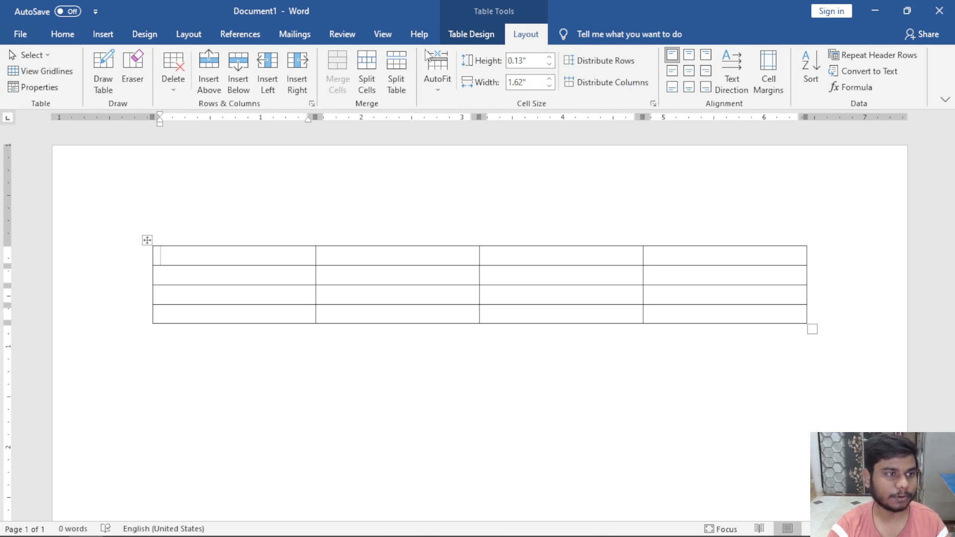
left_click(48, 55)
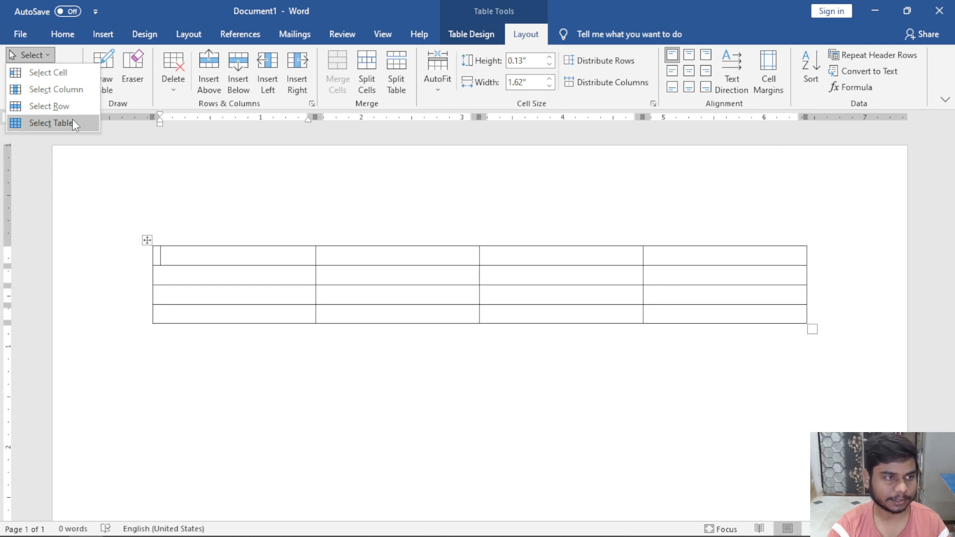
left_click(232, 278)
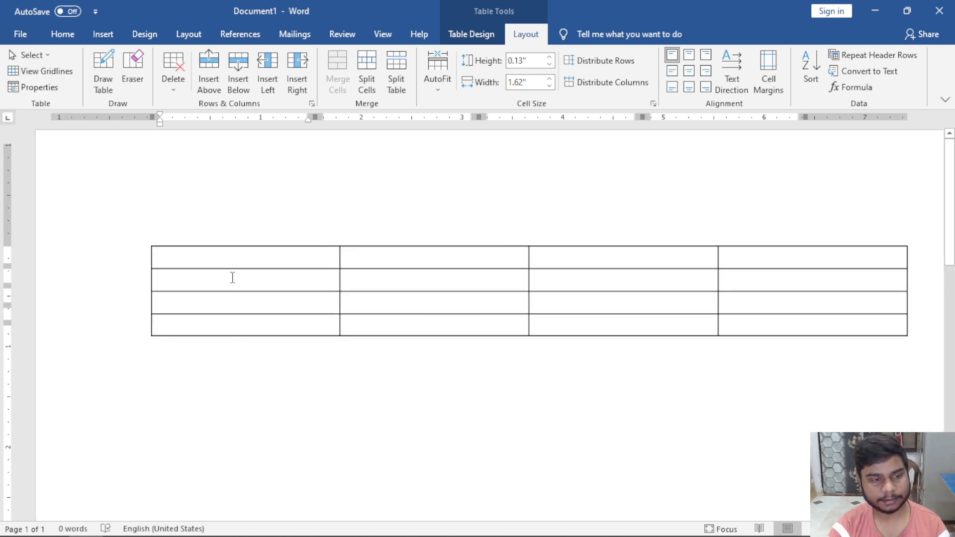
scroll(233, 278, "up", 3)
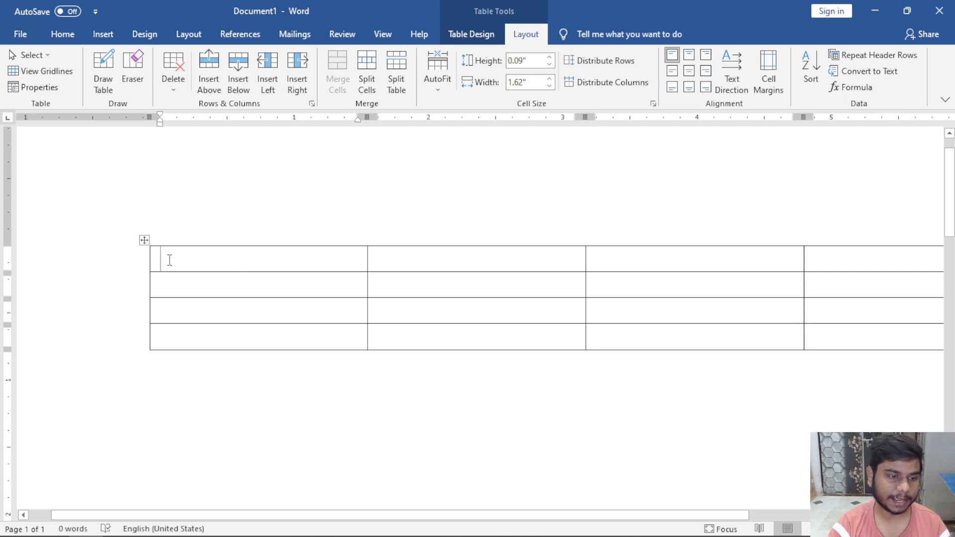
Type 'sfgdfsd' into the first cell, then select and deselect just that cell.
type("sfgdfsd")
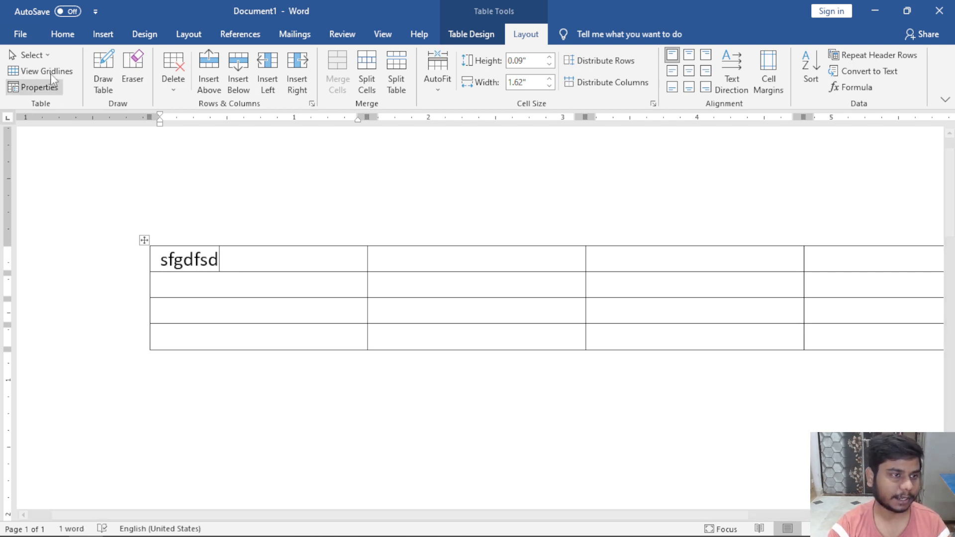
left_click(46, 56)
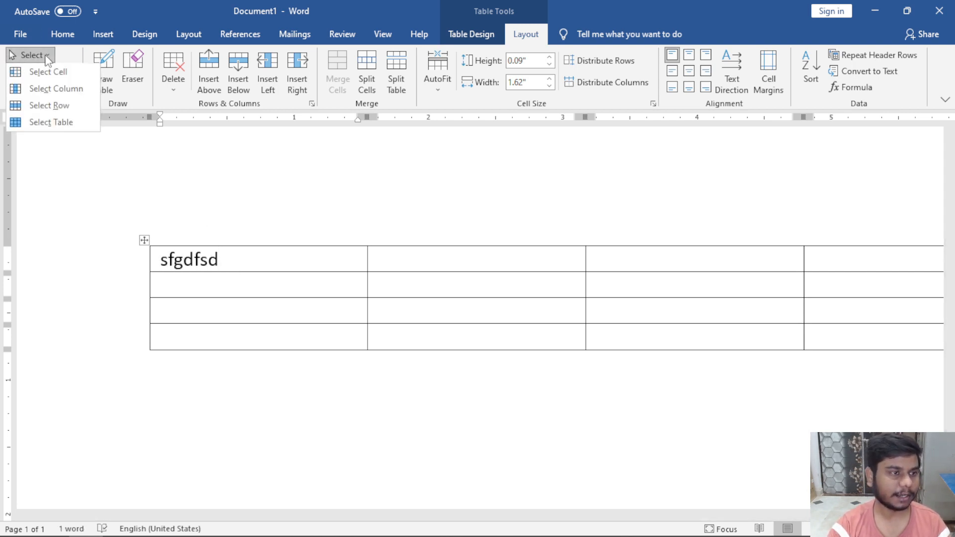
left_click(78, 76)
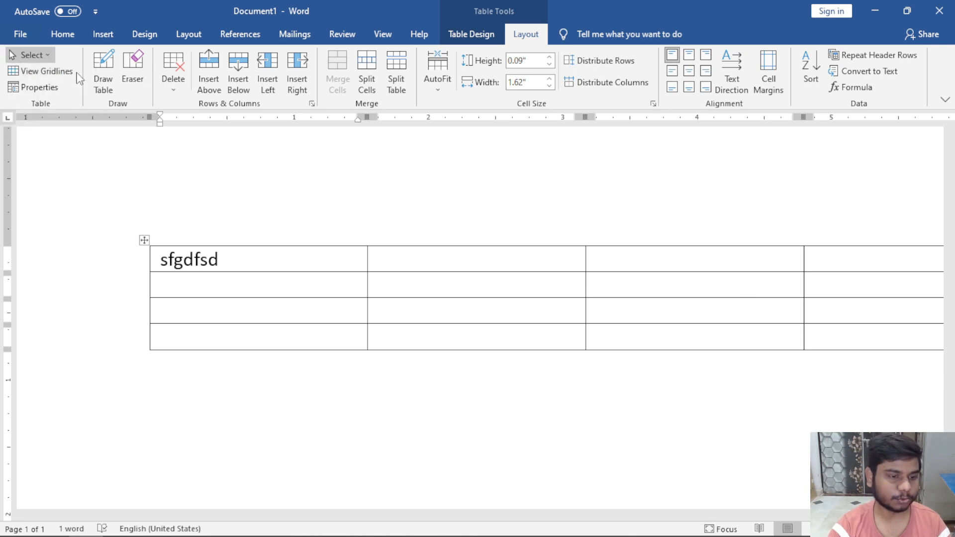
left_click(222, 259)
Select the first column by dragging and via Select Column, clearing each selection.
left_click(48, 57)
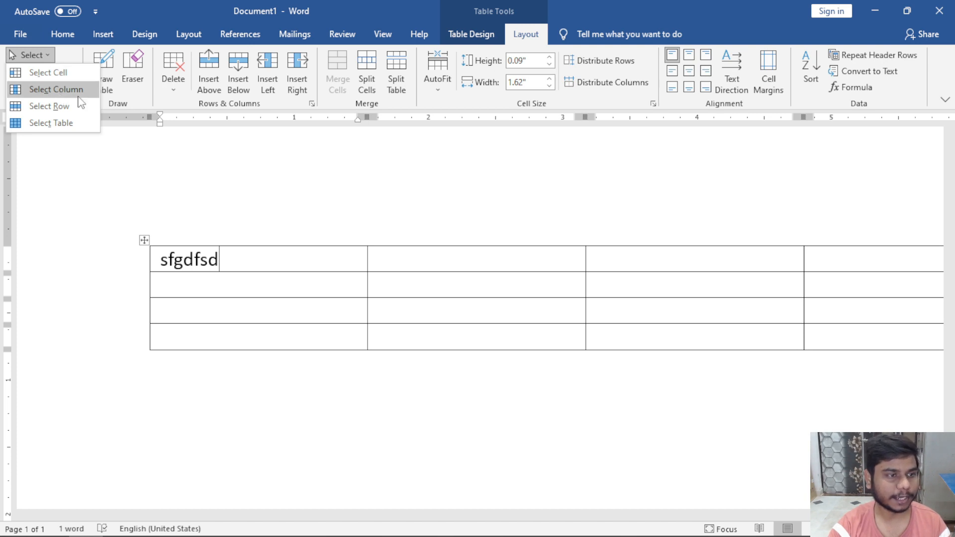
left_click(226, 259)
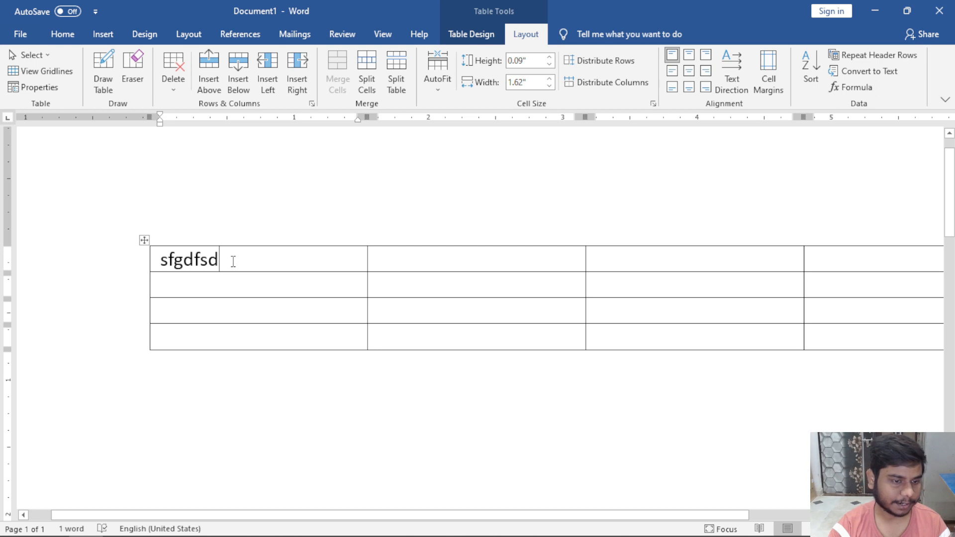
left_click_drag(233, 262, 234, 309)
left_click(222, 264)
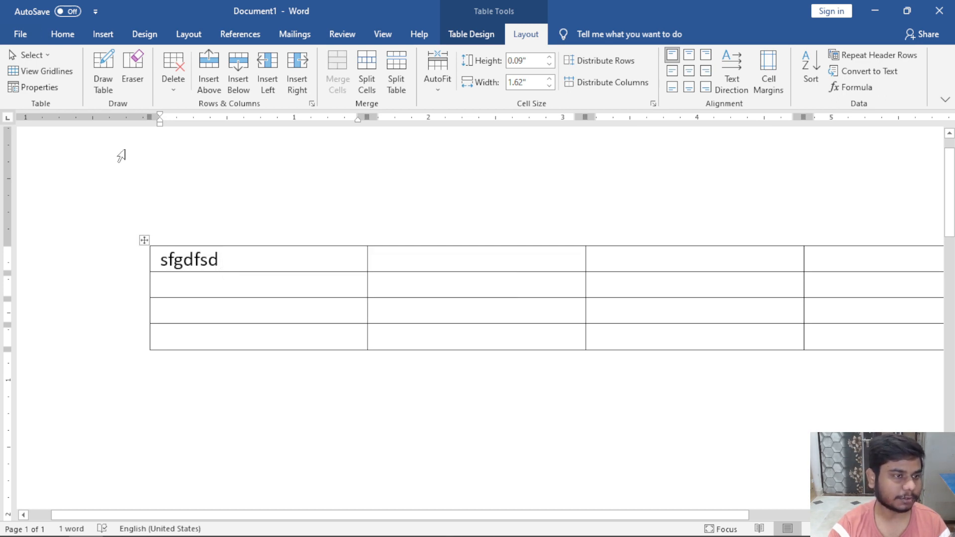
left_click(42, 56)
left_click(60, 86)
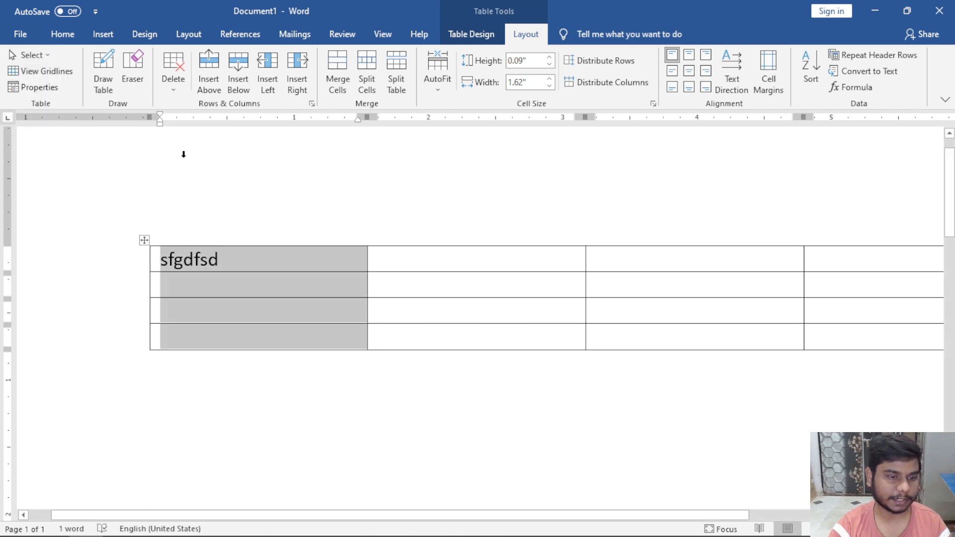
left_click(256, 258)
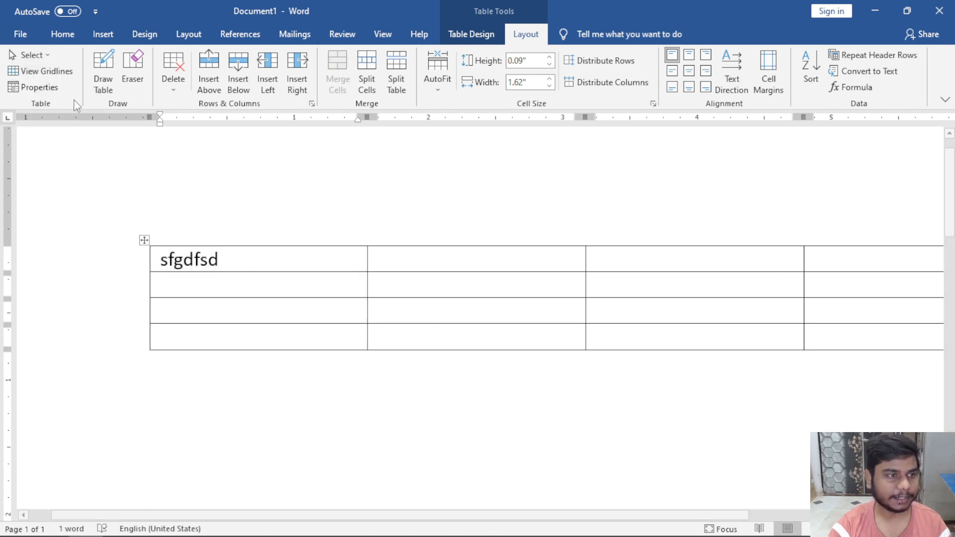
Select the top row's cells by dragging across them, then clear the selection.
left_click(31, 55)
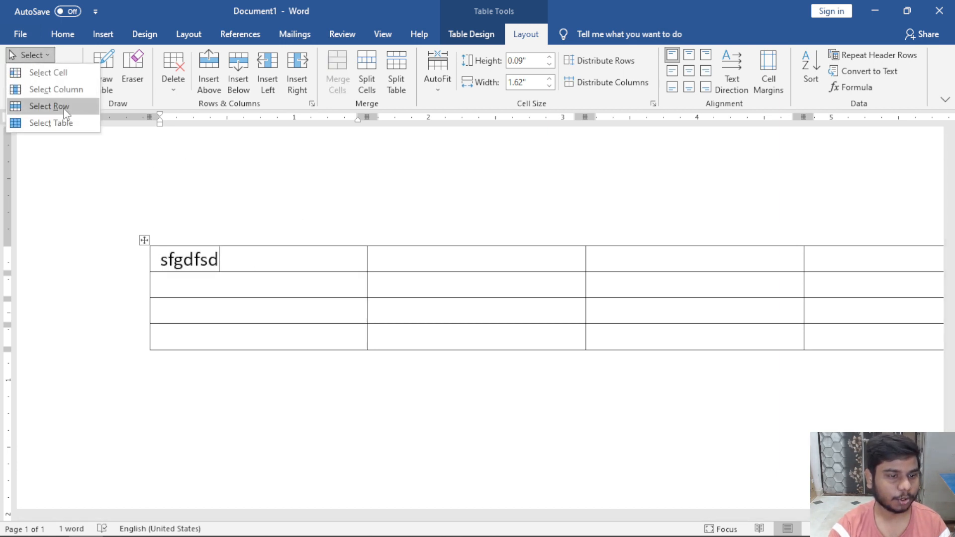
left_click(244, 252)
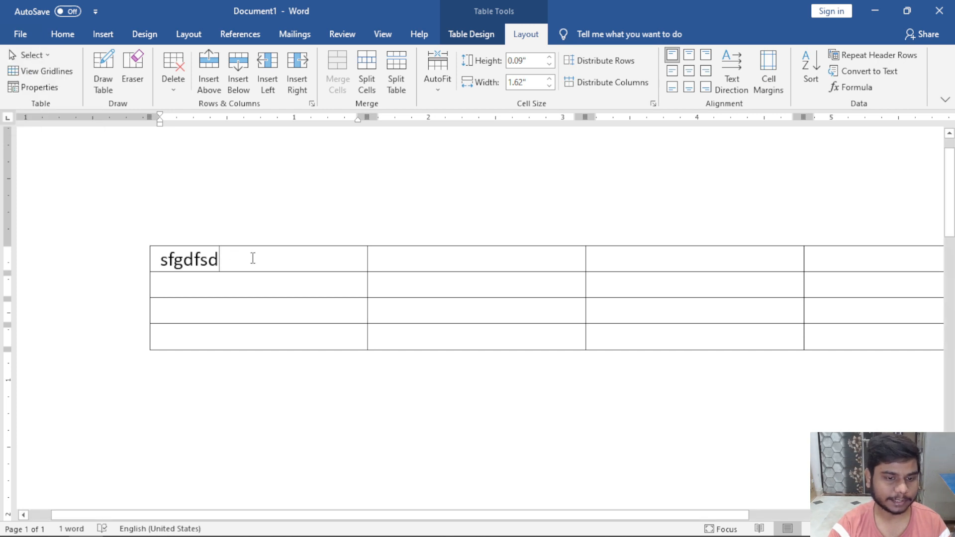
left_click_drag(252, 258, 737, 259)
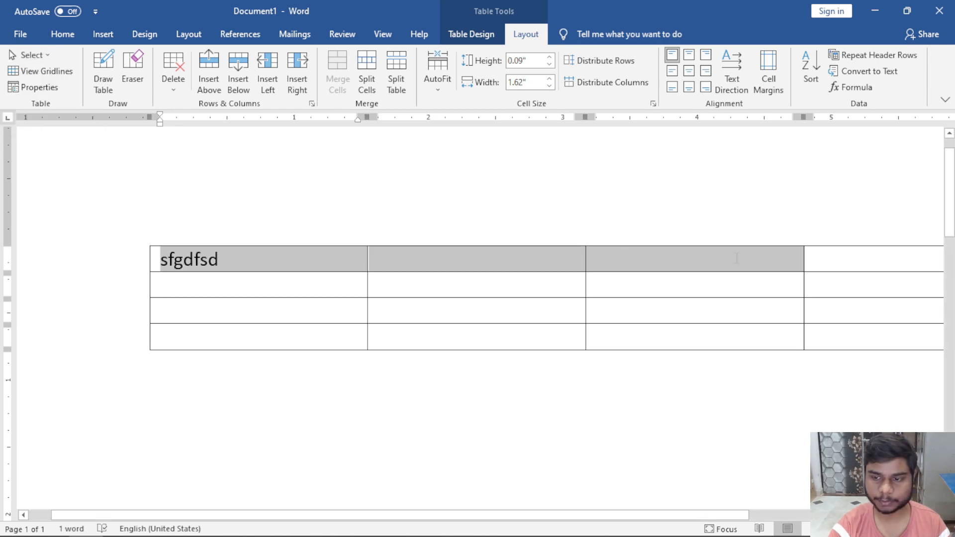
left_click(245, 257)
scroll(246, 257, "down", 2)
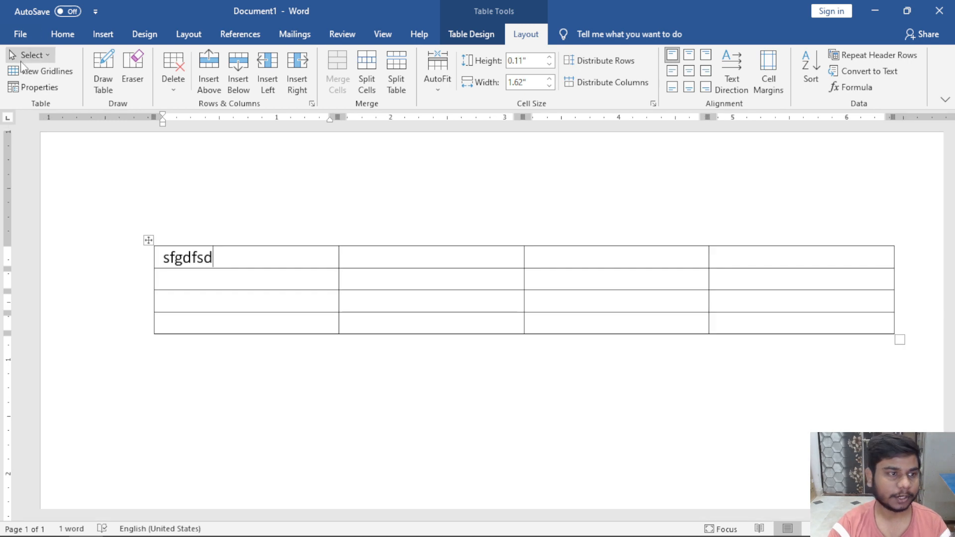
left_click(31, 55)
left_click(48, 106)
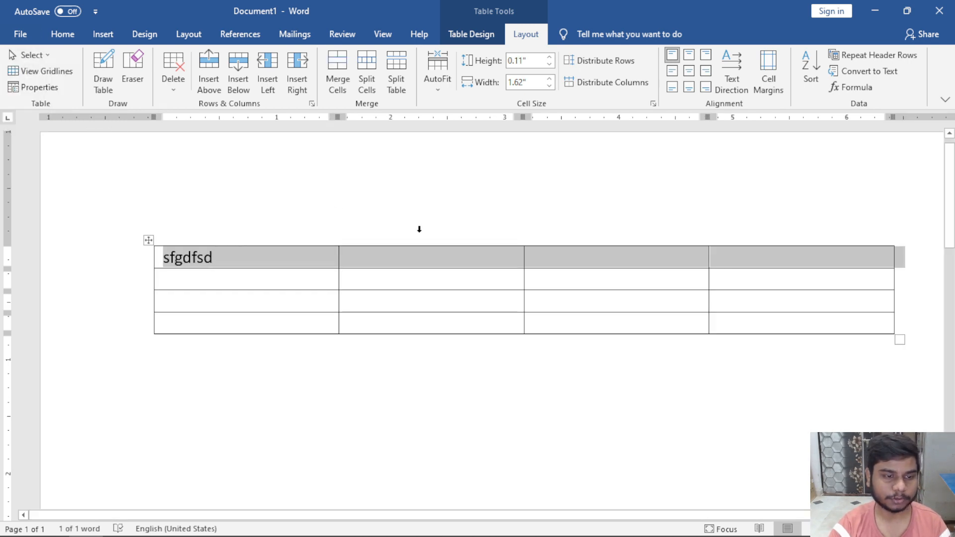
left_click(296, 280)
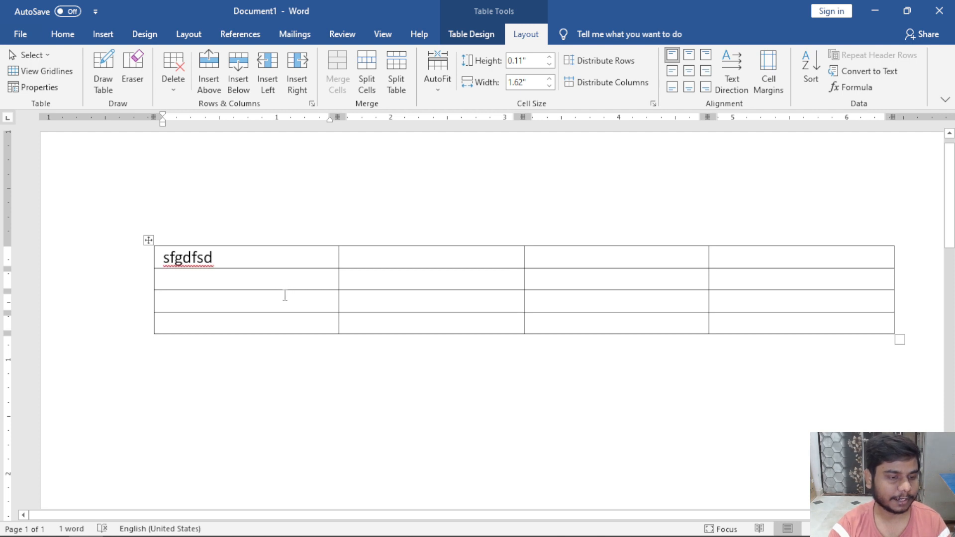
left_click(284, 299)
left_click(30, 56)
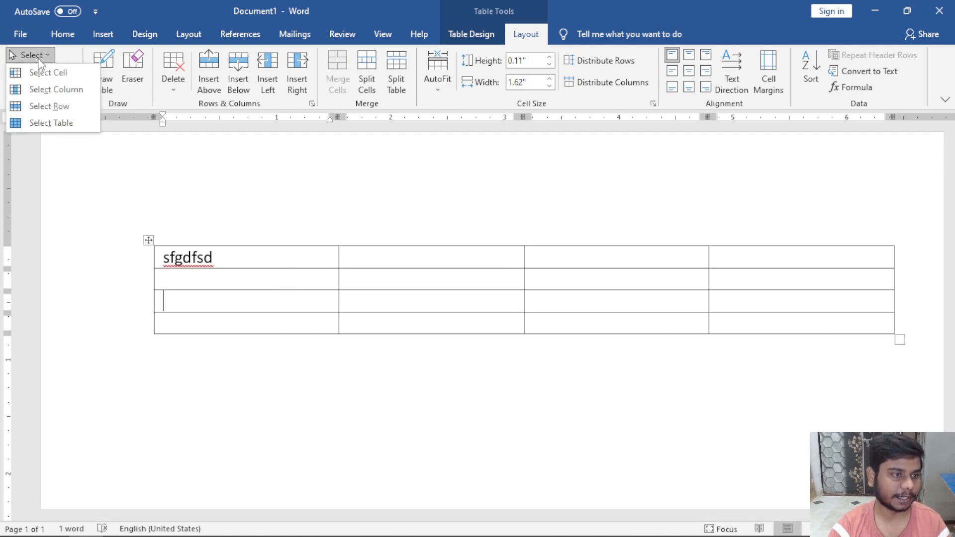
left_click(49, 106)
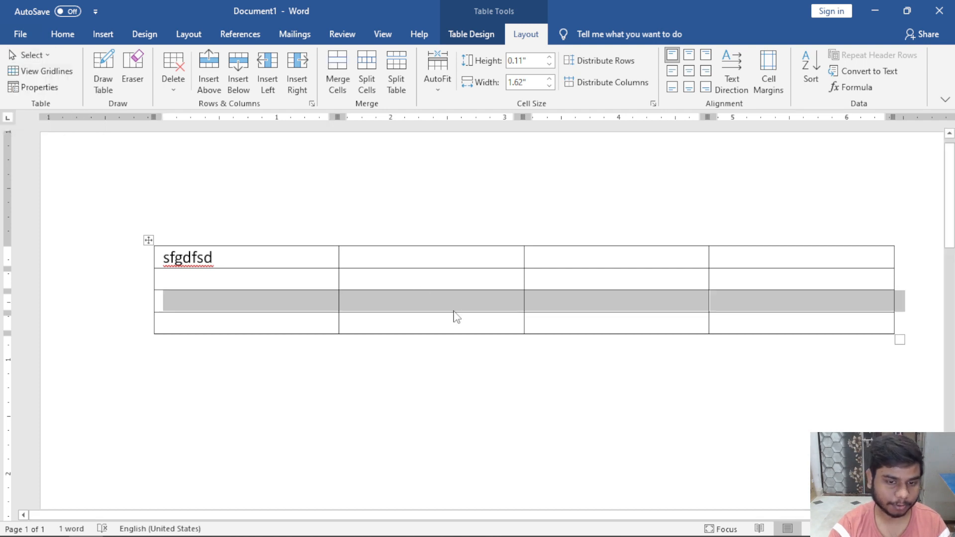
left_click(507, 279)
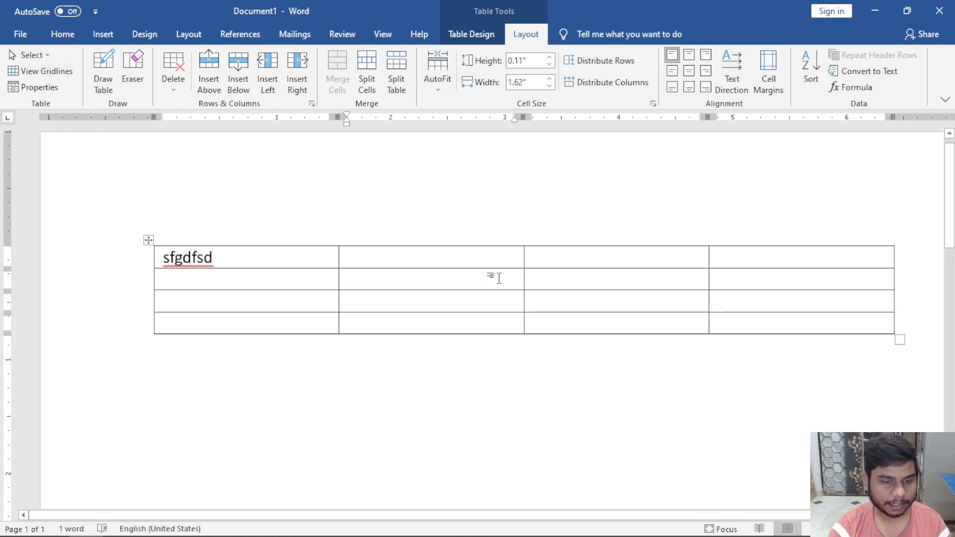
left_click(48, 57)
left_click(49, 89)
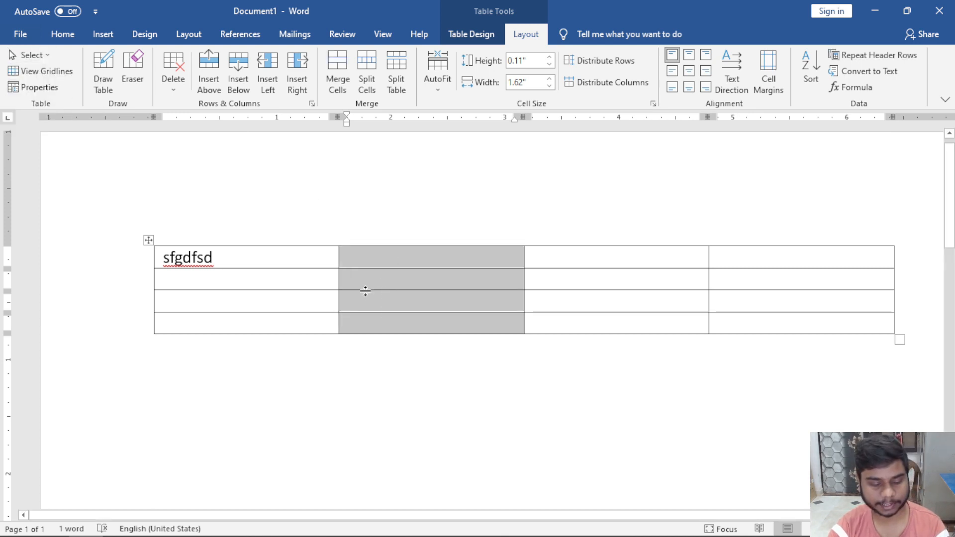
left_click(308, 294)
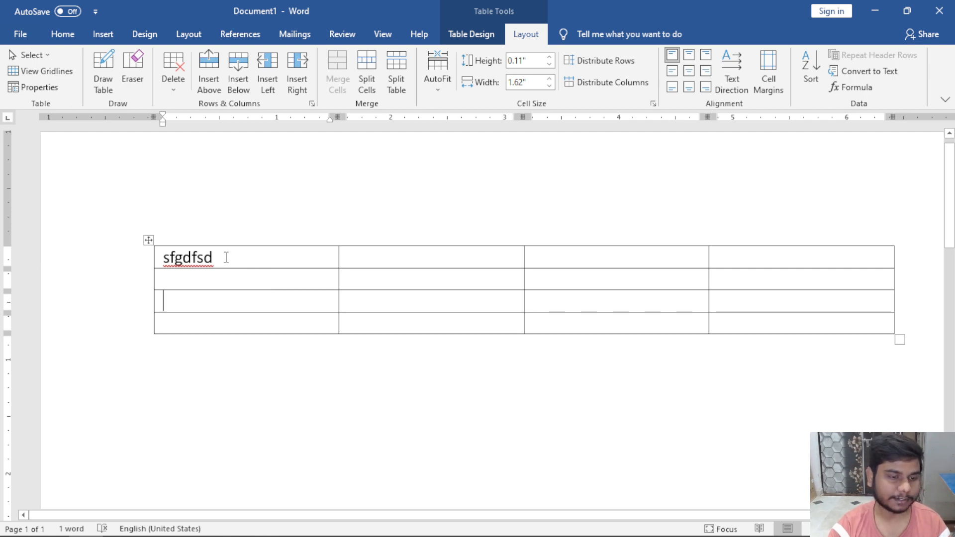
left_click_drag(226, 257, 746, 258)
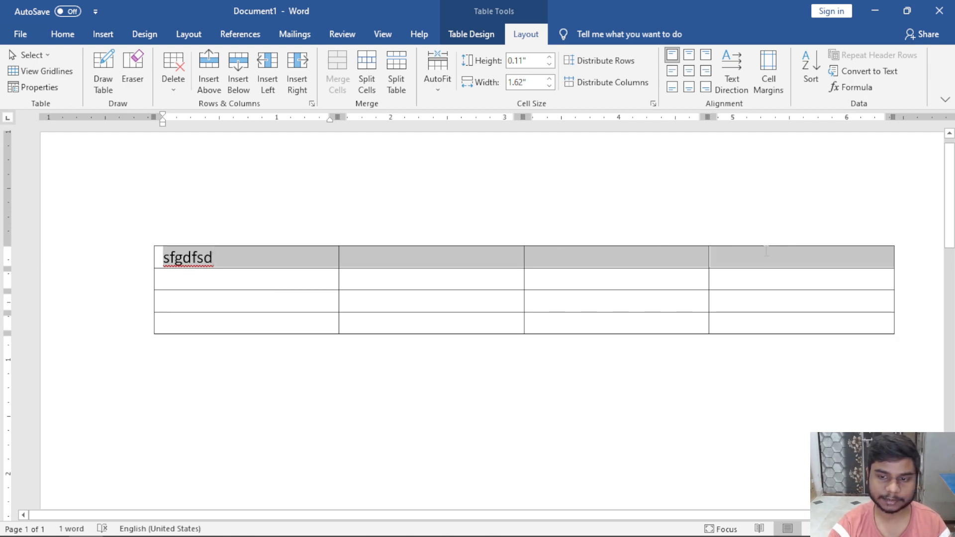
left_click(282, 276)
left_click_drag(272, 260, 267, 321)
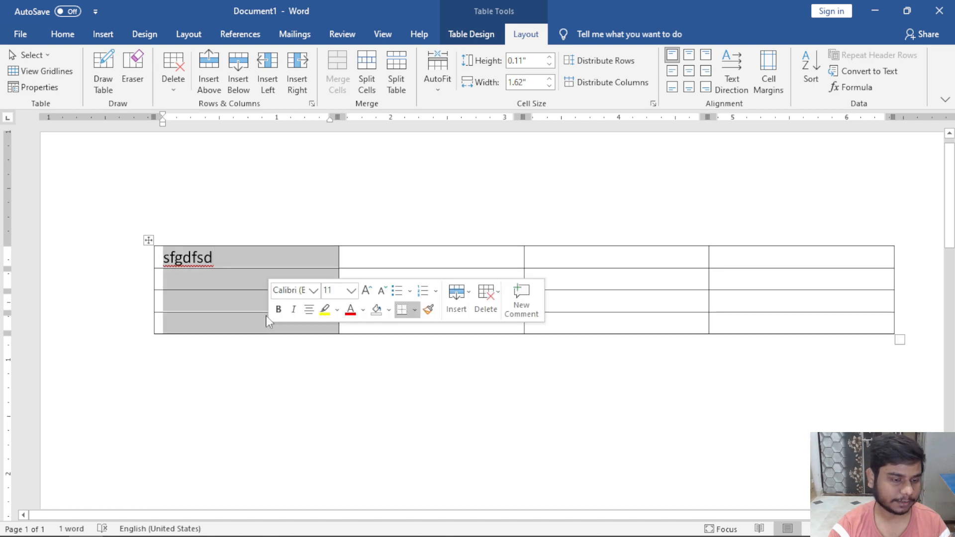
left_click(240, 278)
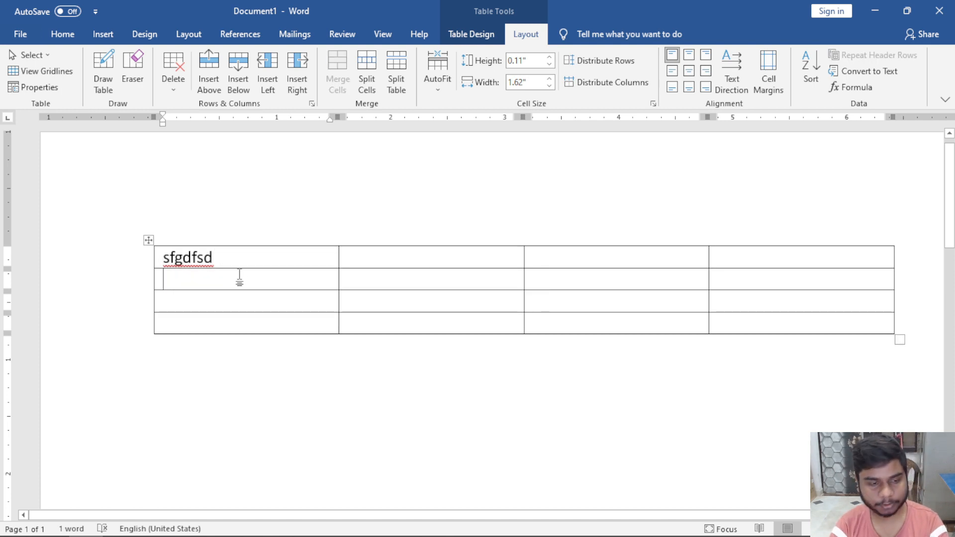
key("shift+Right")
key("shift+Right")
key("shift+Right")
key("shift+Down")
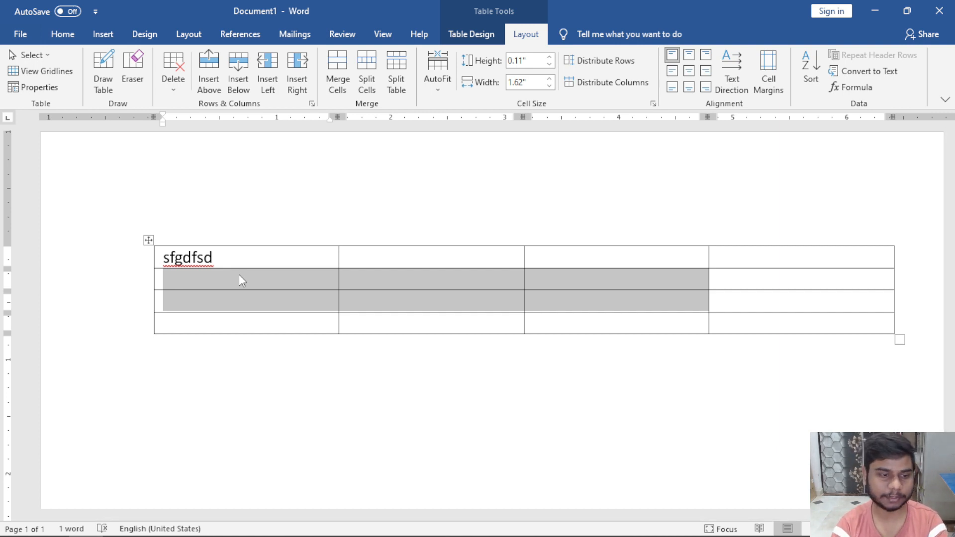
left_click(230, 263)
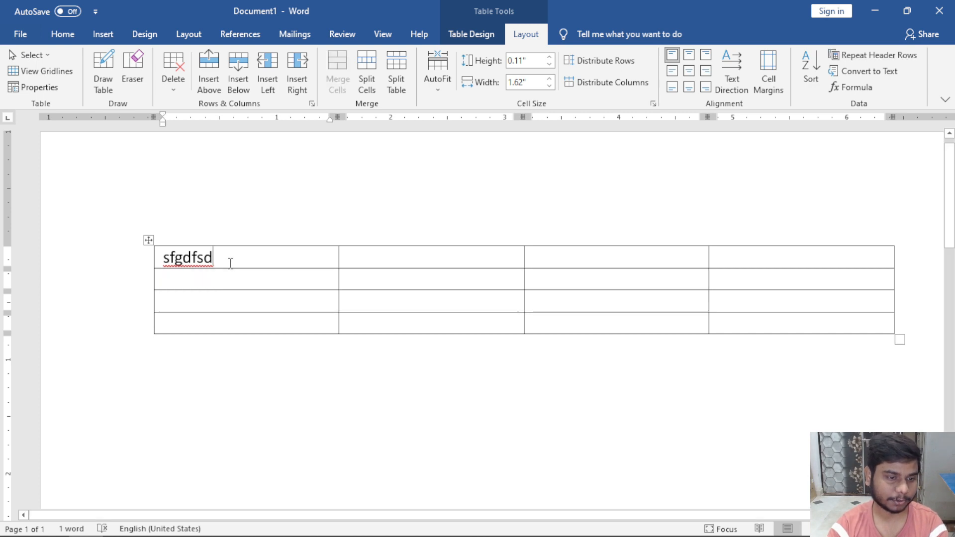
Tab through row 1 so AutoCorrect capitalises the entry to 'Sfgdfsd'.
key("Tab")
key("Tab")
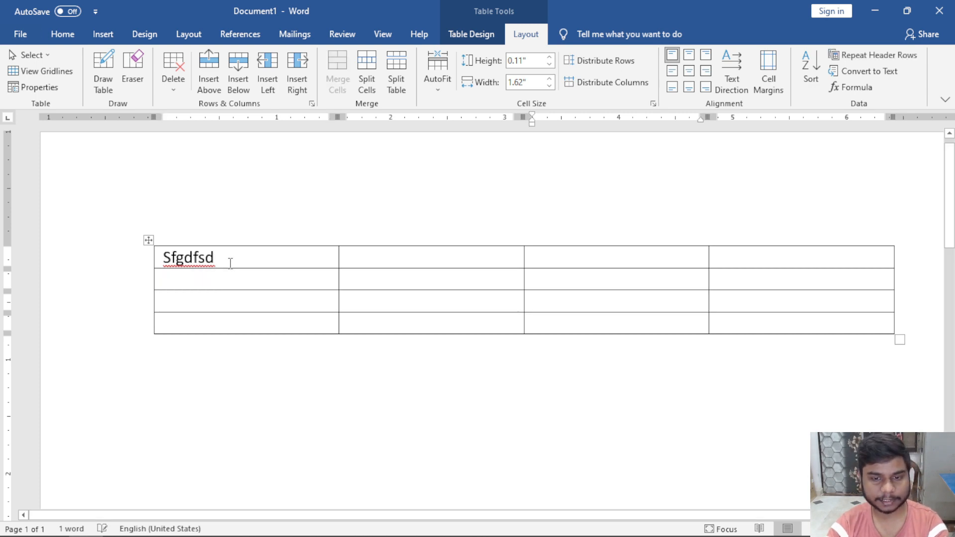
left_click(270, 254)
key("Tab")
key("Tab")
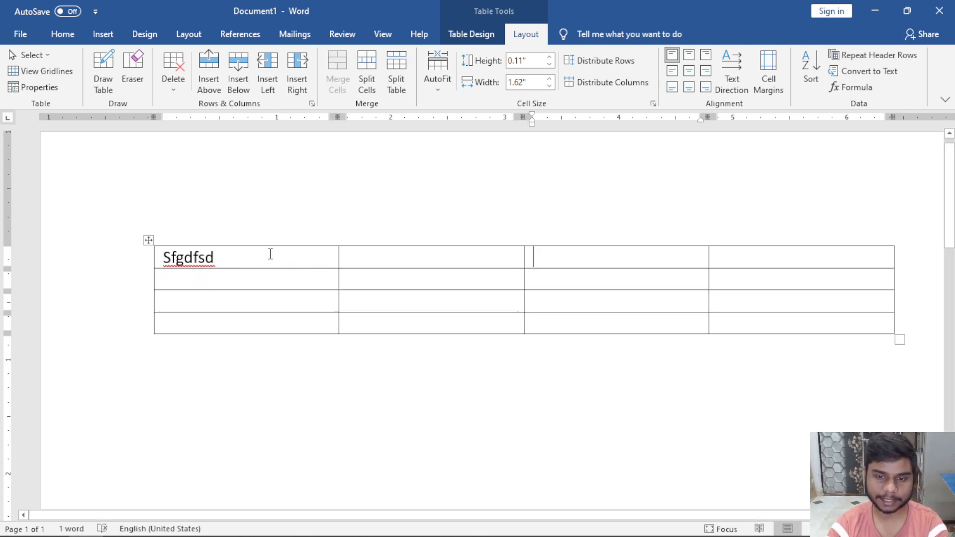
key("Tab")
key("Tab")
key("Tab")
key("Tab")
key("Tab")
key("Tab")
key("Tab")
key("Tab")
key("Tab")
key("Tab")
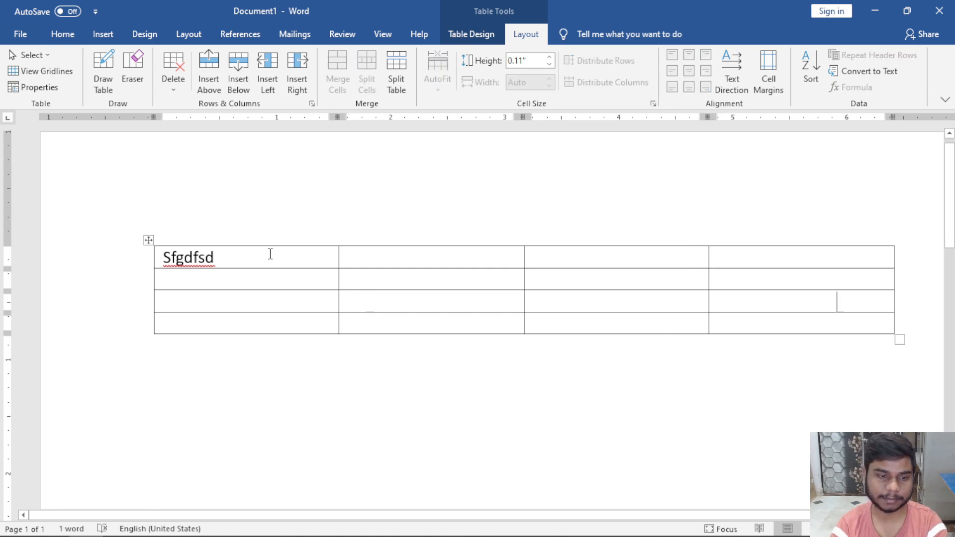
left_click(270, 254)
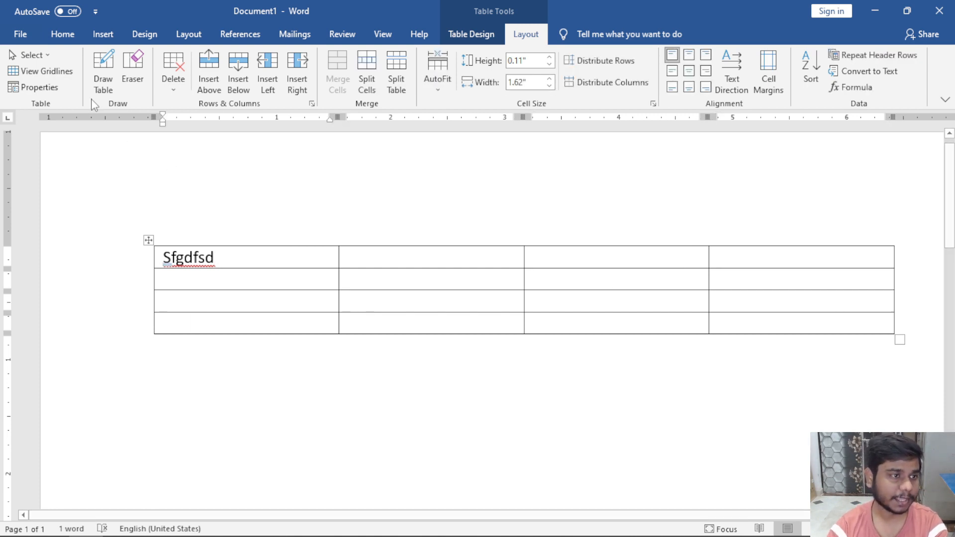
Select the entire table via Select Table and via the move handle, clearing each selection.
left_click(46, 59)
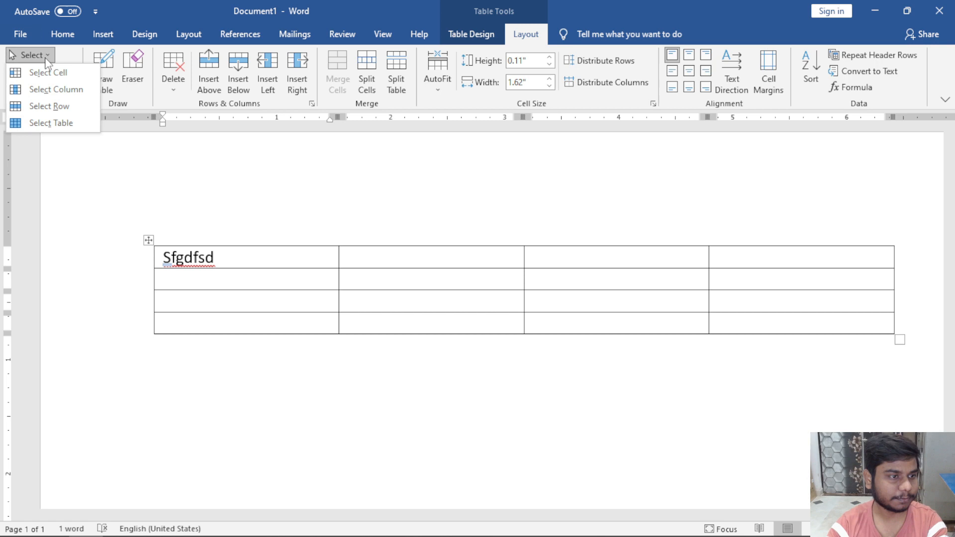
left_click(78, 124)
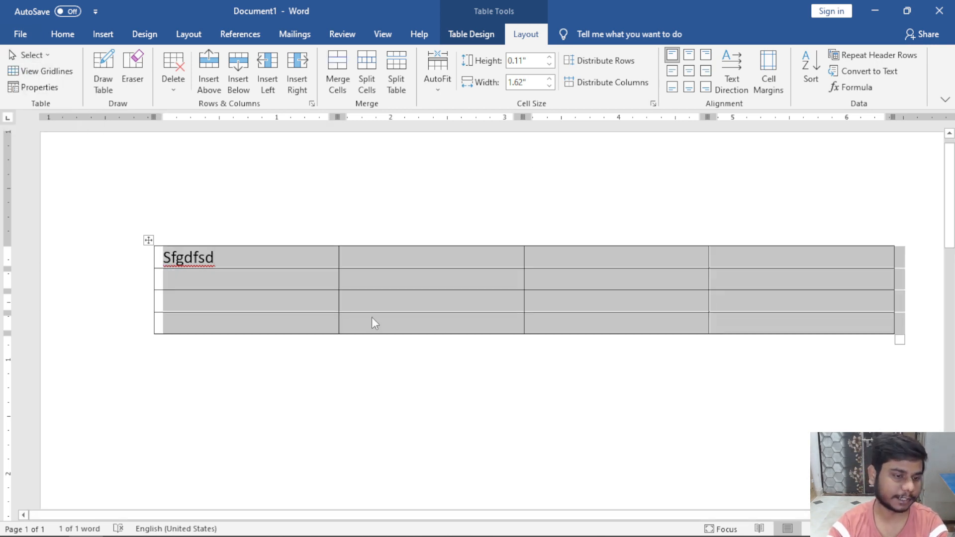
left_click(242, 264)
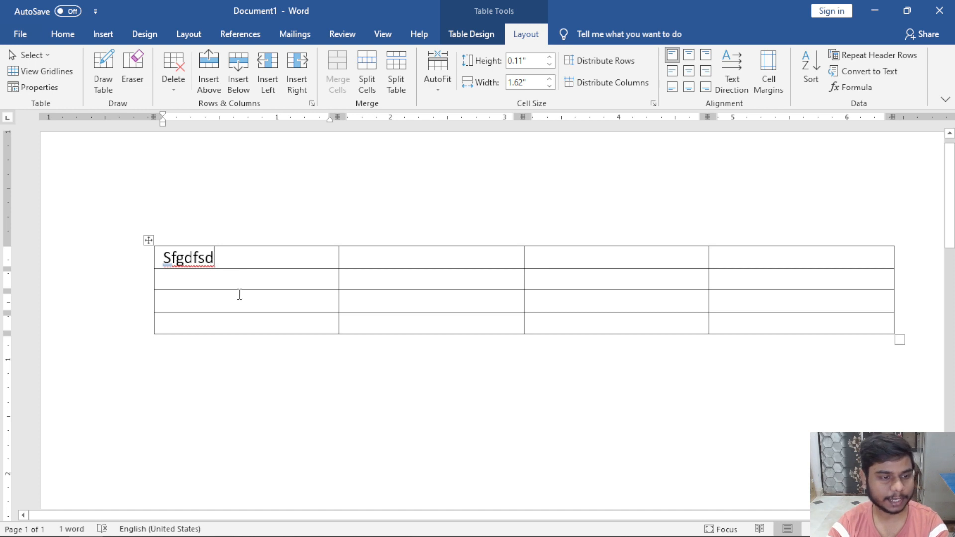
scroll(373, 358, "down", 1)
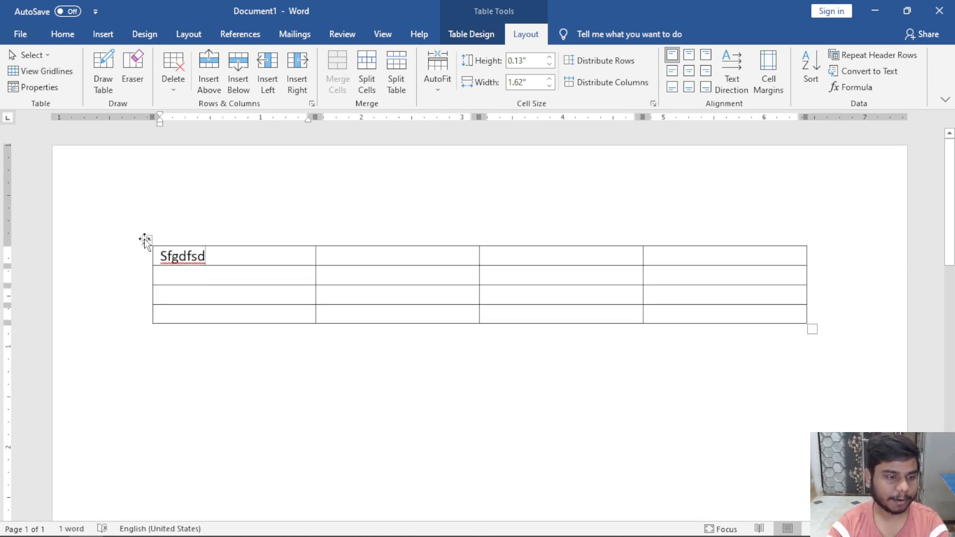
left_click(147, 240)
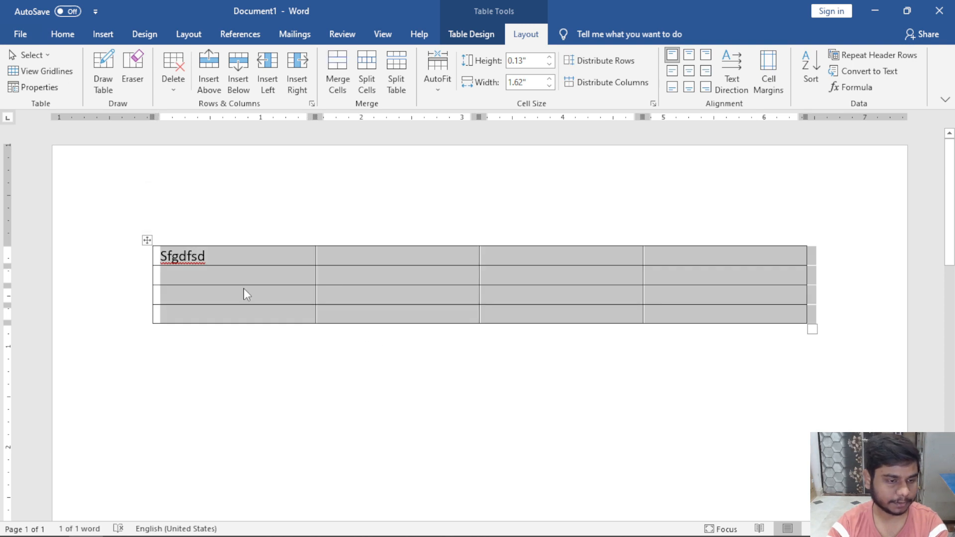
left_click(235, 258)
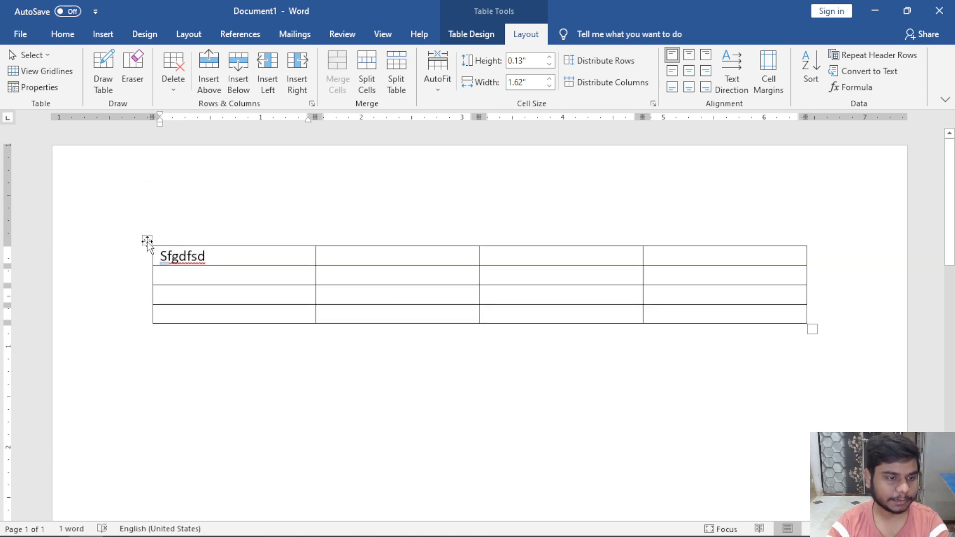
left_click_drag(147, 240, 461, 262)
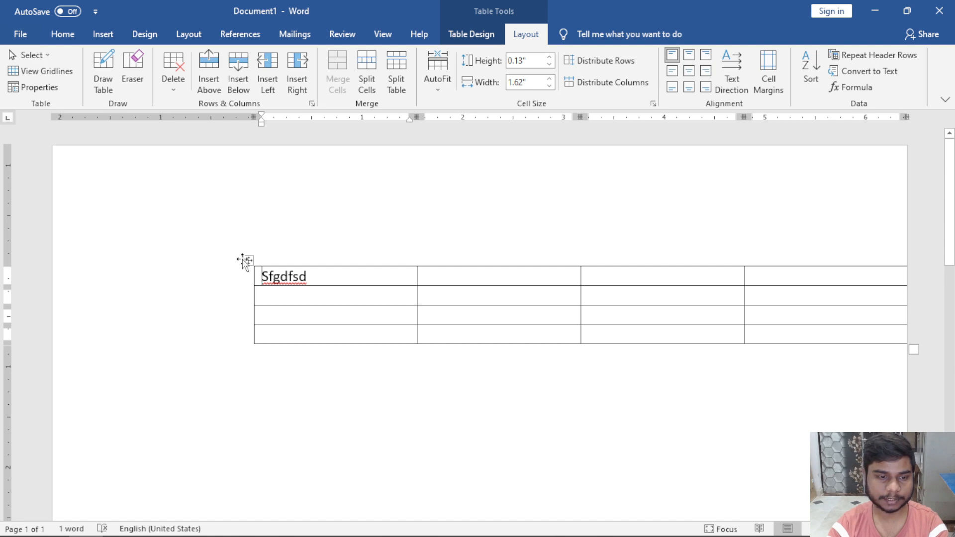
Move the table higher on the page and drag its corner handle to enlarge it.
left_click_drag(247, 261, 149, 202)
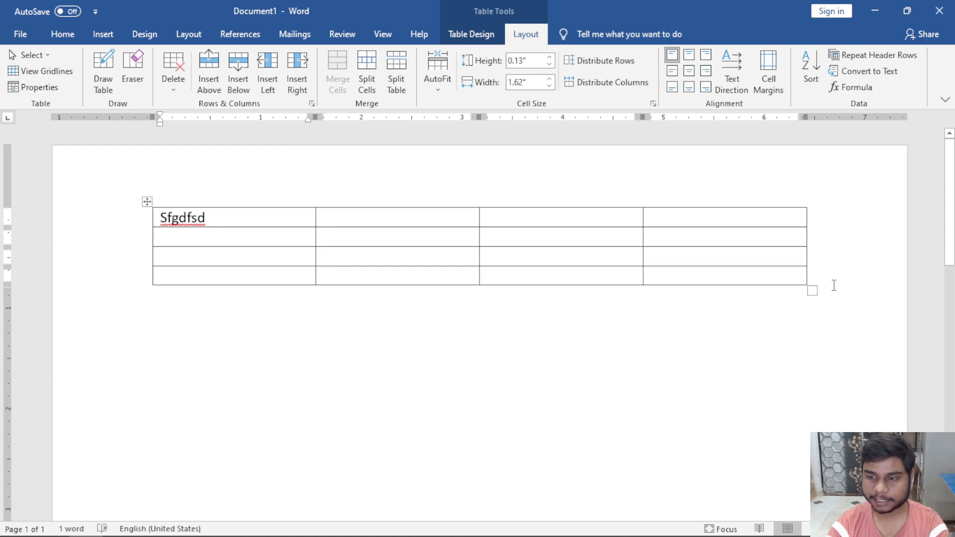
left_click(812, 291)
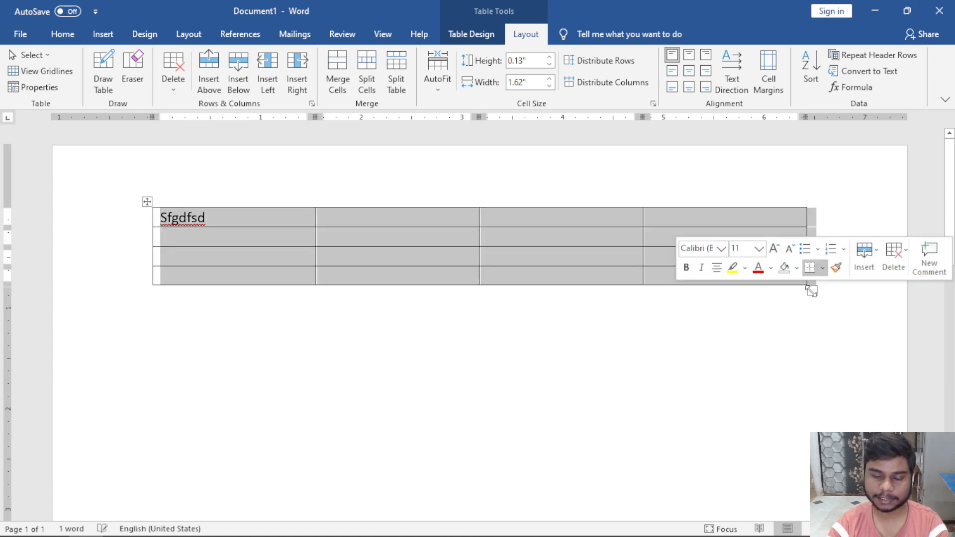
left_click(614, 262)
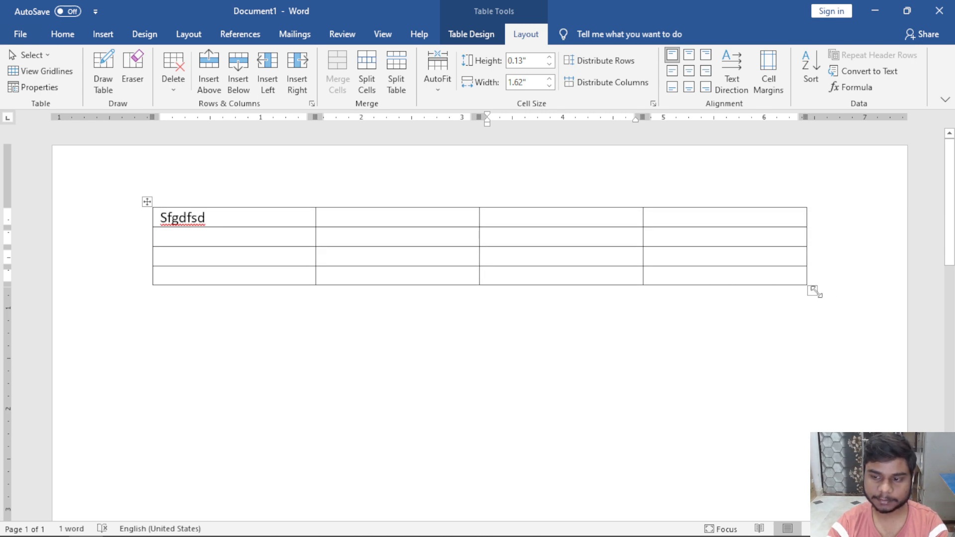
left_click_drag(813, 291, 844, 315)
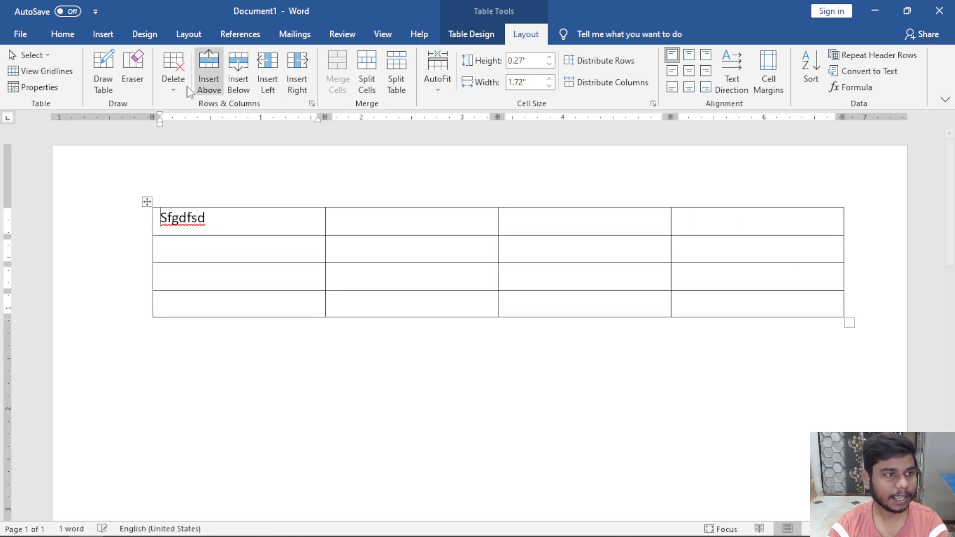
left_click(40, 59)
left_click(40, 56)
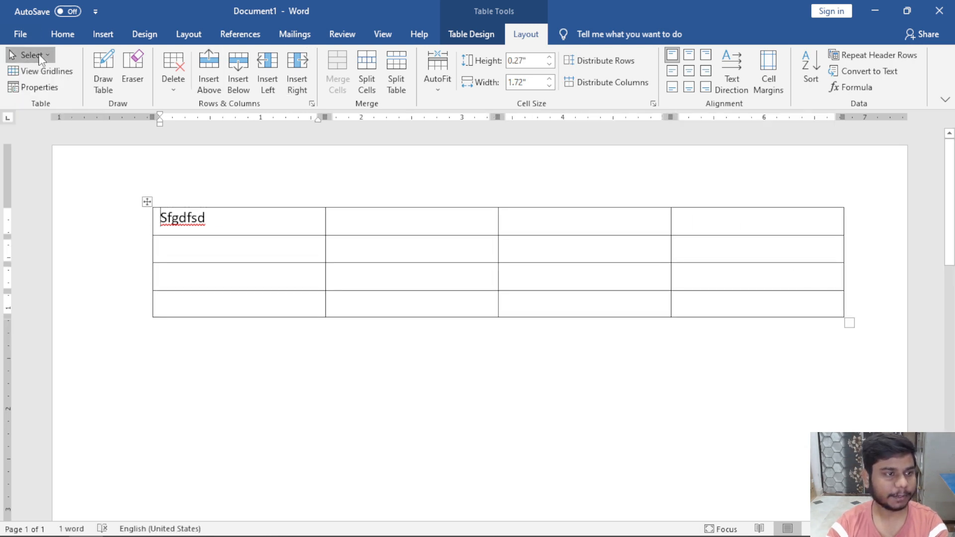
left_click(75, 73)
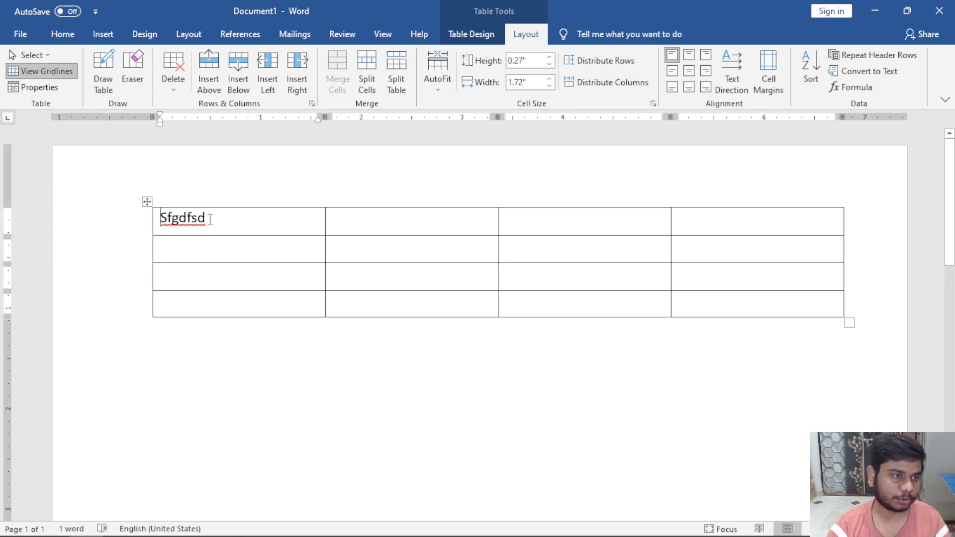
left_click(39, 77)
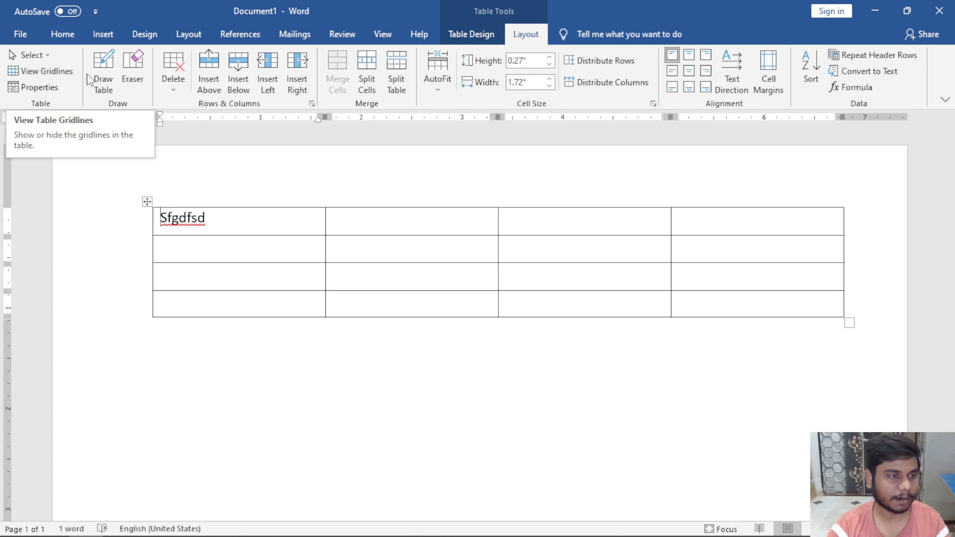
left_click(58, 88)
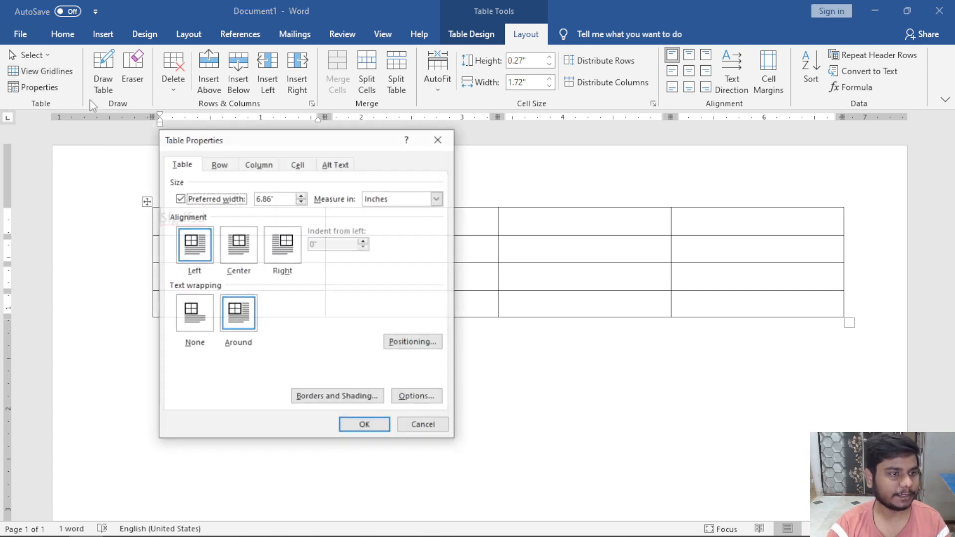
left_click(438, 140)
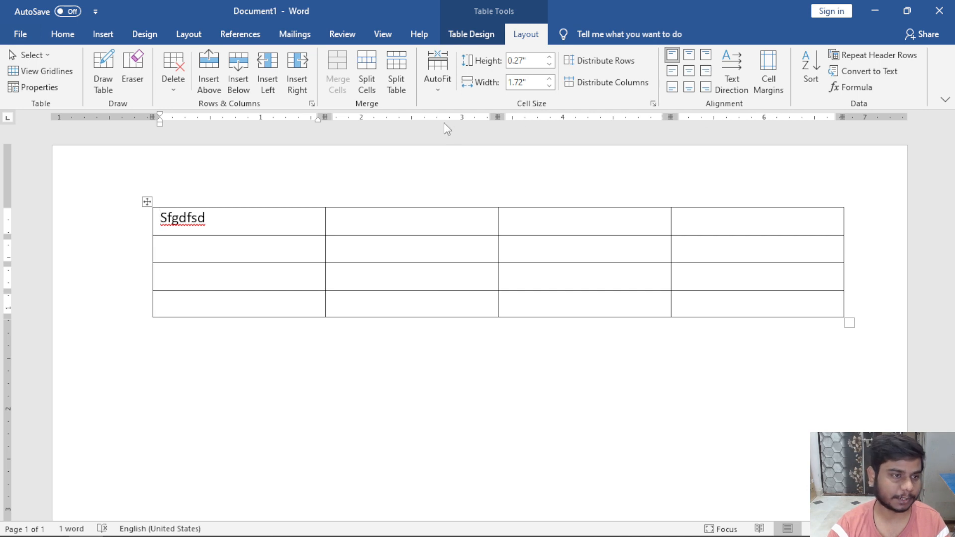
With Draw Table, draw a divider in the first cell, one splitting column two, and a horizontal line.
left_click(104, 85)
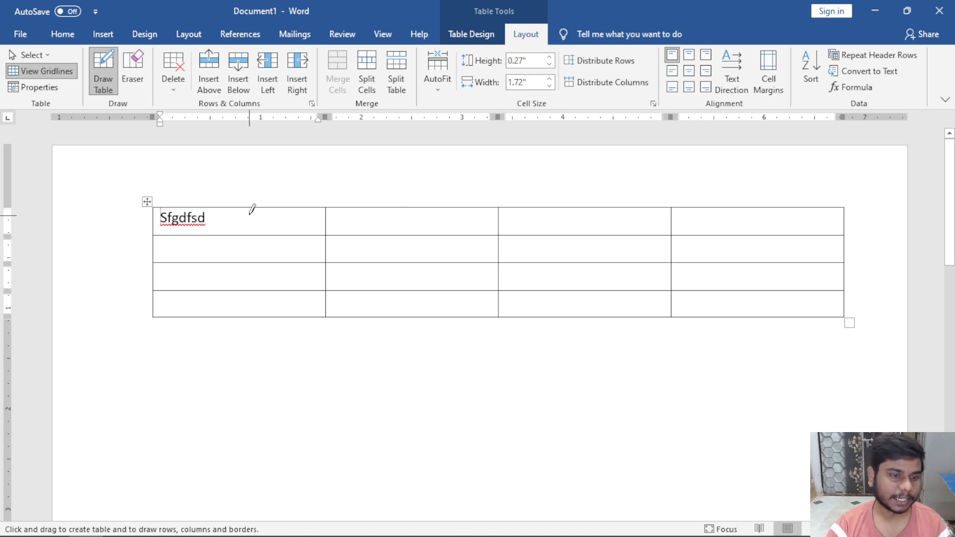
scroll(269, 236, "up", 2)
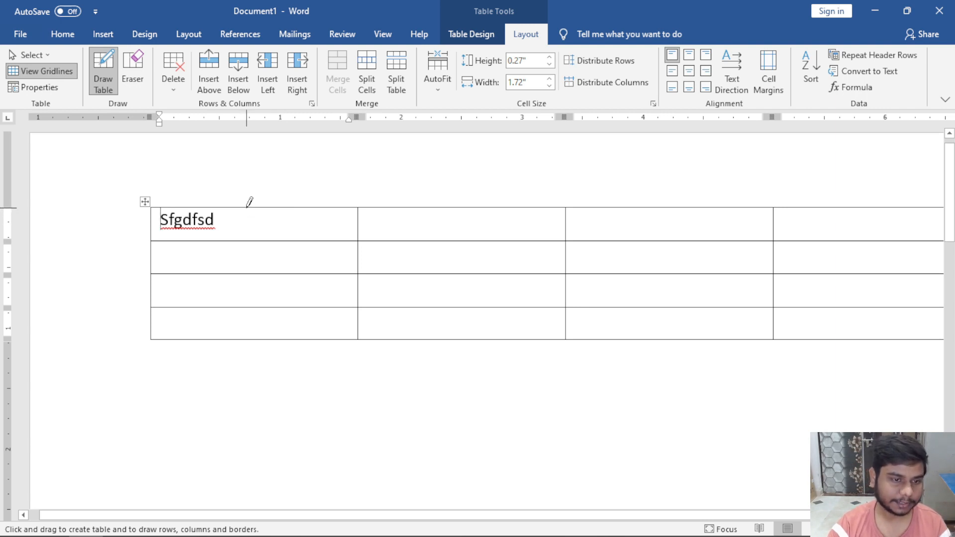
left_click_drag(245, 212, 246, 238)
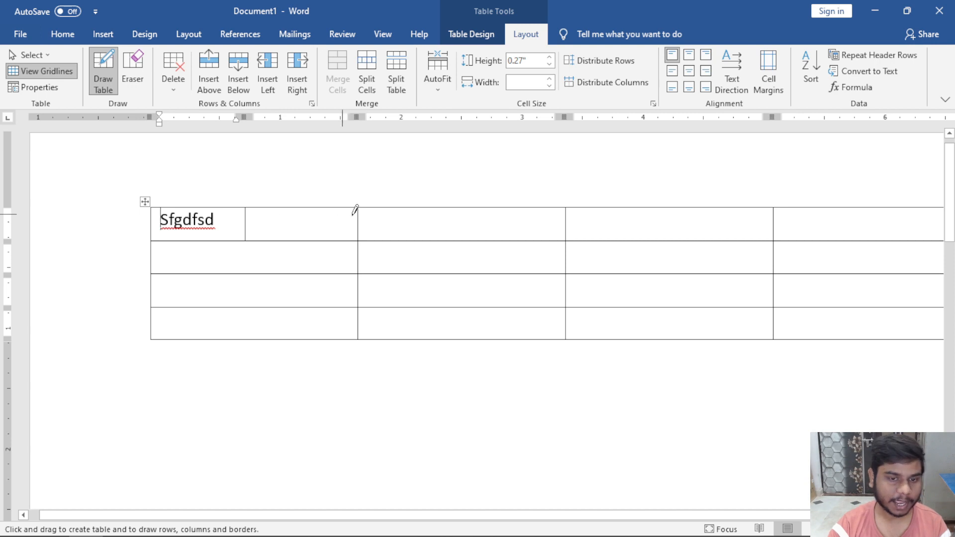
left_click_drag(456, 203, 445, 329)
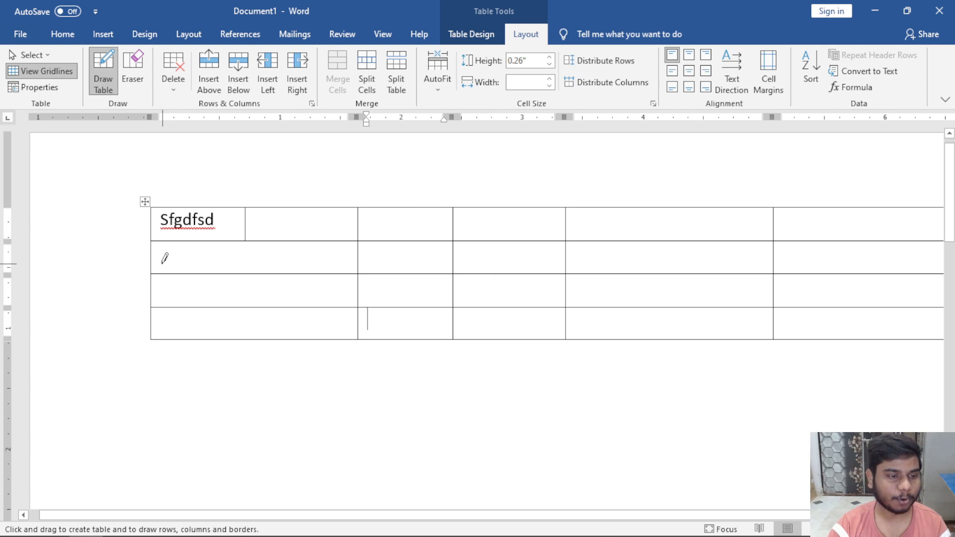
left_click_drag(154, 259, 921, 258)
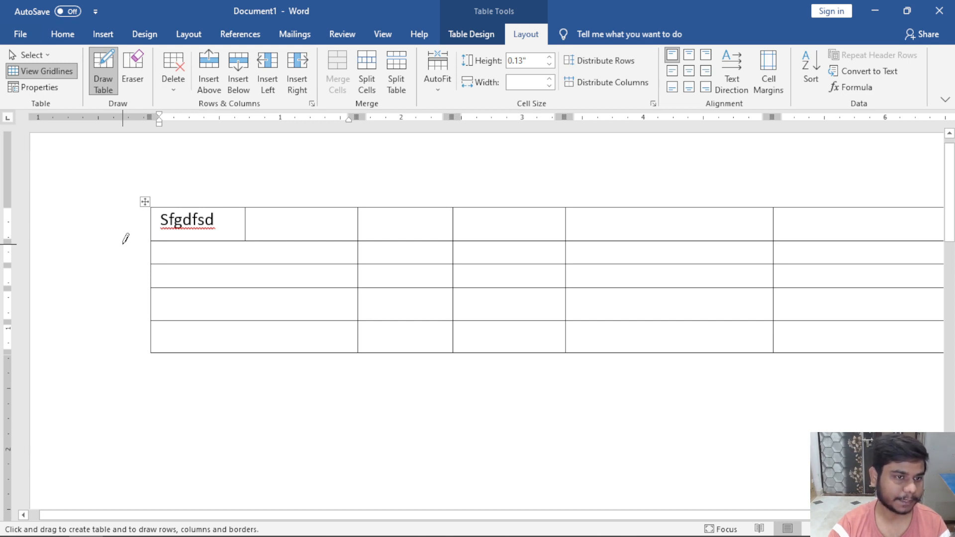
Erase the first-cell divider, the second-column split and the border between the first two rows.
left_click(140, 76)
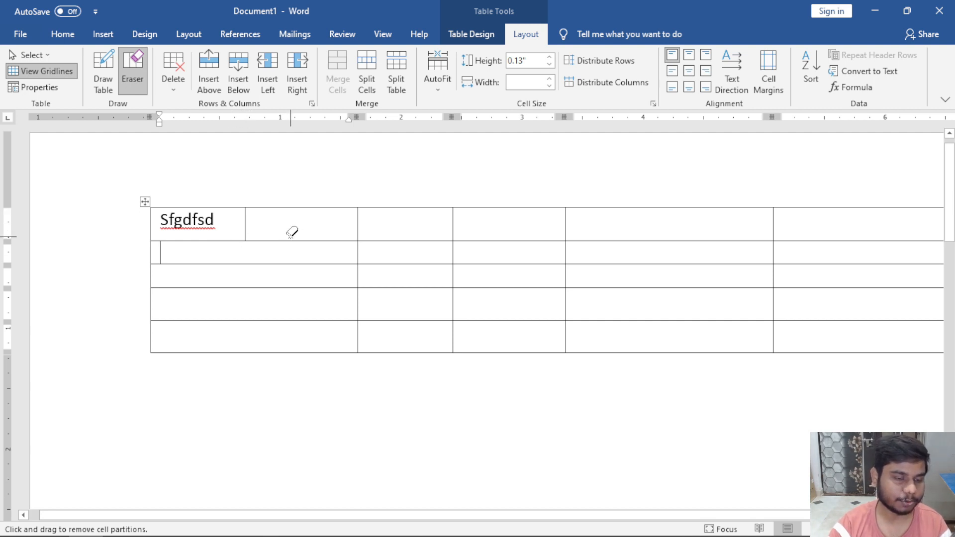
mouse_move(247, 216)
left_mouse_down()
mouse_move(246, 261)
mouse_move(249, 230)
mouse_move(254, 251)
left_mouse_up()
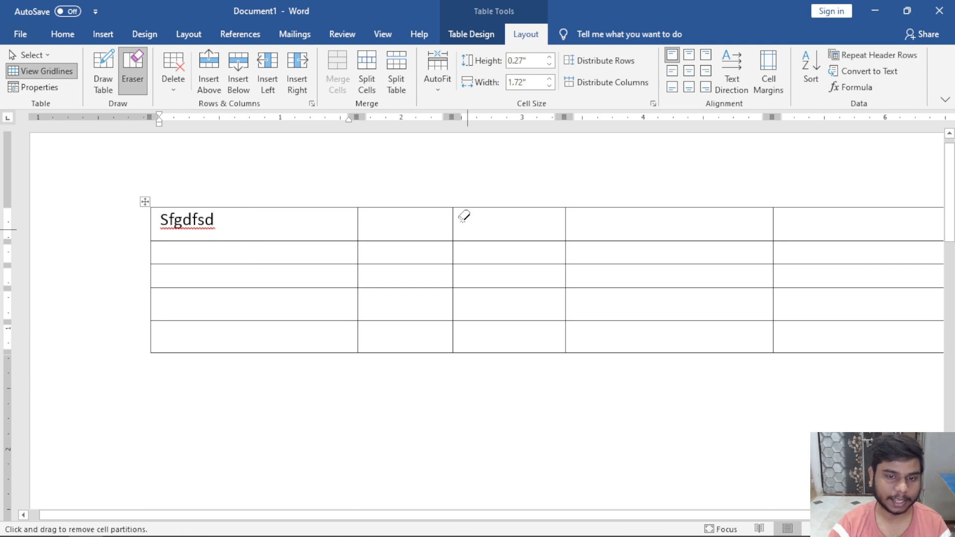
left_click_drag(456, 209, 450, 342)
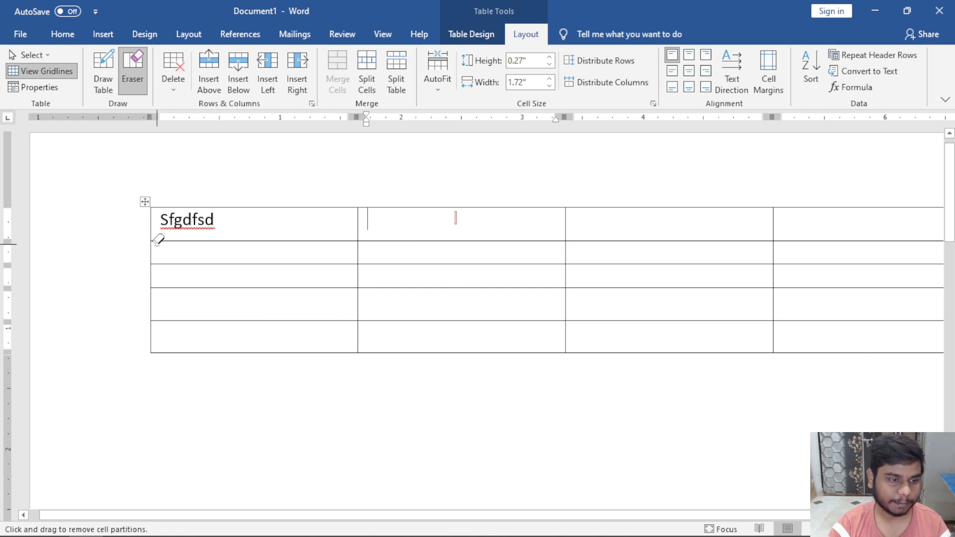
mouse_move(157, 241)
left_mouse_down()
mouse_move(678, 252)
mouse_move(873, 239)
mouse_move(855, 240)
left_mouse_up()
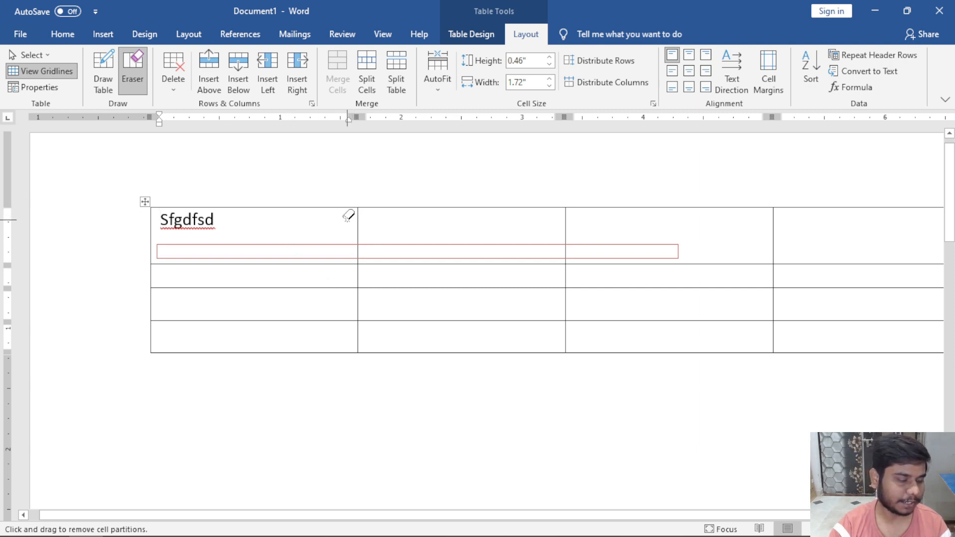
left_click(181, 91)
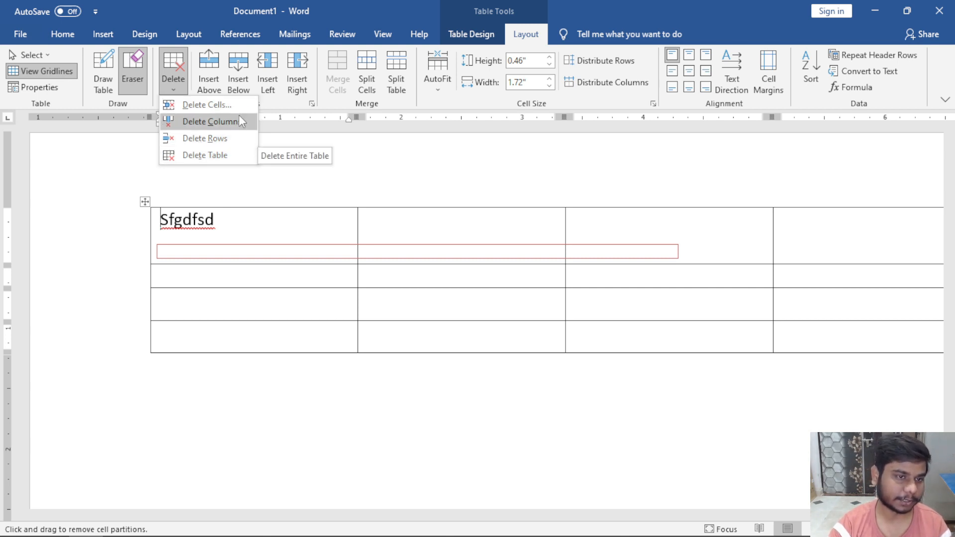
Turn off the Eraser and replace 'Sfgdfsd' in the first cell with A.
left_click(244, 222)
key("Escape")
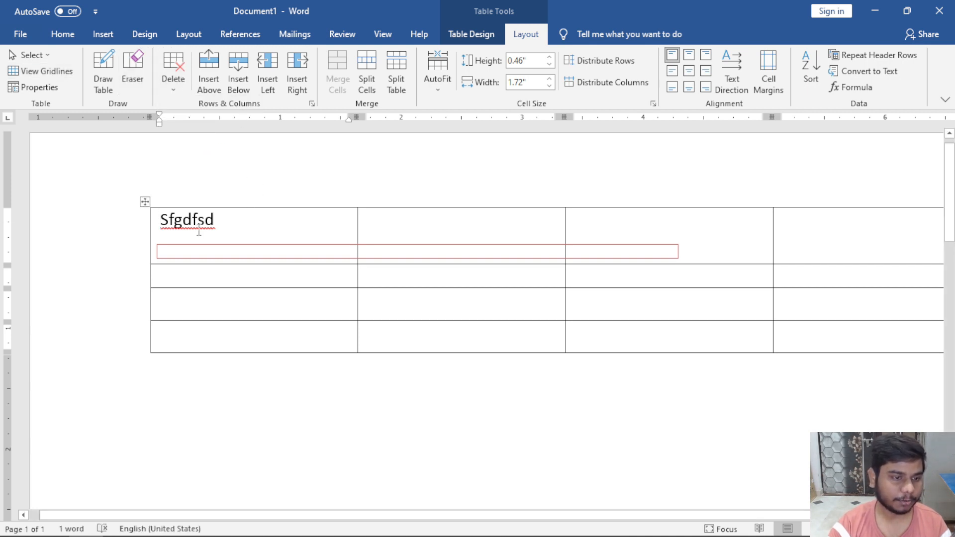
scroll(288, 271, "up", 2)
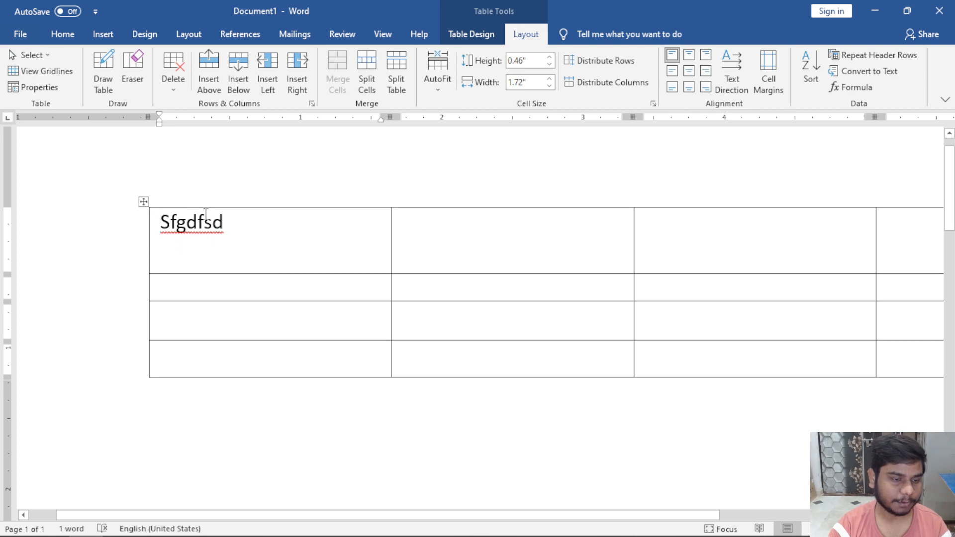
triple_click(252, 256)
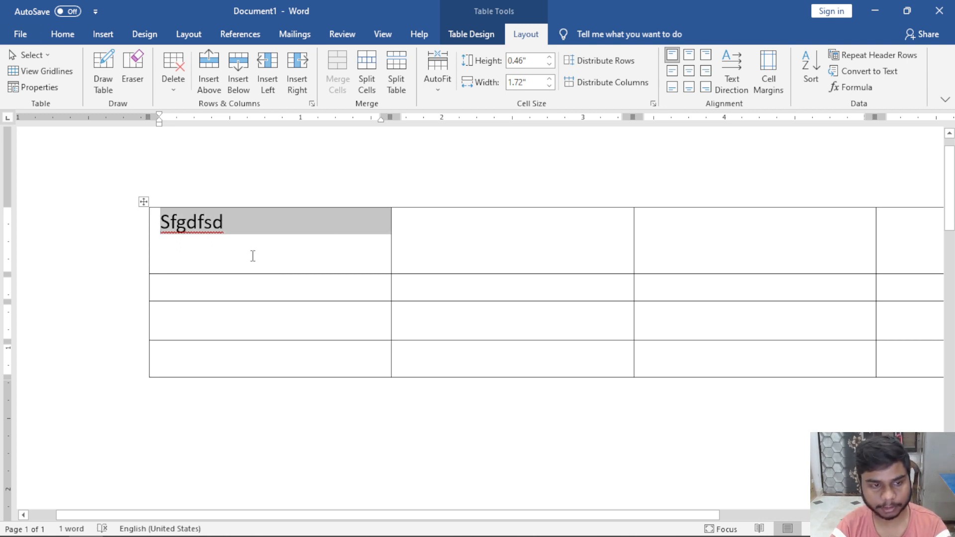
type("A")
Fill the remaining top-row cells with B, C and D.
left_click(464, 239)
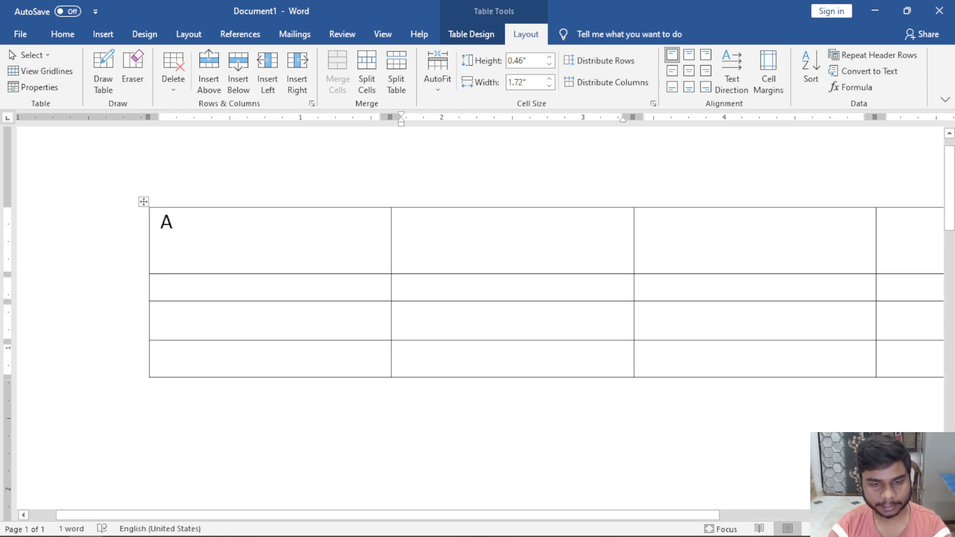
type("B")
scroll(490, 291, "down", 3)
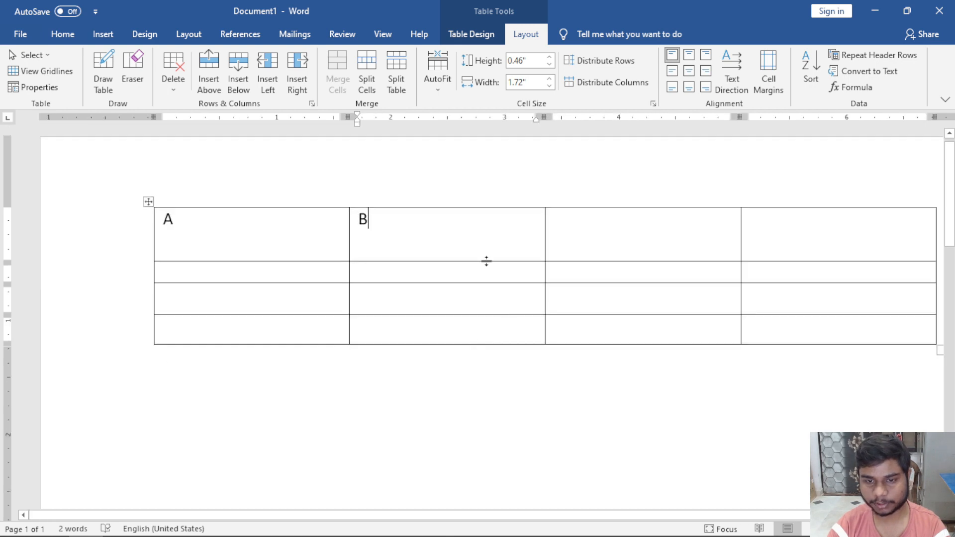
key("Tab")
type("C")
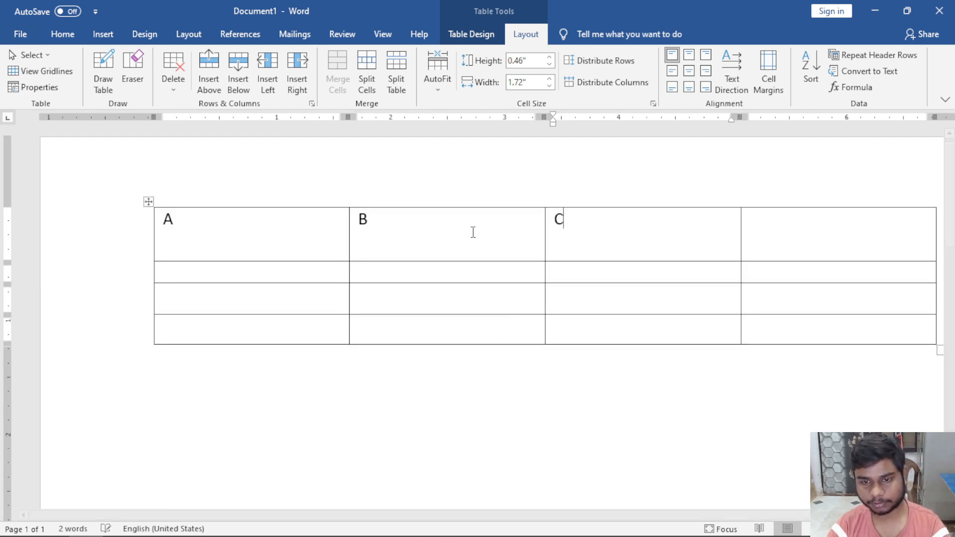
key("Tab")
type("`")
type("D")
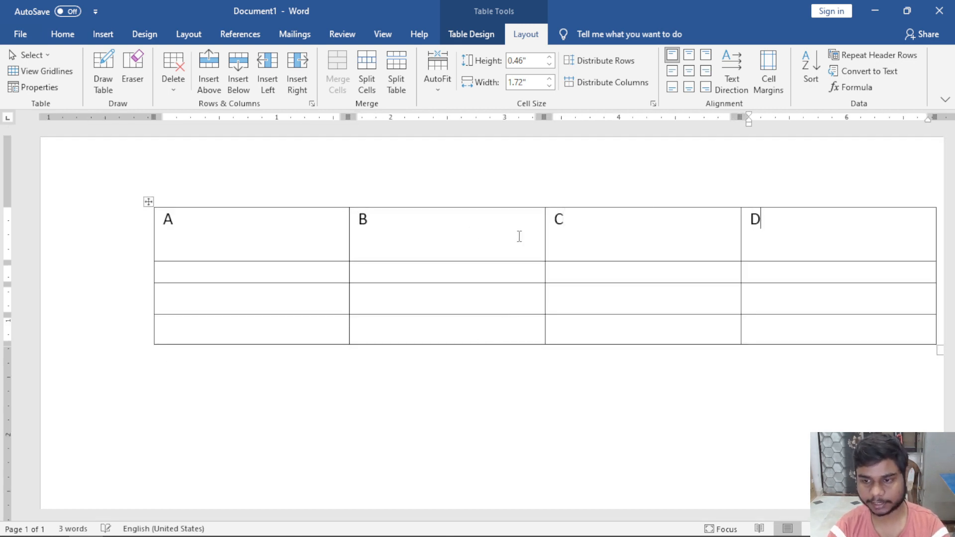
key("Tab")
key("Tab")
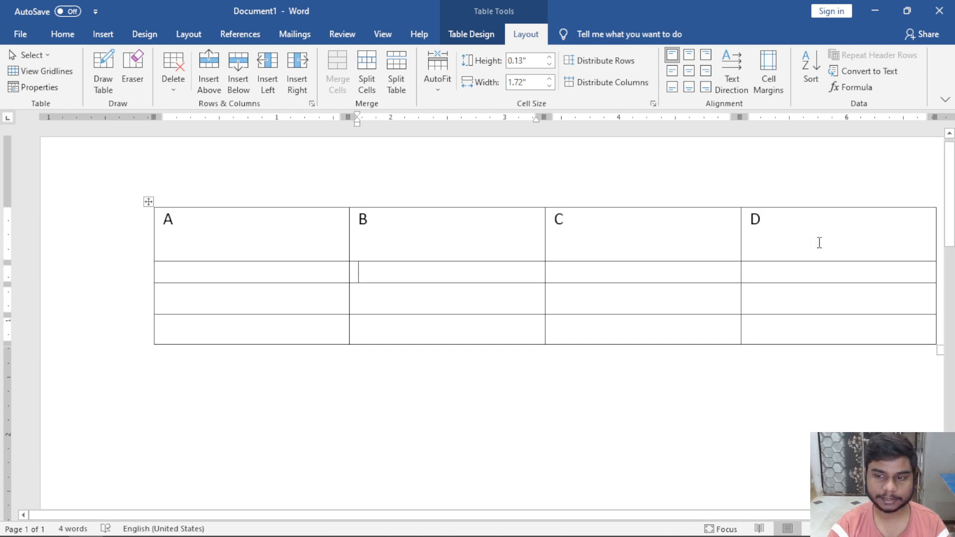
left_click(278, 220)
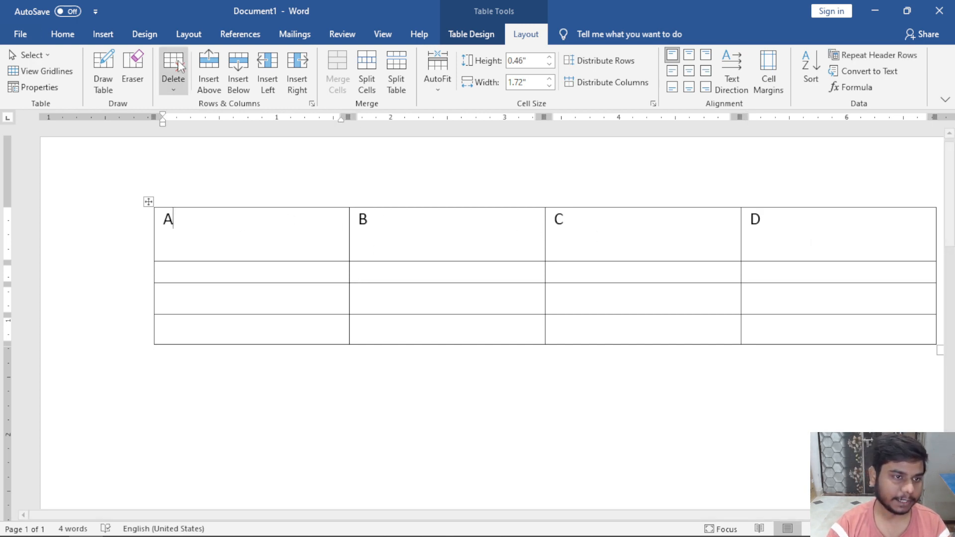
Open the Delete Cells dialog from the Delete options, then cancel it.
left_click(169, 92)
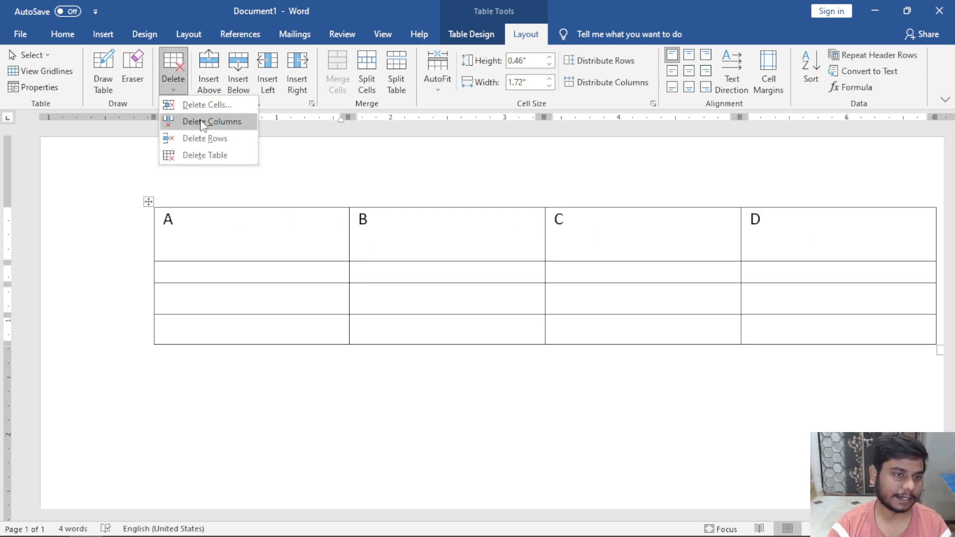
left_click(231, 103)
left_click_drag(350, 161, 349, 187)
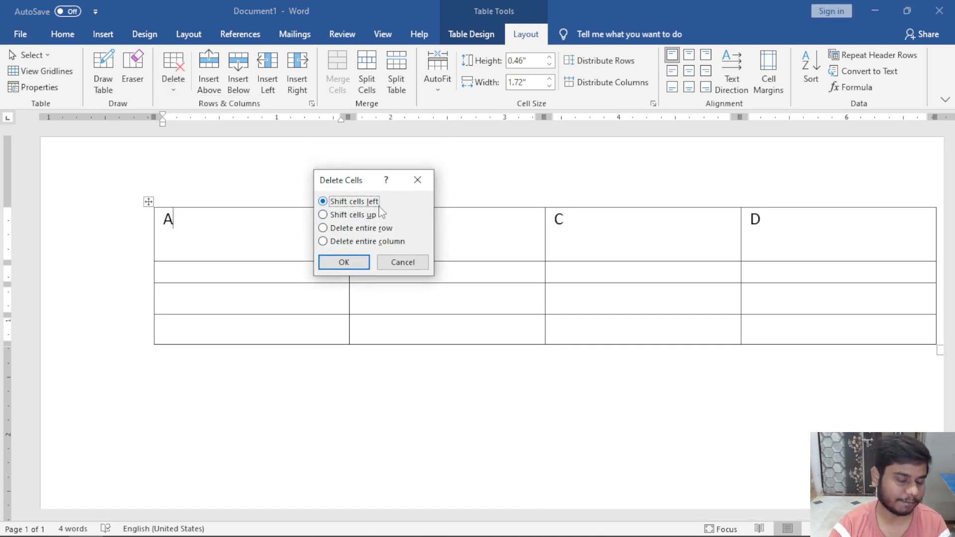
left_click(404, 262)
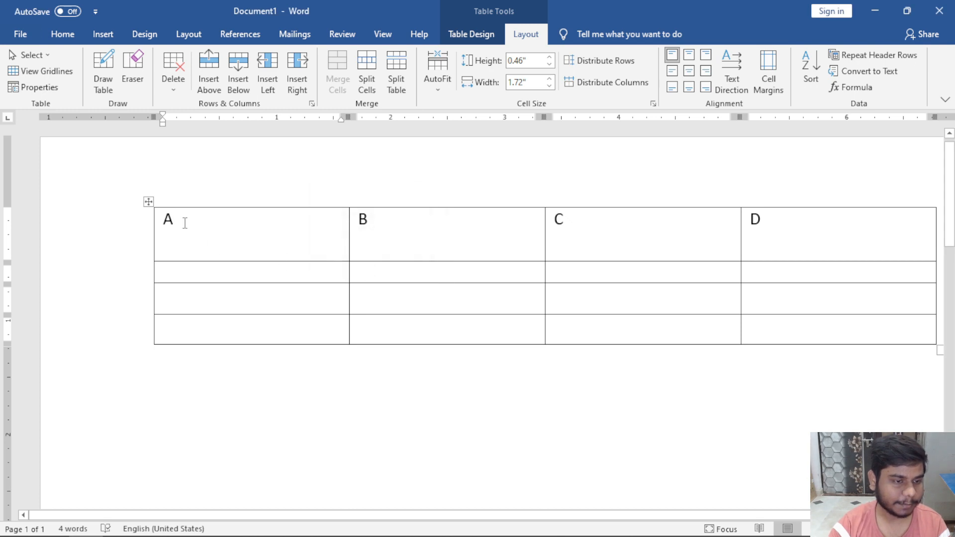
Select the letter A and then cells B, C and D, clearing each selection.
left_click_drag(185, 223, 164, 219)
left_click(210, 217)
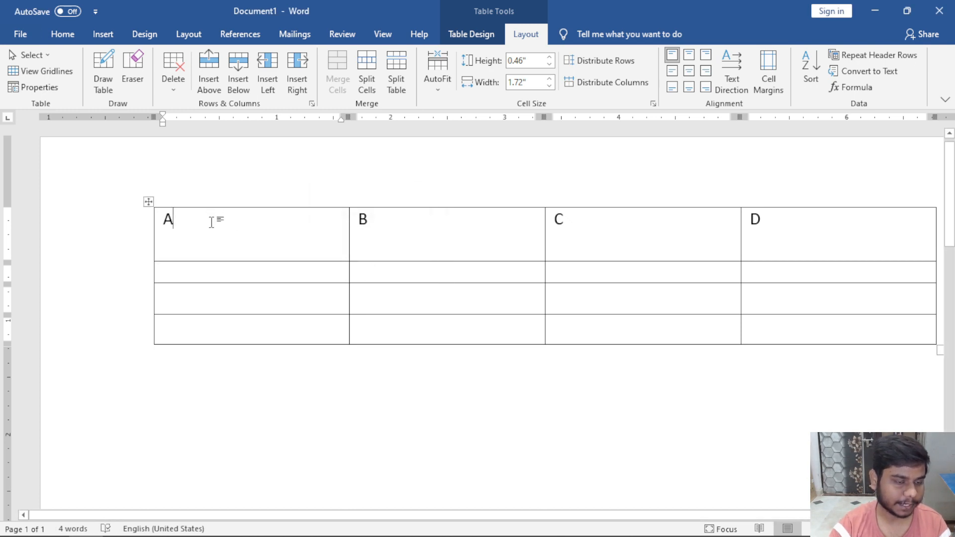
left_click_drag(177, 222, 166, 218)
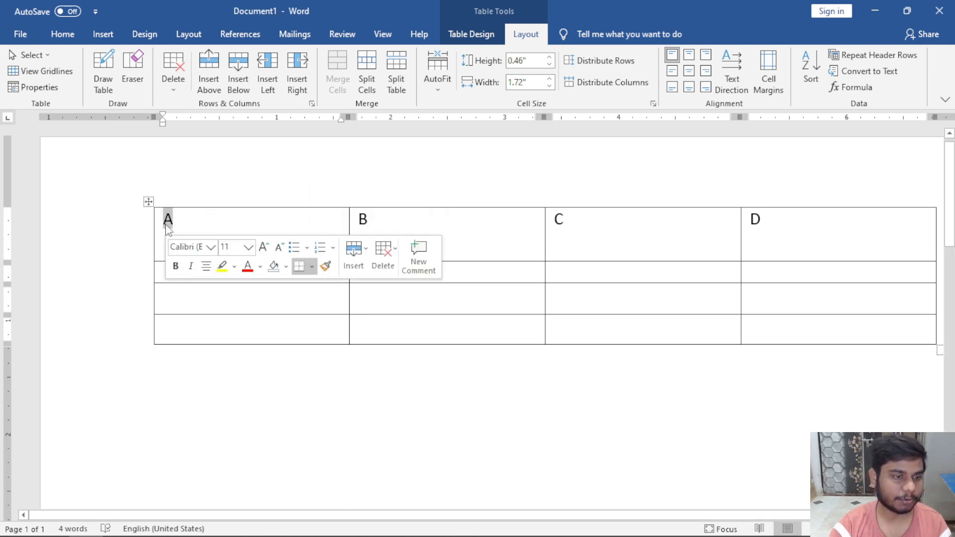
left_click_drag(388, 225, 754, 232)
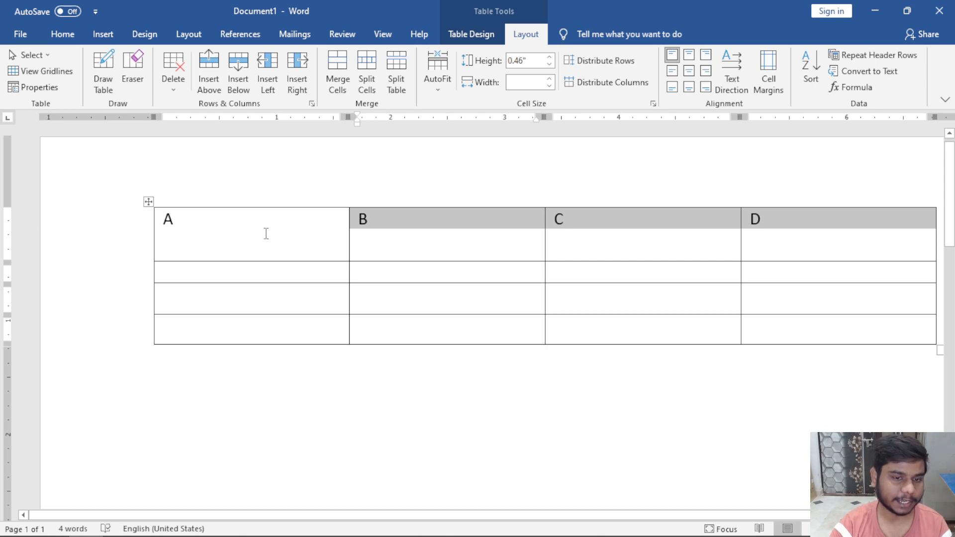
left_click(377, 235)
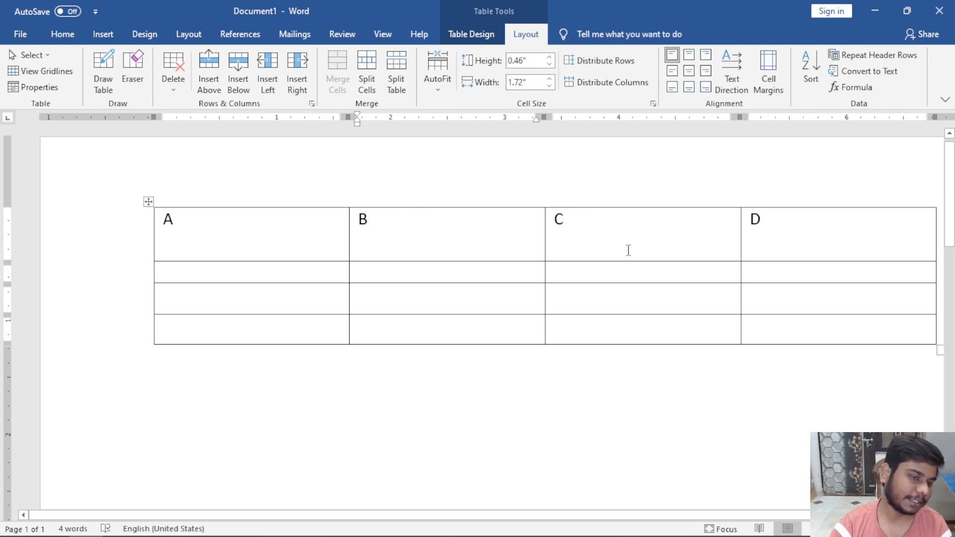
left_click(226, 232)
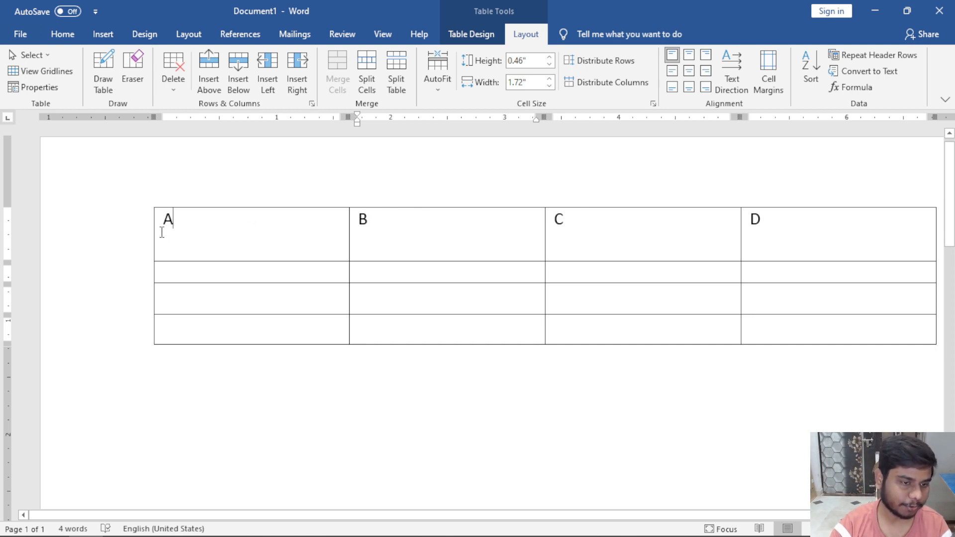
left_click_drag(163, 232, 177, 233)
left_click(214, 225)
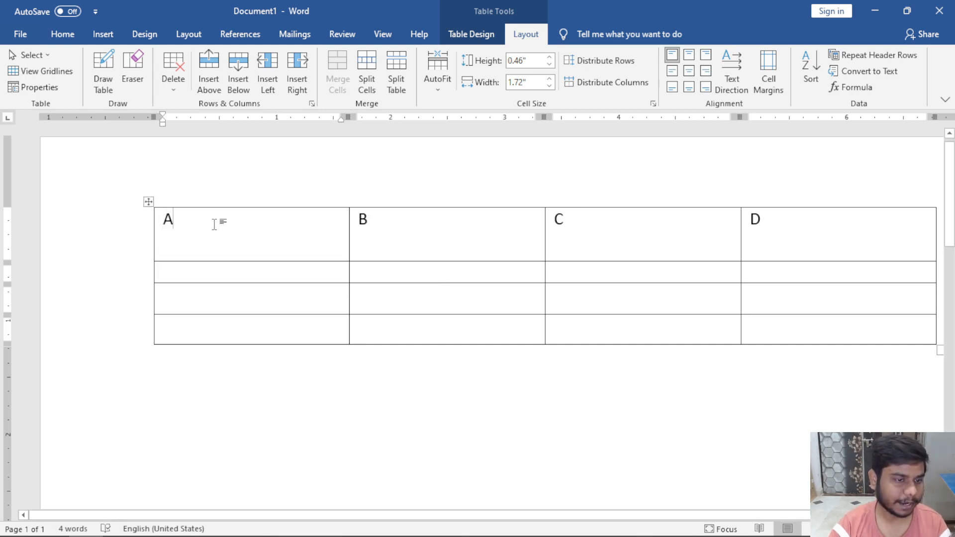
Delete cell A with cells shifted left, then undo to restore it.
left_click(178, 102)
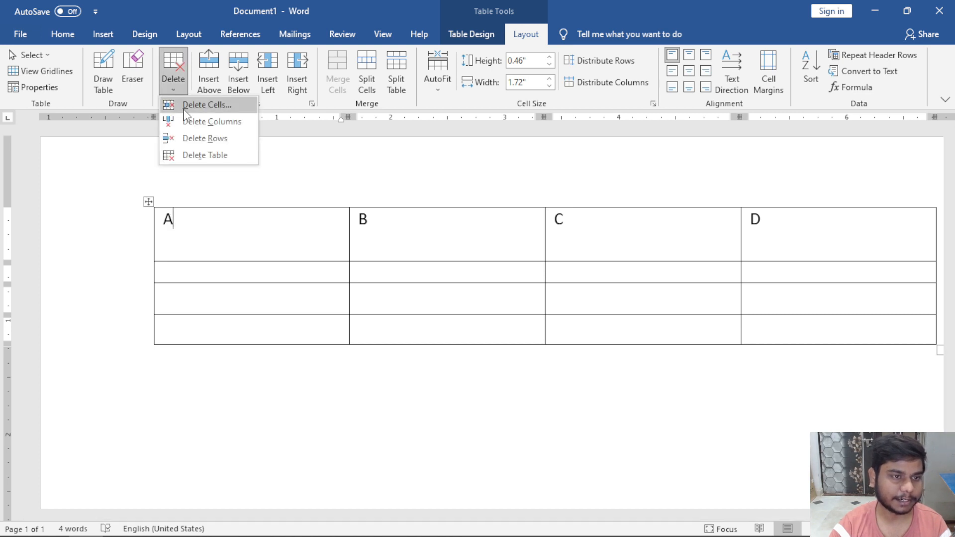
left_click(194, 100)
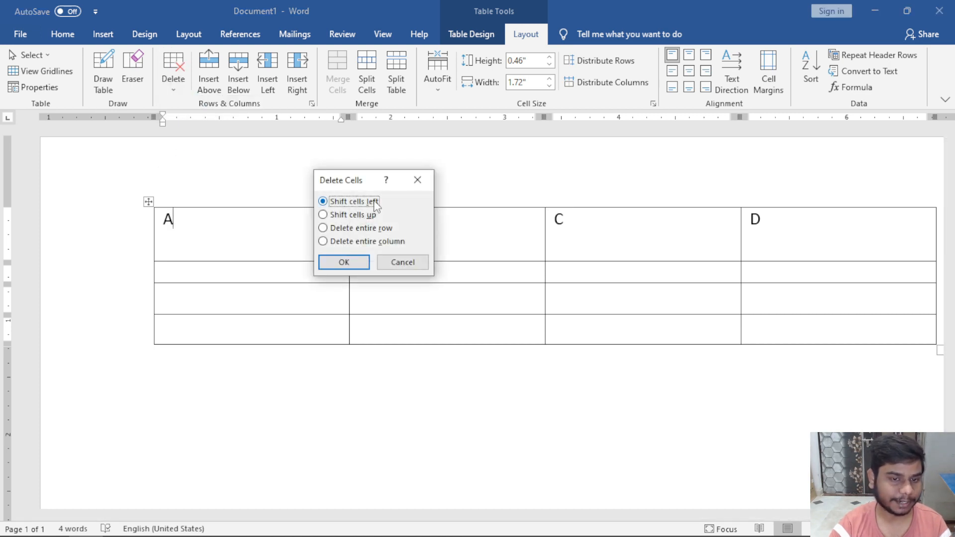
left_click(356, 260)
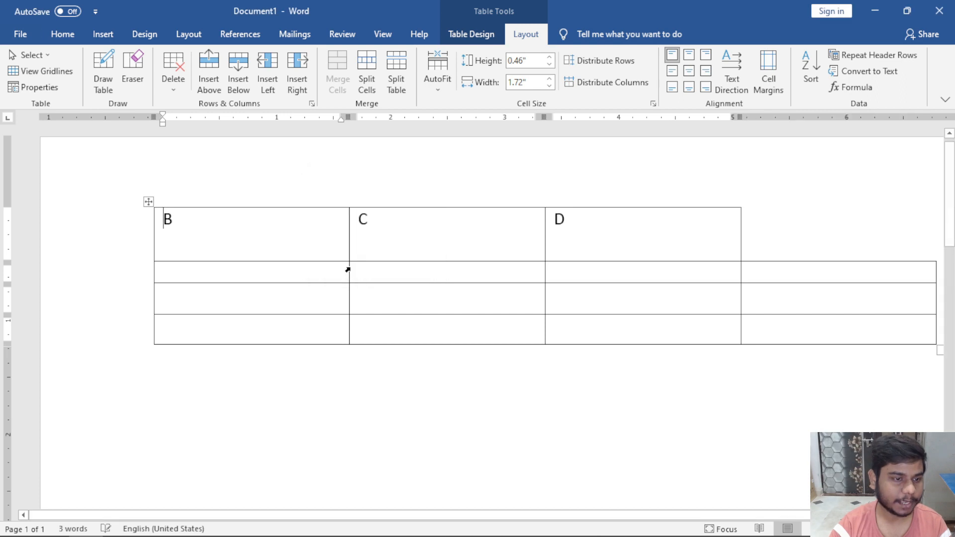
left_click_drag(216, 227, 620, 239)
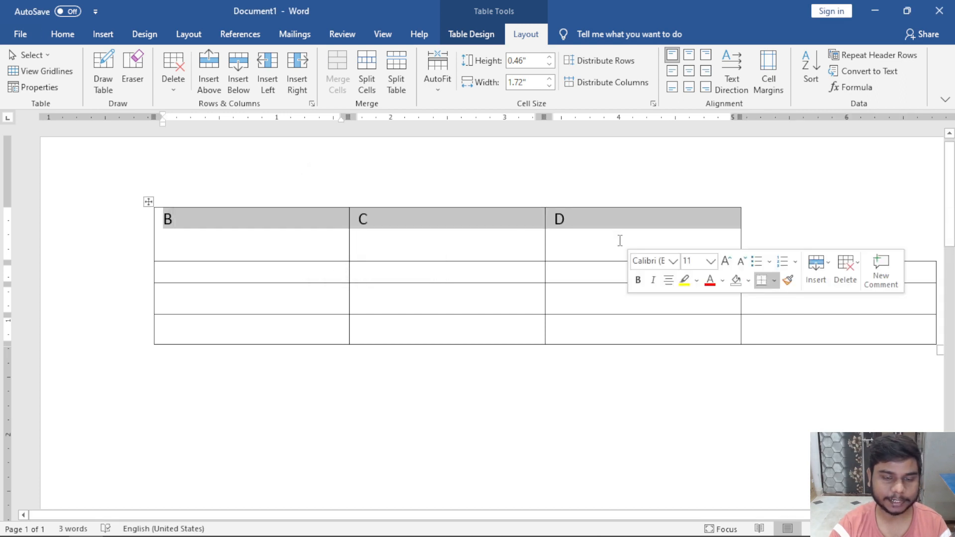
left_click(296, 244)
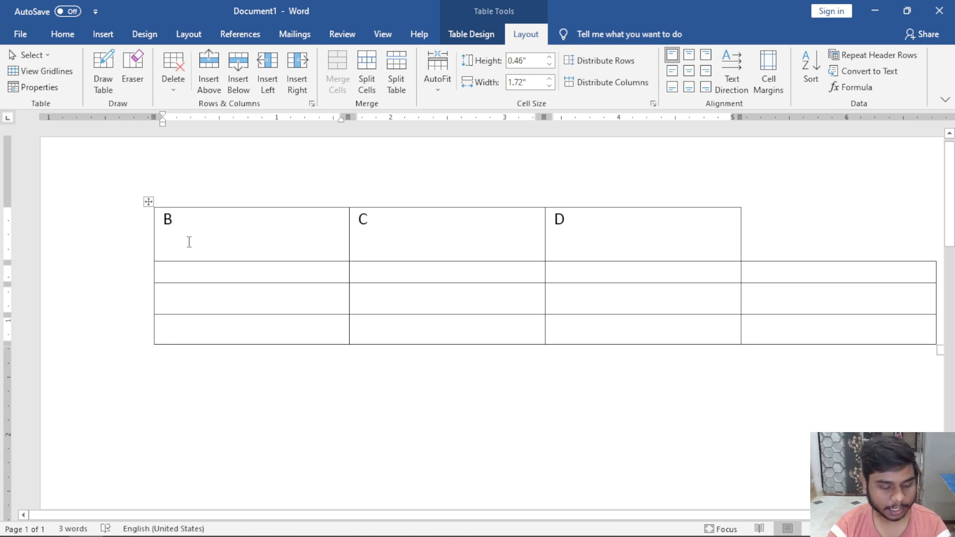
key("ctrl+z")
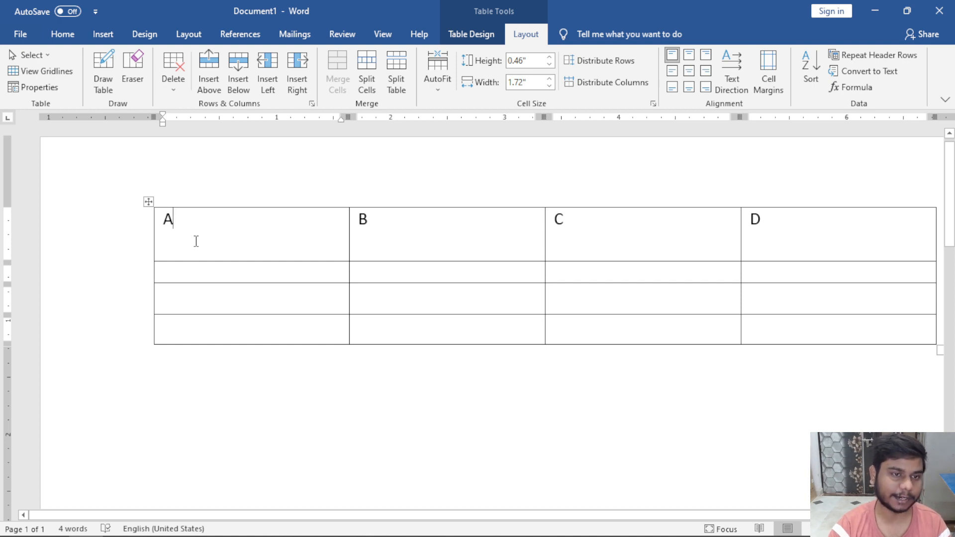
left_click(172, 75)
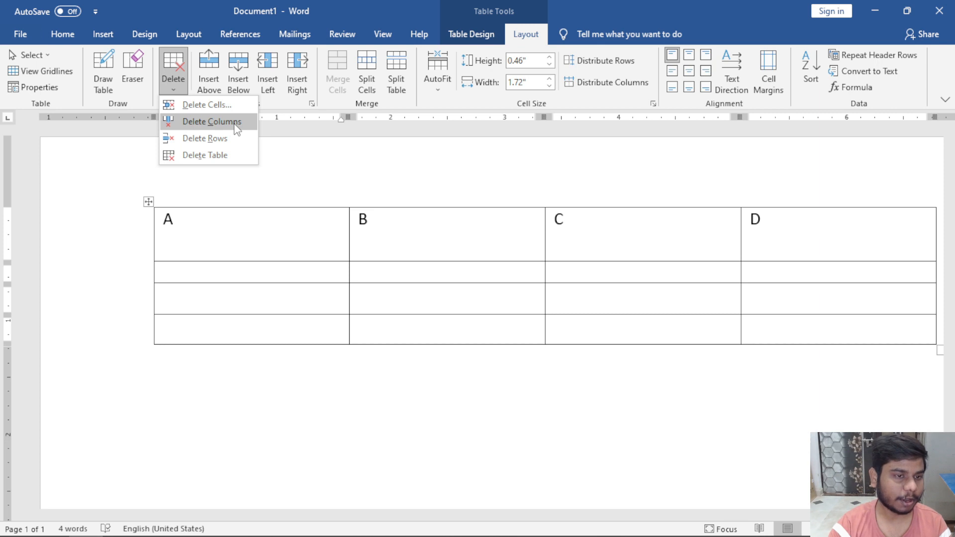
left_click(229, 221)
left_click_drag(228, 234, 228, 327)
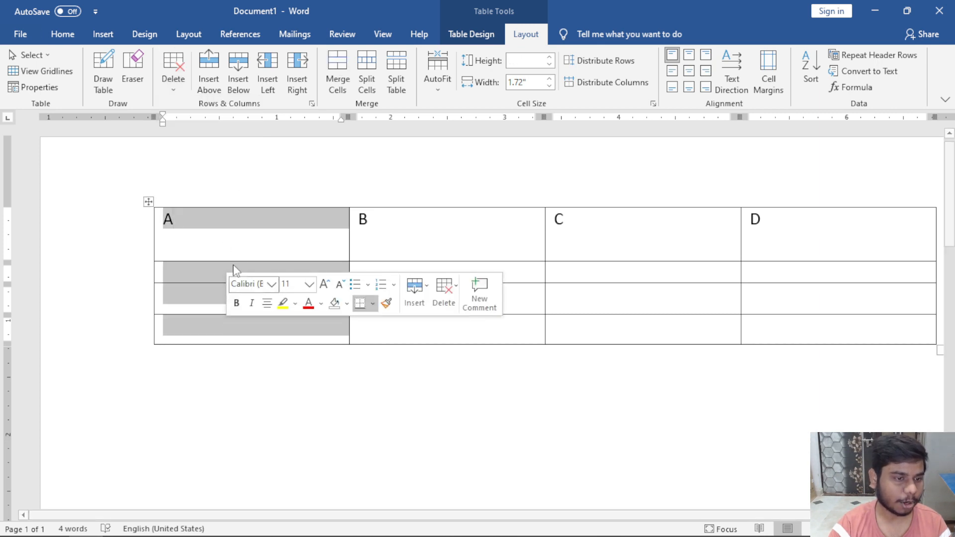
left_click(225, 244)
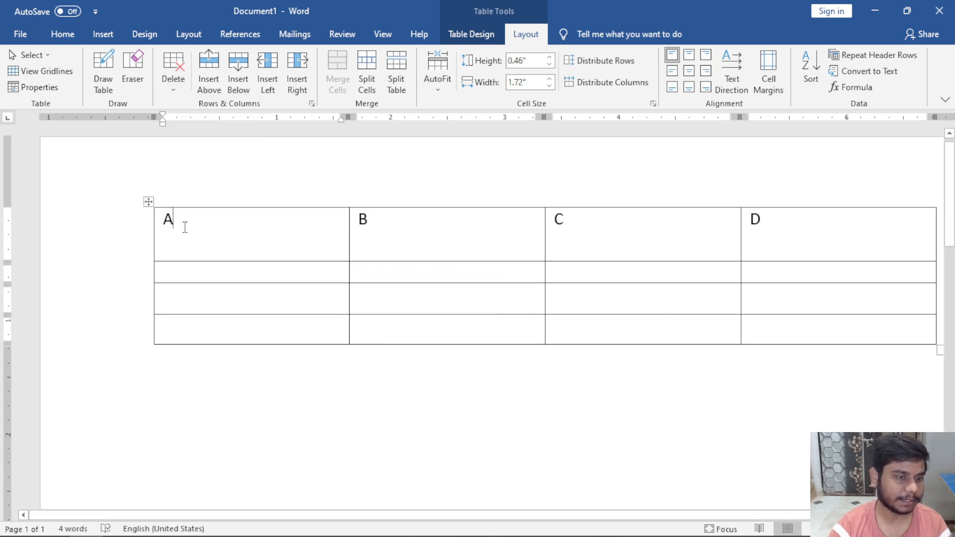
left_click(383, 227)
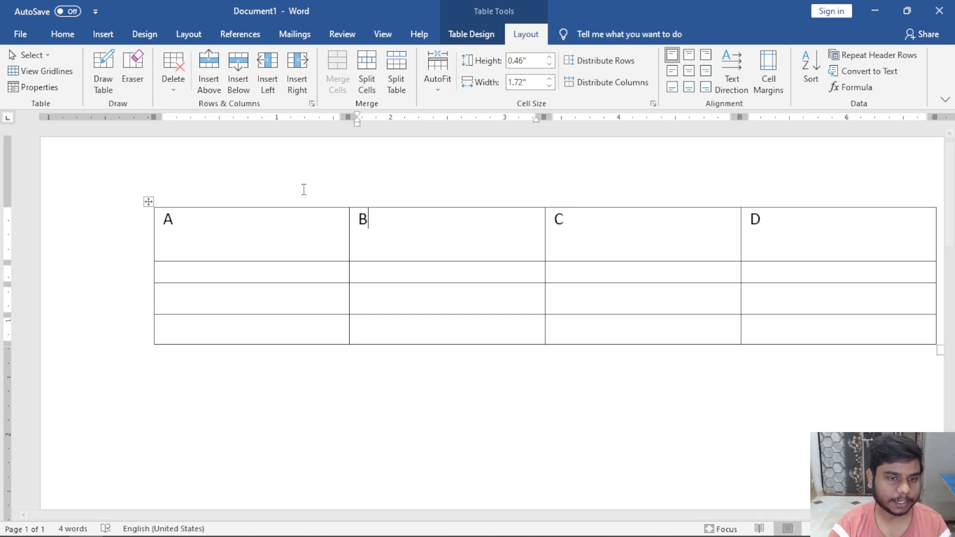
left_click_drag(407, 224, 409, 302)
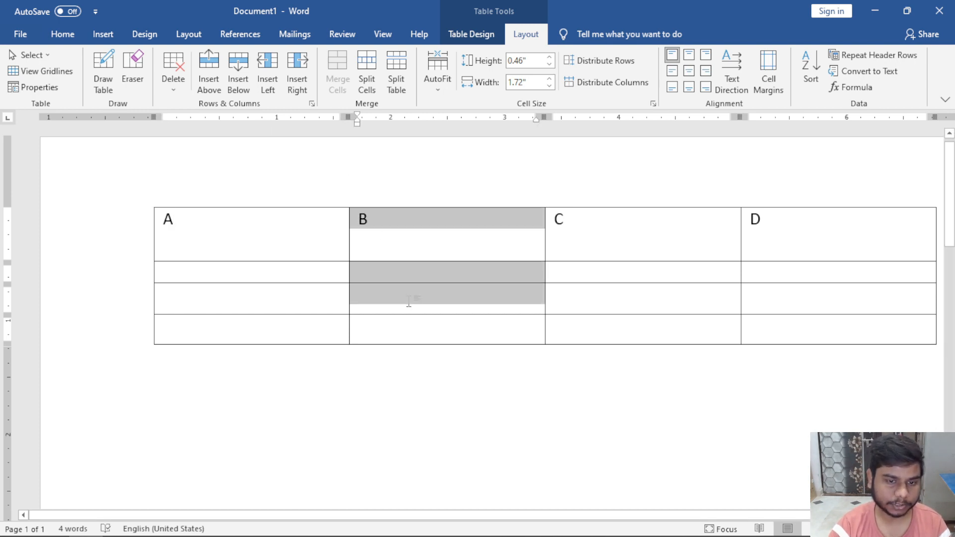
left_click(384, 230)
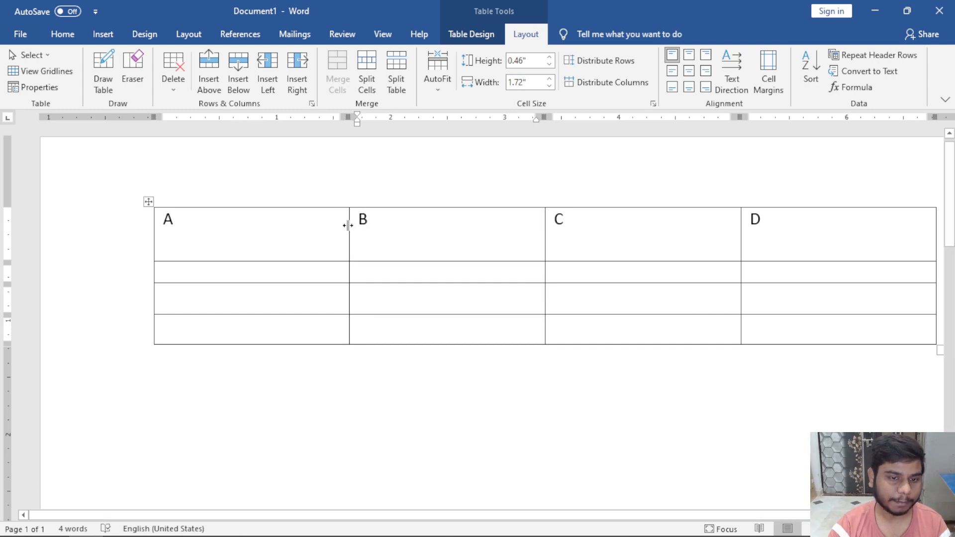
left_click(173, 75)
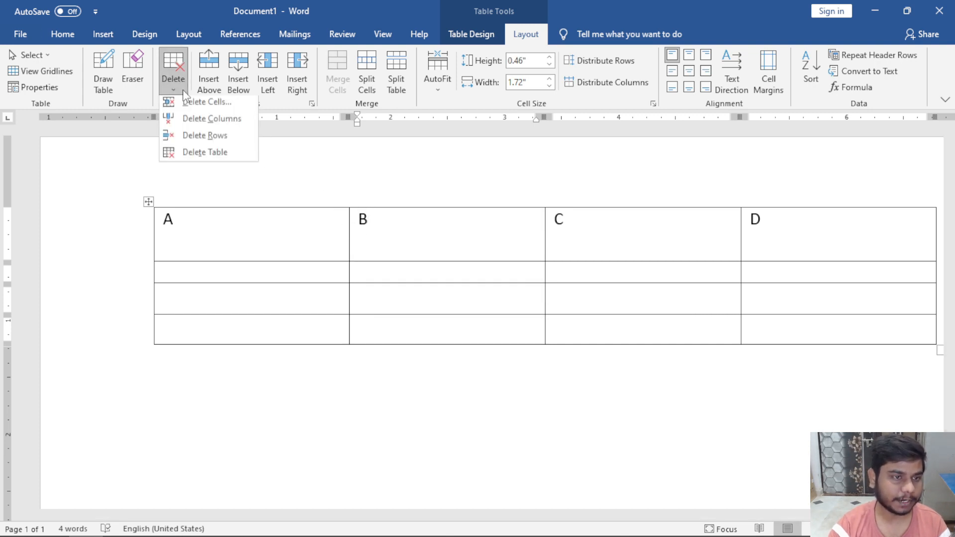
left_click(194, 120)
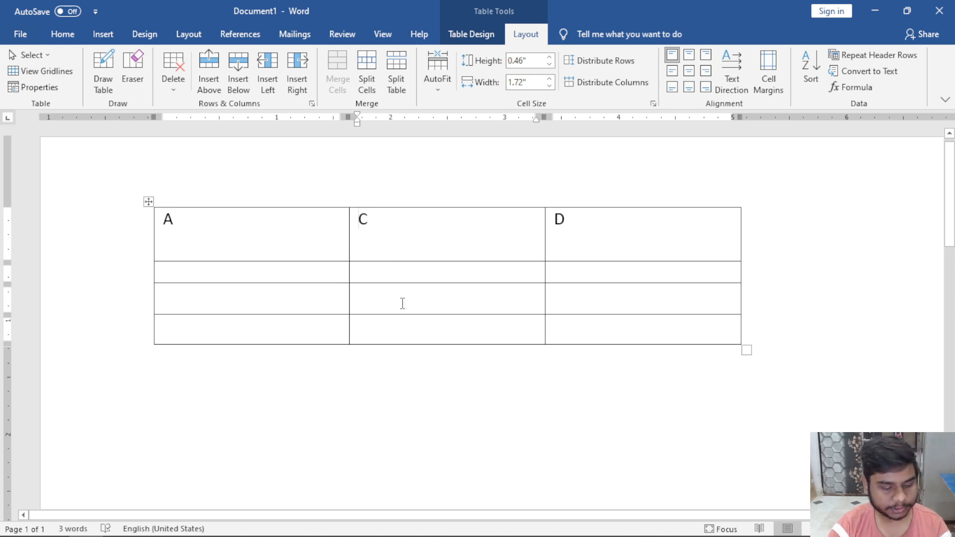
key("ctrl+z")
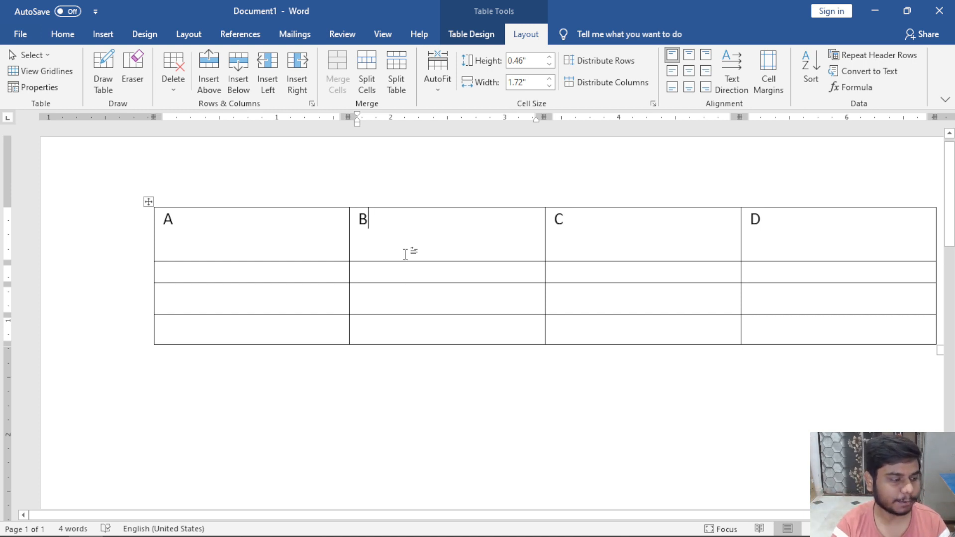
left_click(172, 75)
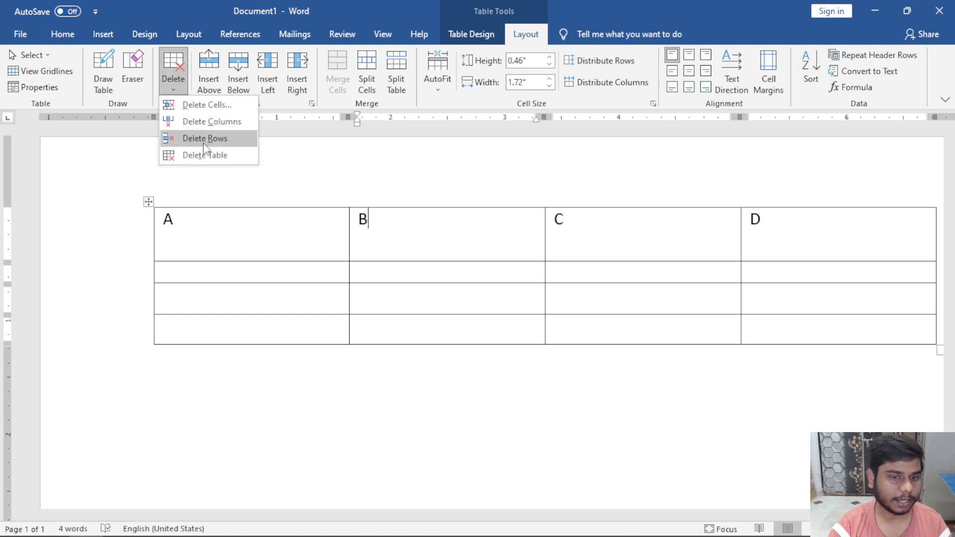
left_click(207, 227)
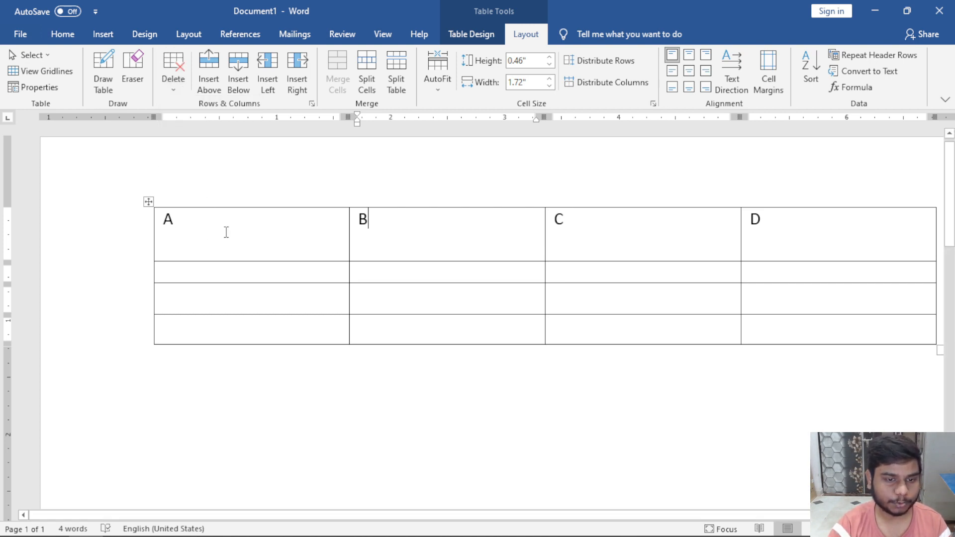
left_click_drag(224, 231, 772, 247)
left_click(461, 218)
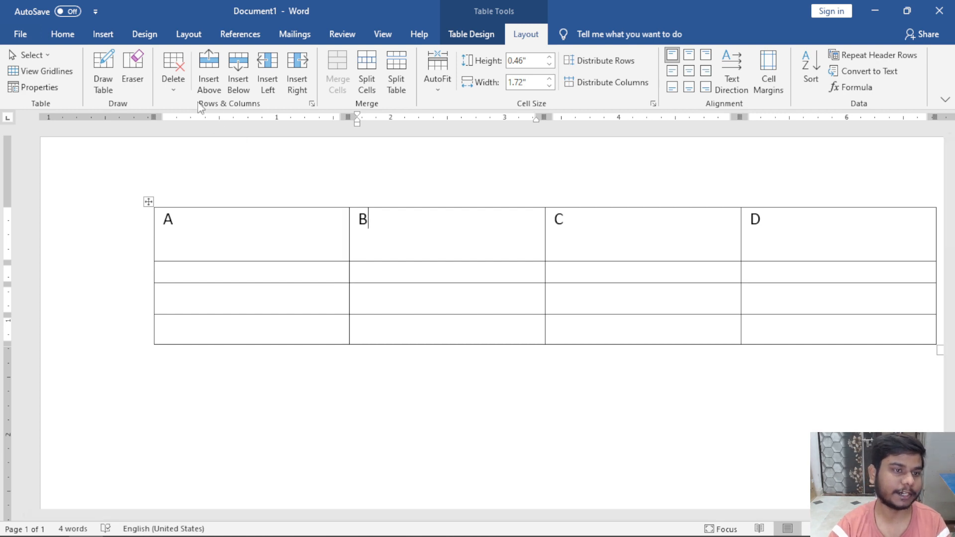
left_click(181, 93)
left_click(199, 134)
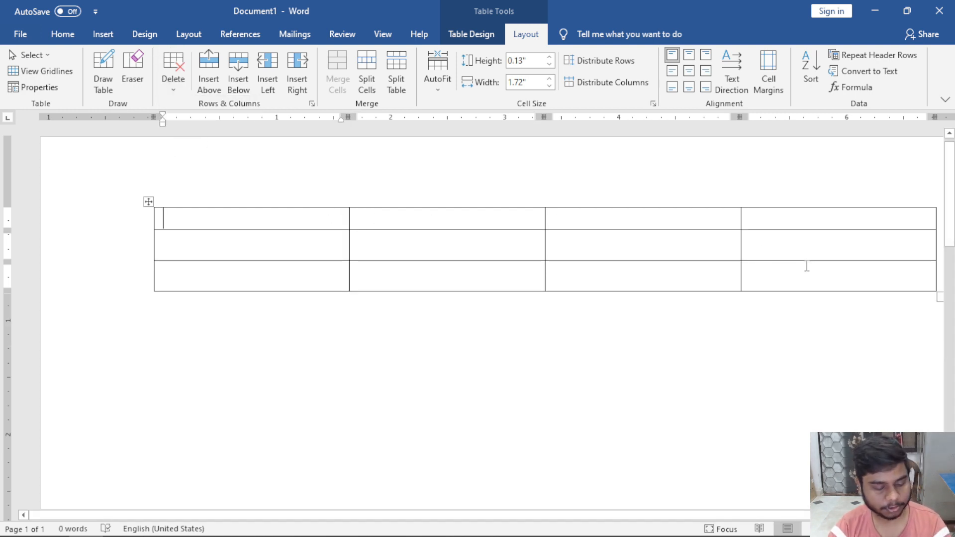
key("ctrl+z")
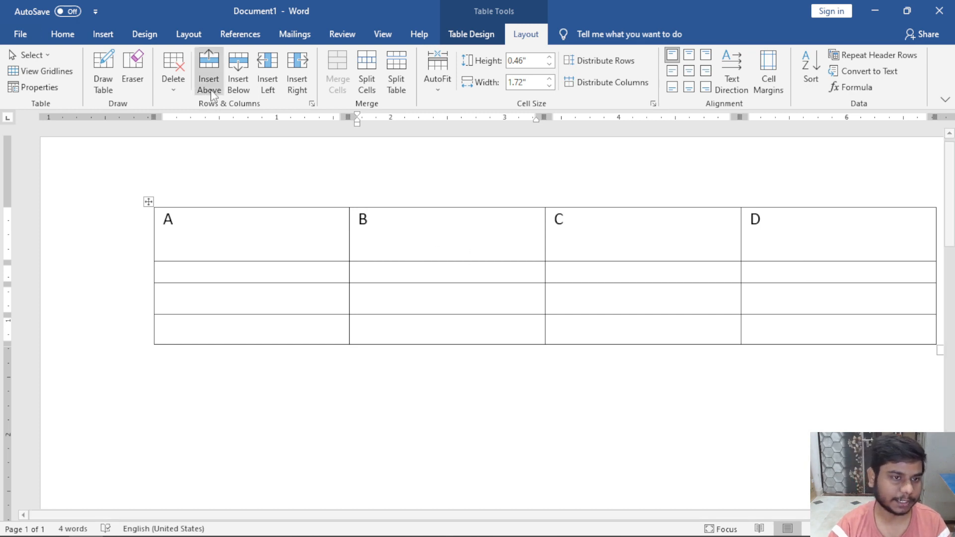
left_click(177, 85)
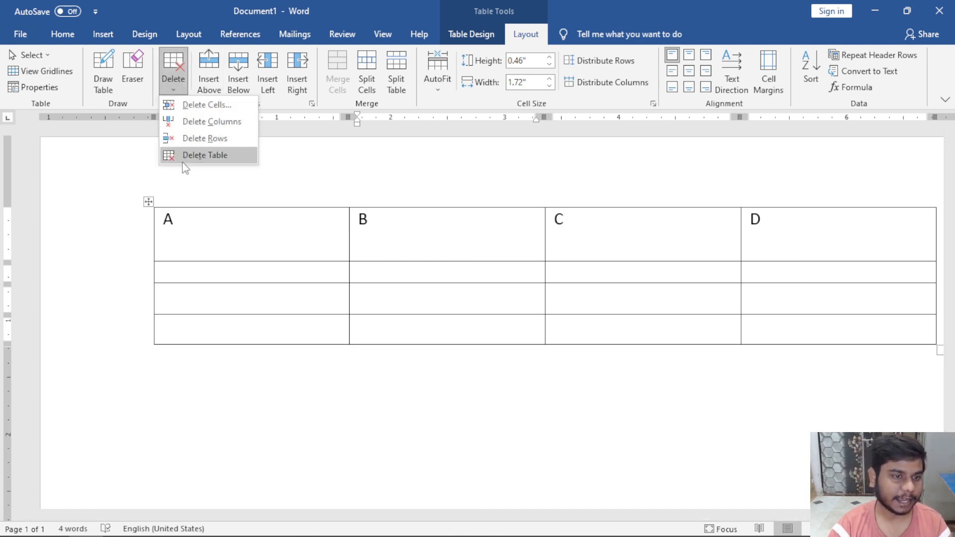
left_click(243, 164)
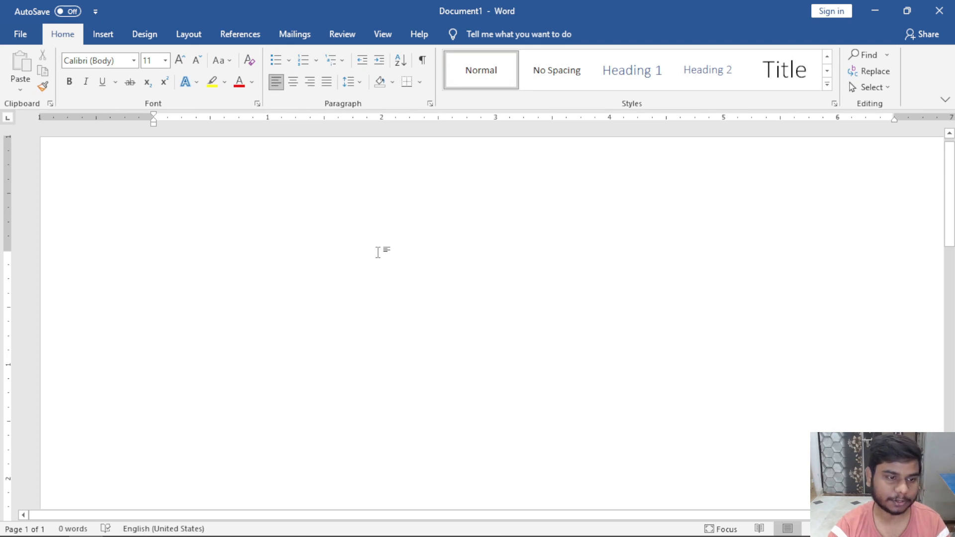
key("ctrl+z")
scroll(379, 252, "down", 1, "ctrl")
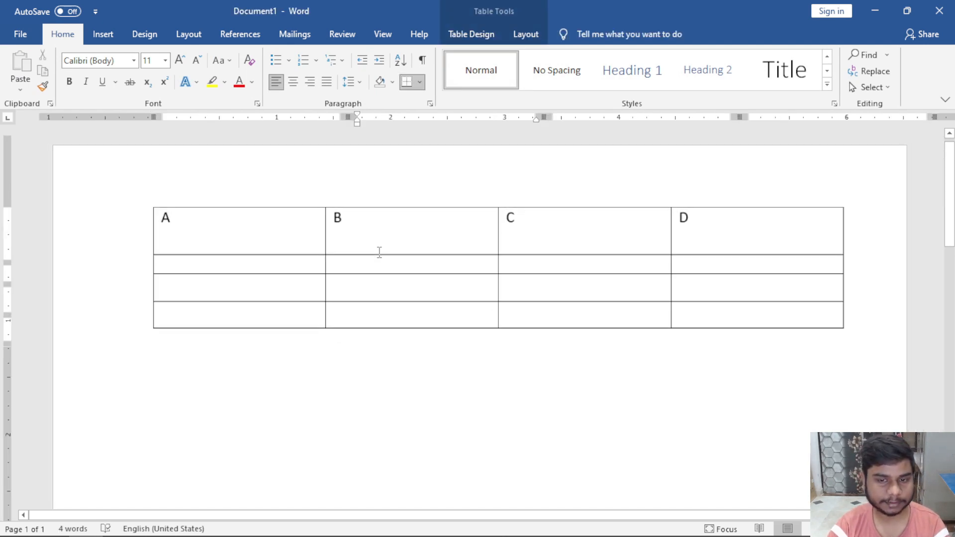
Drag the border under the A–D header row upward to shorten the row.
left_click(300, 252)
left_click_drag(311, 257, 312, 232)
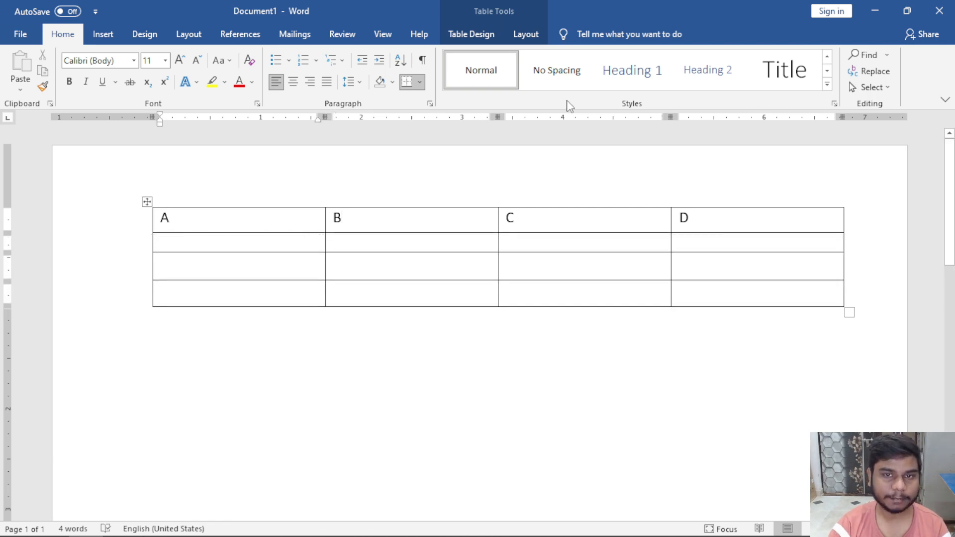
left_click(528, 35)
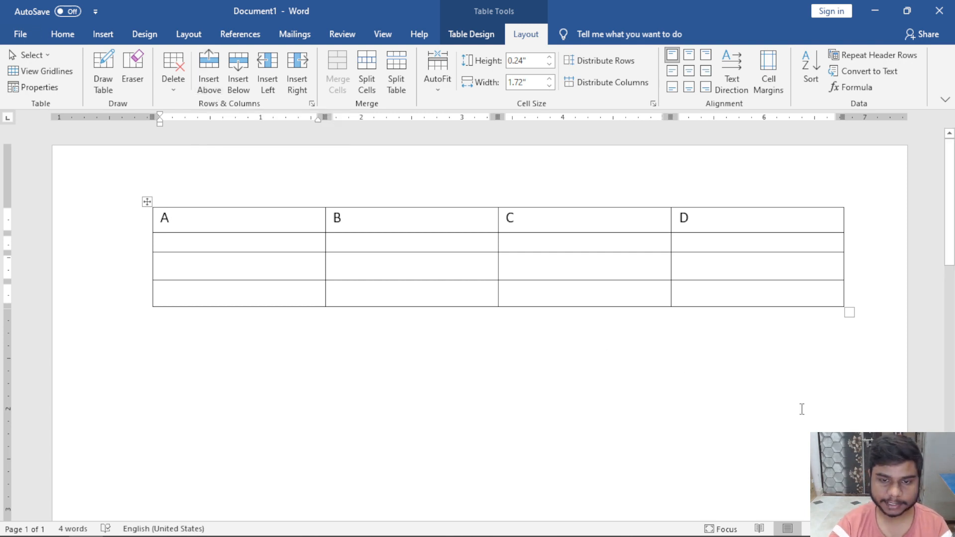
left_click_drag(220, 226, 729, 237)
left_click(296, 227)
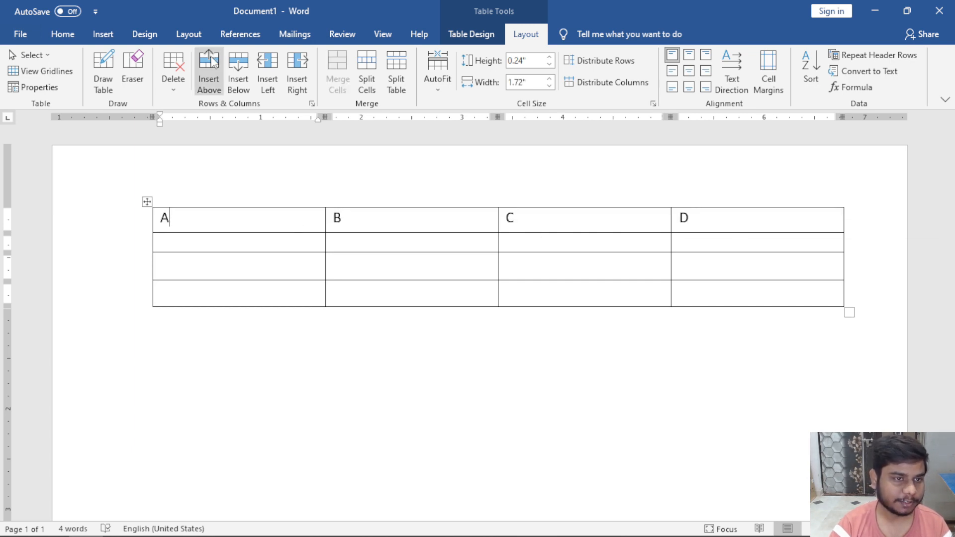
Insert a blank row above the A–D row, then another below that new top row.
left_click(212, 60)
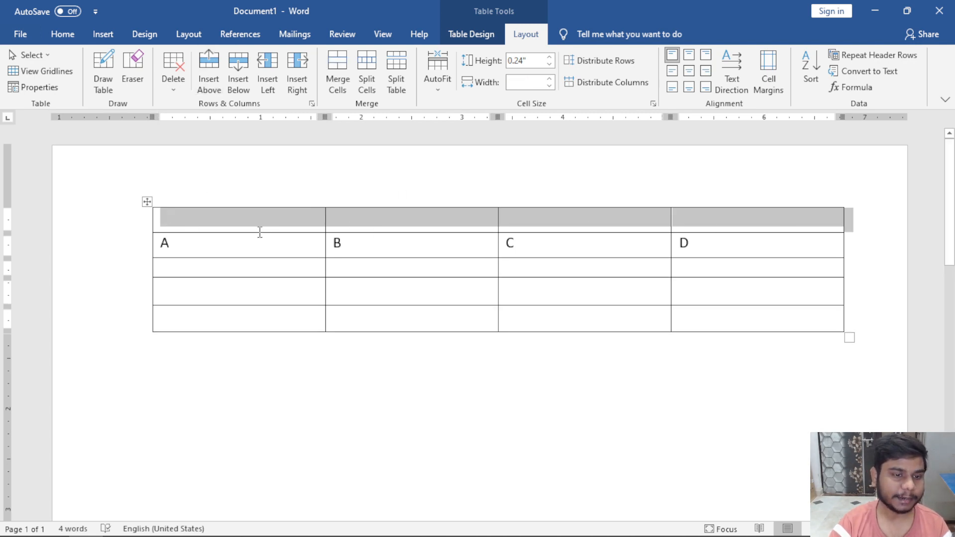
left_click(253, 219)
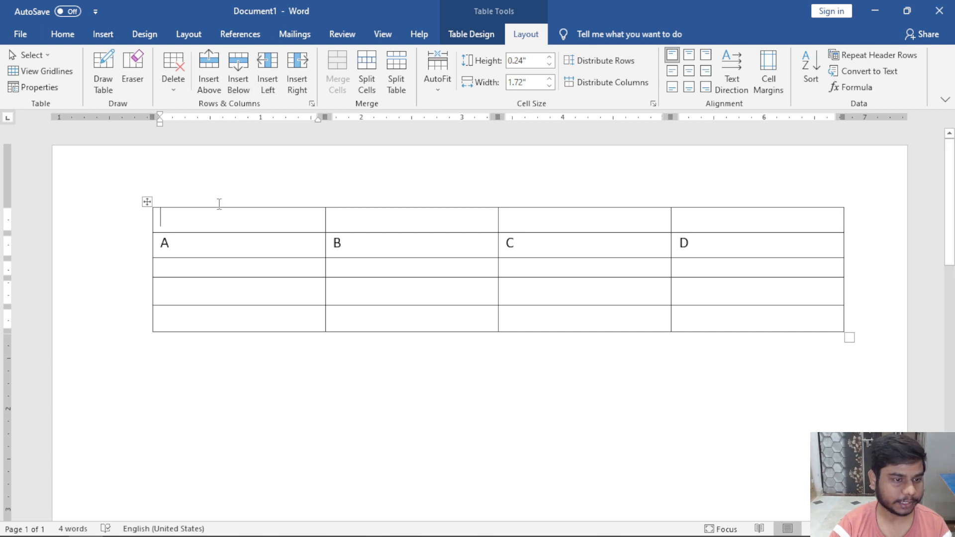
left_click_drag(179, 217, 721, 222)
left_click_drag(241, 241, 649, 255)
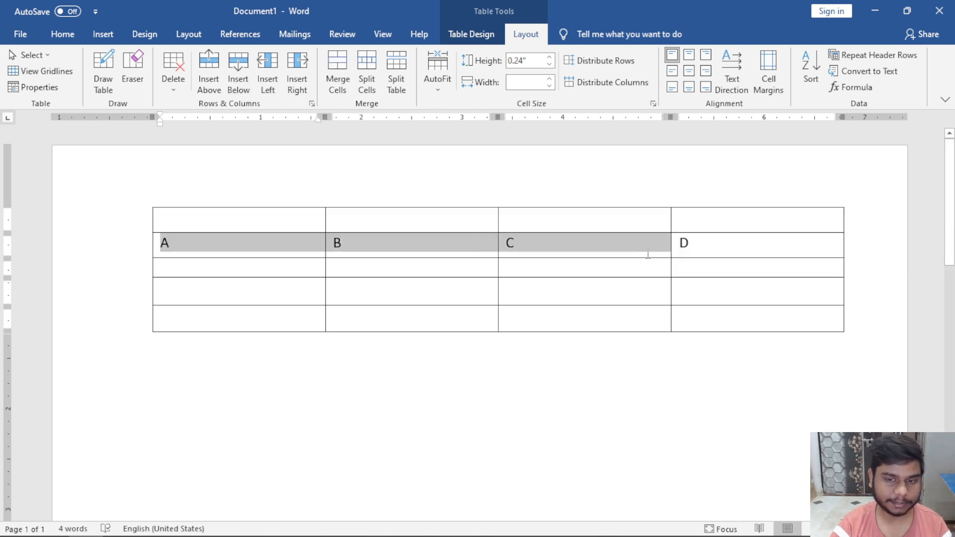
left_click(273, 156)
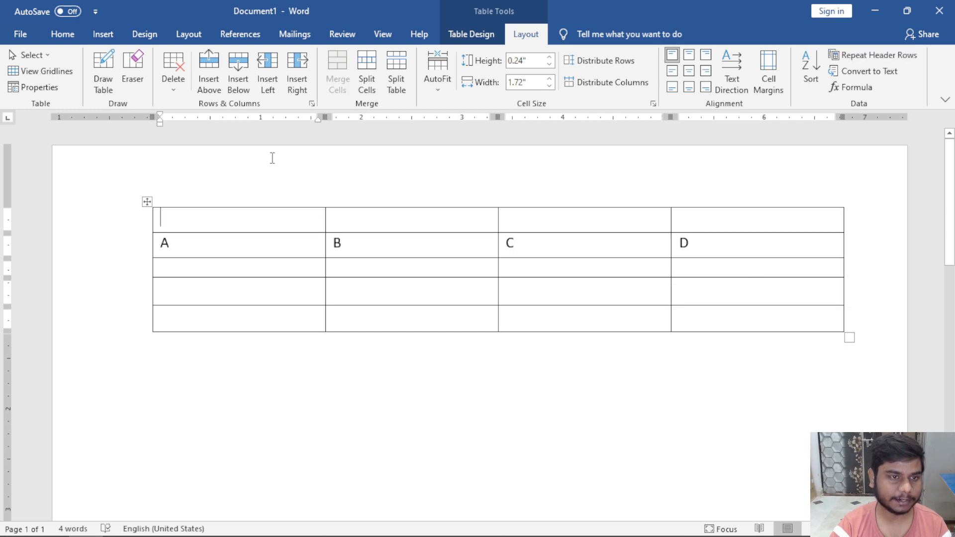
left_click(234, 80)
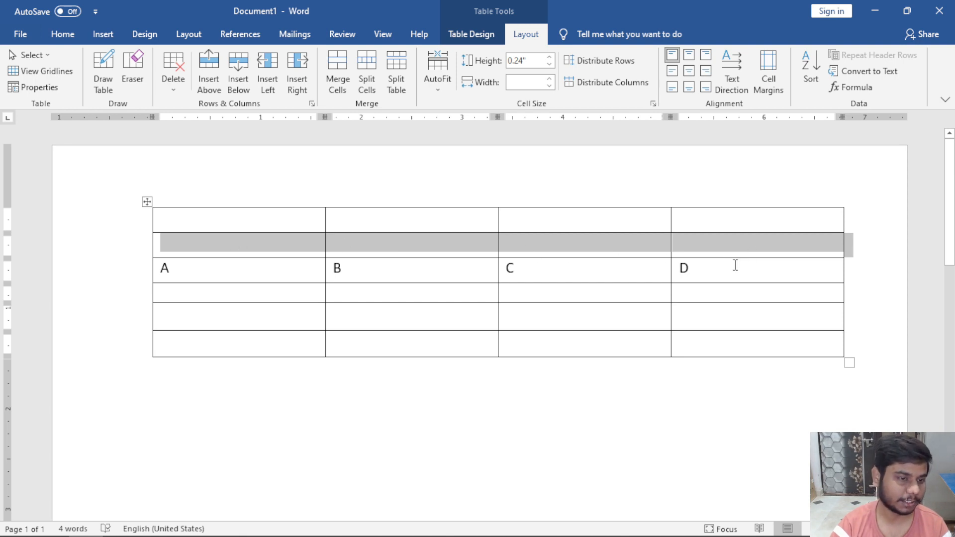
left_click(239, 242)
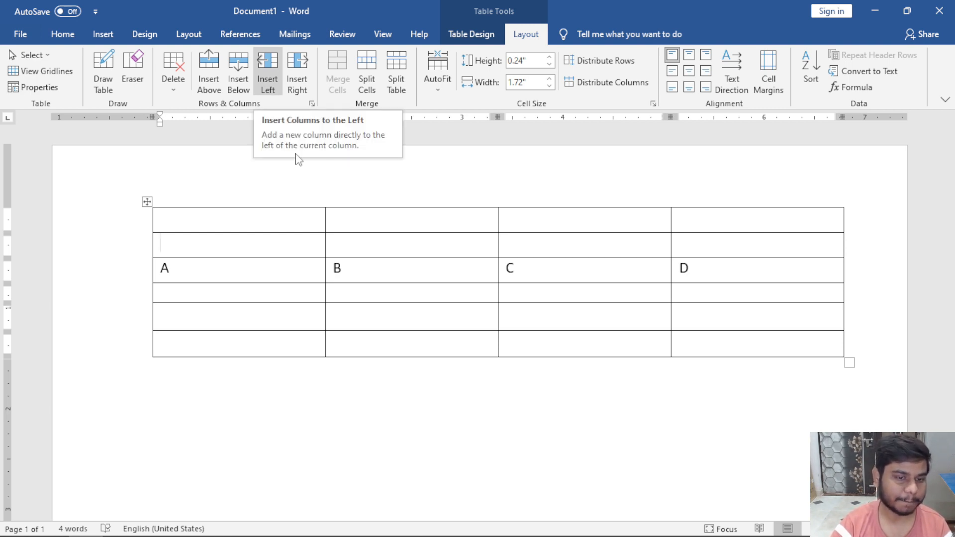
left_click_drag(249, 230, 246, 327)
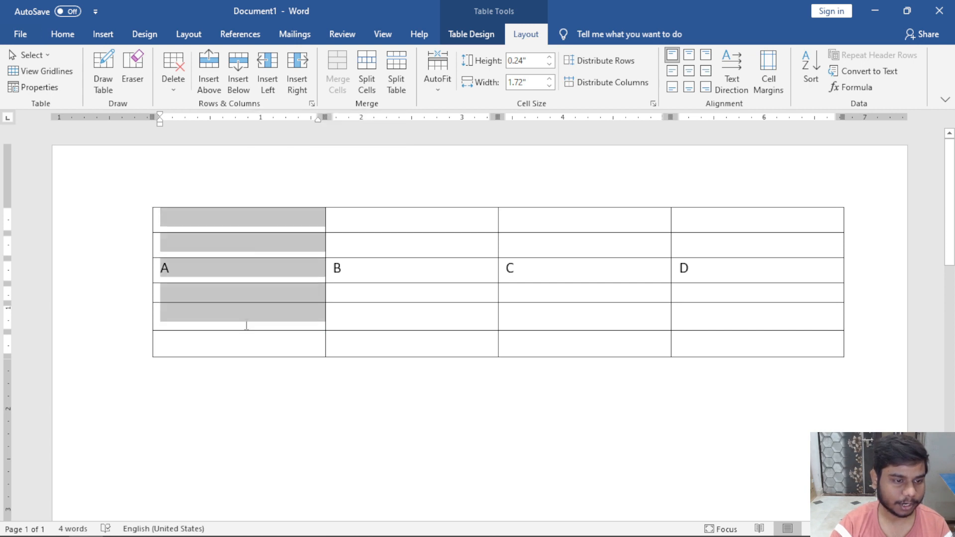
left_click_drag(362, 222, 378, 373)
left_click(372, 225)
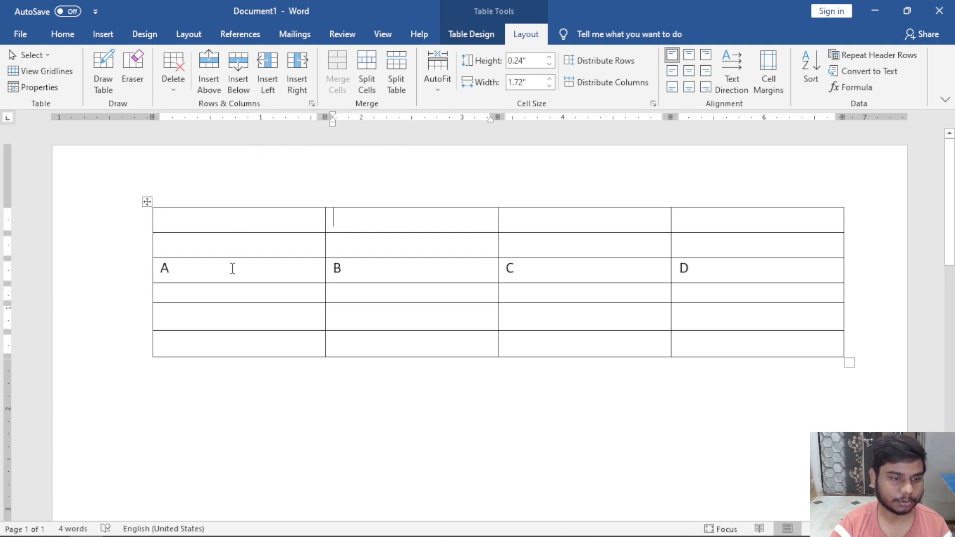
left_click(270, 76)
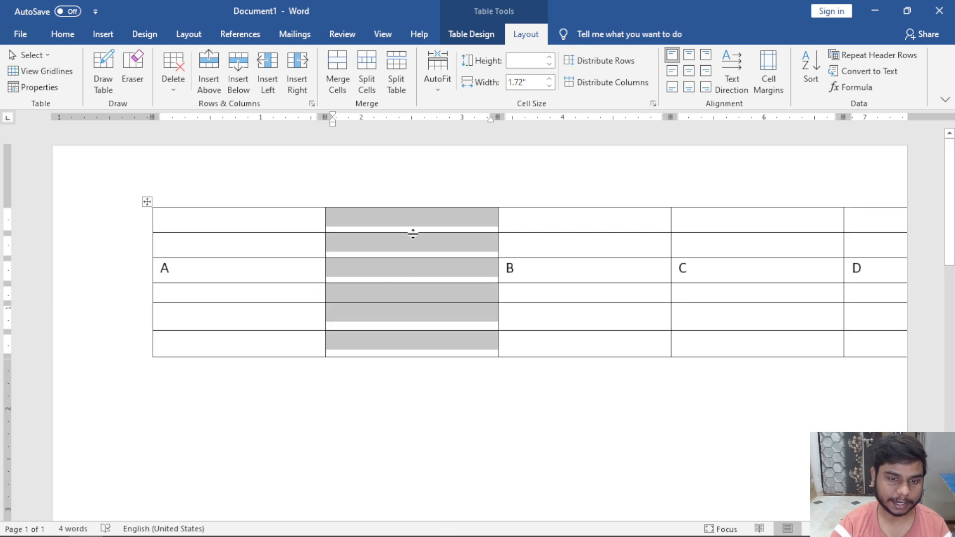
left_click(349, 266)
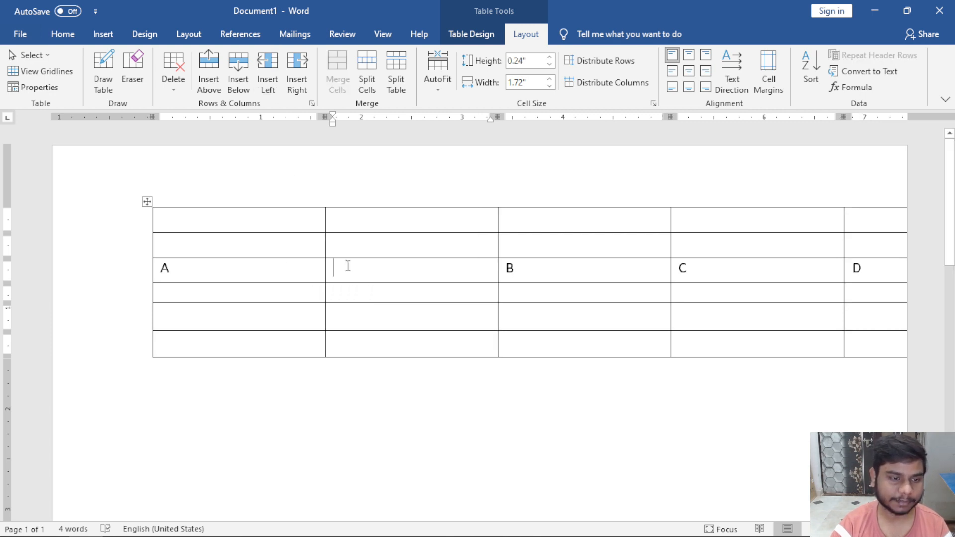
left_click(268, 264)
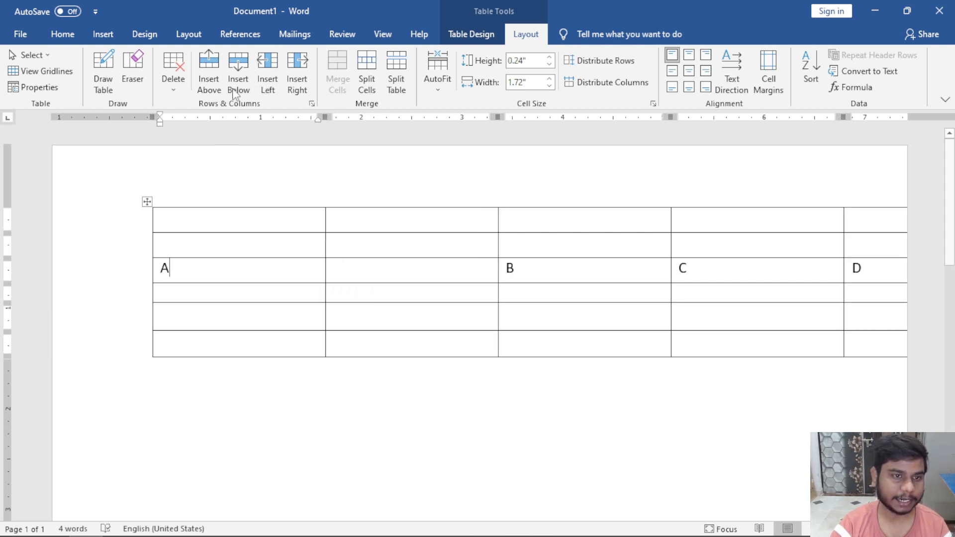
left_click(269, 70)
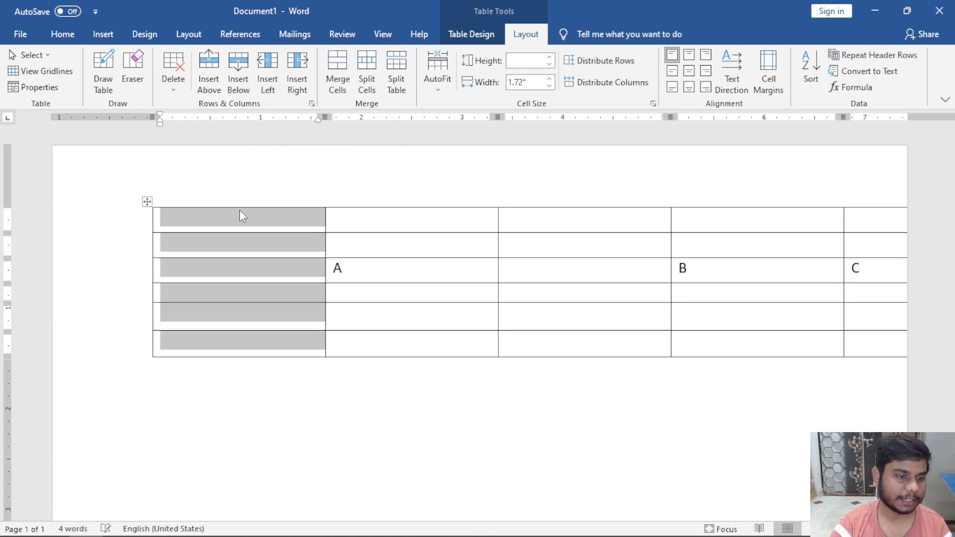
left_click(279, 265)
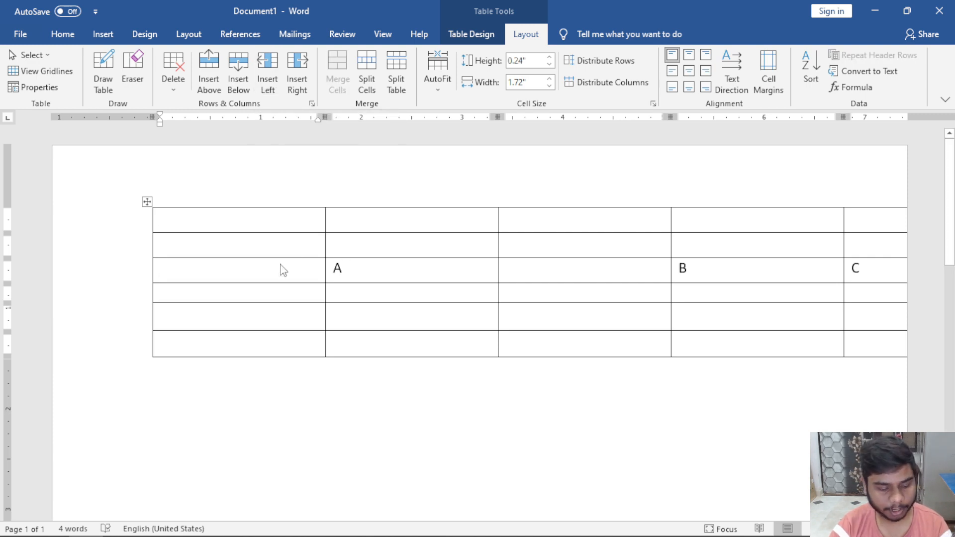
key("ctrl+z")
key("ctrl+z")
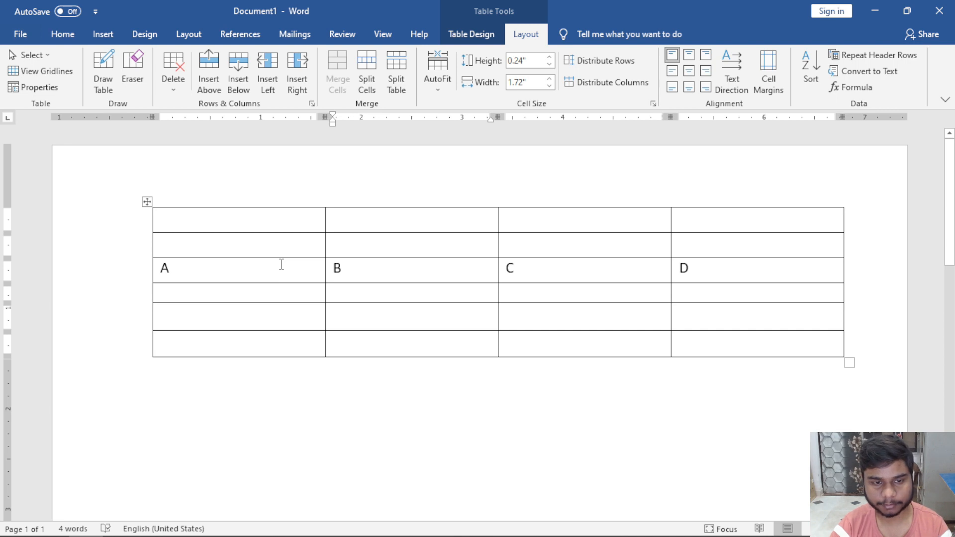
left_click(295, 85)
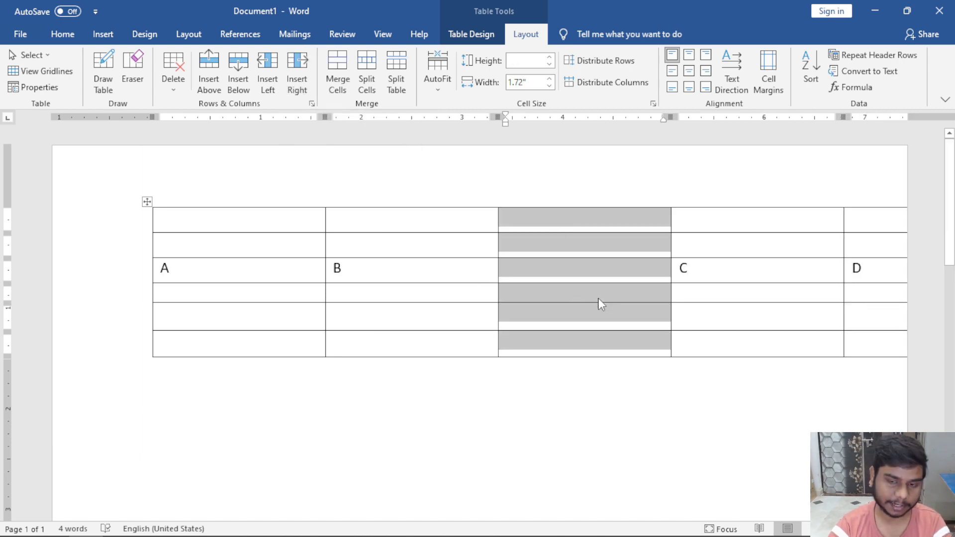
key("ctrl+z")
left_click(227, 275)
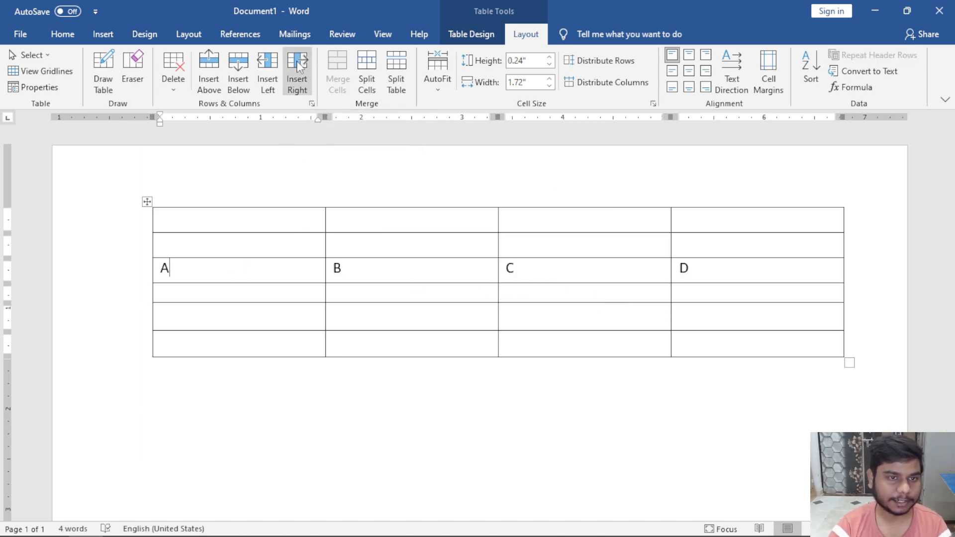
left_click(298, 66)
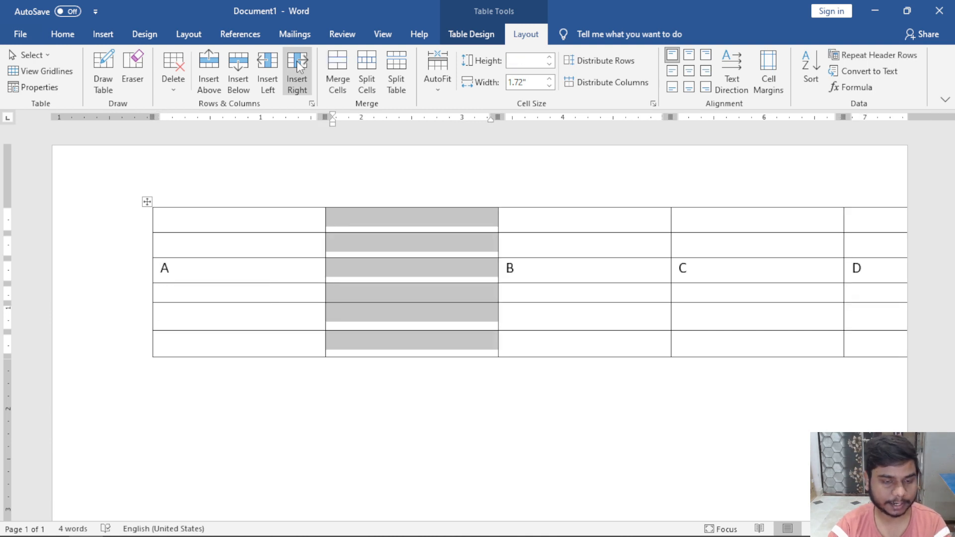
key("ctrl+z")
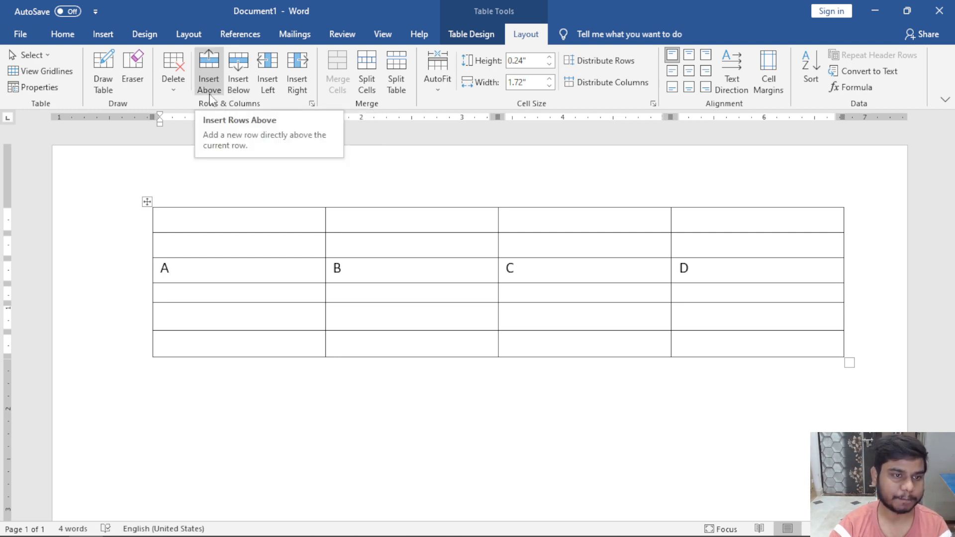
Merge the second and third cells of the table's top row.
scroll(501, 253, "down", 2)
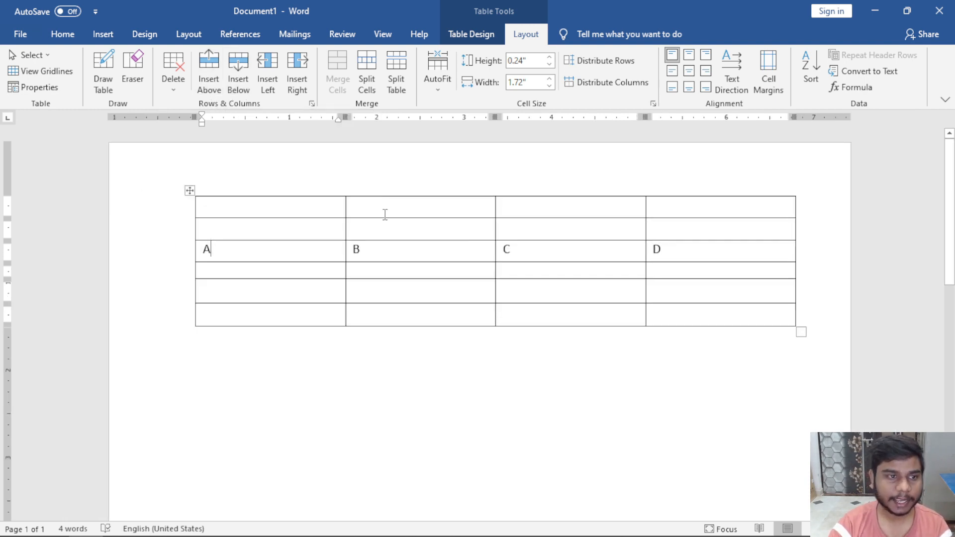
scroll(461, 230, "up", 2)
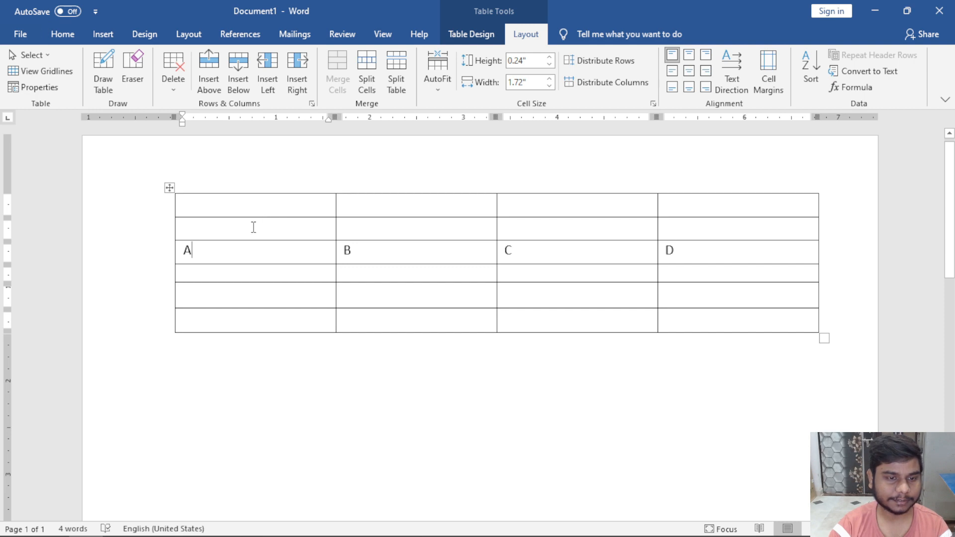
left_click_drag(257, 204, 719, 210)
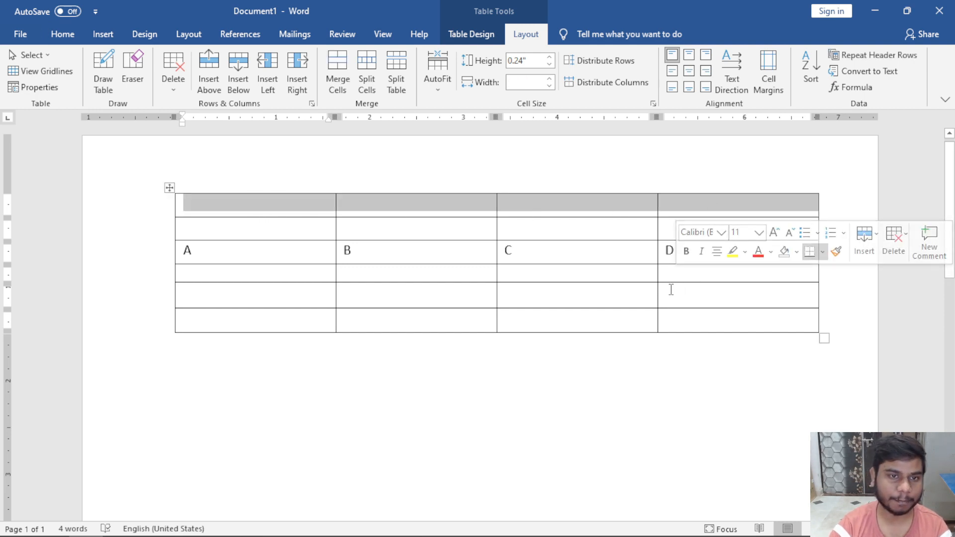
left_click(325, 231)
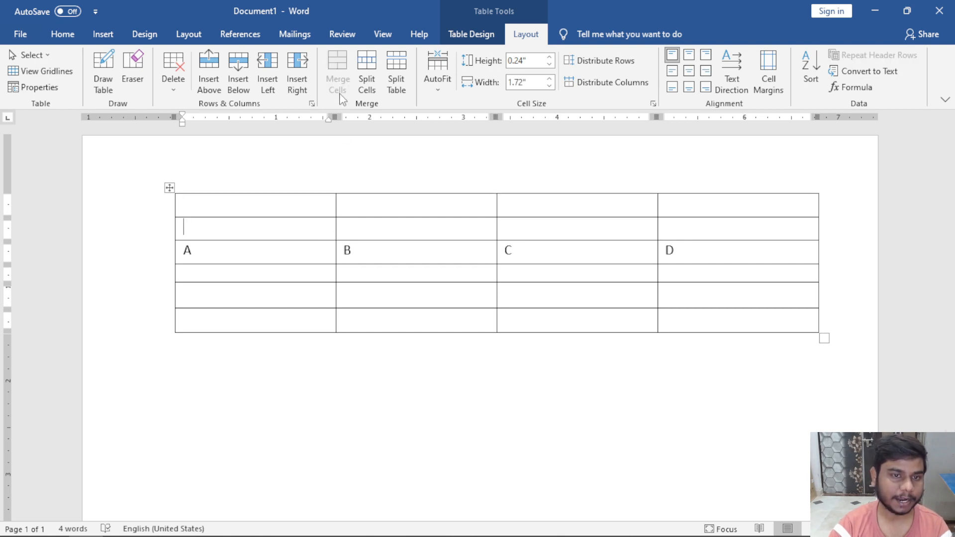
left_click_drag(278, 202, 390, 204)
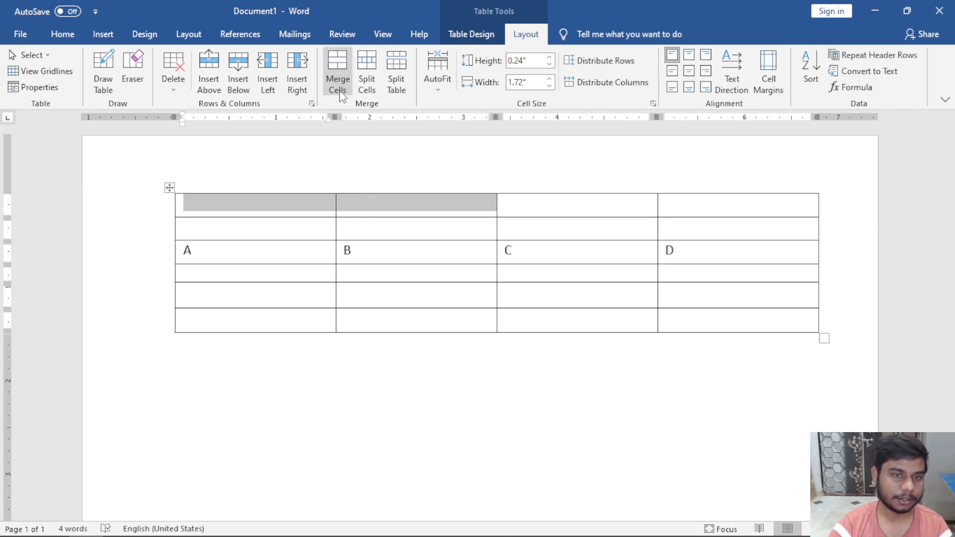
left_click(418, 209)
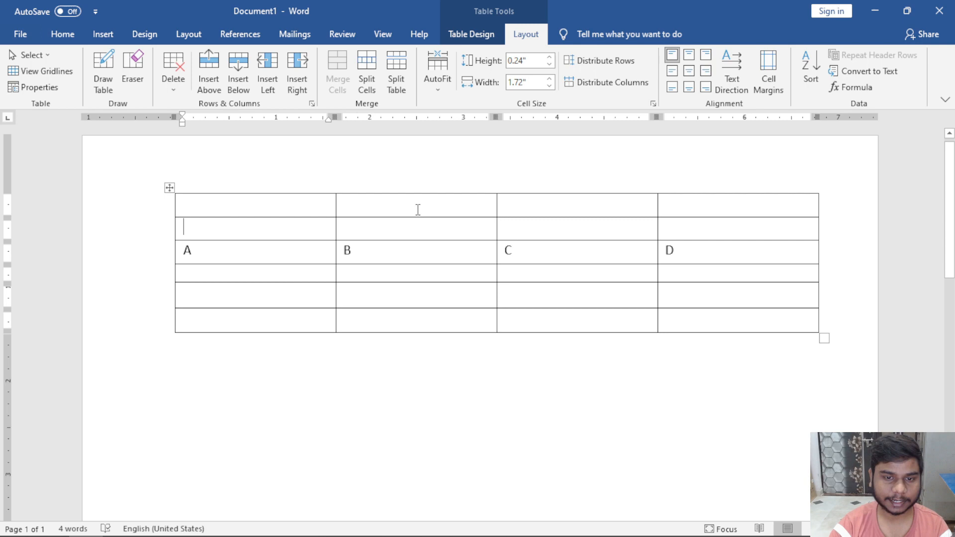
left_click(521, 209, "shift")
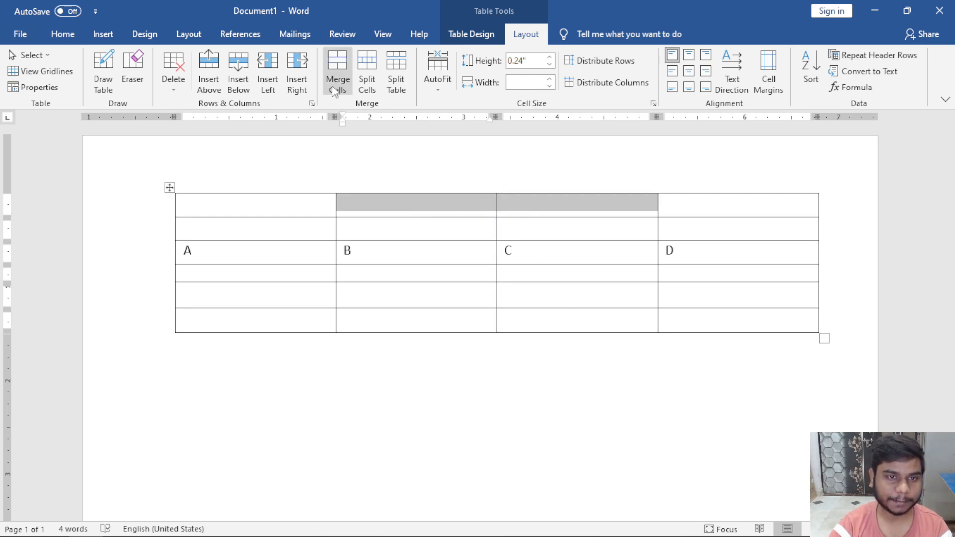
left_click(338, 92)
Merge the remaining three top-row cells into one full-width cell.
left_click(440, 211)
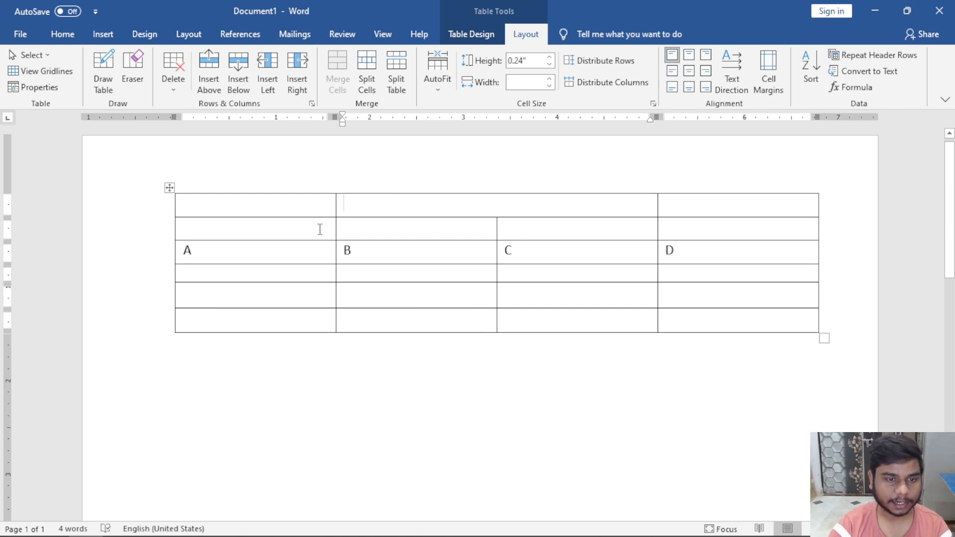
left_click_drag(305, 209, 705, 203)
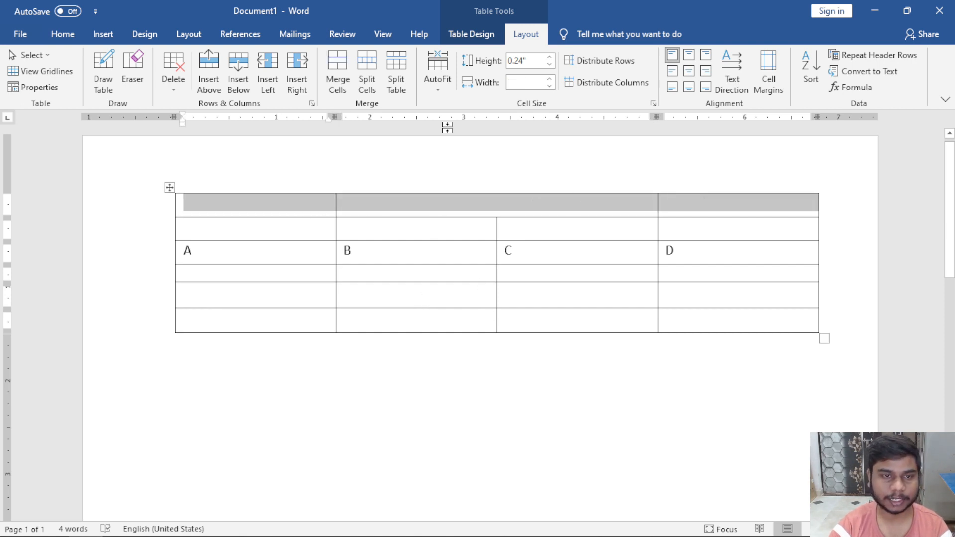
left_click(338, 79)
left_click(388, 275)
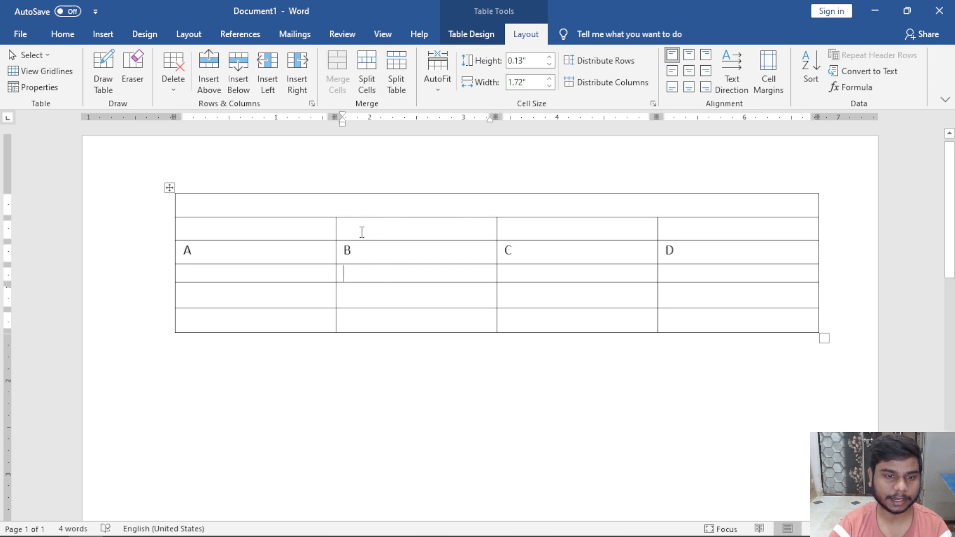
left_click(352, 208)
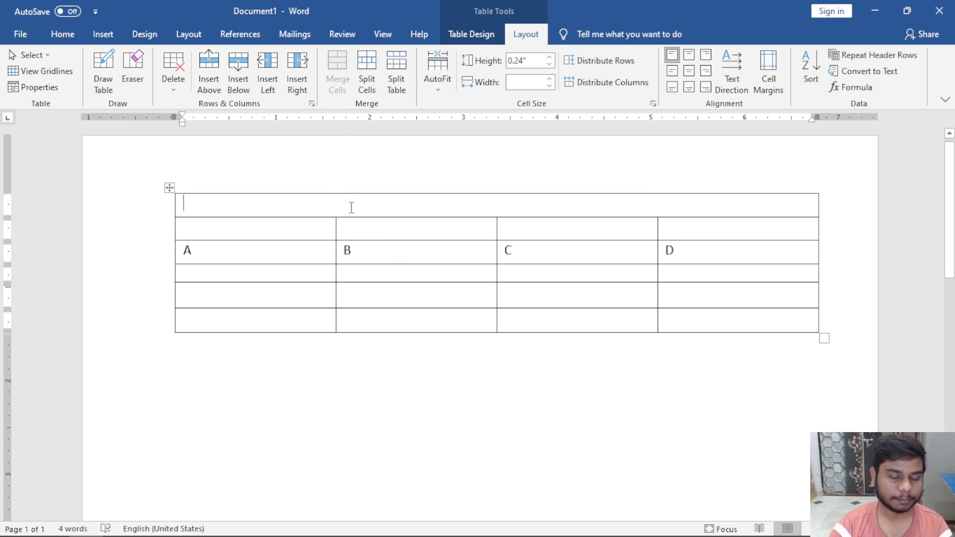
left_click(376, 92)
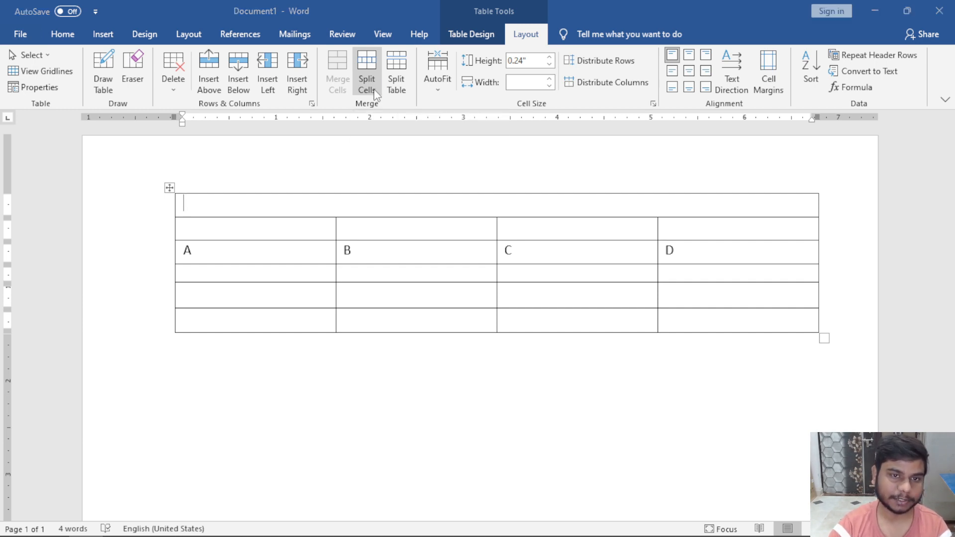
left_click_drag(426, 220, 305, 249)
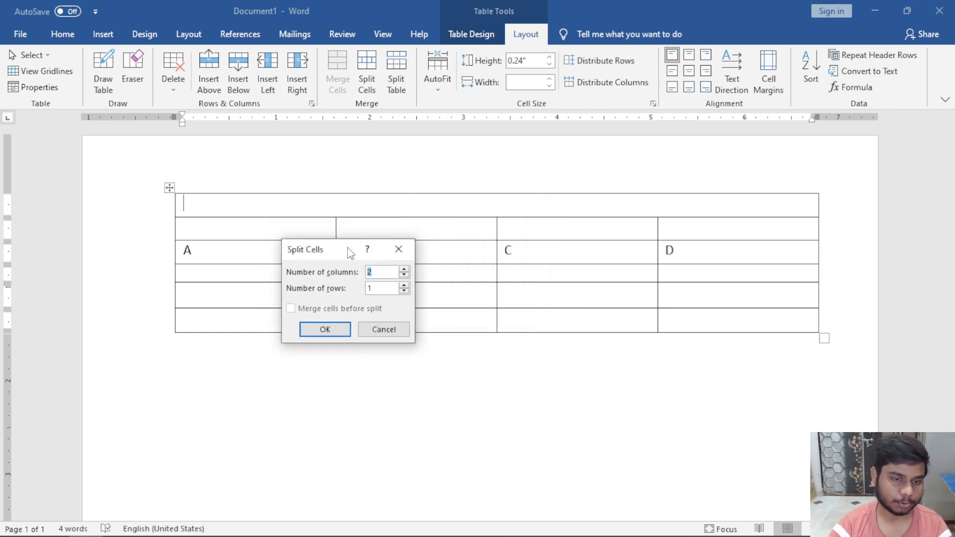
left_click_drag(350, 252, 393, 261)
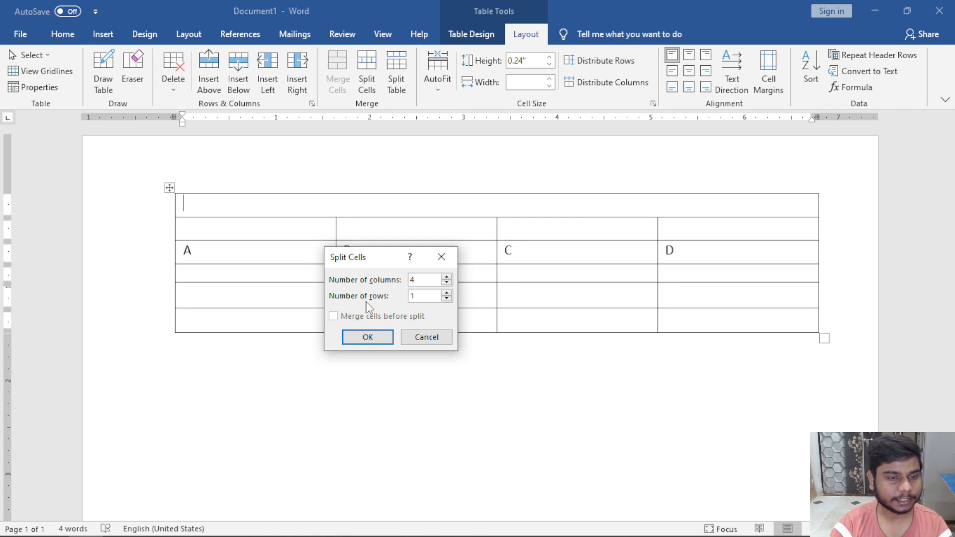
double_click(414, 297)
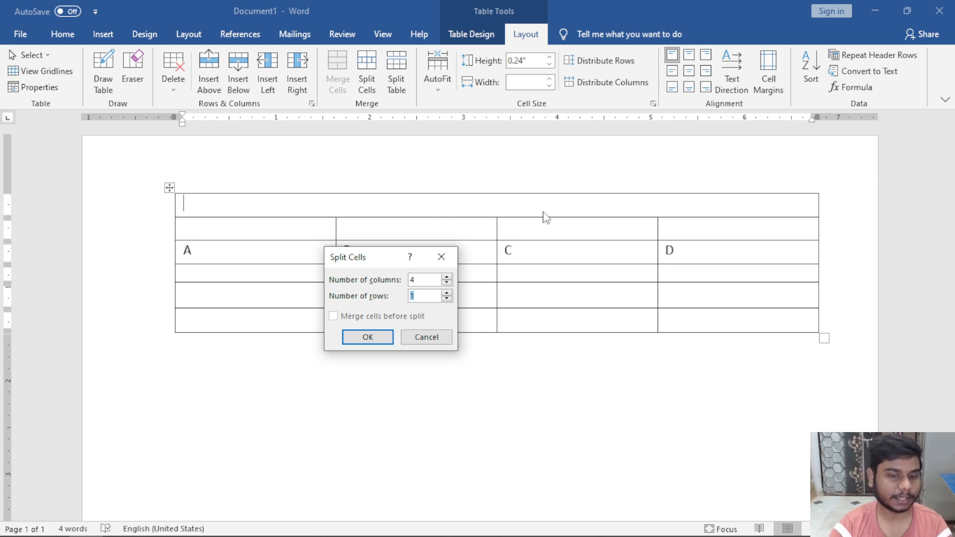
left_click(383, 338)
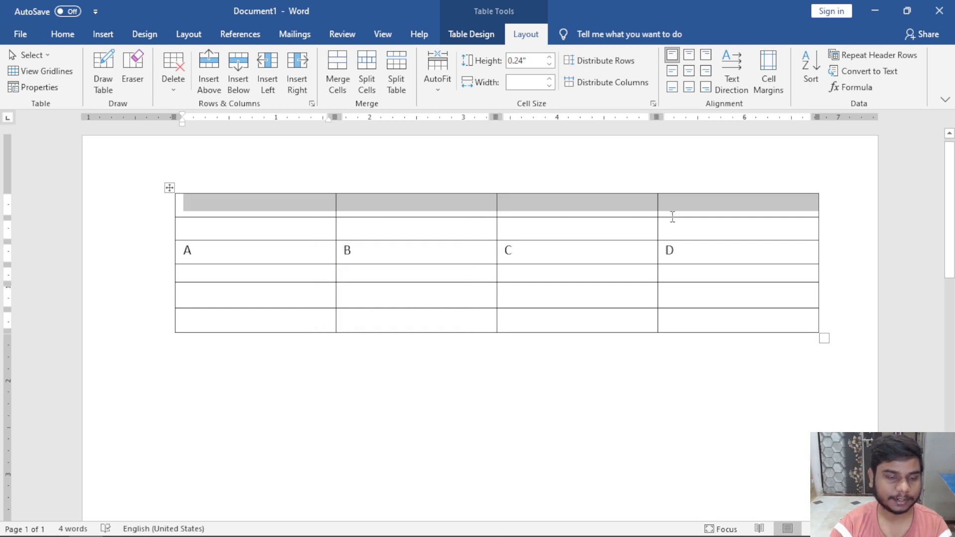
key("ctrl+z")
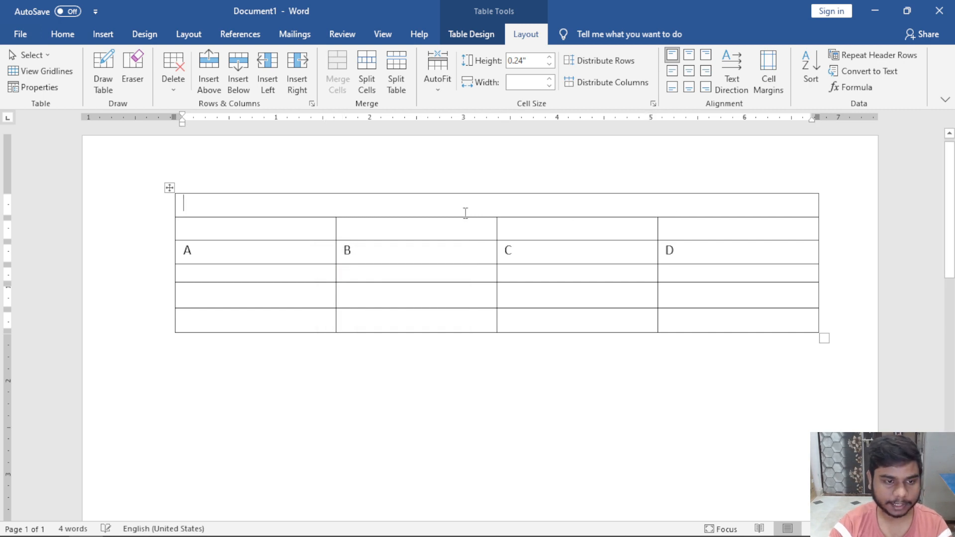
left_click(367, 85)
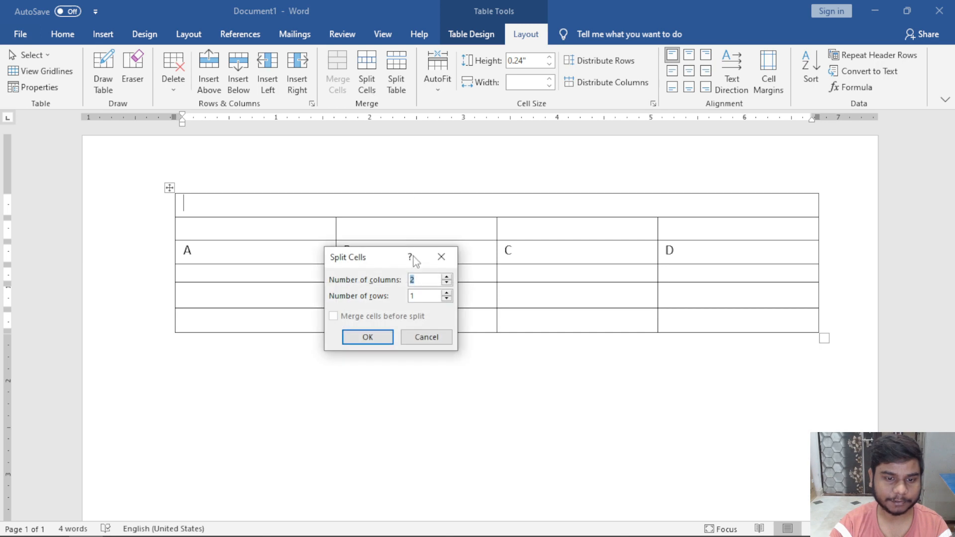
type("3")
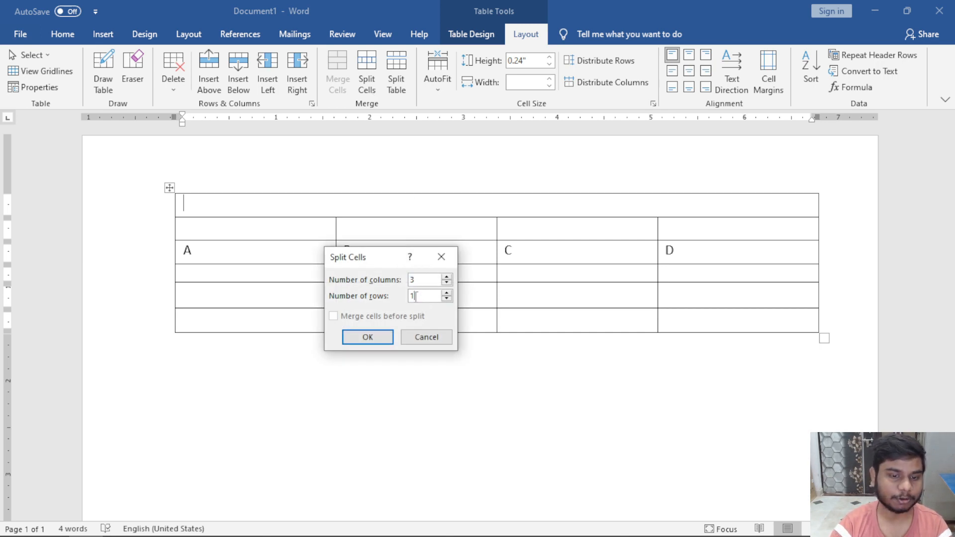
left_click_drag(416, 296, 400, 297)
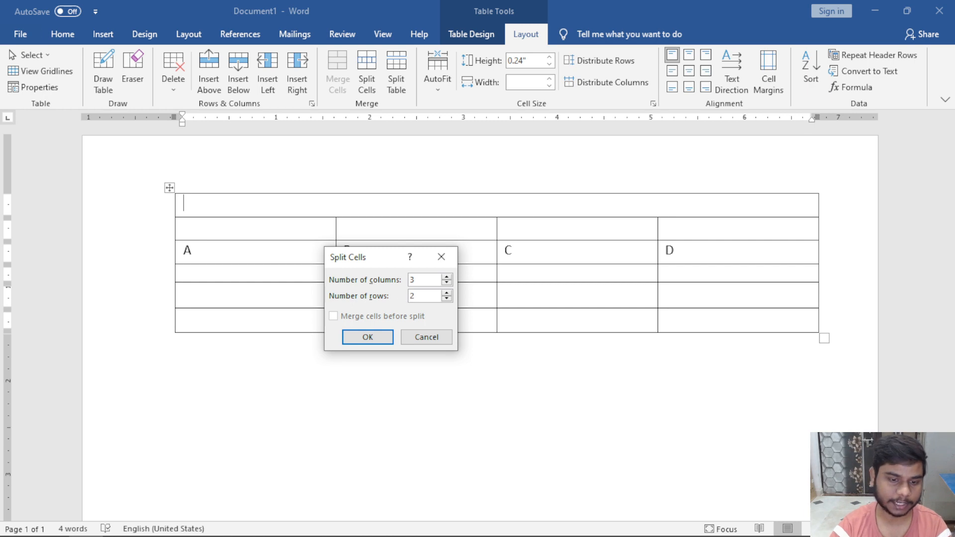
left_click(384, 338)
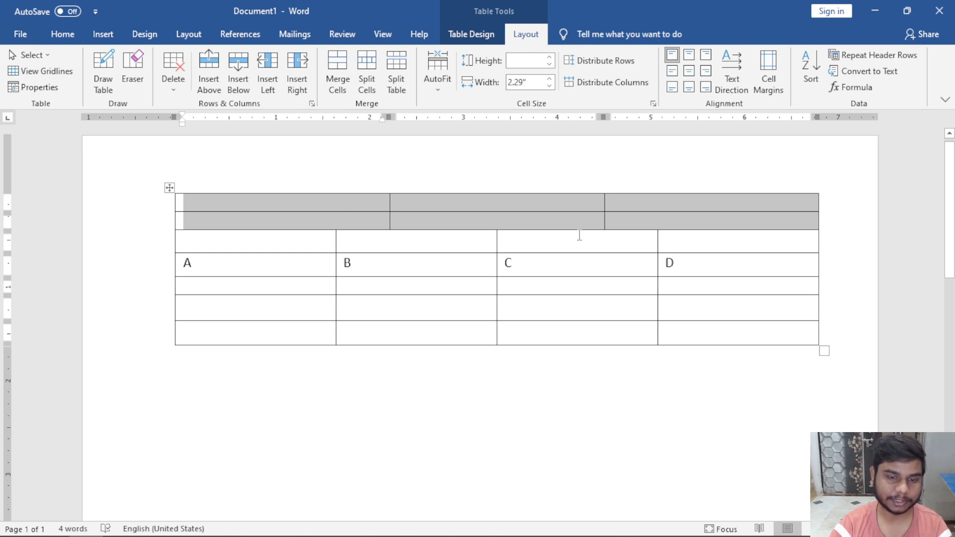
key("ctrl+z")
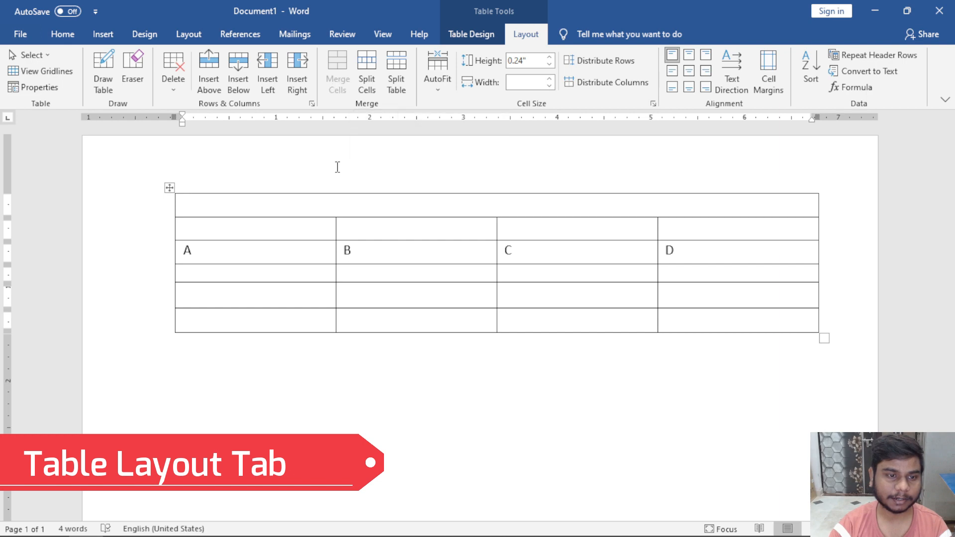
Split cell A into three columns, then undo that split.
left_click(303, 234)
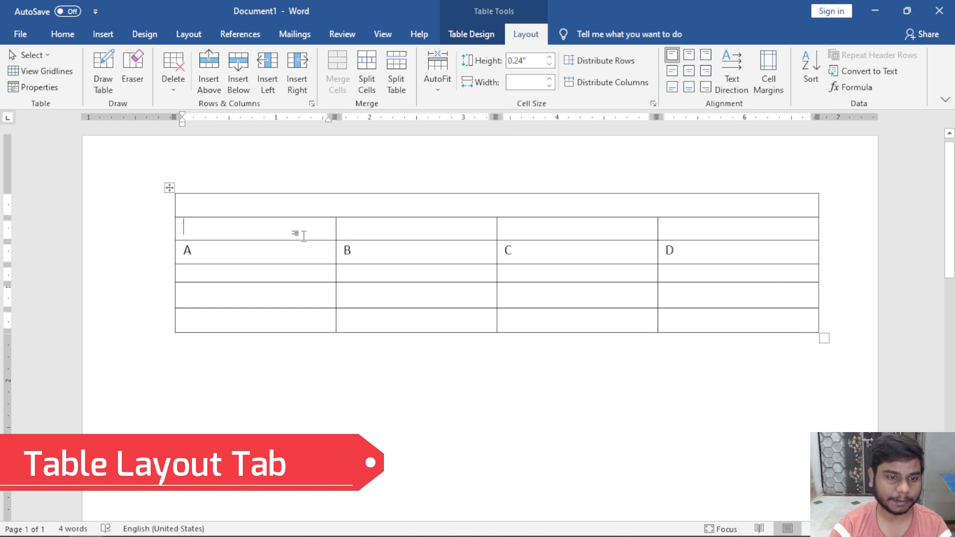
left_click(261, 255)
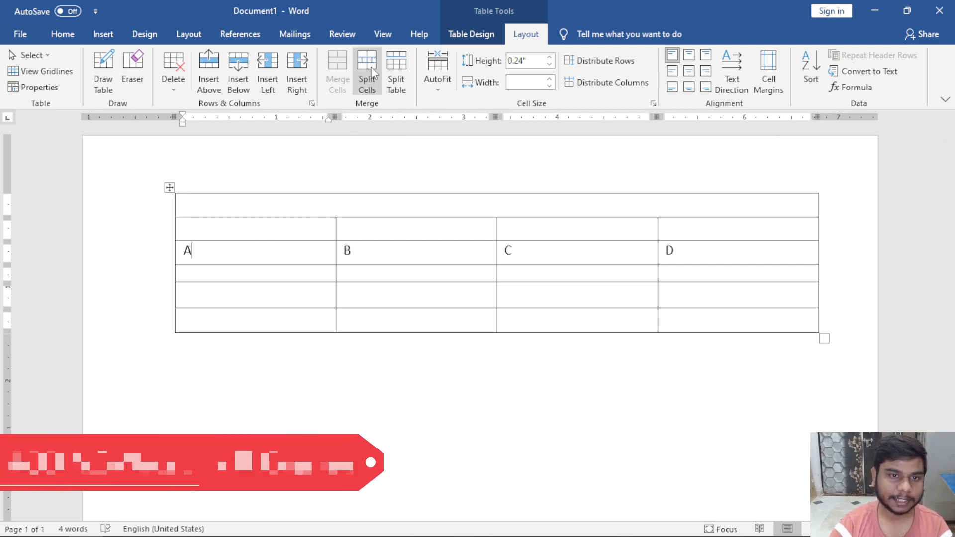
left_click(373, 72)
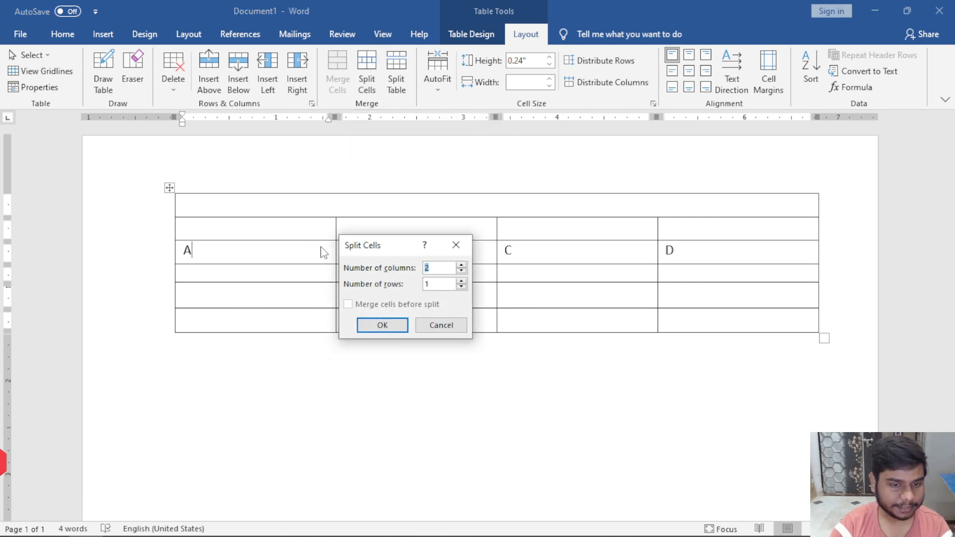
left_click_drag(382, 251, 407, 245)
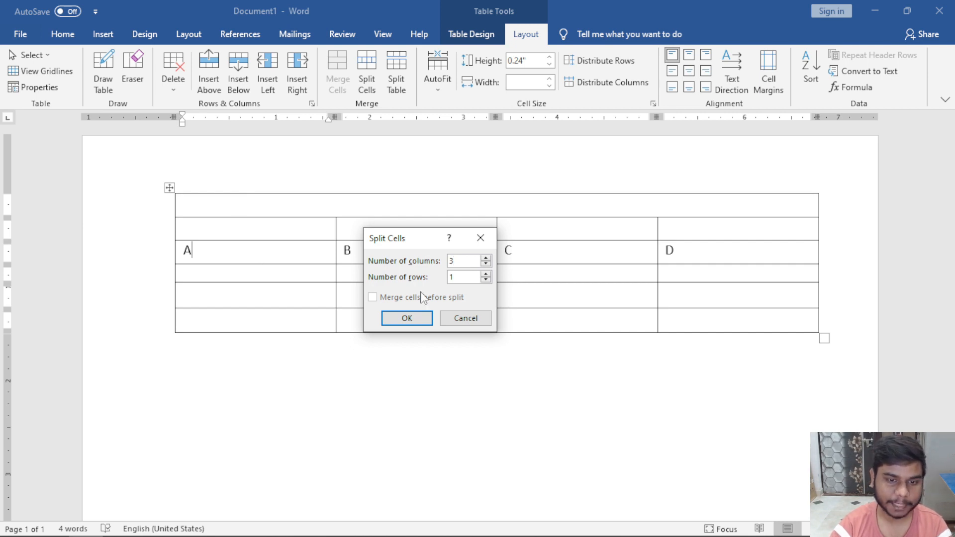
left_click(407, 319)
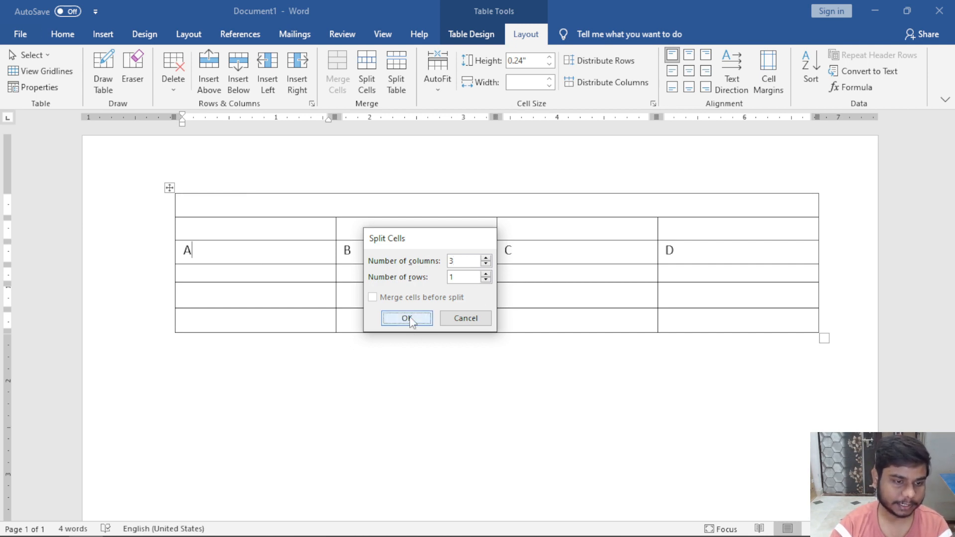
left_click(216, 256)
left_click(250, 254)
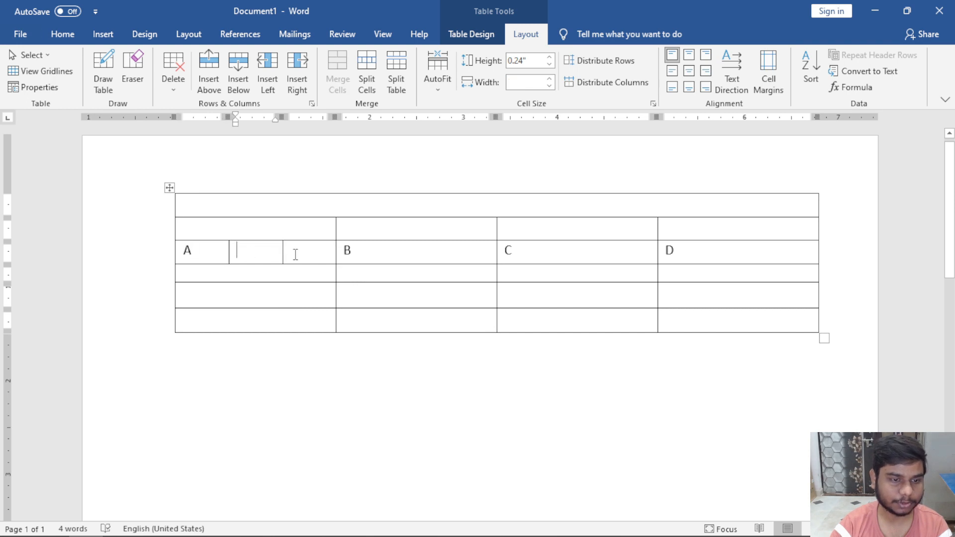
left_click(295, 255)
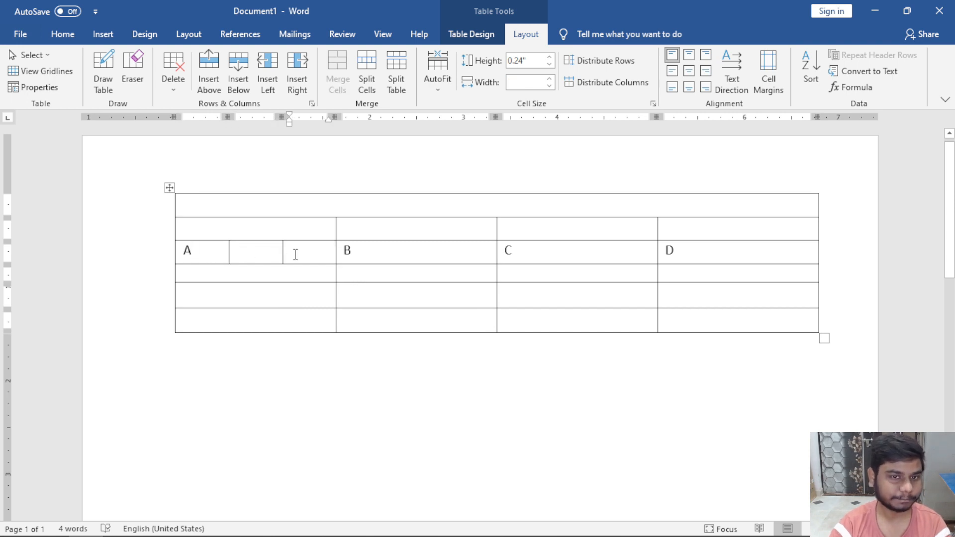
key("ctrl+z")
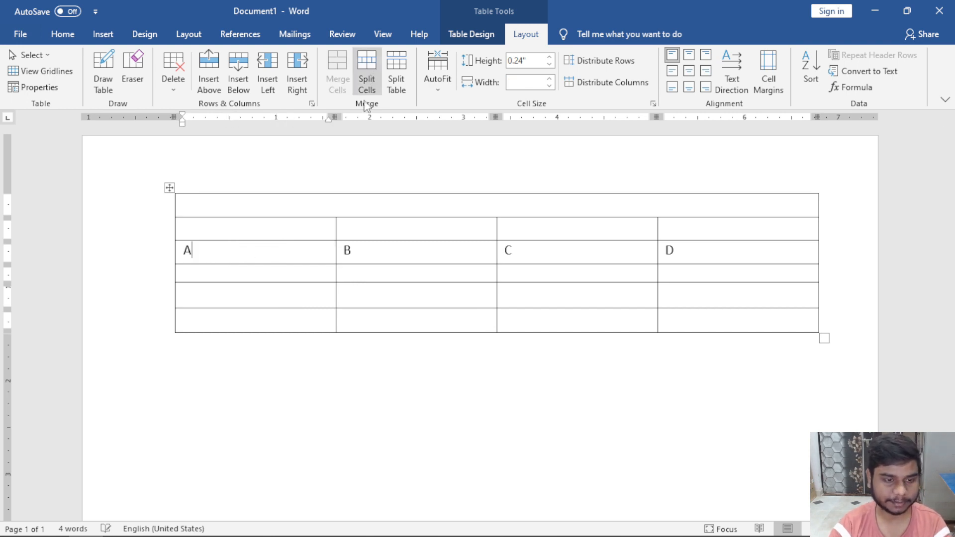
Split the empty top row into four cells aligned with columns A–D.
left_click(320, 200)
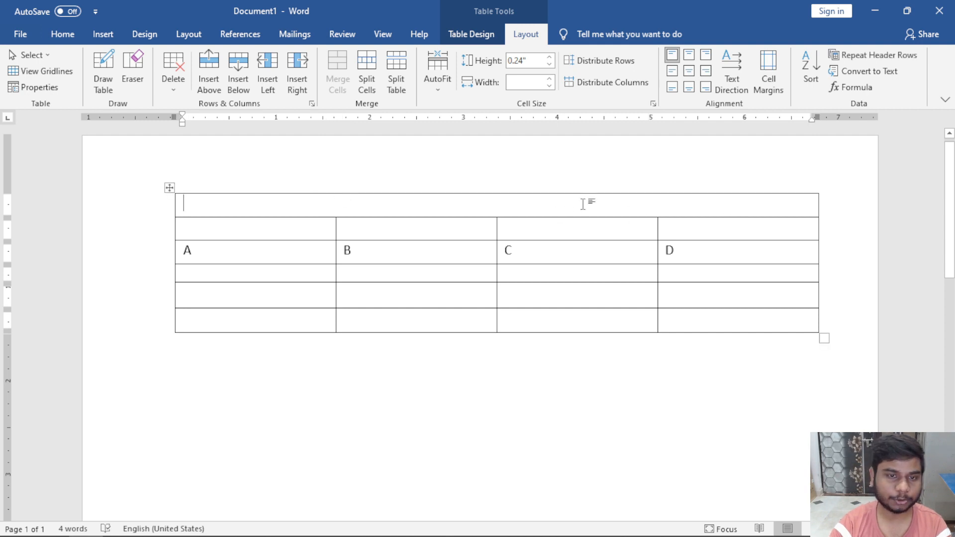
left_click(366, 86)
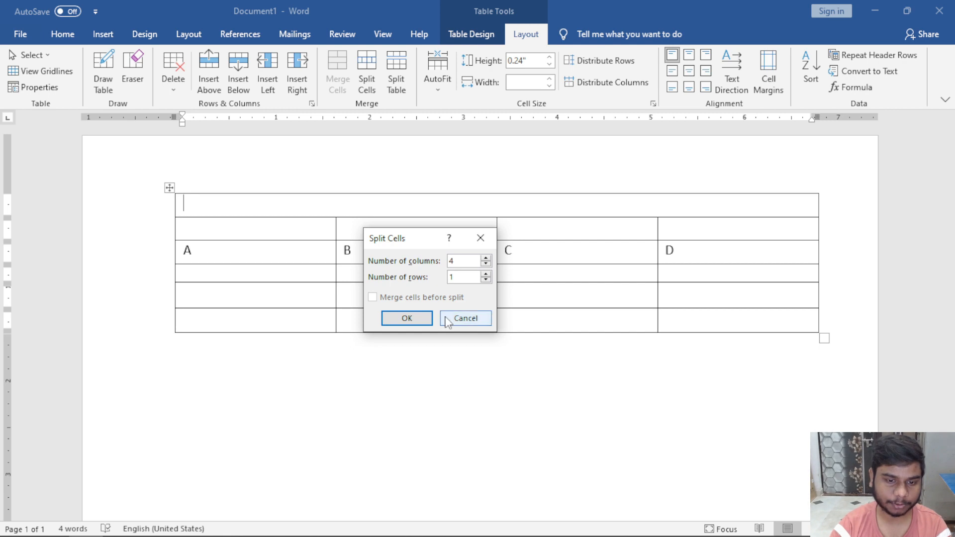
left_click(414, 318)
left_click(468, 247)
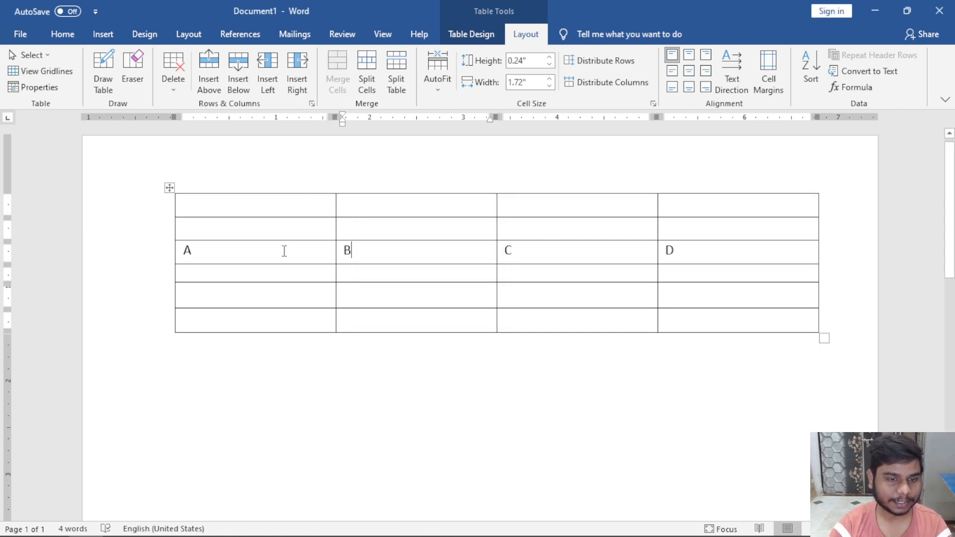
left_click_drag(284, 249, 711, 249)
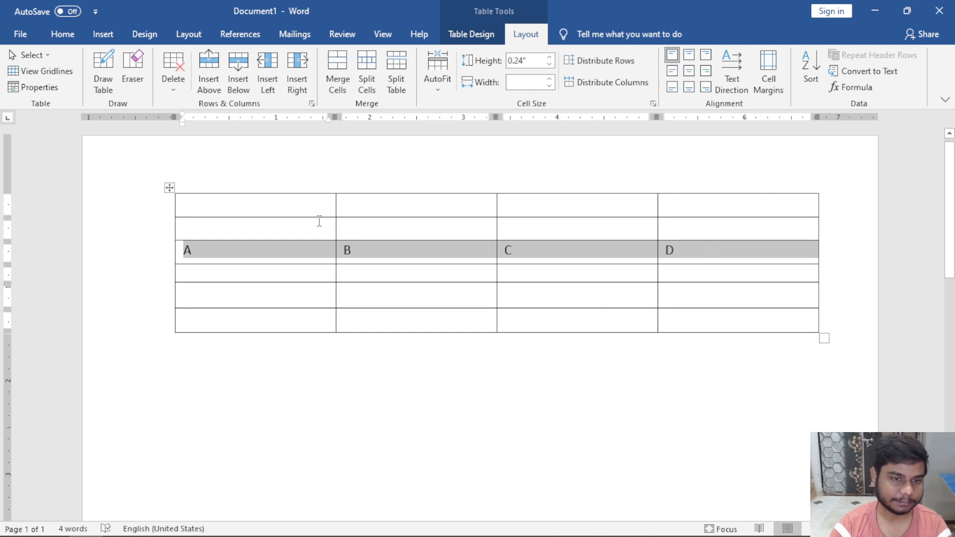
left_click(305, 205)
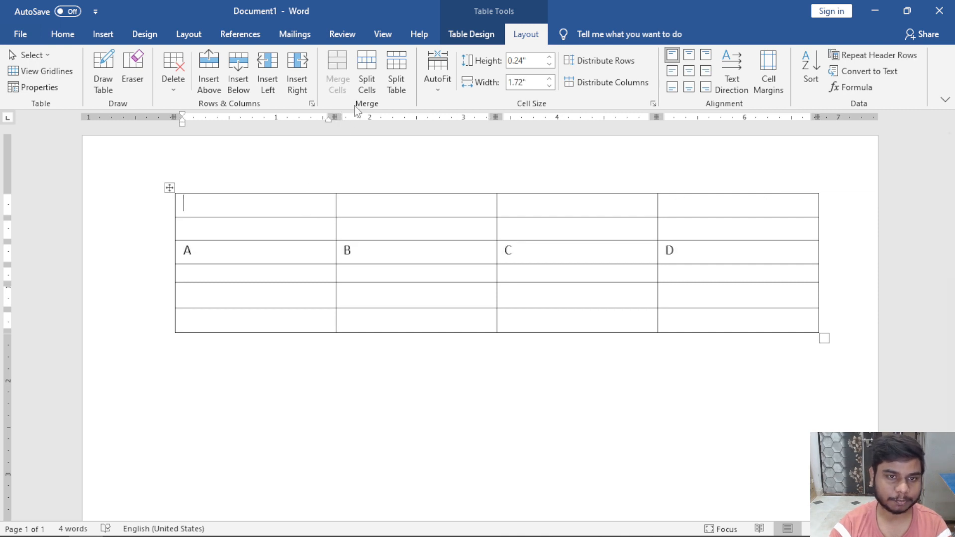
Practice selecting cells A and B, the A–D row, and the second column.
left_click(377, 202)
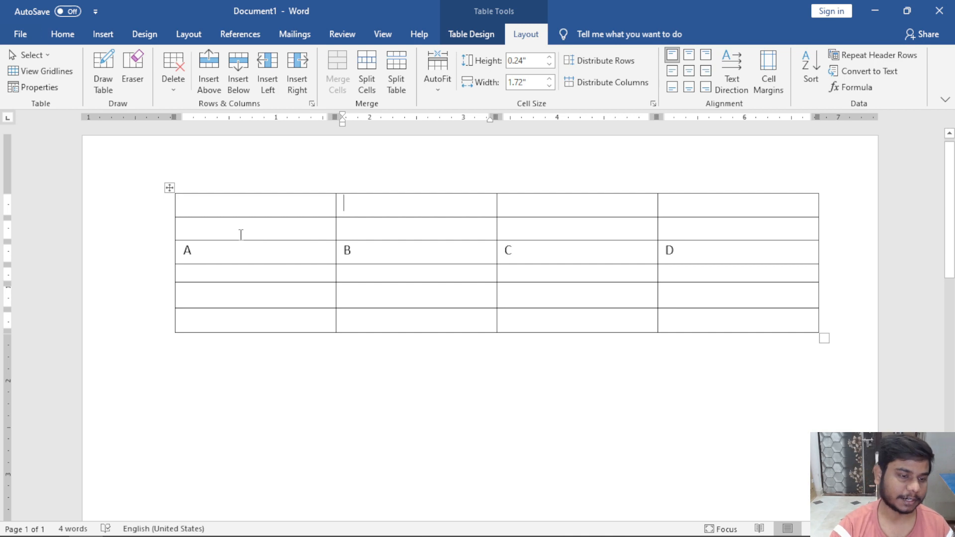
left_click(177, 251)
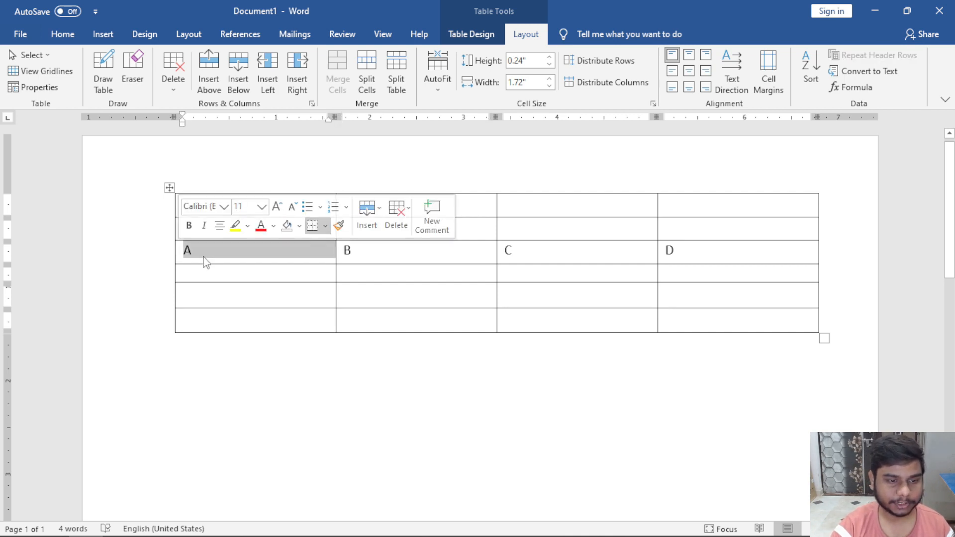
left_click(197, 251)
left_click_drag(197, 251, 677, 256)
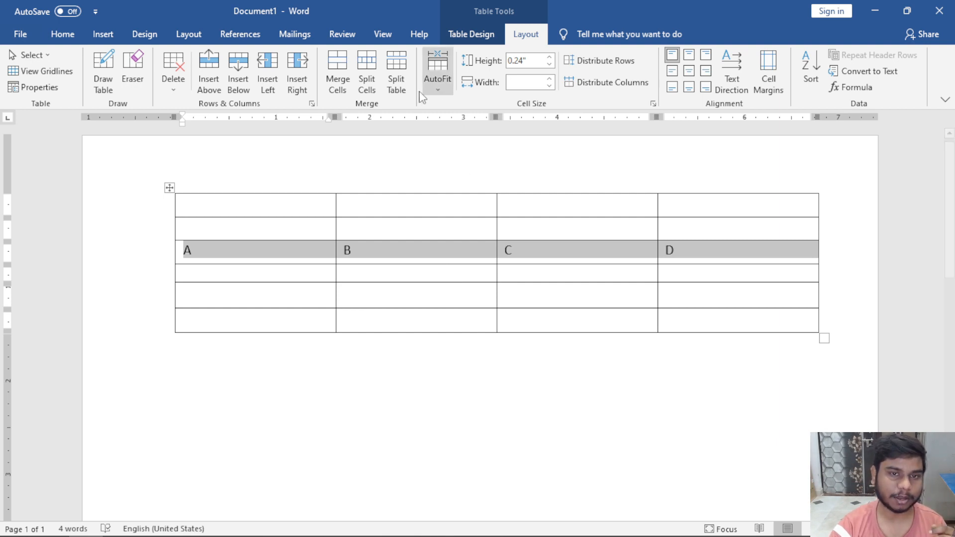
left_click(268, 274)
left_click_drag(232, 244, 682, 262)
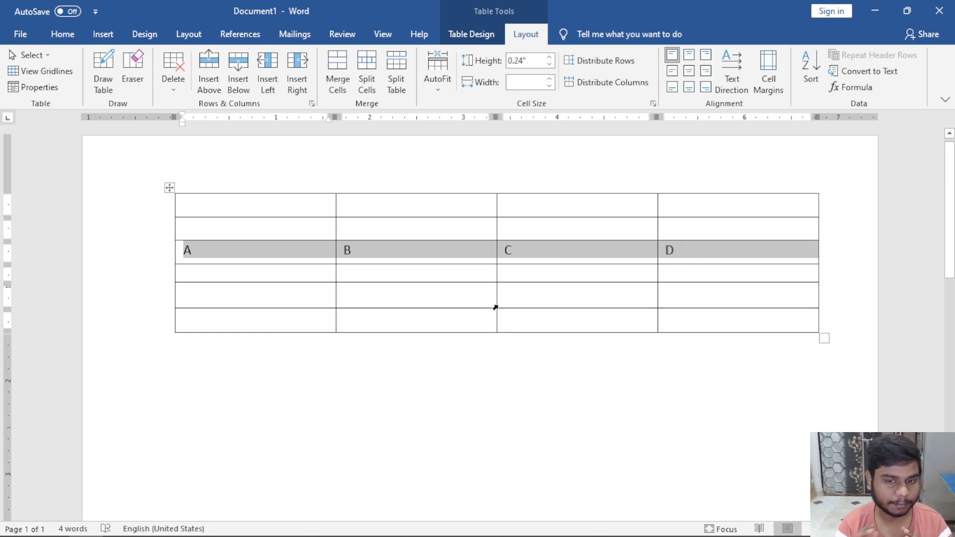
left_click(417, 278)
left_click_drag(253, 252, 750, 251)
left_click(449, 302)
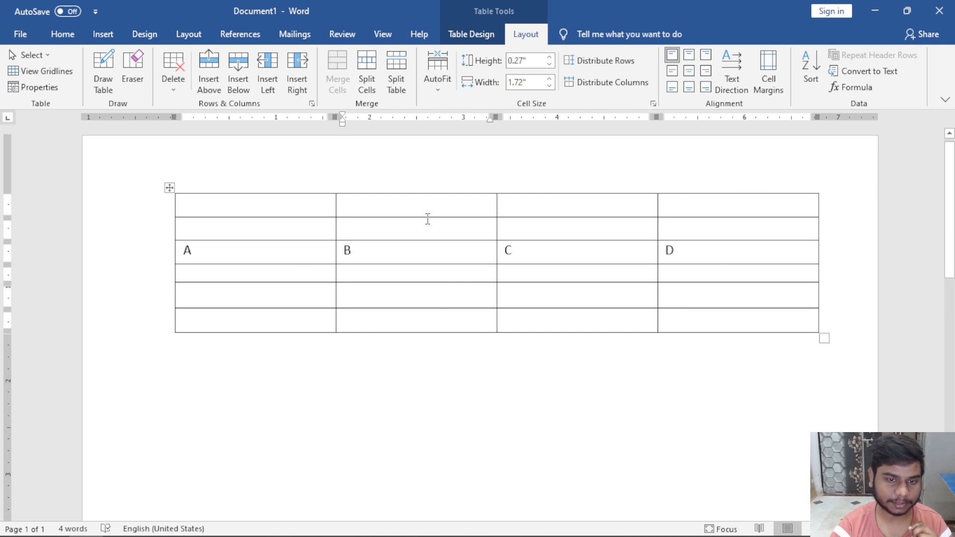
left_click_drag(428, 219, 412, 317)
left_click(411, 317)
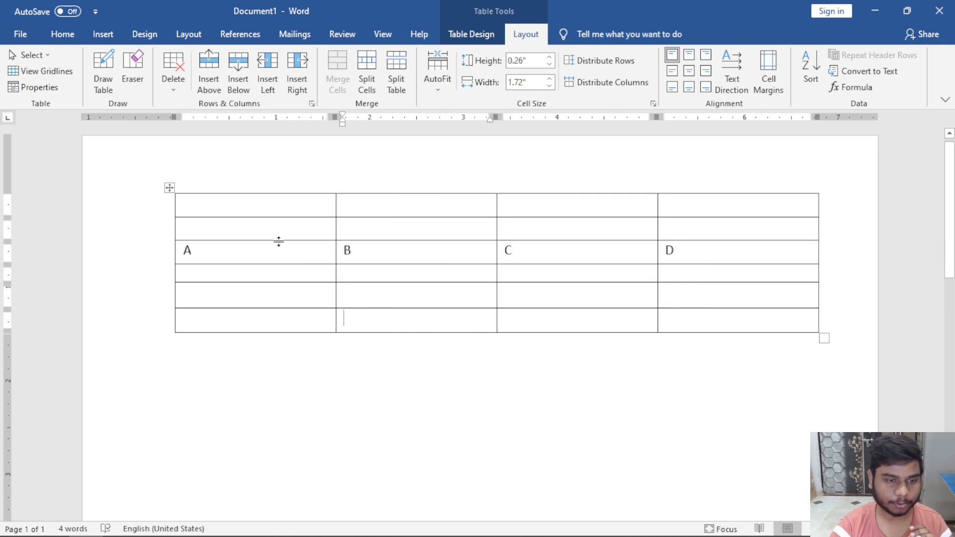
Split the table at the A B C D row, then undo the split.
left_click_drag(185, 252, 697, 251)
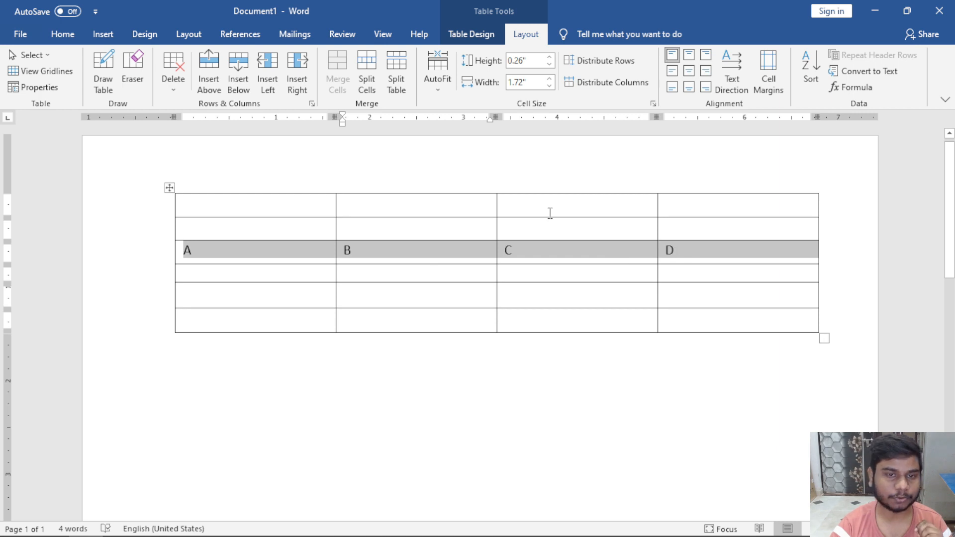
left_click(393, 84)
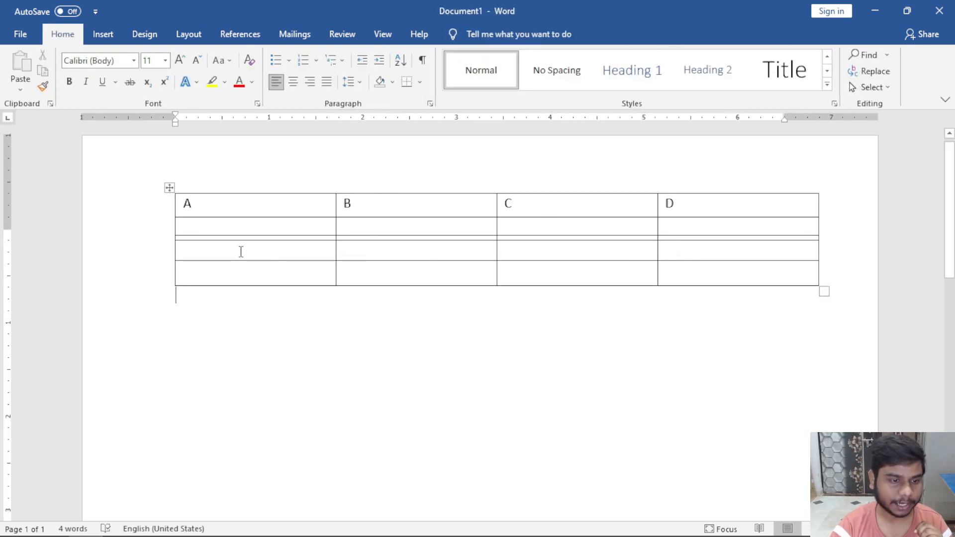
left_click(241, 252)
left_click(231, 314)
left_click(265, 329)
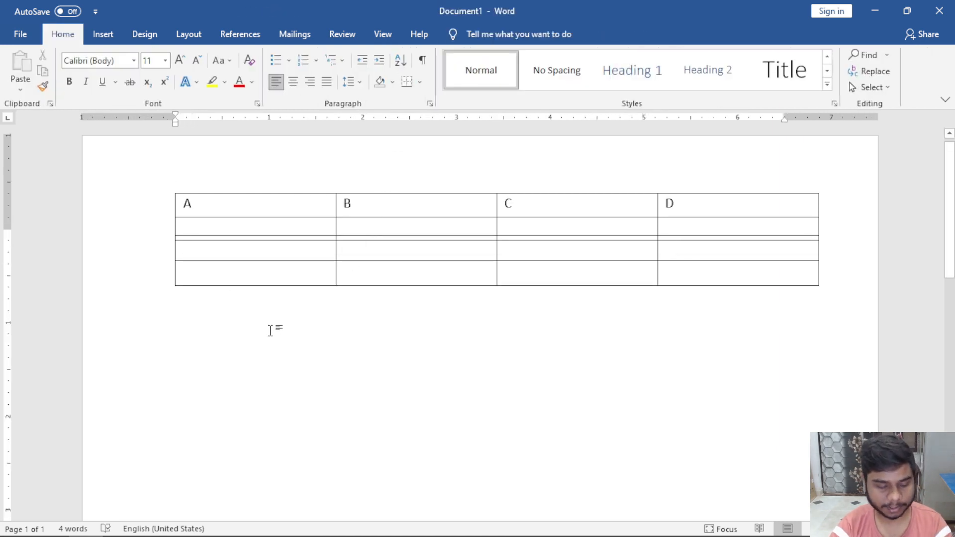
key("ctrl+z")
left_click(276, 354)
Split the table at the empty second row, move the pieces, then undo back.
left_click_drag(235, 230, 710, 240)
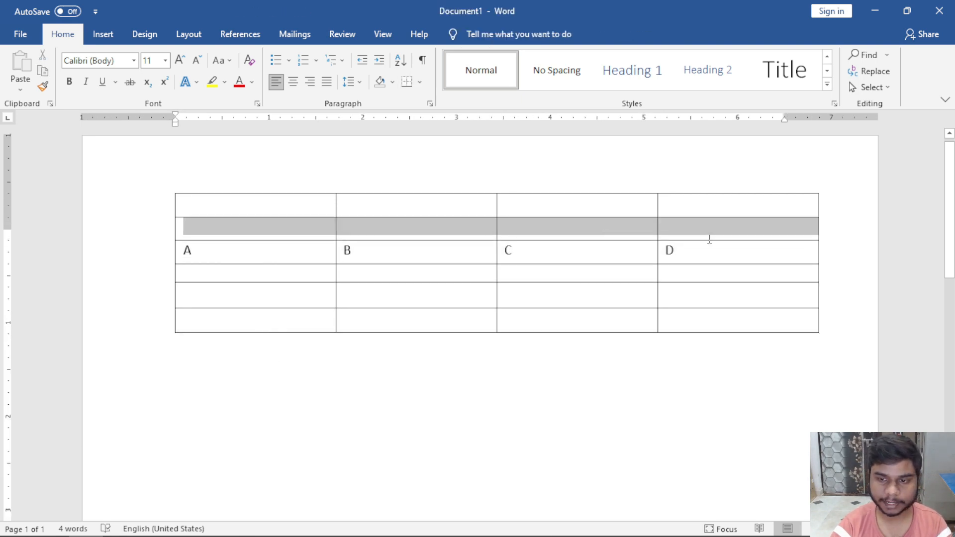
left_click(508, 33)
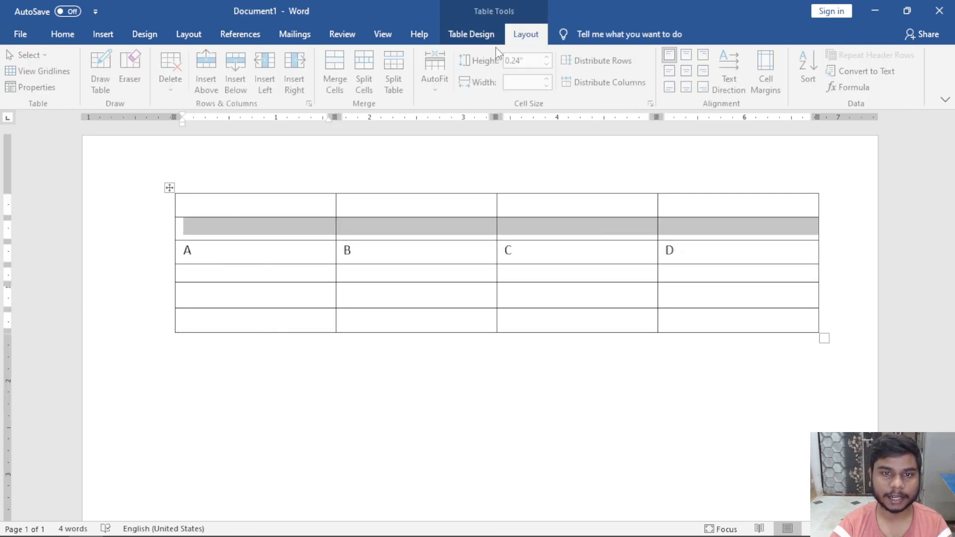
left_click(402, 76)
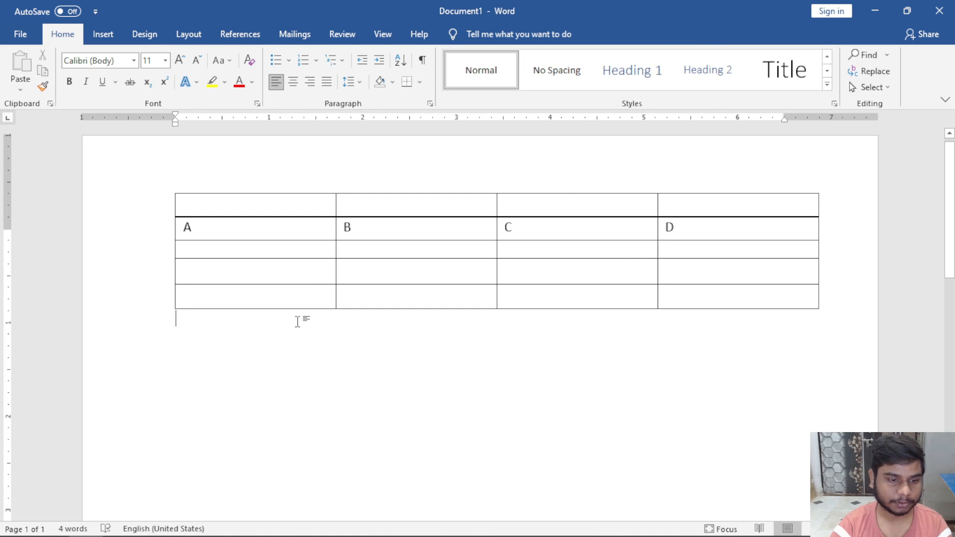
left_click(719, 296)
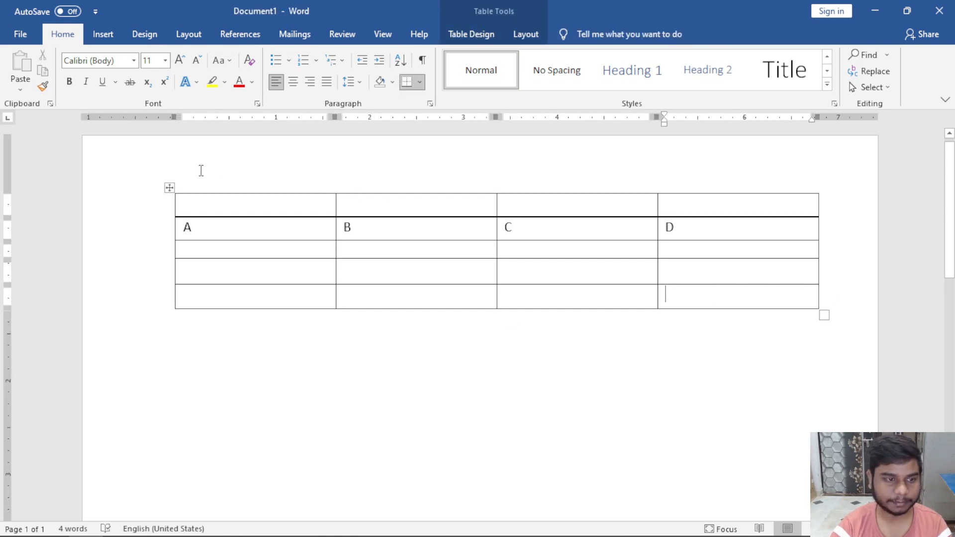
left_click_drag(169, 186, 189, 360)
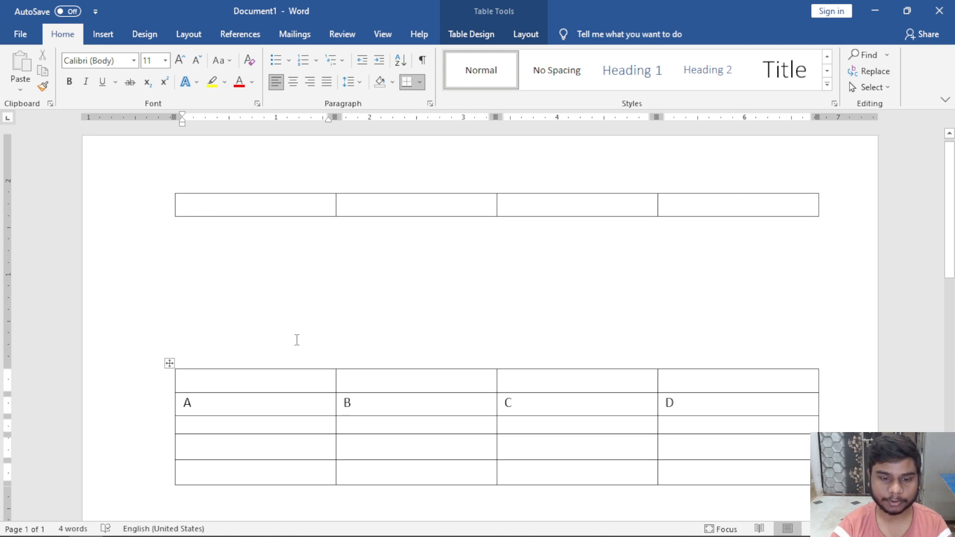
left_click_drag(170, 364, 171, 249)
key("ctrl+z")
key("ctrl+z")
key("ctrl+z")
key("ctrl+z")
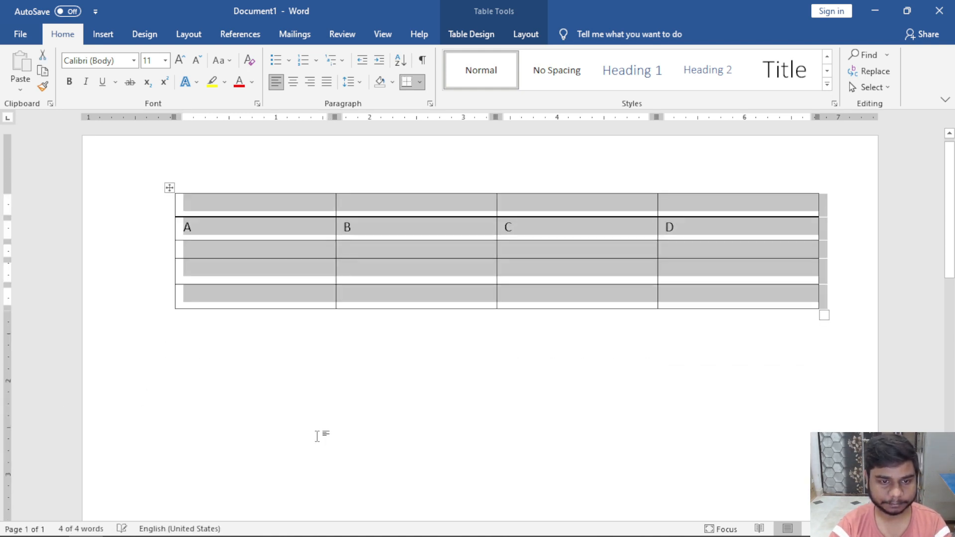
key("ctrl+z")
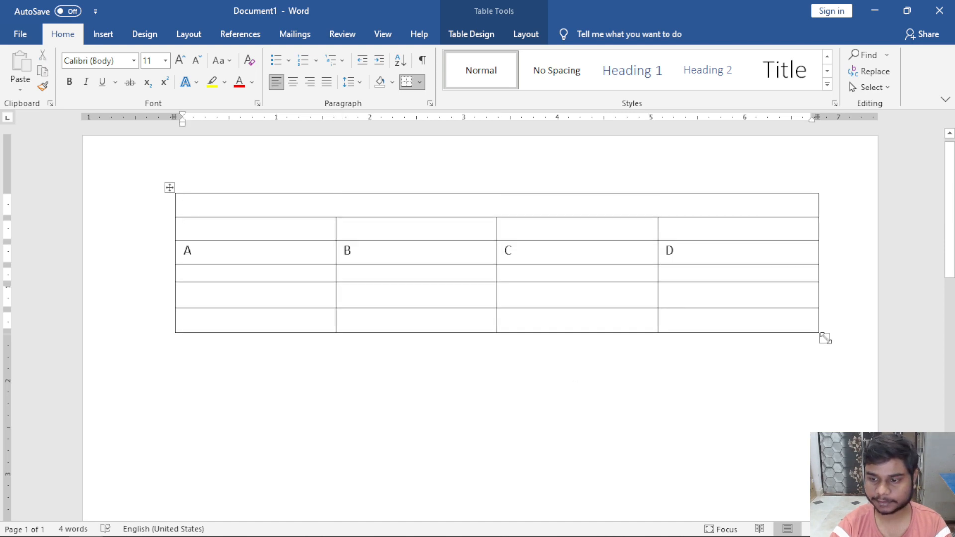
Narrow the table, then split it at the empty row below A B C D.
left_click_drag(825, 338, 610, 308)
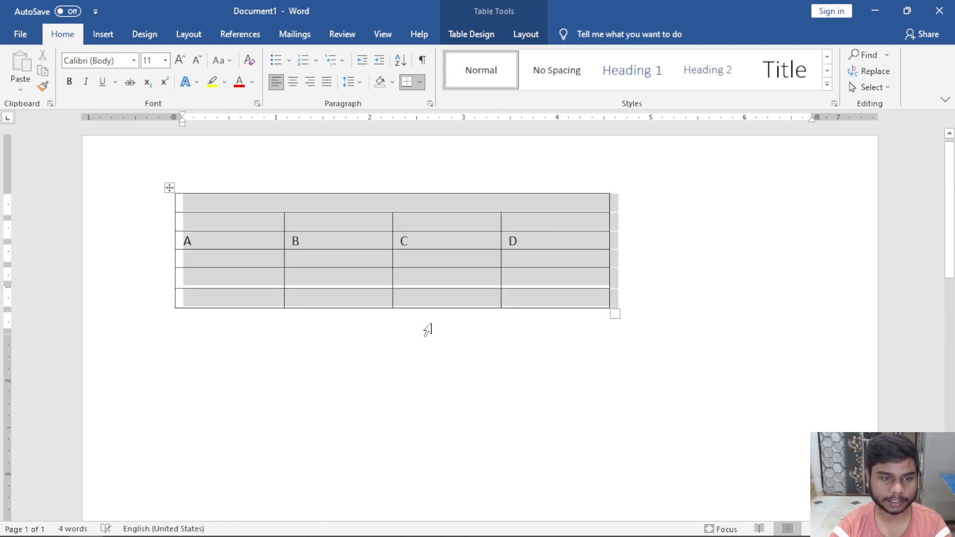
left_click(223, 277)
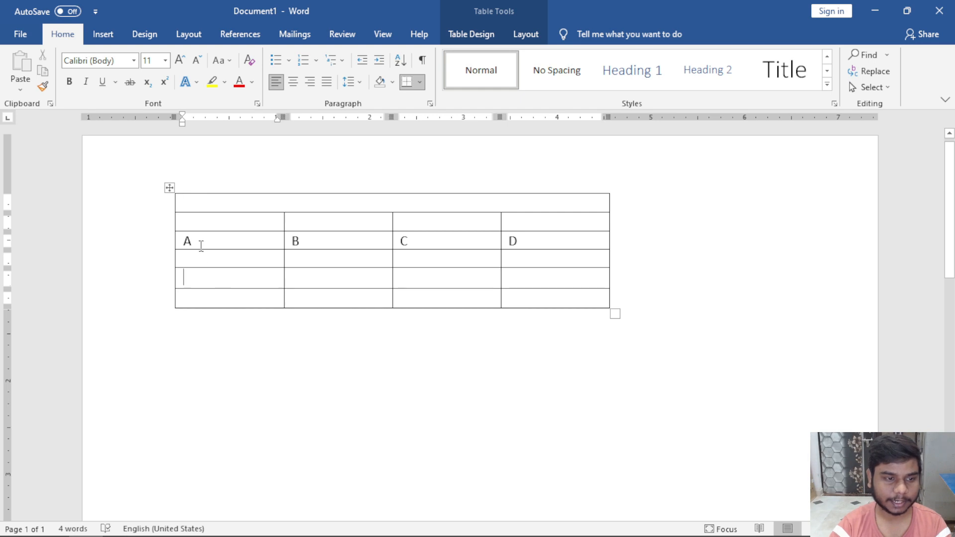
left_click_drag(186, 259, 547, 259)
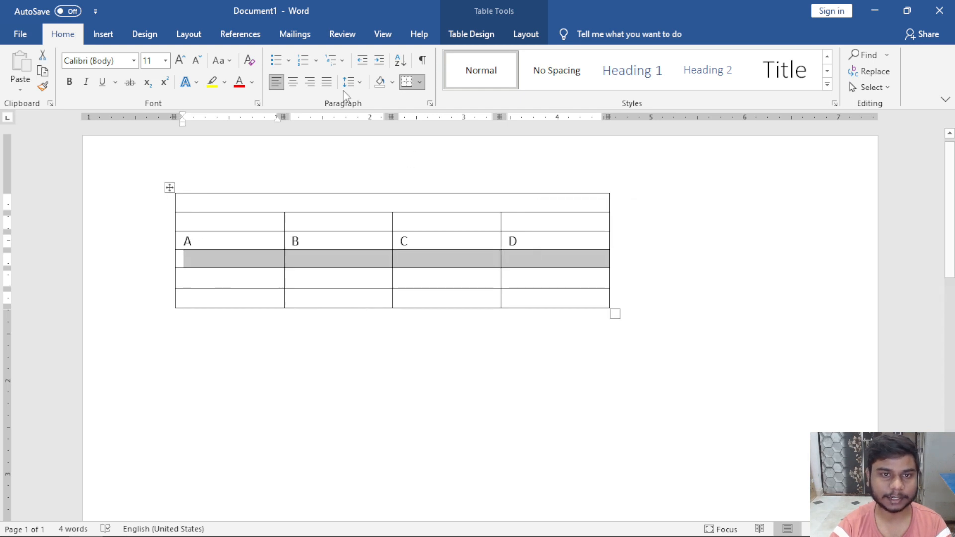
left_click(526, 33)
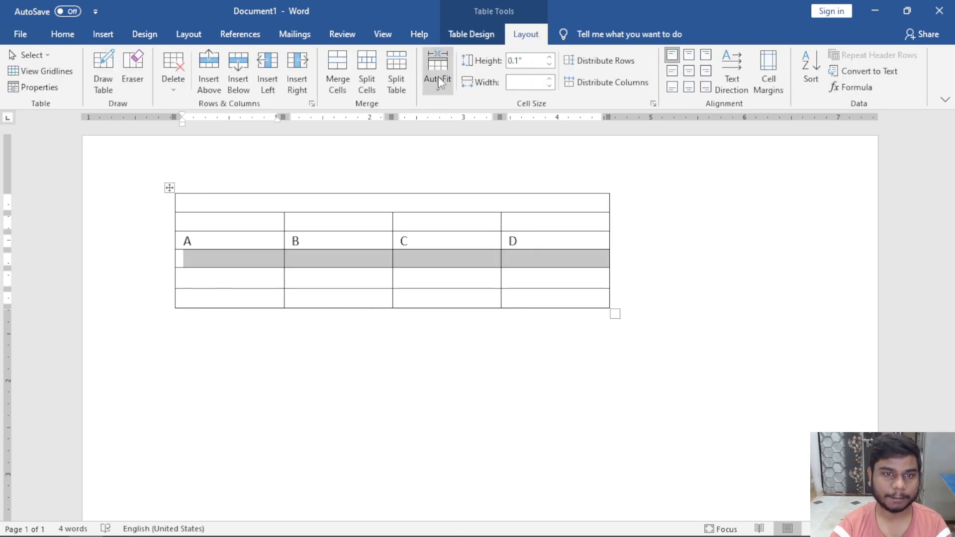
left_click(394, 76)
left_click(550, 299)
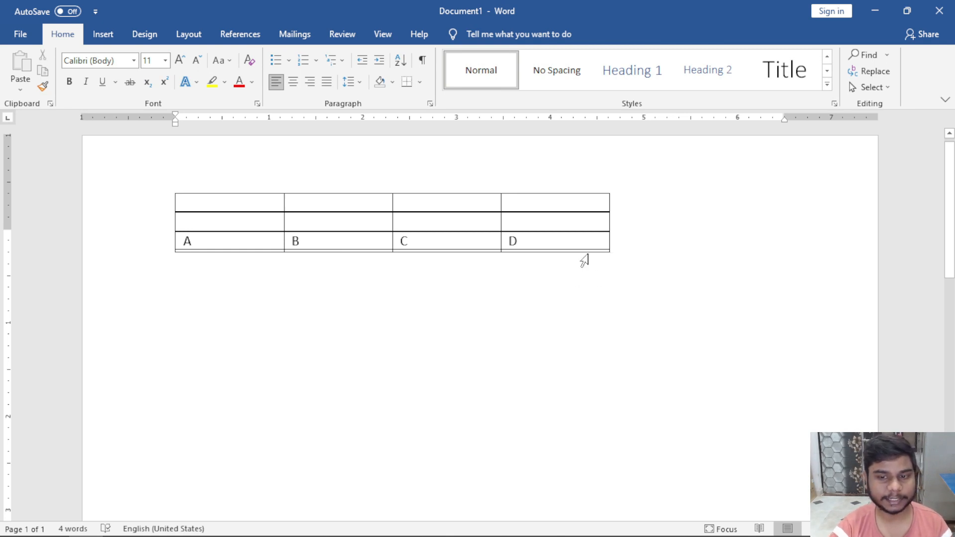
Move the two tables, then undo back to the single six-row table.
double_click(582, 259)
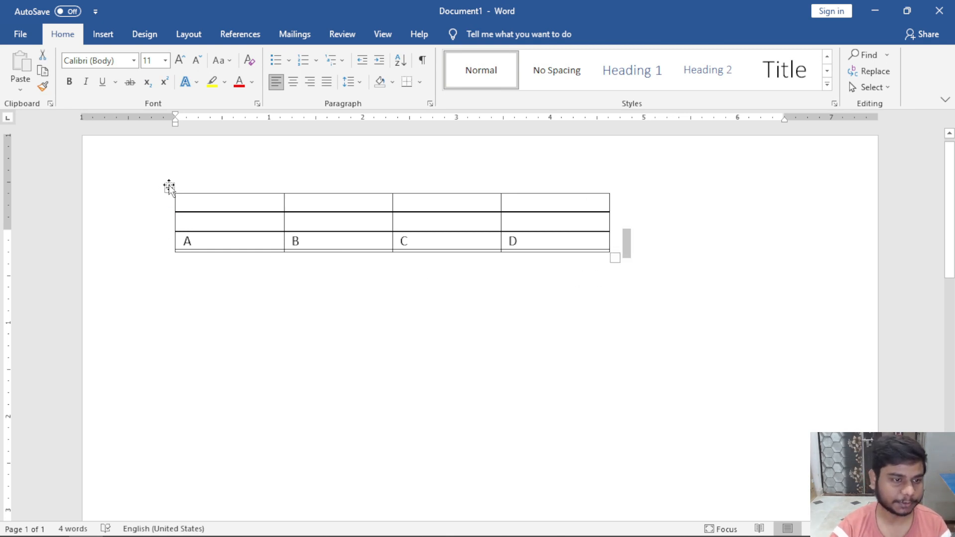
left_click_drag(169, 188, 178, 313)
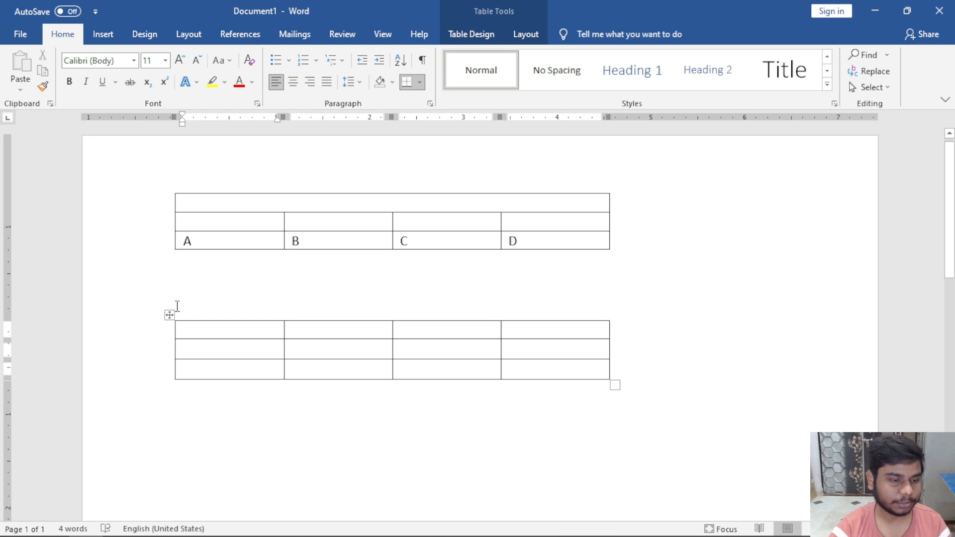
left_click_drag(169, 315, 212, 366)
key("ctrl+z")
key("ctrl+z")
key("ctrl+z")
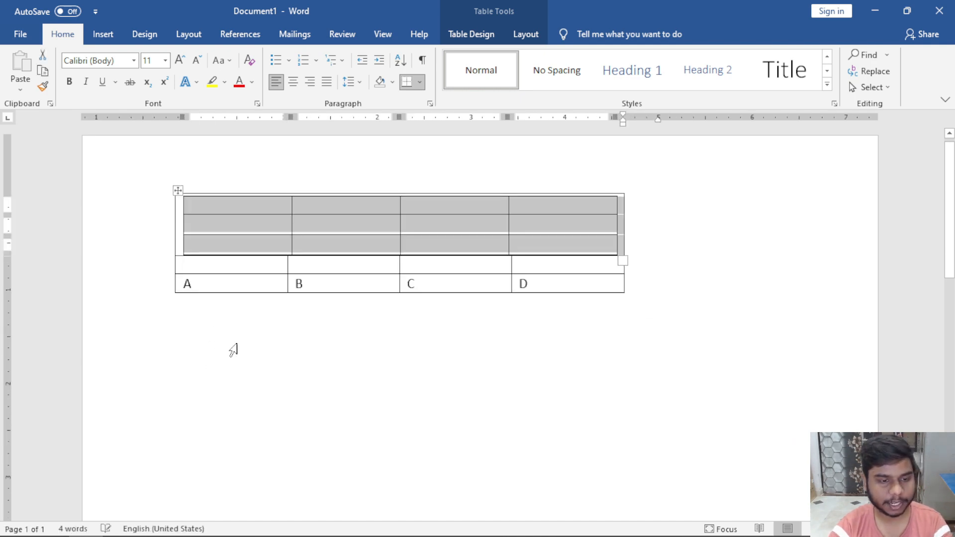
key("ctrl+z")
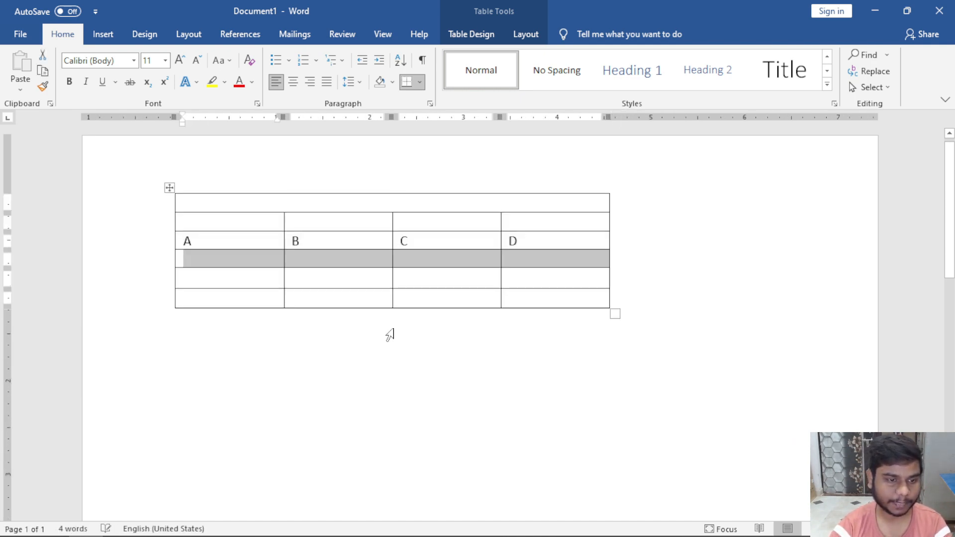
Widen the table back across the full page width.
left_click(390, 335)
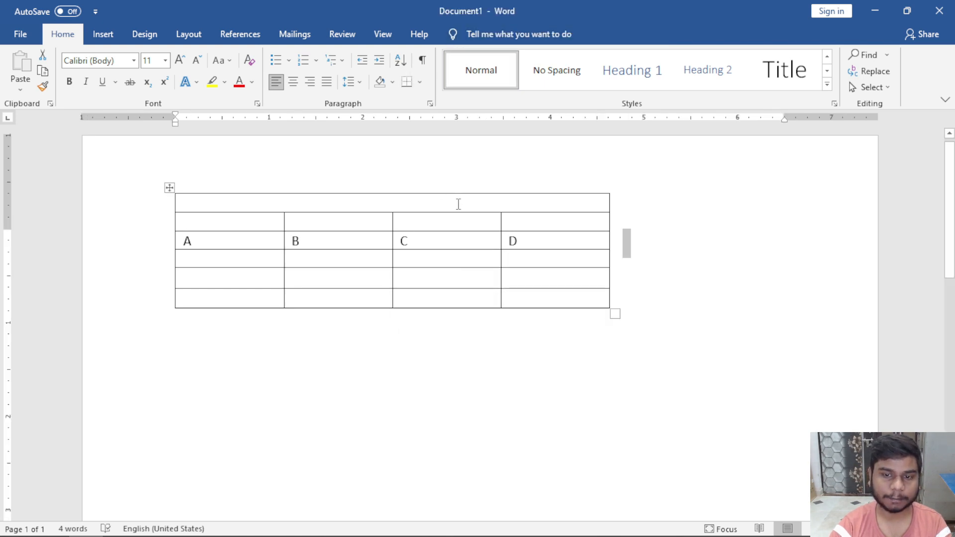
left_click(458, 204)
left_click(520, 36)
left_click_drag(615, 313, 817, 298)
Set AutoFit to Fixed Column Width and split the merged top row into 4 columns.
scroll(701, 367, "up", 1)
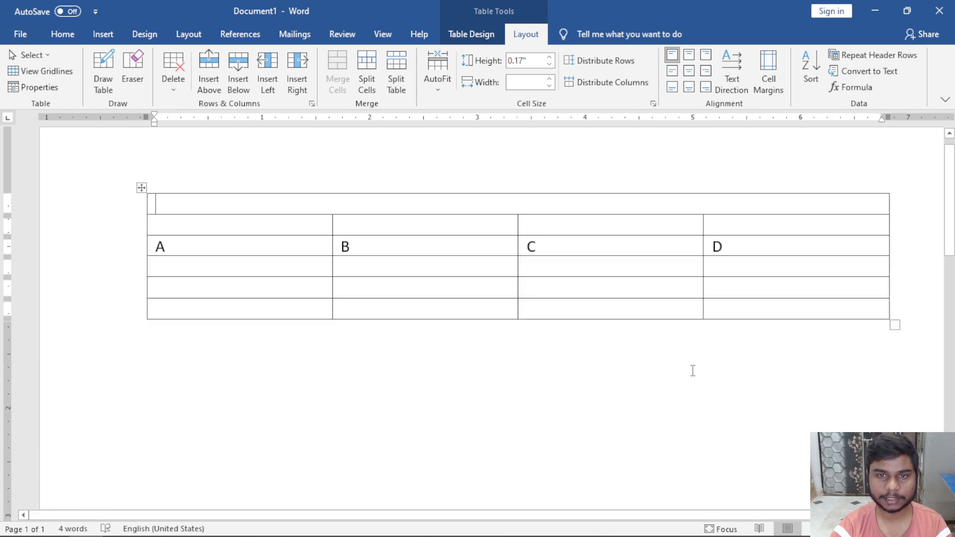
scroll(693, 371, "down", 2)
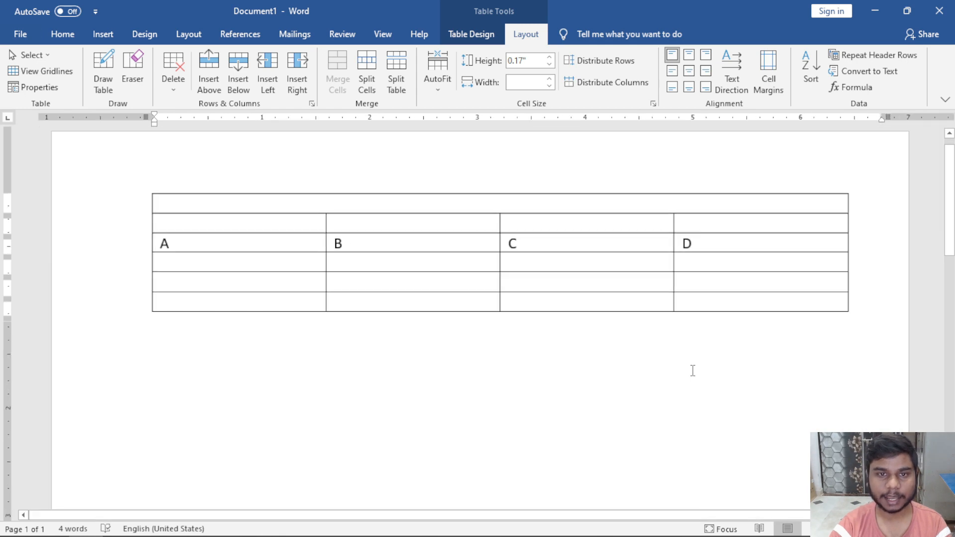
left_click(438, 88)
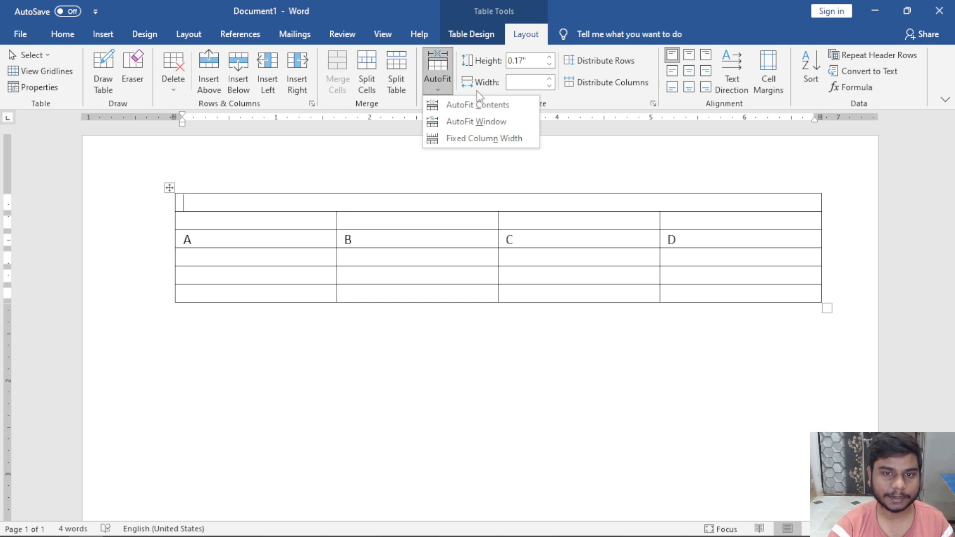
left_click(523, 139)
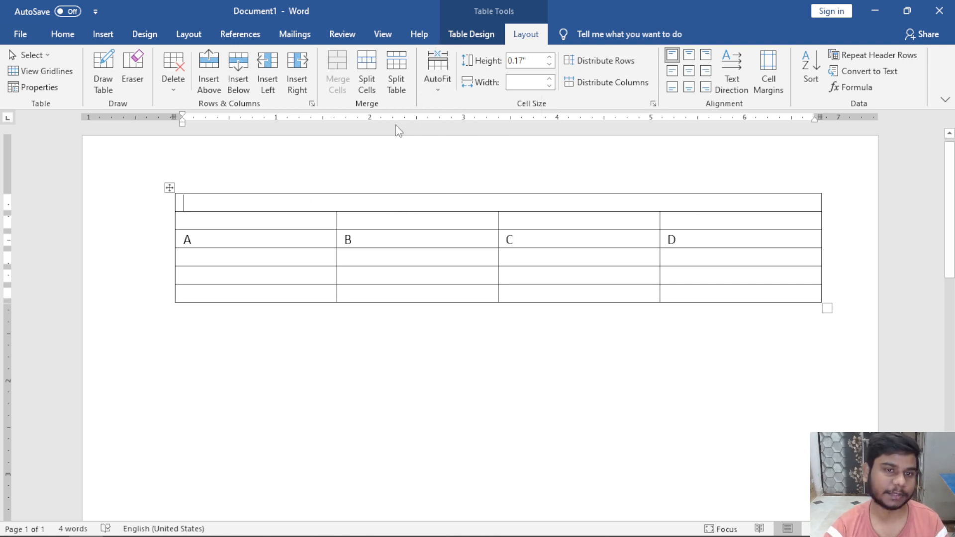
left_click(369, 76)
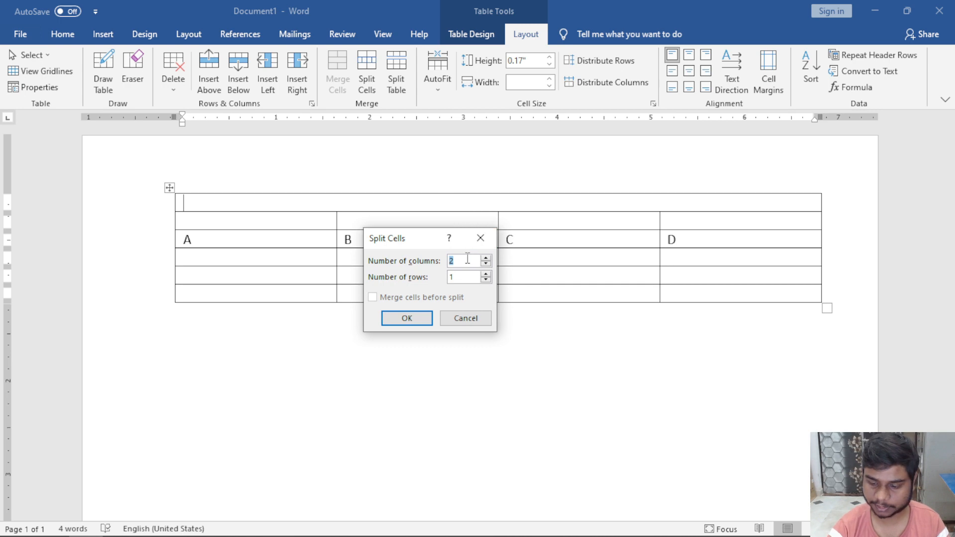
left_click(405, 319)
Cut the A, B, C, D labels and paste them into the top row.
left_click_drag(254, 238, 697, 241)
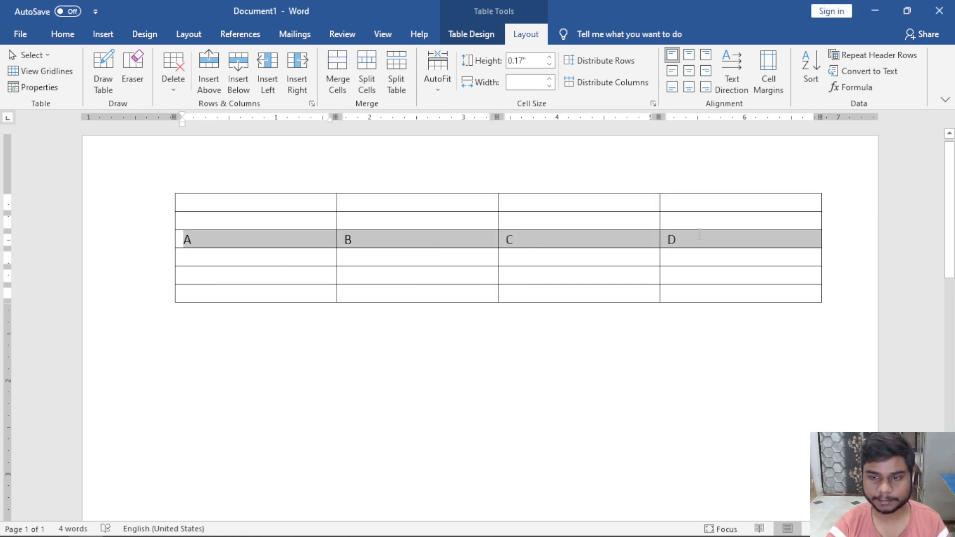
key("ctrl+x")
left_click(315, 200)
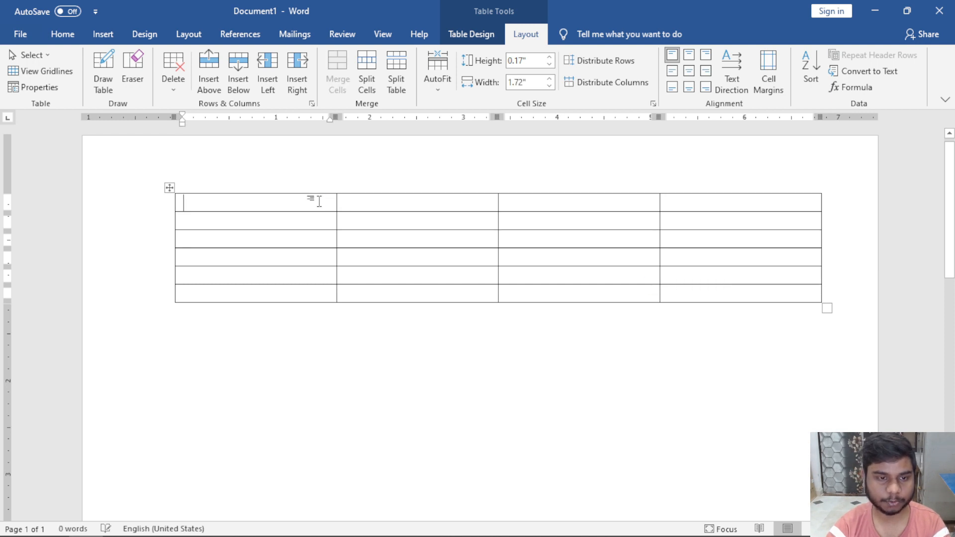
key("ctrl+v")
Drag the table's corner handle left to shrink it to narrow columns.
left_click(438, 295)
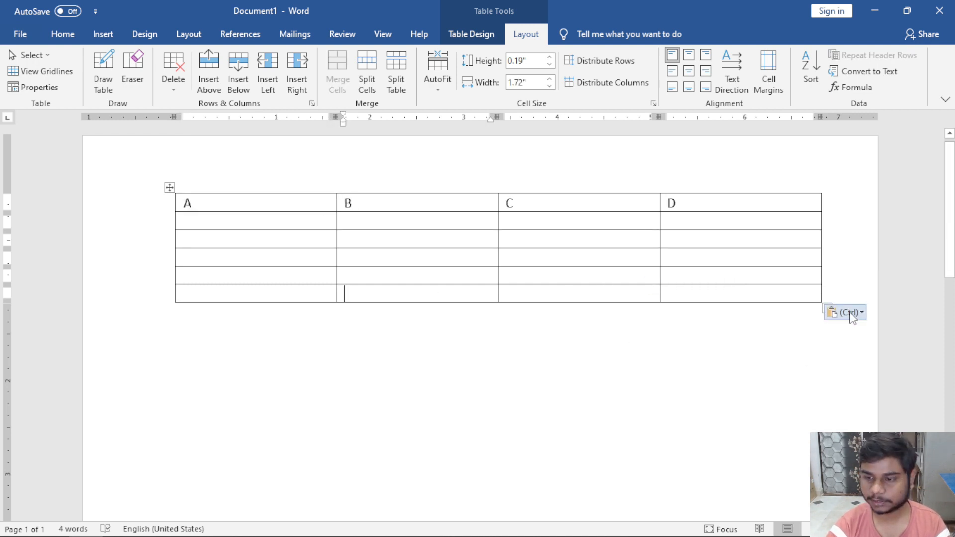
left_click(800, 328)
left_click(802, 295)
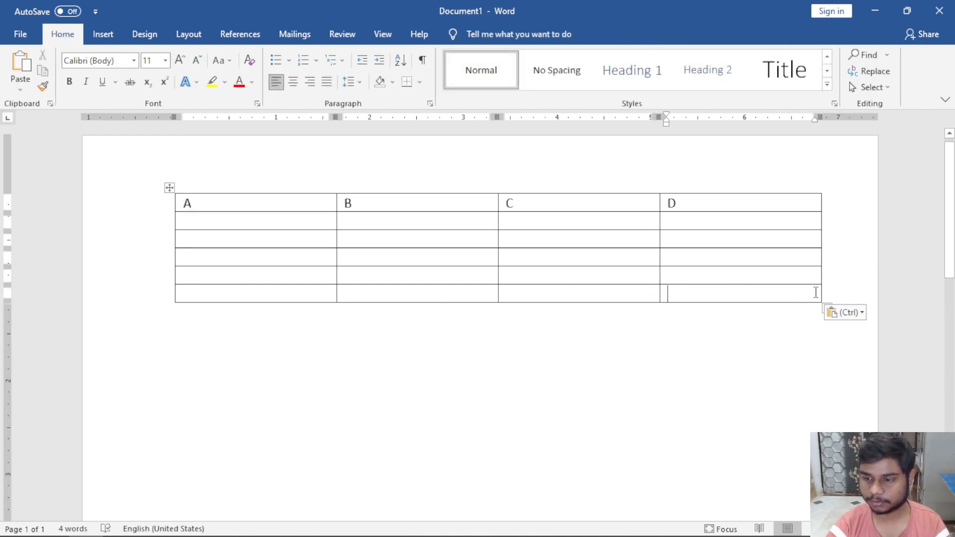
left_click_drag(819, 306, 449, 278)
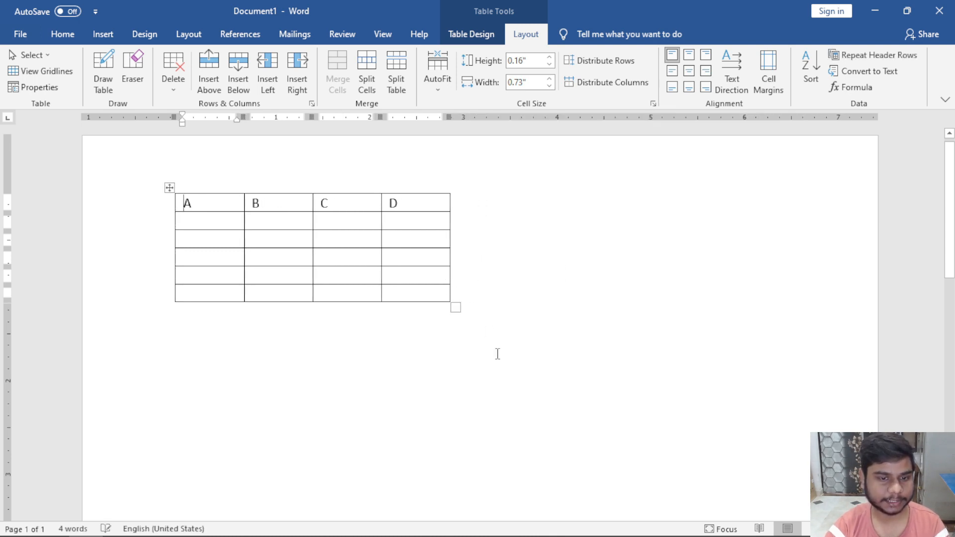
scroll(497, 354, "down", 2)
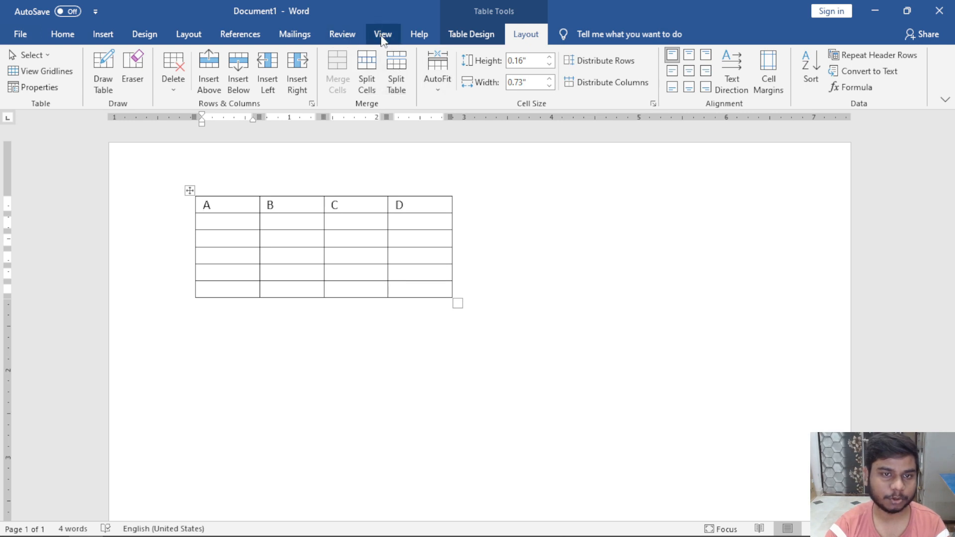
left_click(383, 35)
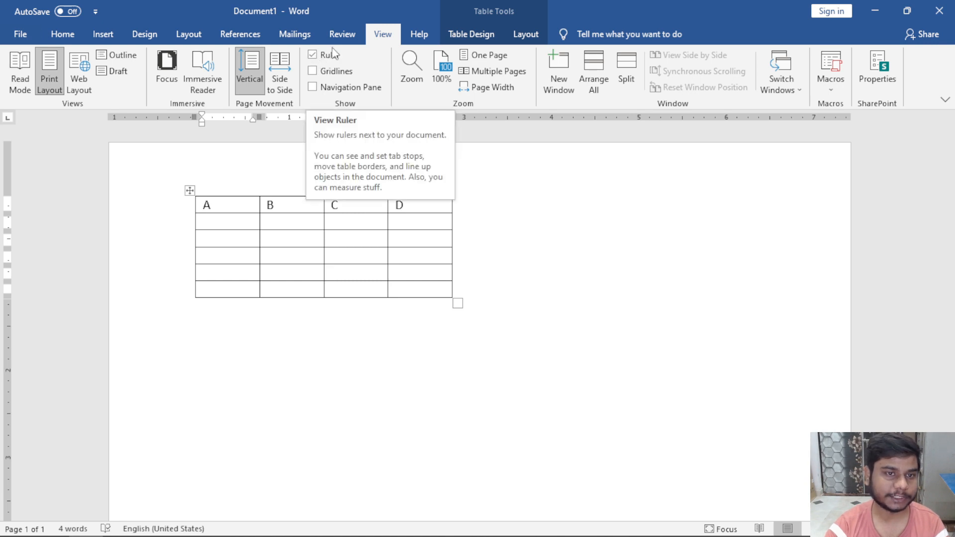
left_click(570, 262)
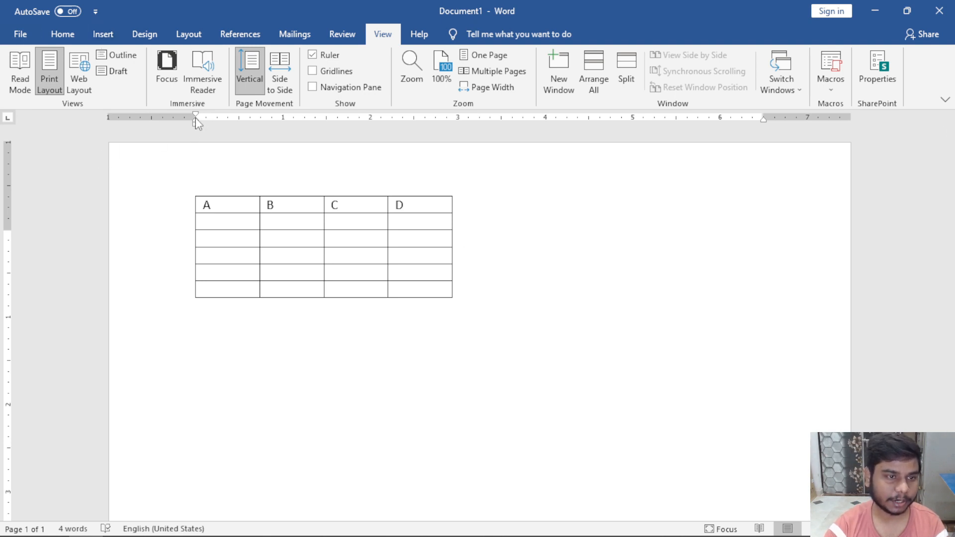
left_click_drag(196, 122, 196, 122)
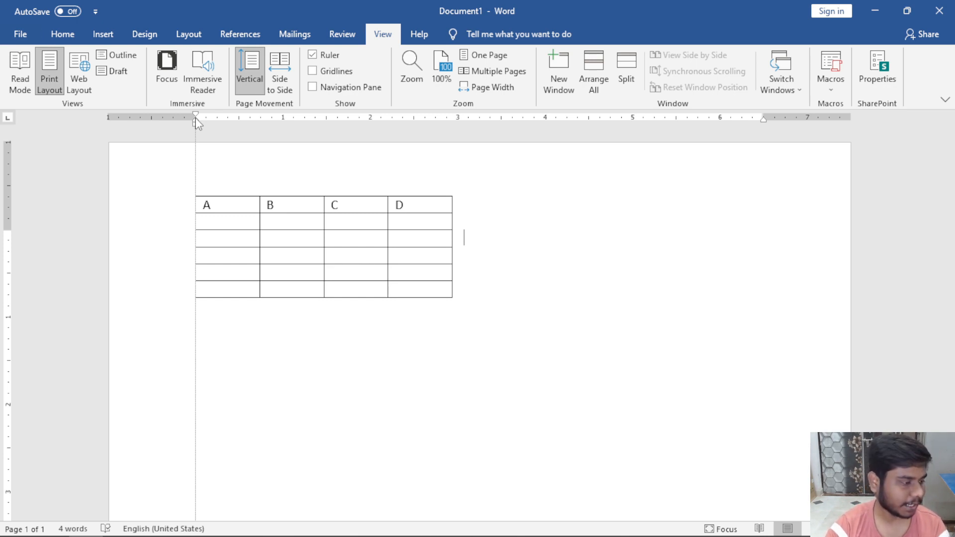
left_click_drag(196, 123, 196, 123)
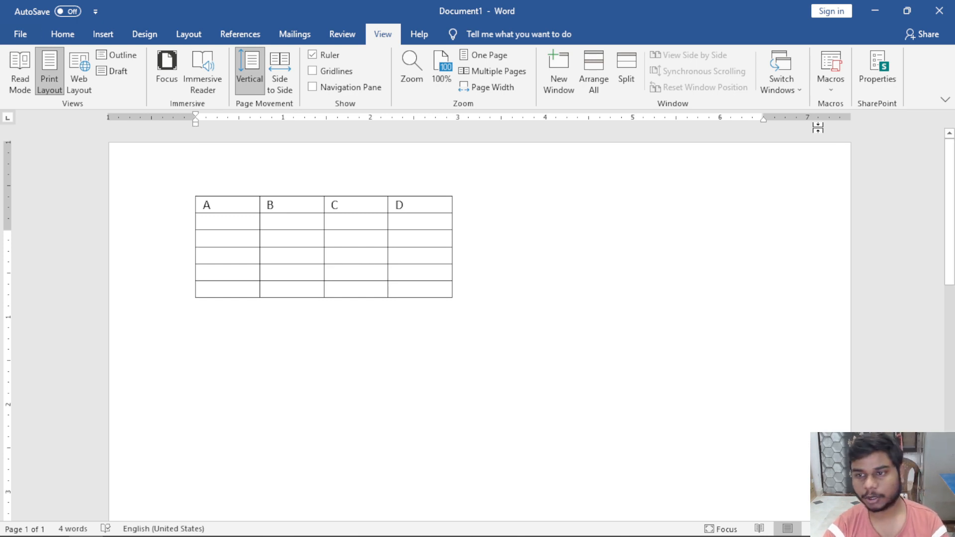
left_click_drag(764, 117, 765, 118)
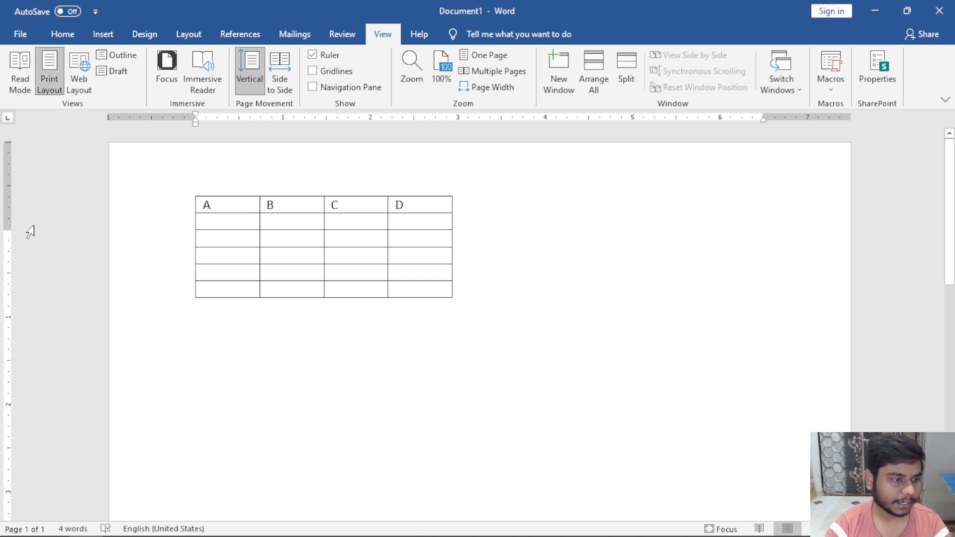
left_click_drag(7, 231, 6, 232)
scroll(367, 381, "down", 10)
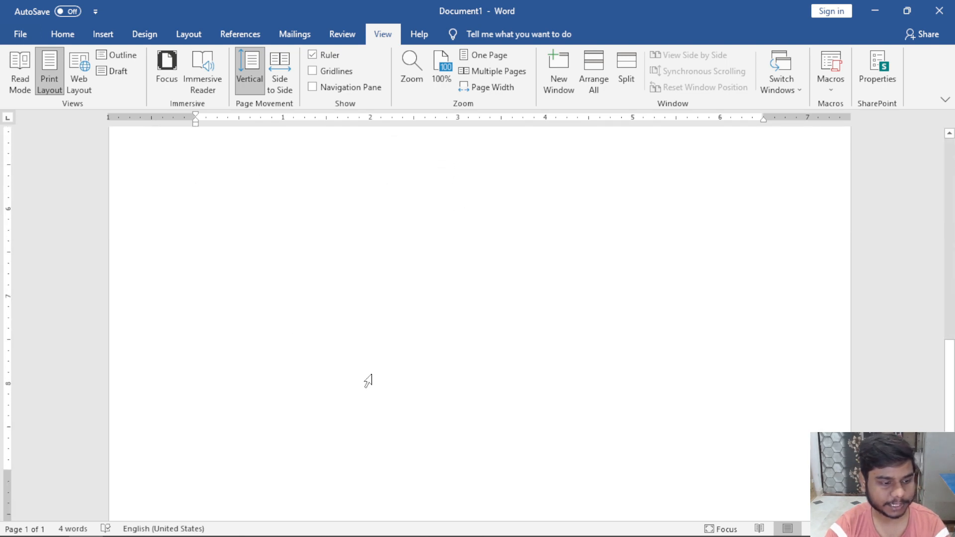
scroll(368, 381, "up", 10)
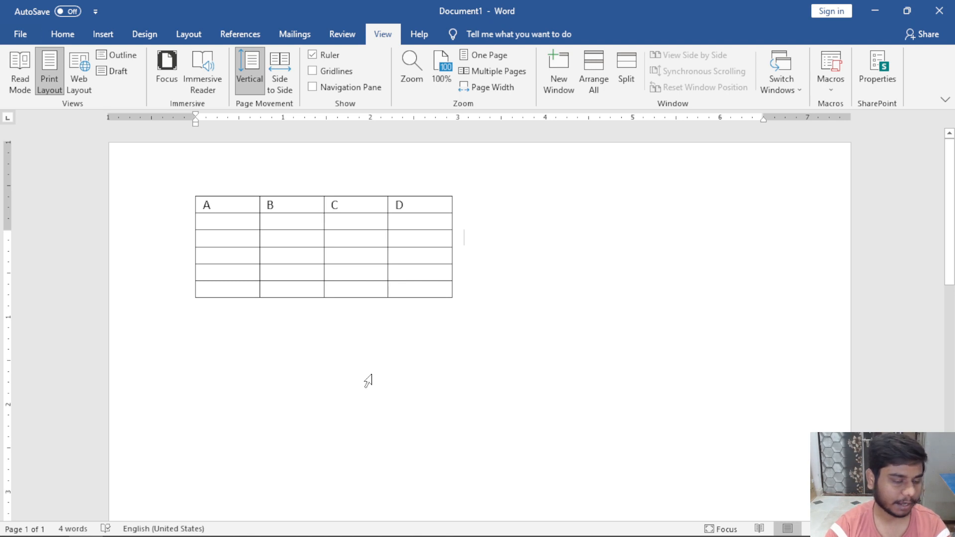
Browse the AutoFit options and select the header row and column A.
left_click(258, 204)
left_click(514, 32)
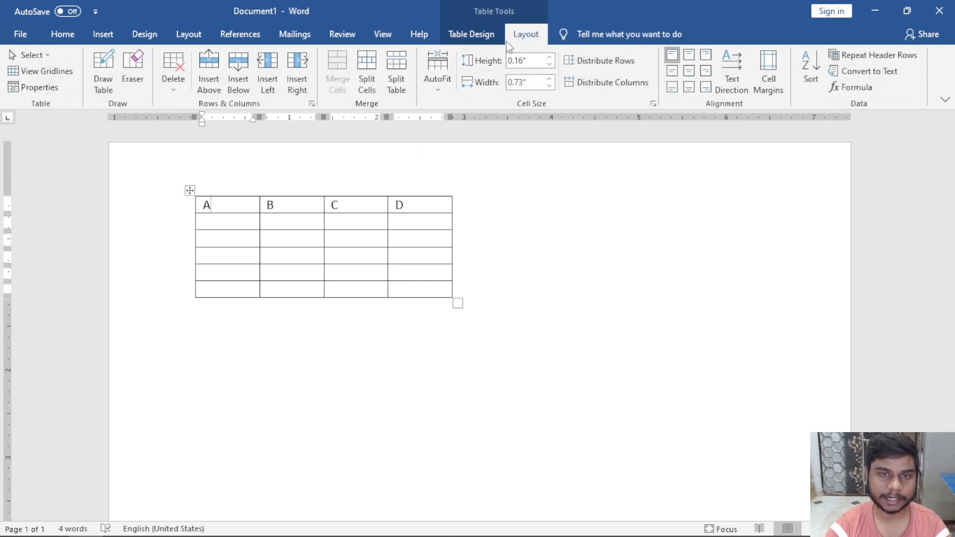
left_click(437, 87)
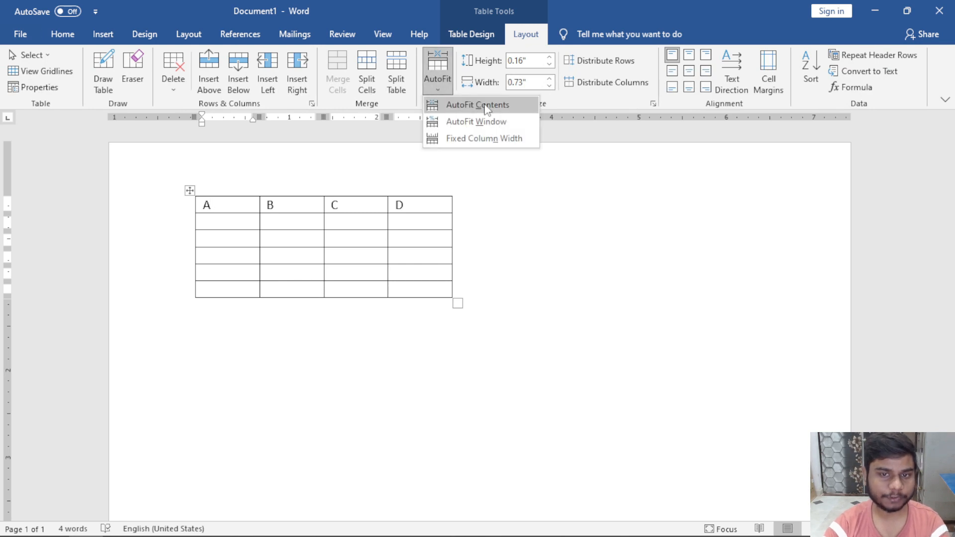
left_click(229, 213)
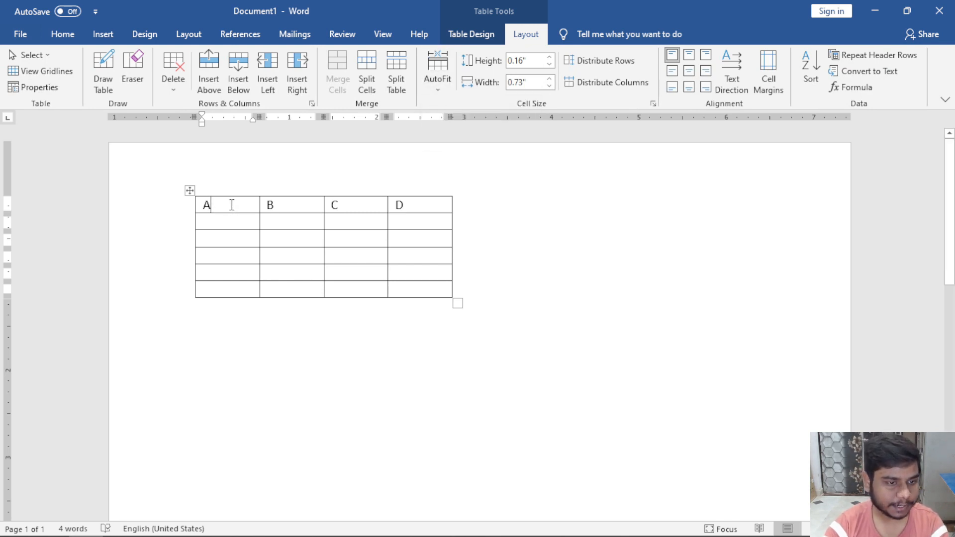
left_click_drag(235, 204, 412, 204)
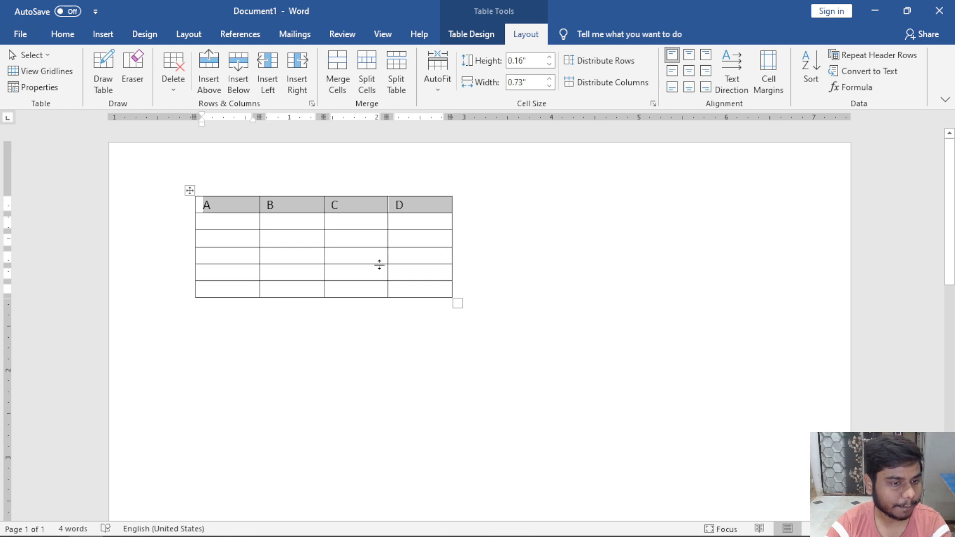
left_click(342, 276)
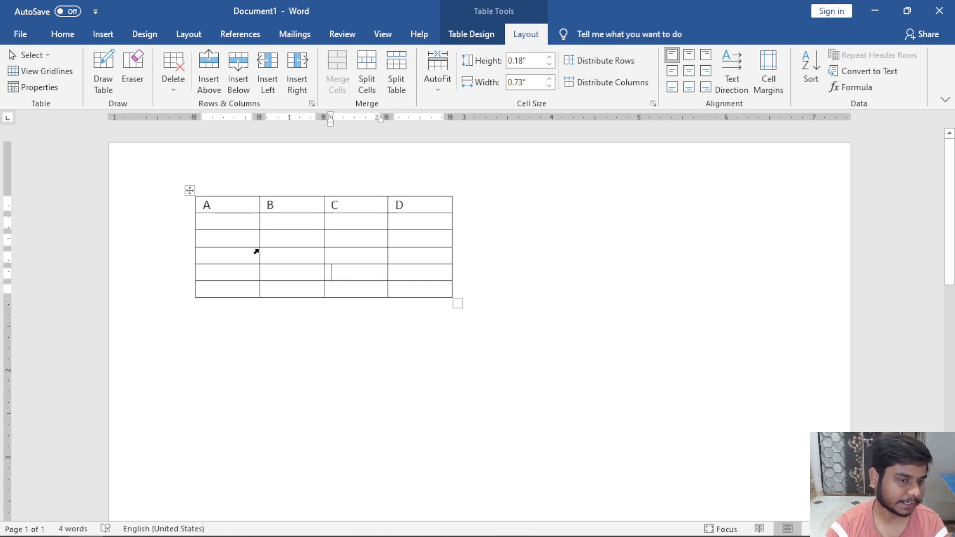
left_click_drag(234, 204, 232, 297)
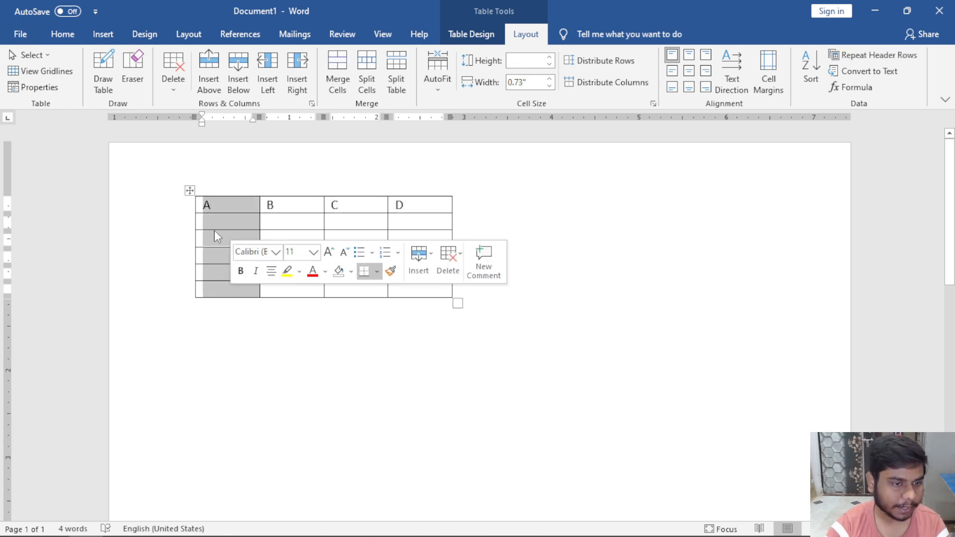
Change the first two header cells to read Abc and Babana.
left_click(243, 205)
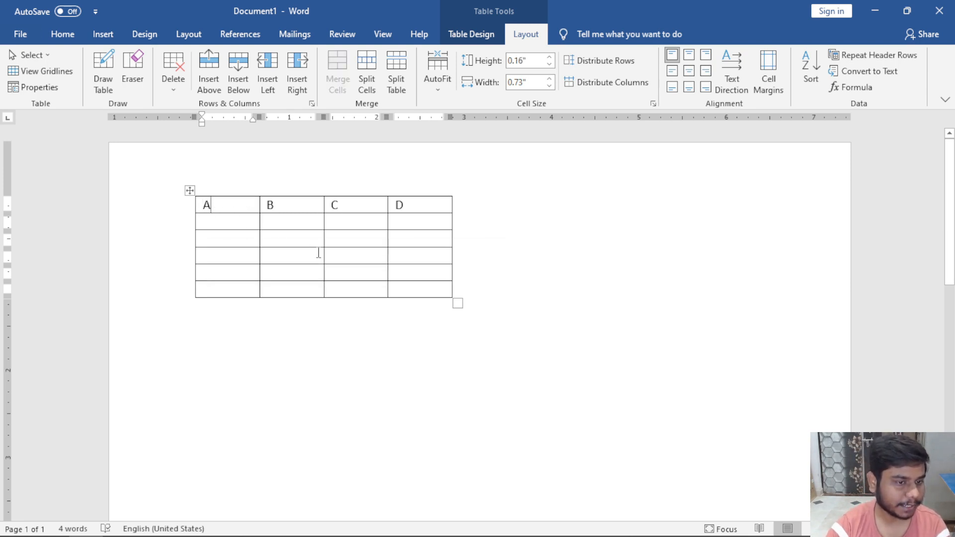
type("bcd")
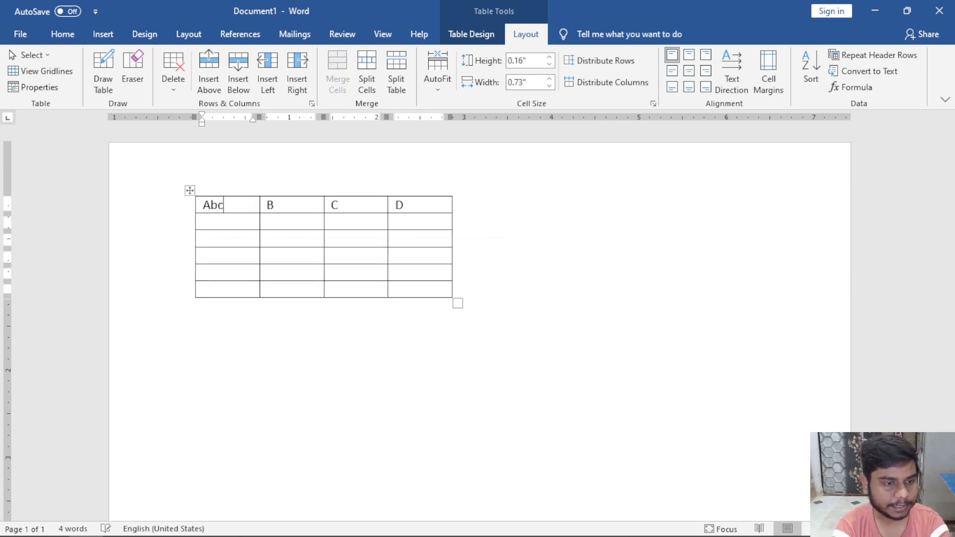
left_click(316, 210)
type("abana")
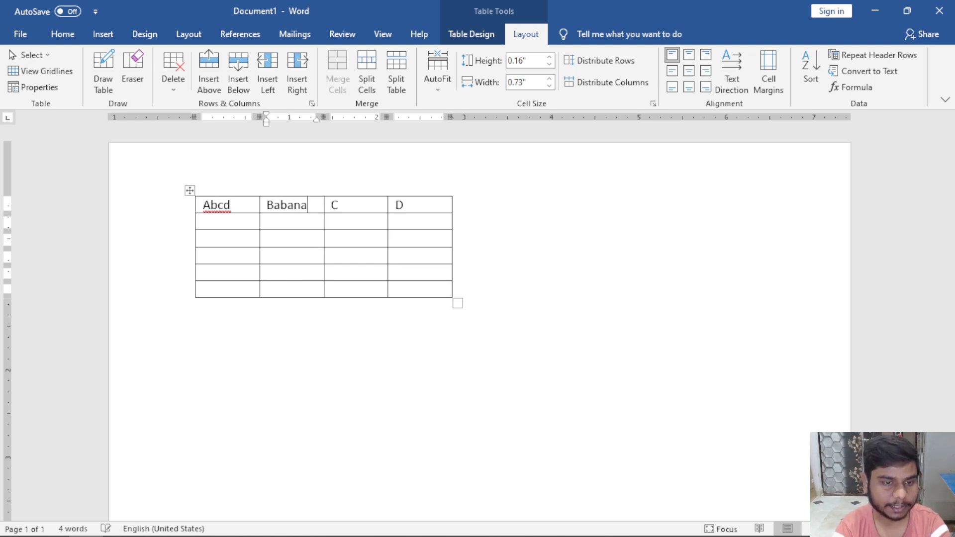
left_click(246, 211)
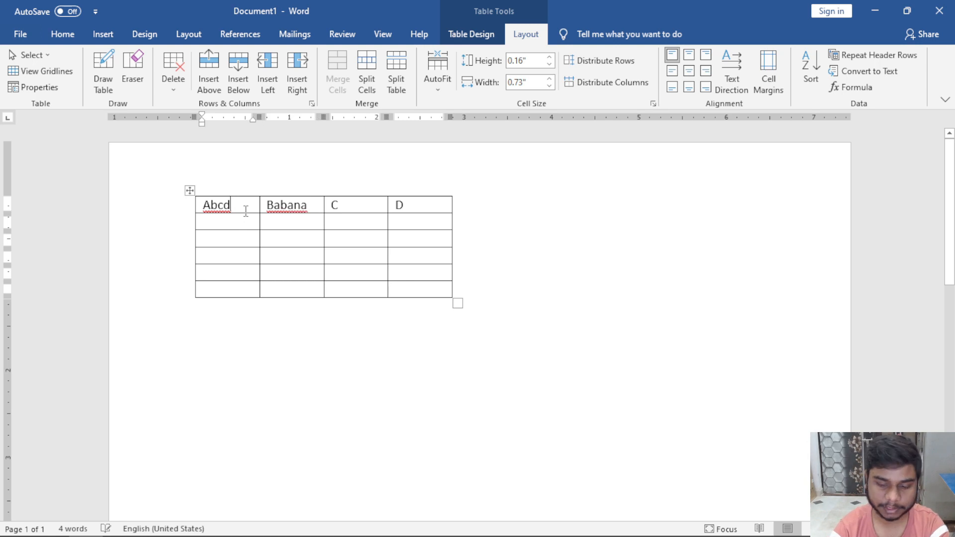
key("BackSpace")
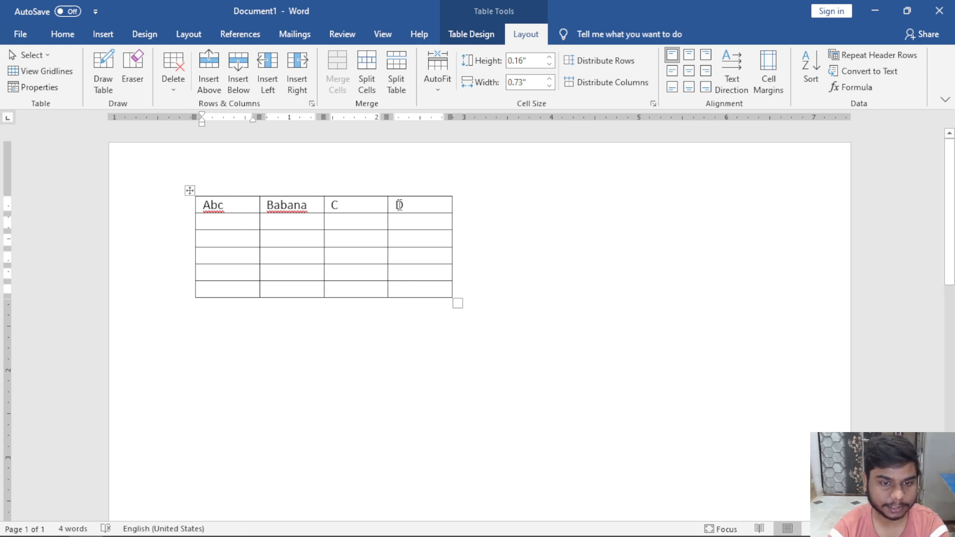
Apply AutoFit Contents so the columns shrink to fit their text.
left_click(432, 211)
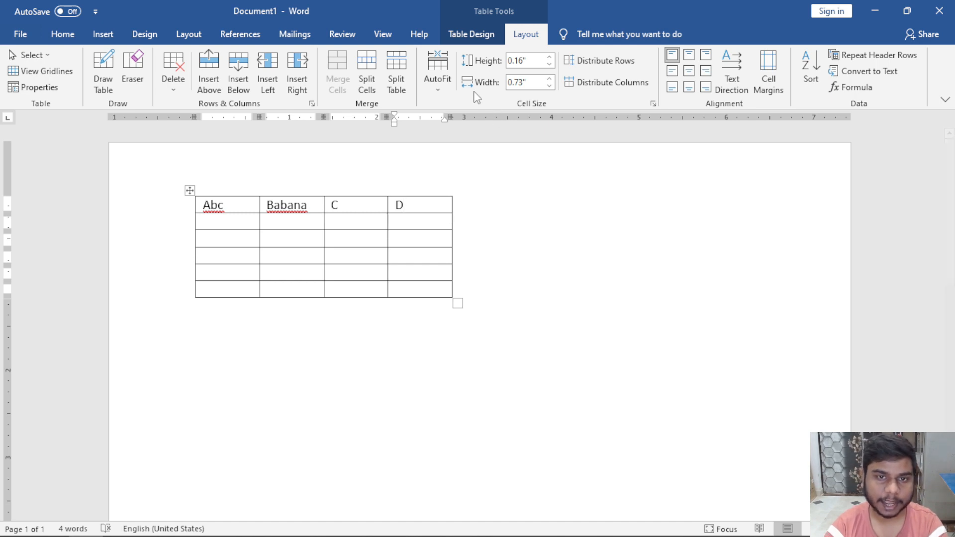
left_click(447, 88)
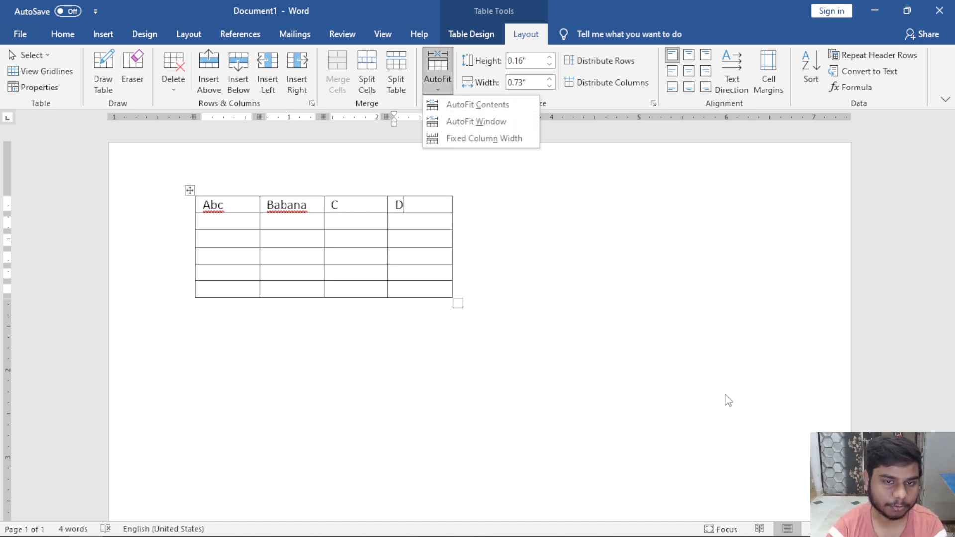
scroll(725, 399, "up", 4, "ctrl")
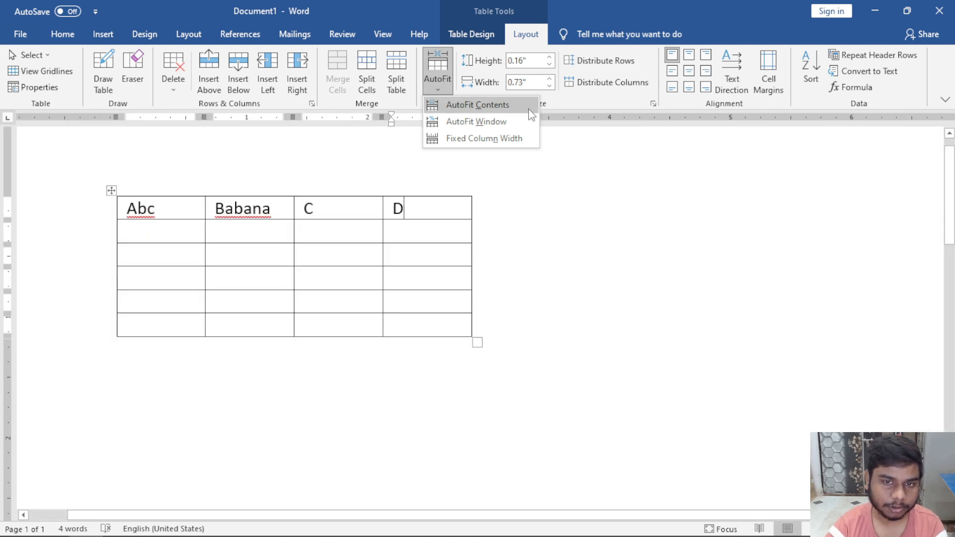
left_click(172, 210)
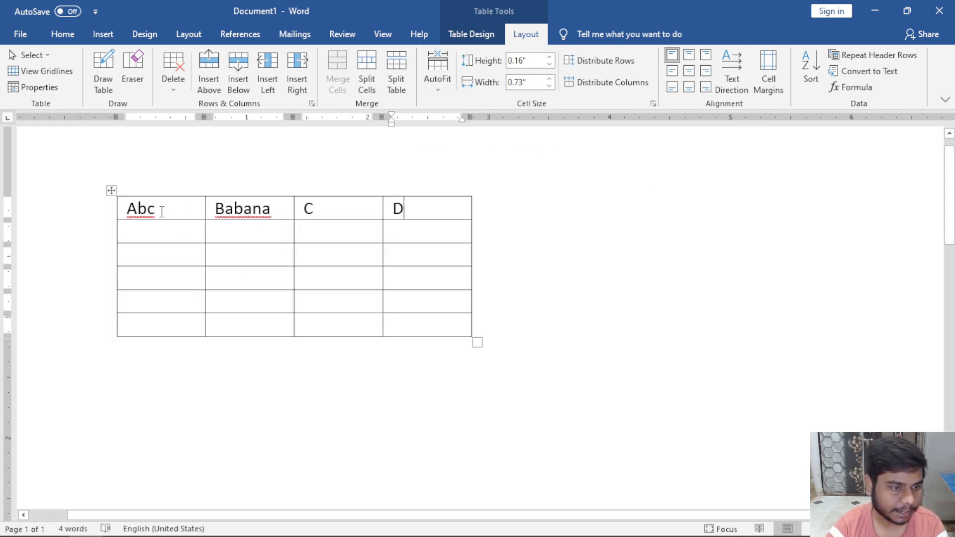
left_click_drag(162, 213, 127, 210)
left_click(186, 208)
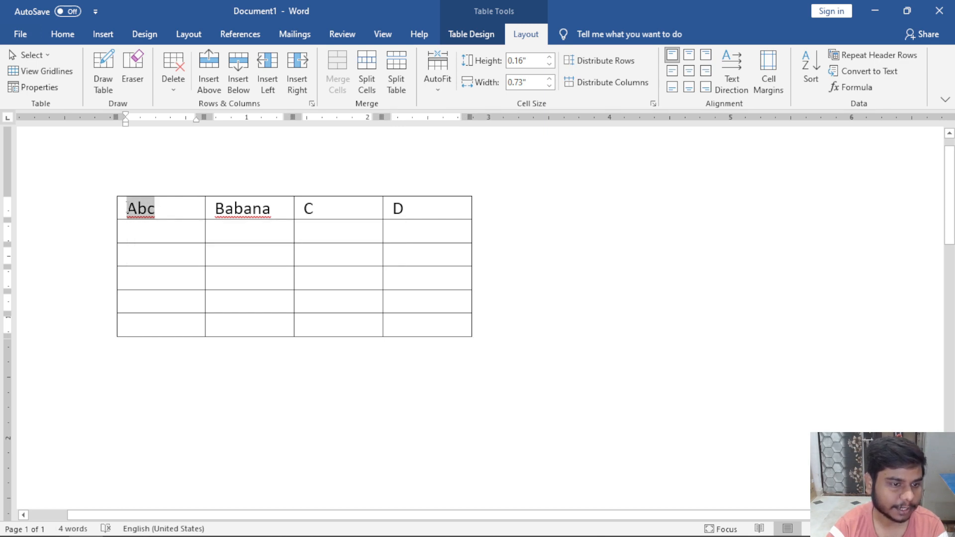
left_click_drag(271, 209, 214, 210)
left_click(271, 200)
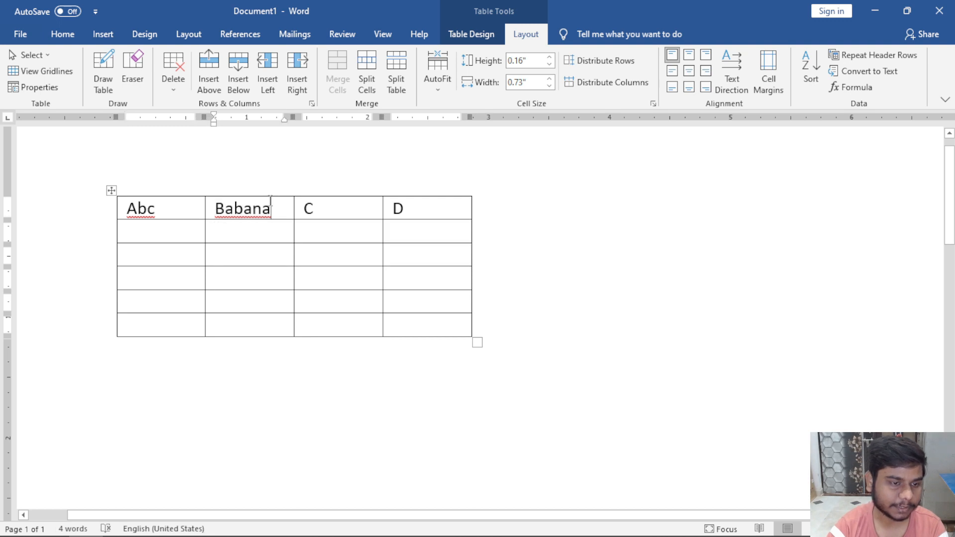
left_click(206, 212)
left_click(199, 210)
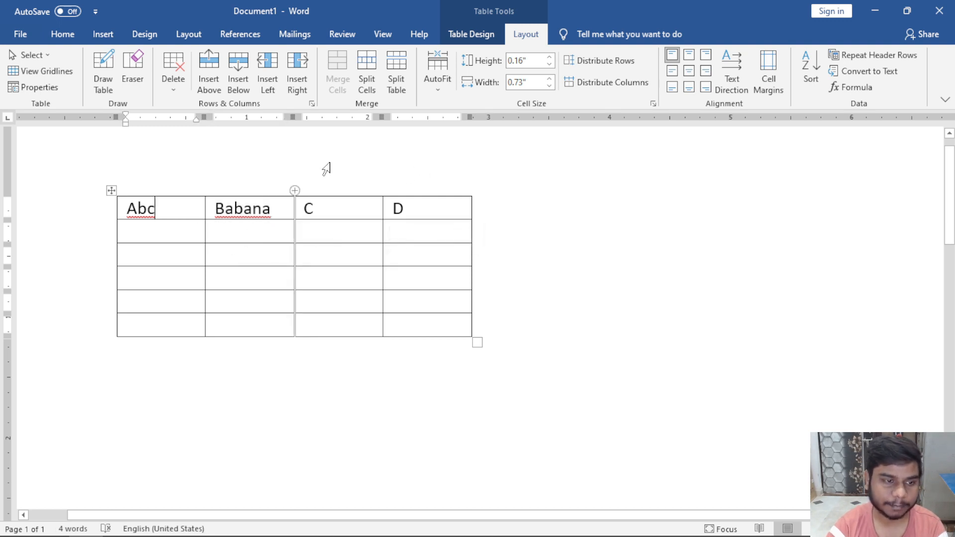
left_click(439, 88)
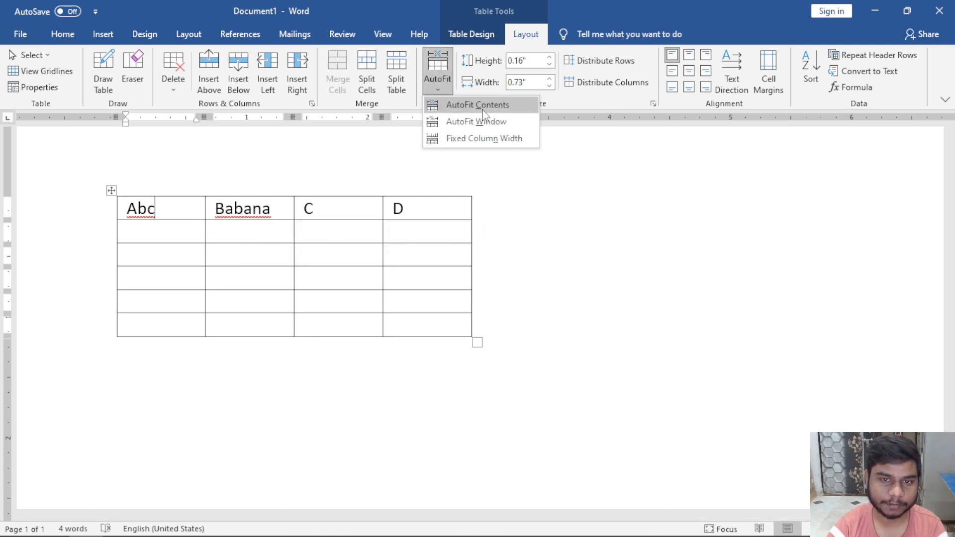
left_click(478, 105)
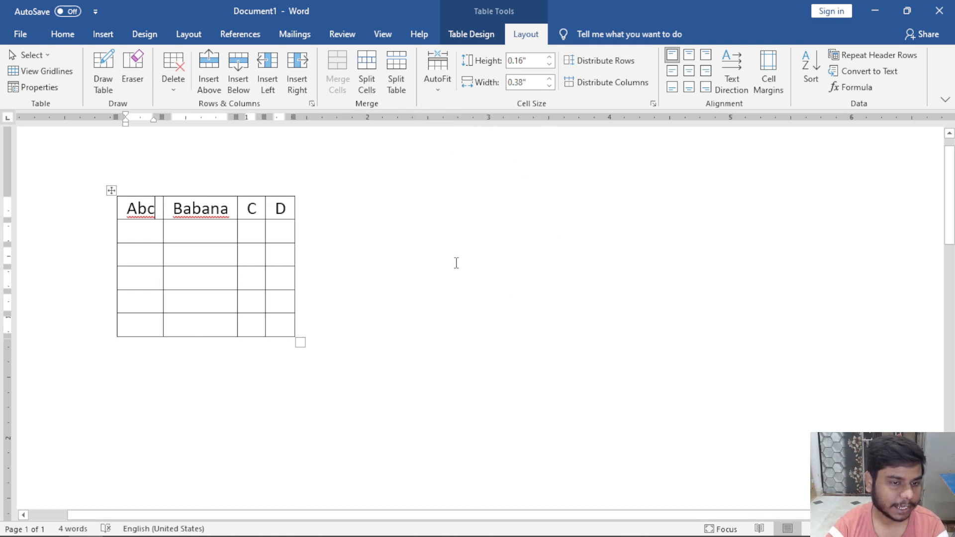
Extend the fourth header to Dfsdfsdfsdfsdfsdf.
left_click(290, 209)
type("fsdfsdf")
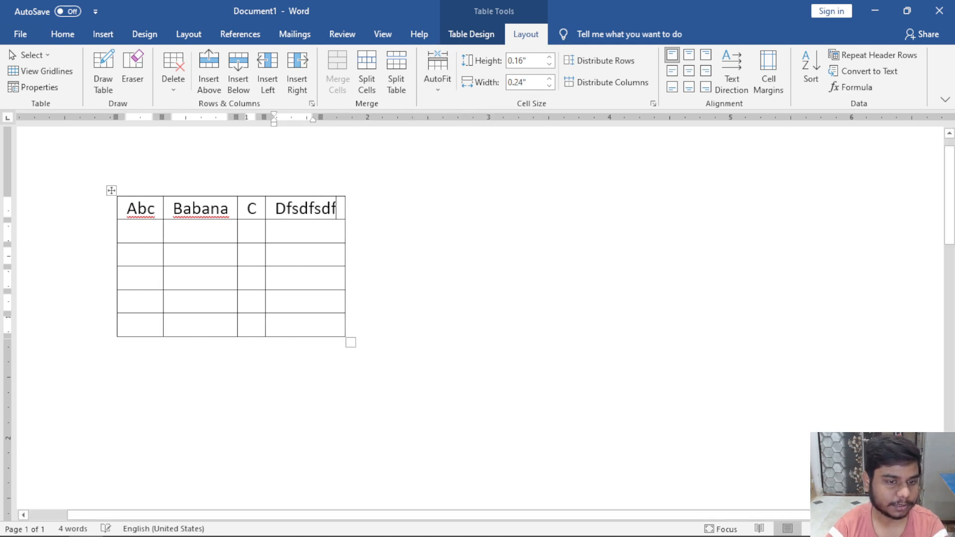
type("sdfsdfsdfsdf")
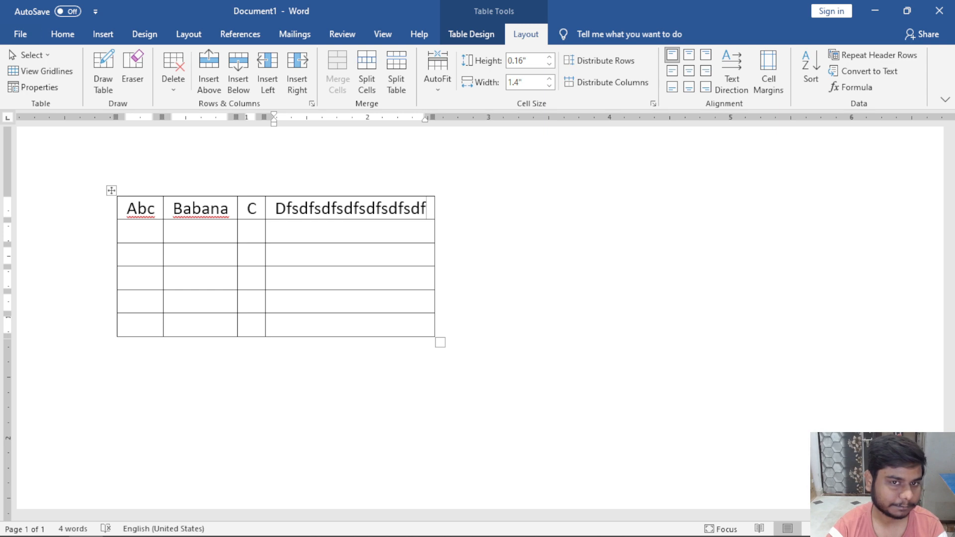
left_click(441, 80)
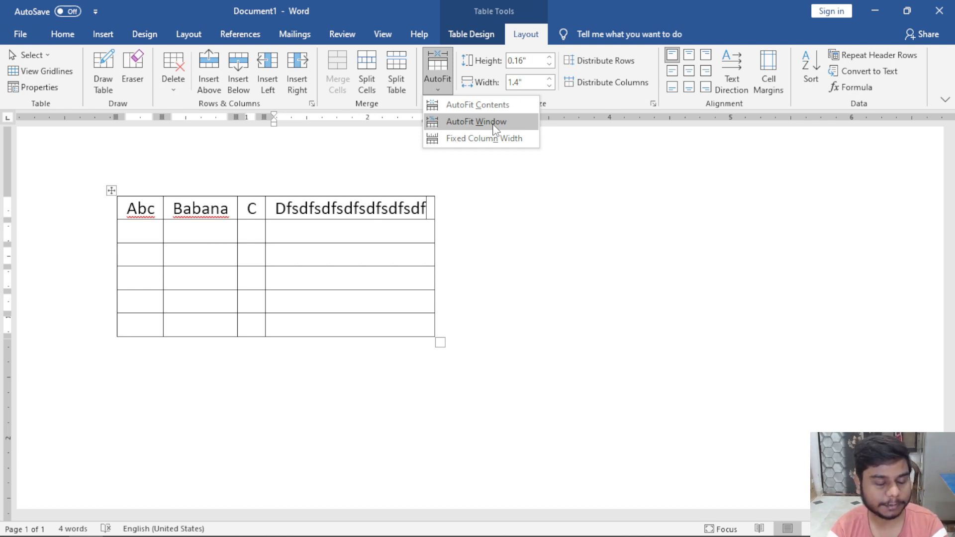
left_click(518, 208)
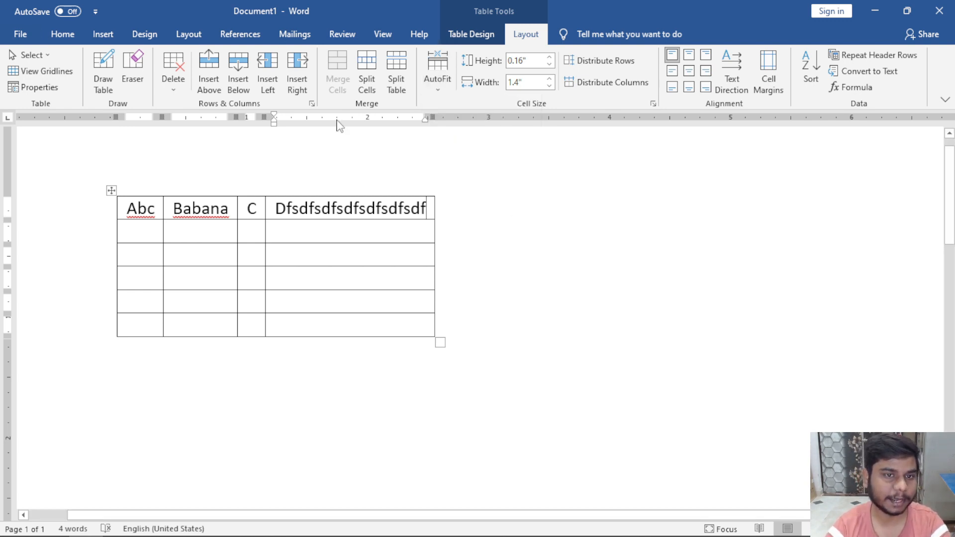
Apply AutoFit Window to stretch the table to the full page width.
left_click(568, 342)
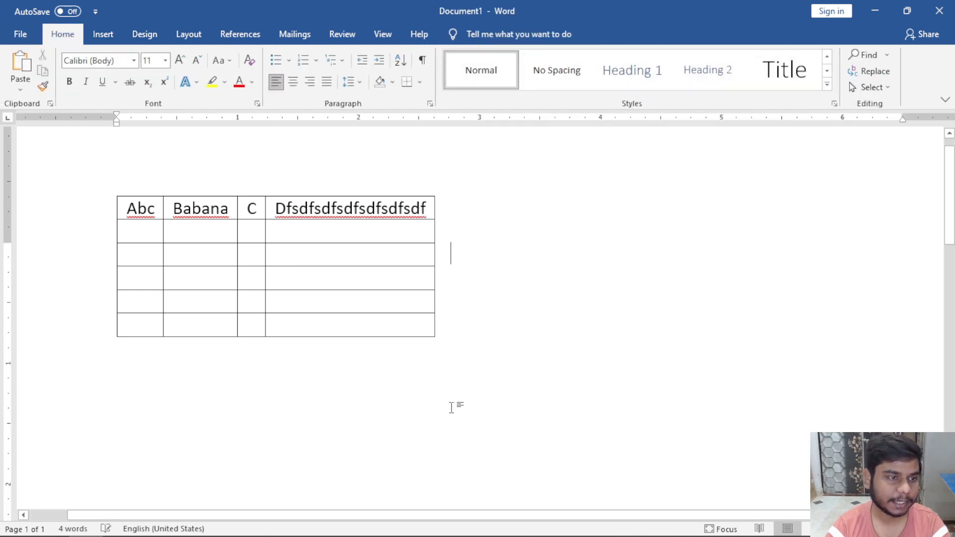
scroll(452, 401, "down", 4)
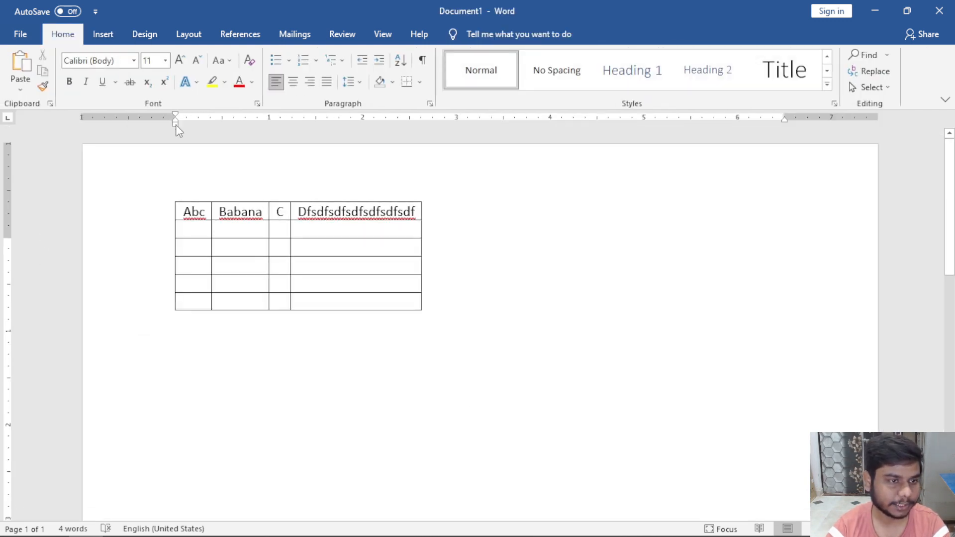
left_click_drag(785, 118, 786, 118)
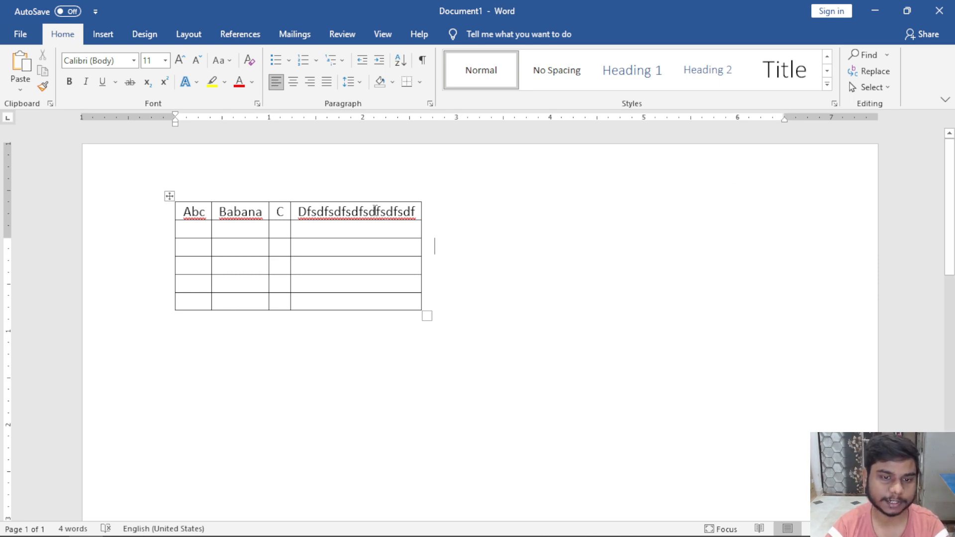
left_click(375, 211)
left_click(523, 35)
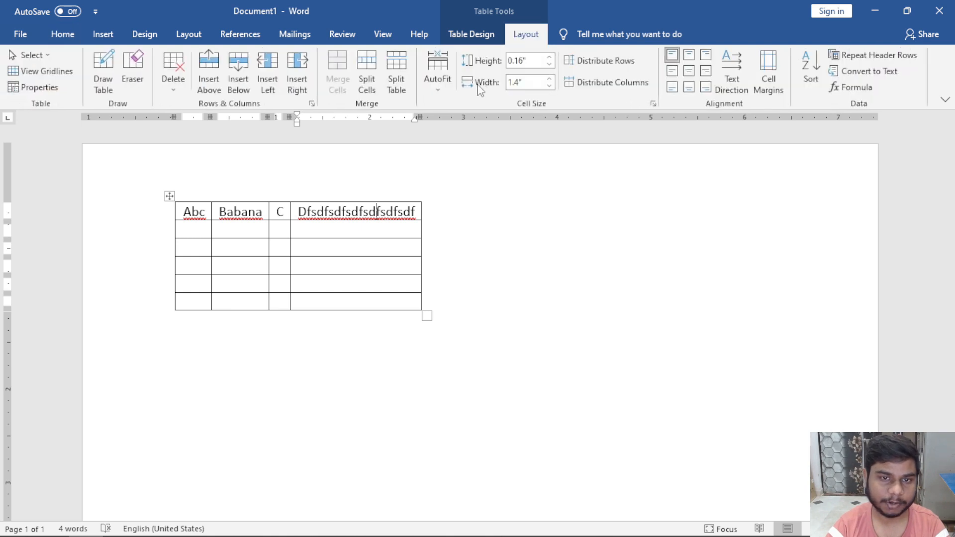
left_click(432, 85)
left_click(463, 120)
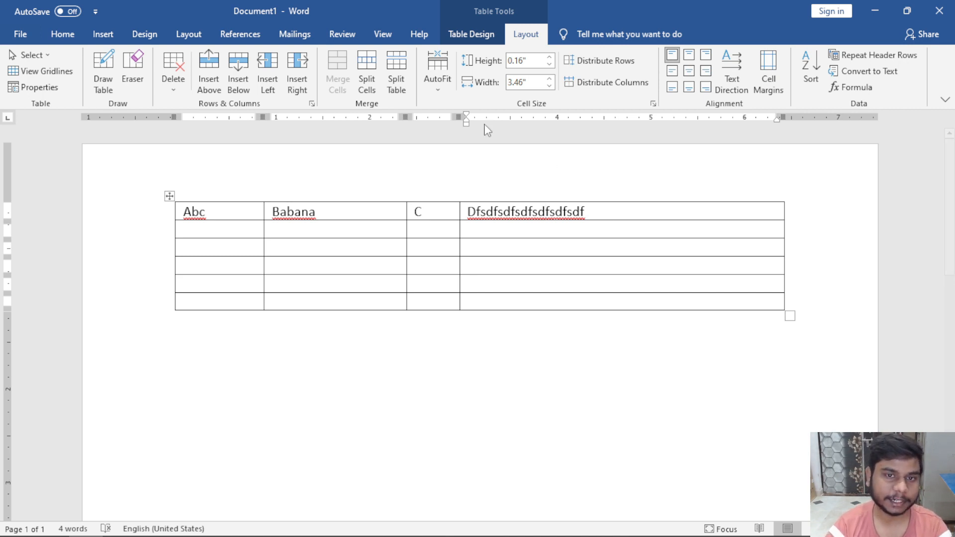
Drag the table much narrower, then undo the recent changes.
left_click(438, 95)
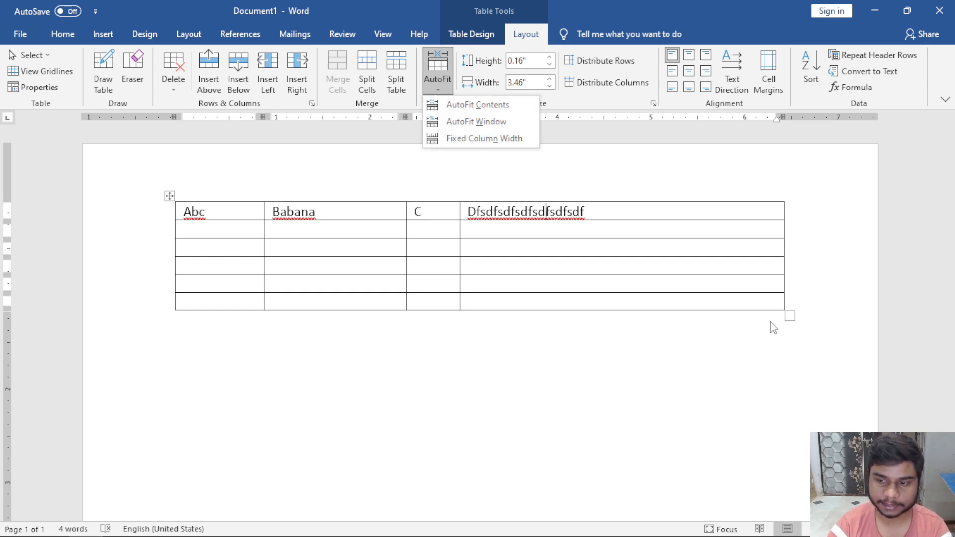
left_click(790, 317)
left_click_drag(791, 317, 363, 294)
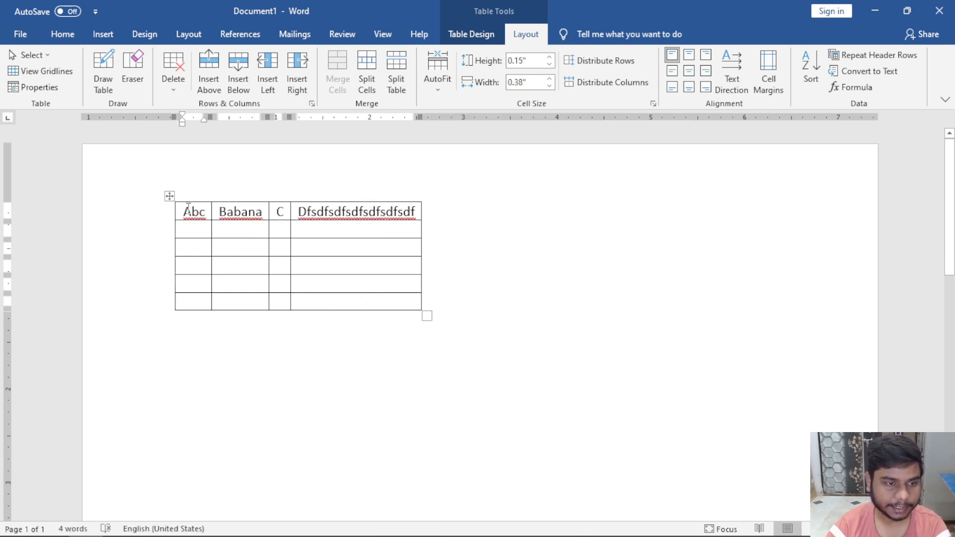
key("ctrl+z")
key("ctrl+z")
key("ctrl+z")
key("ctrl+z")
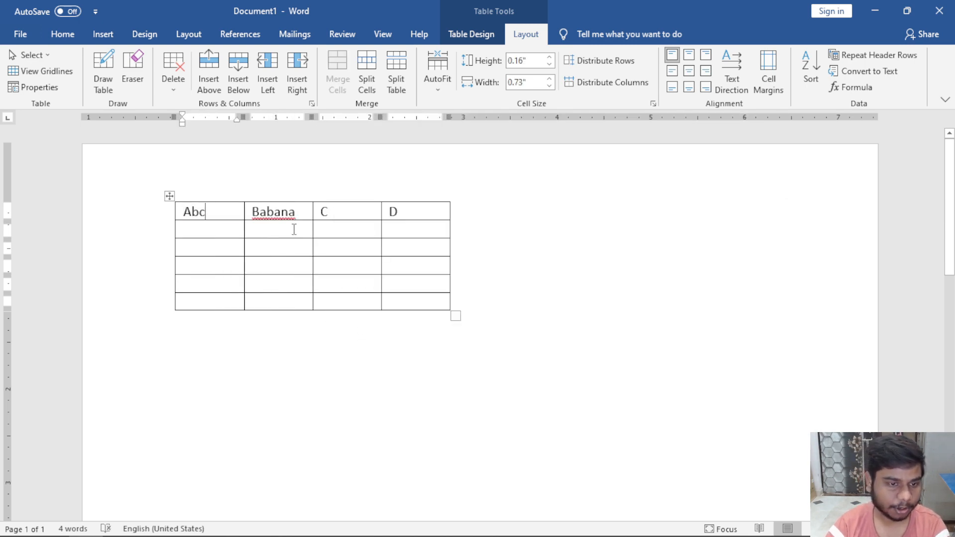
Undo back to the A–D headers, narrow the table slightly, and fix column widths.
key("ctrl+z")
key("ctrl+z")
key("ctrl+z")
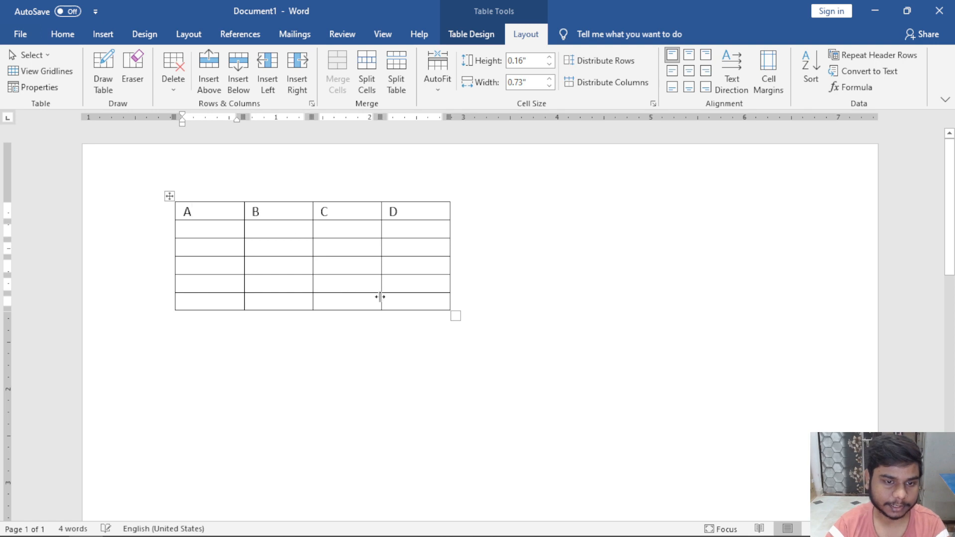
left_click_drag(454, 316, 420, 309)
left_click(438, 70)
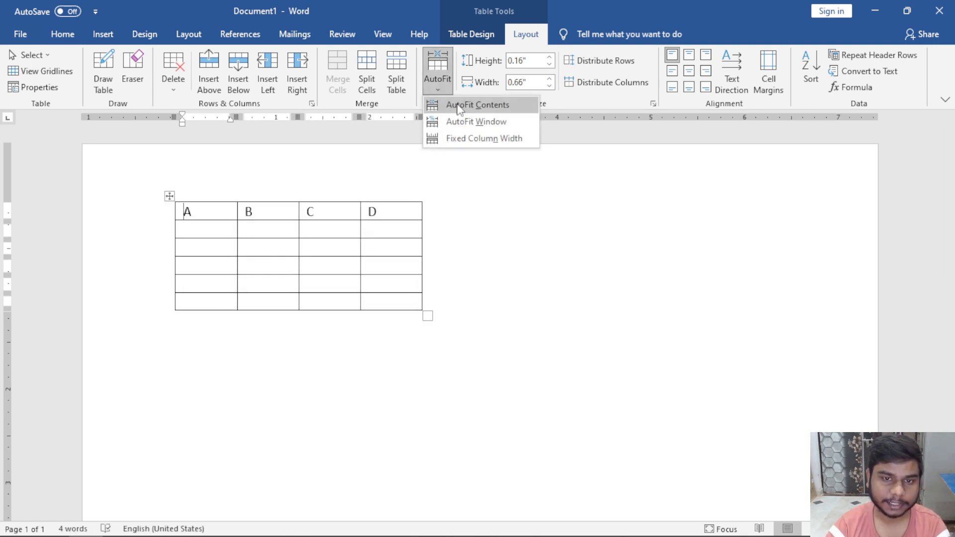
left_click(479, 138)
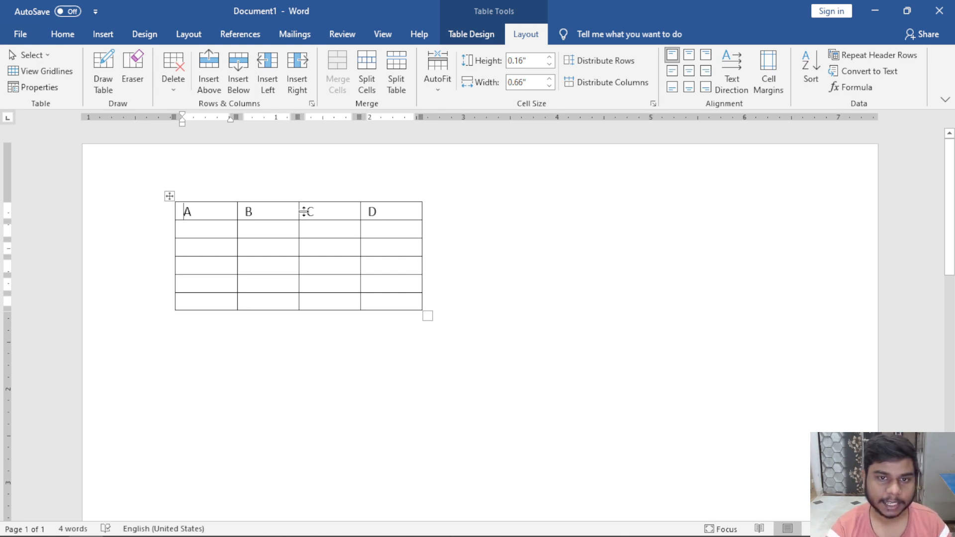
Apply AutoFit Contents, then AutoFit Window to stretch across the page.
left_click(437, 81)
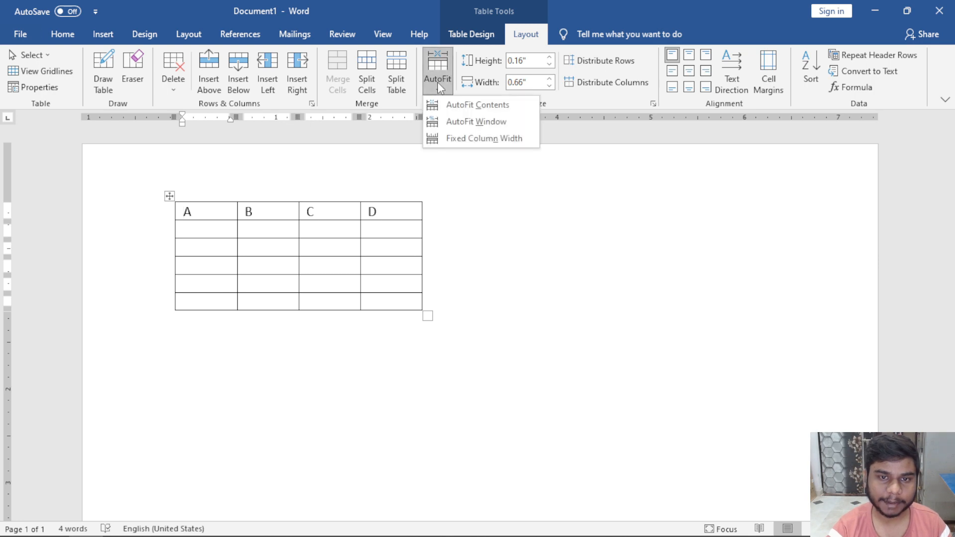
left_click(480, 106)
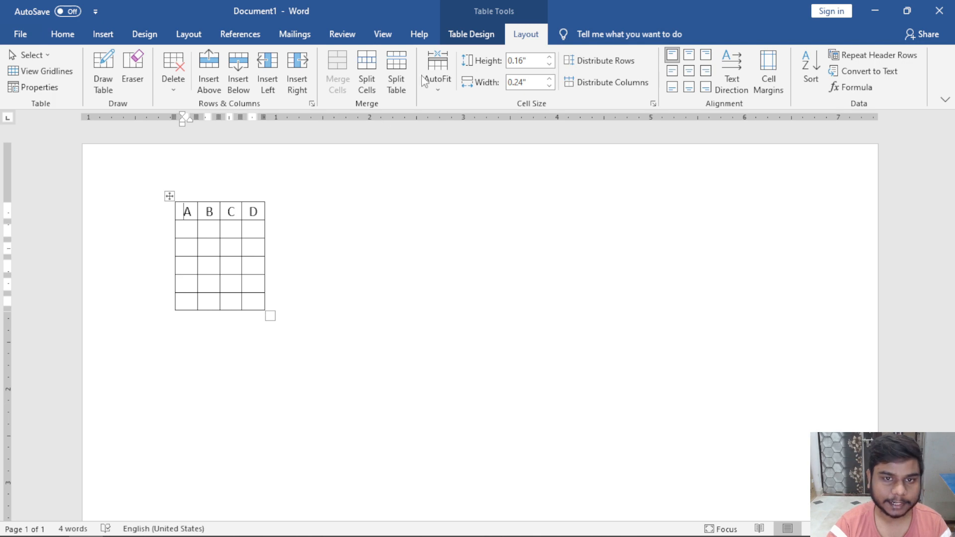
left_click(437, 80)
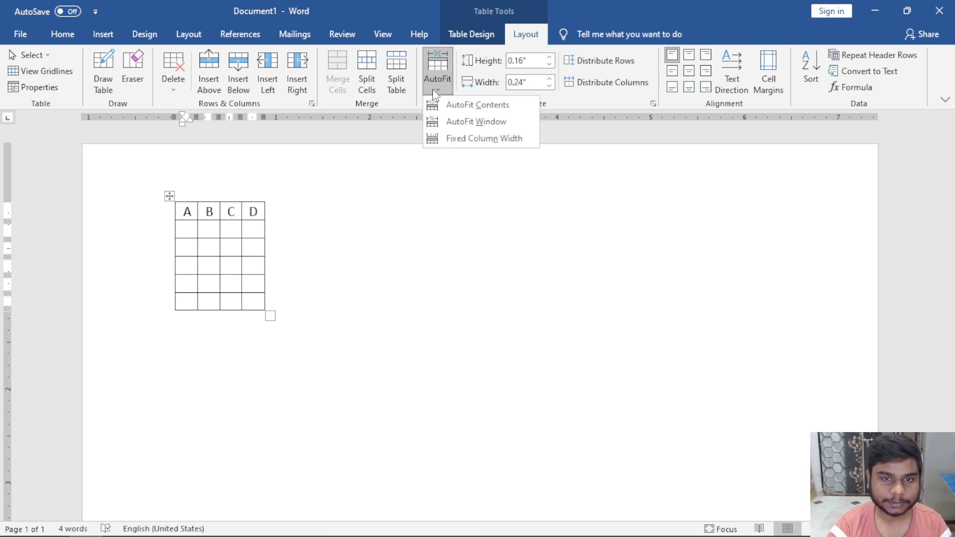
left_click(465, 124)
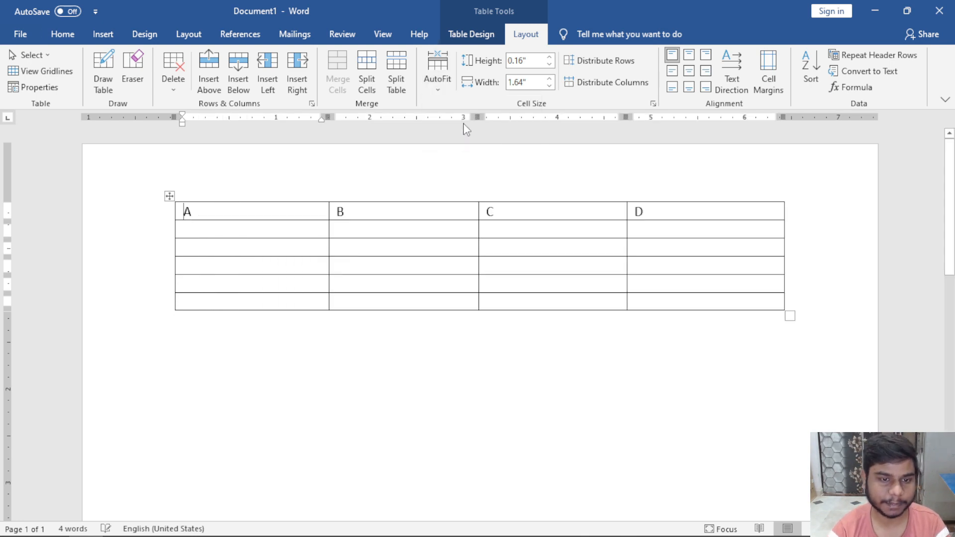
Set Fixed Column Width and shrink the table to about half its width.
left_click(431, 82)
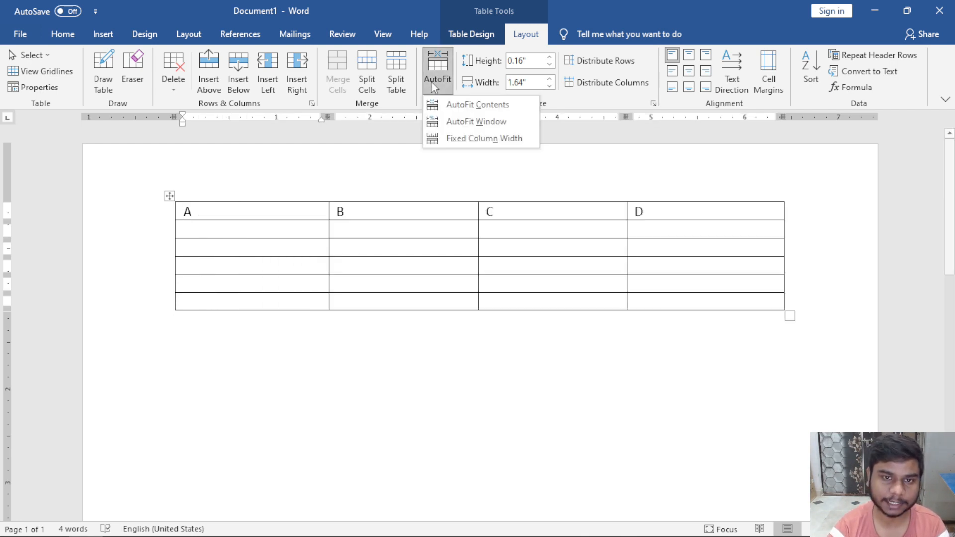
left_click(454, 141)
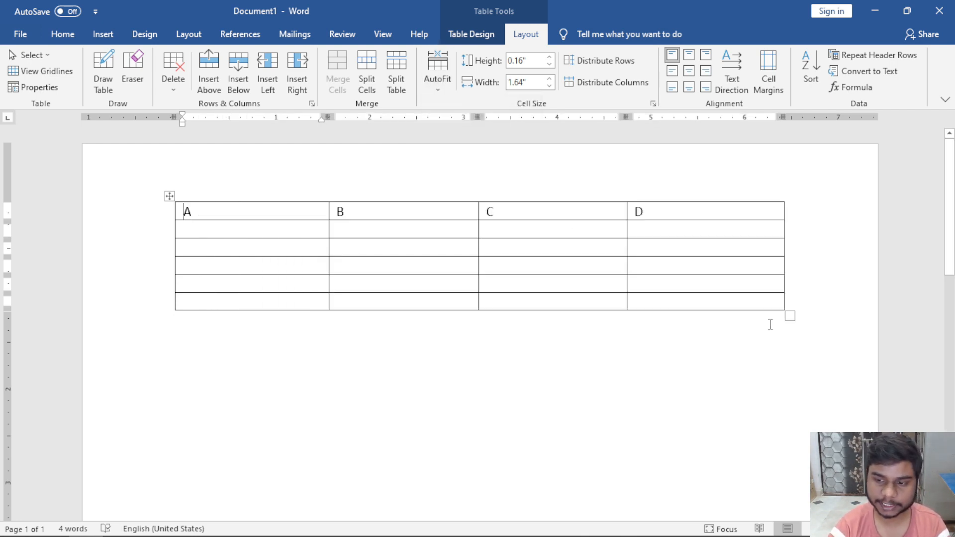
left_click_drag(788, 316, 347, 304)
Apply Fixed Column Width, then fill header cells A and B with long 'czxcz…' sample text.
left_click(437, 74)
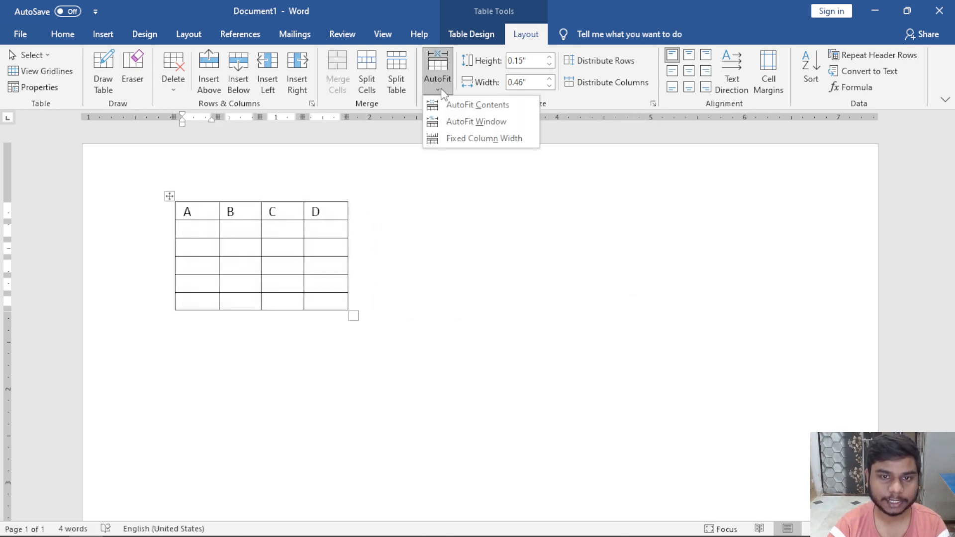
left_click(475, 139)
type("czxczxc")
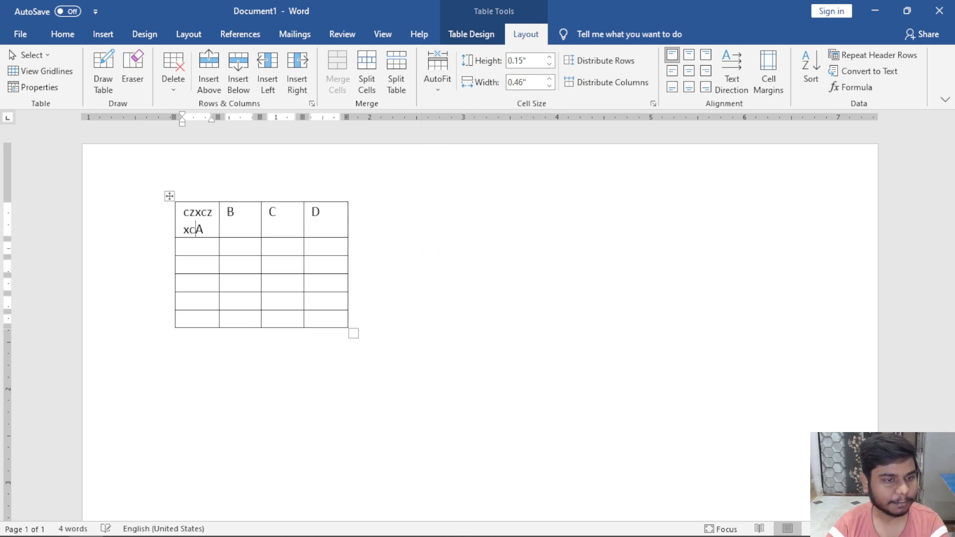
type("zxczxcxcz")
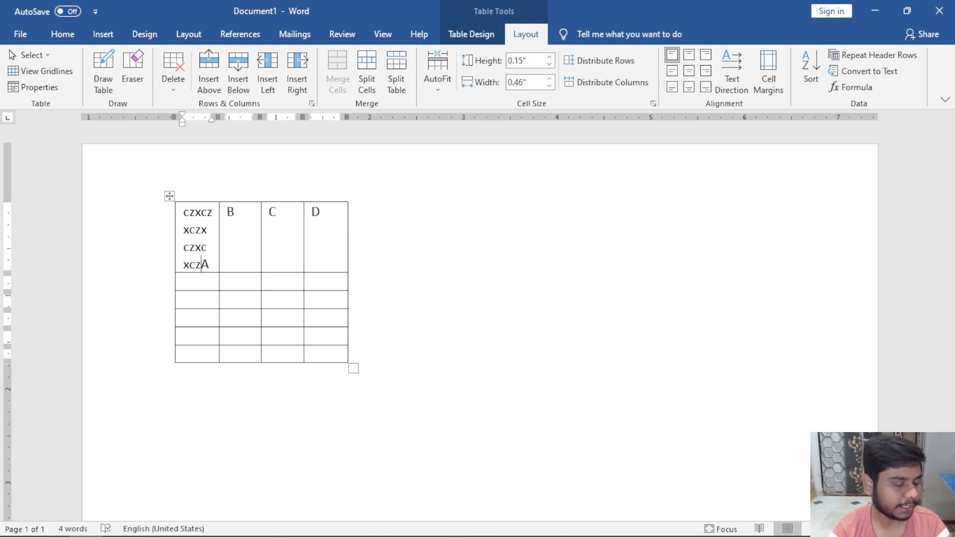
type("czxcz")
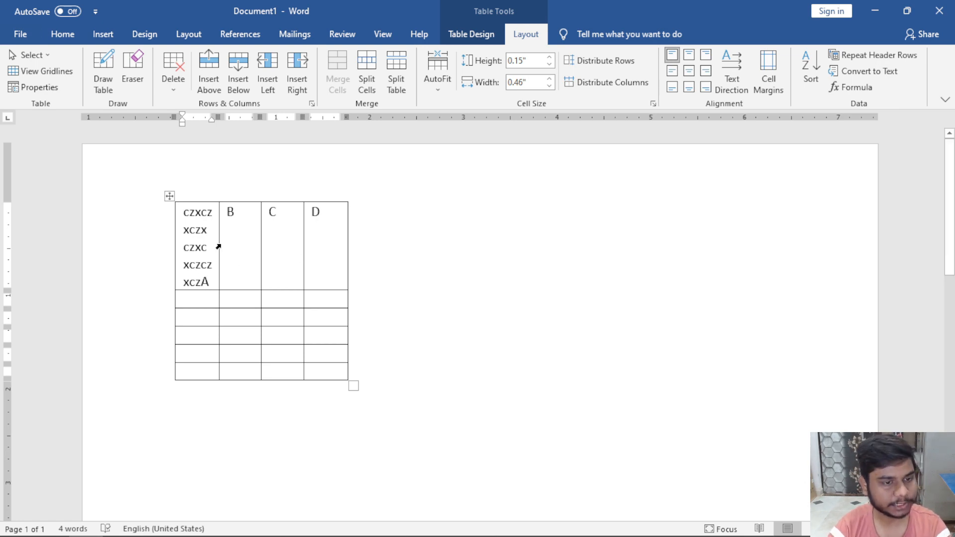
left_click(247, 212)
type("czxczx")
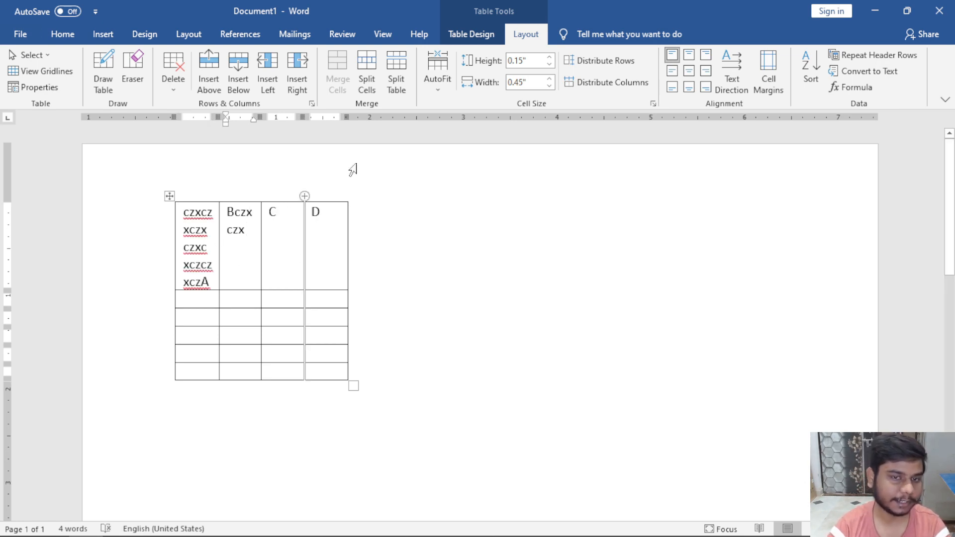
Stretch the table to full page width with AutoFit Window, then drag it back narrower.
left_click(438, 75)
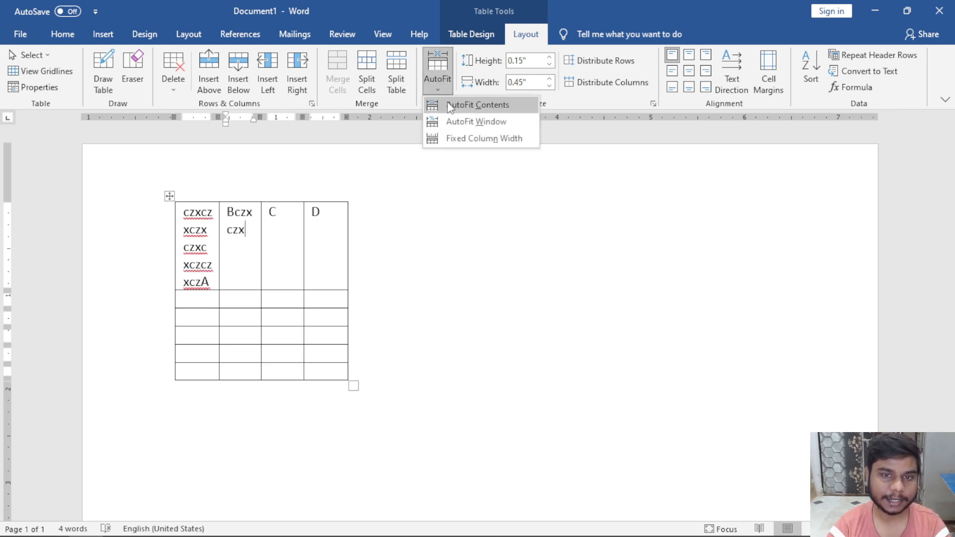
left_click(474, 124)
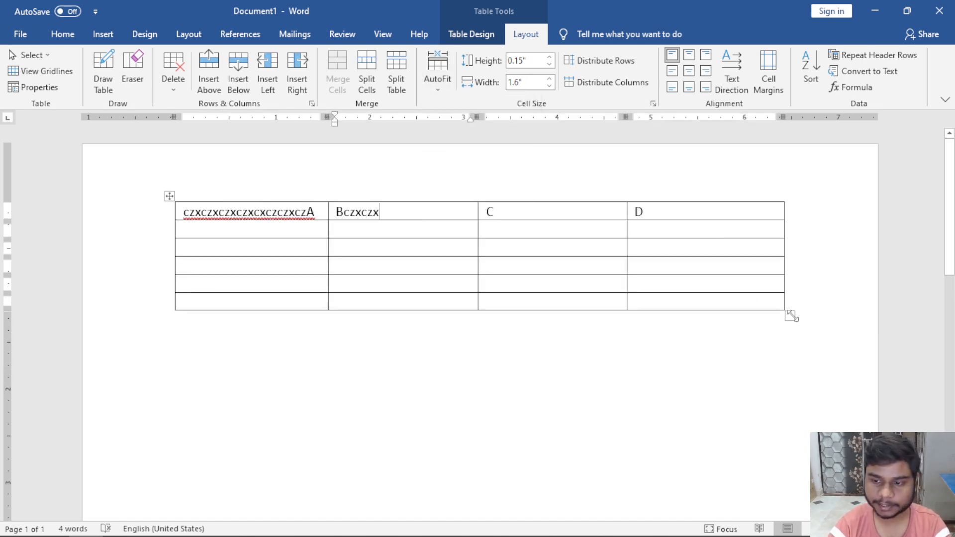
left_click_drag(790, 316, 382, 295)
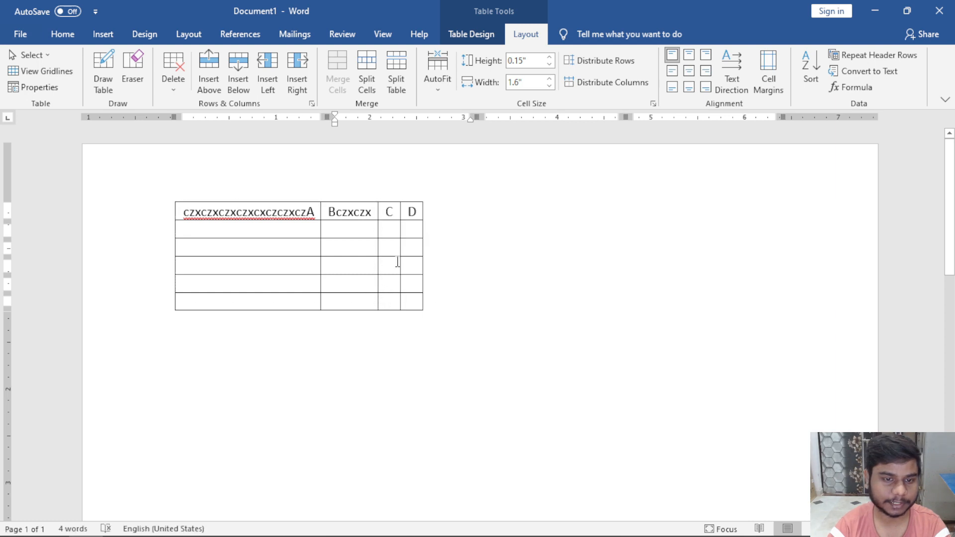
Lock columns at Fixed Column Width and type long 'vxcvxc…' text so header C wraps onto two lines.
left_click(398, 211)
type("vxcvxcvx")
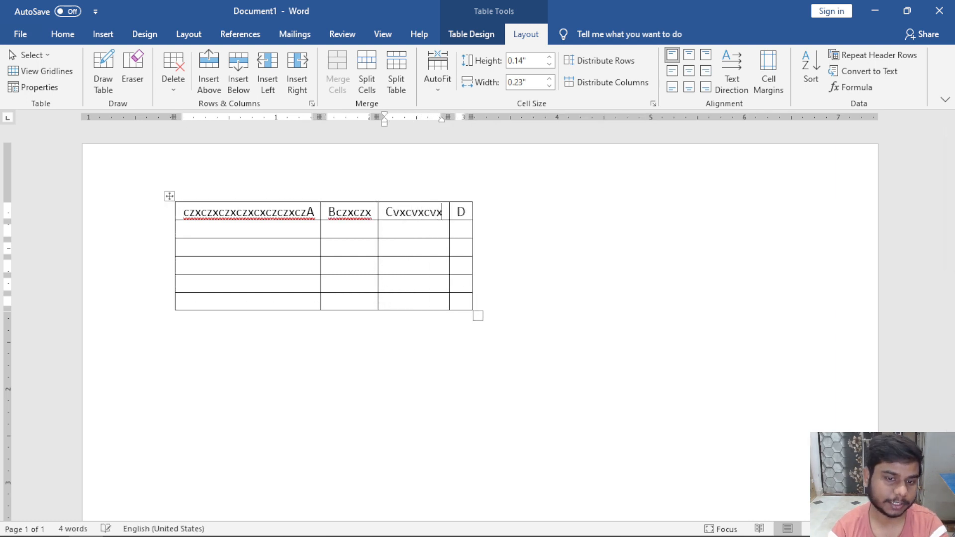
type("cvxcvxcvcxvxc")
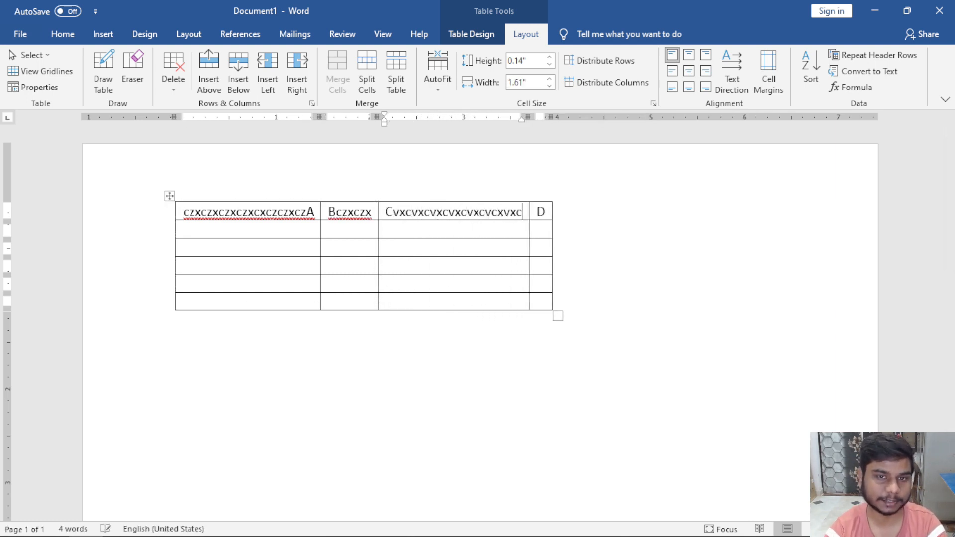
left_click(439, 91)
left_click(455, 138)
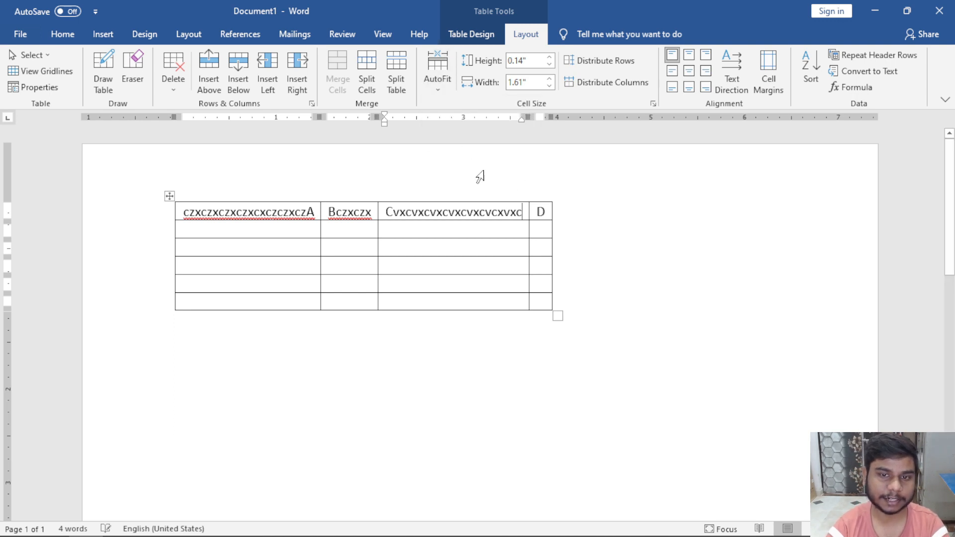
type("vxcvxcvxc")
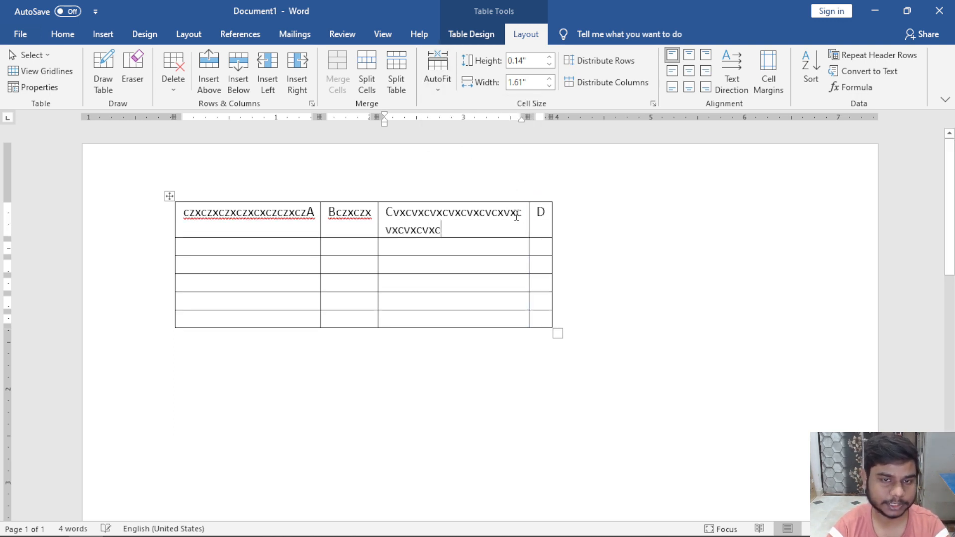
left_click(440, 91)
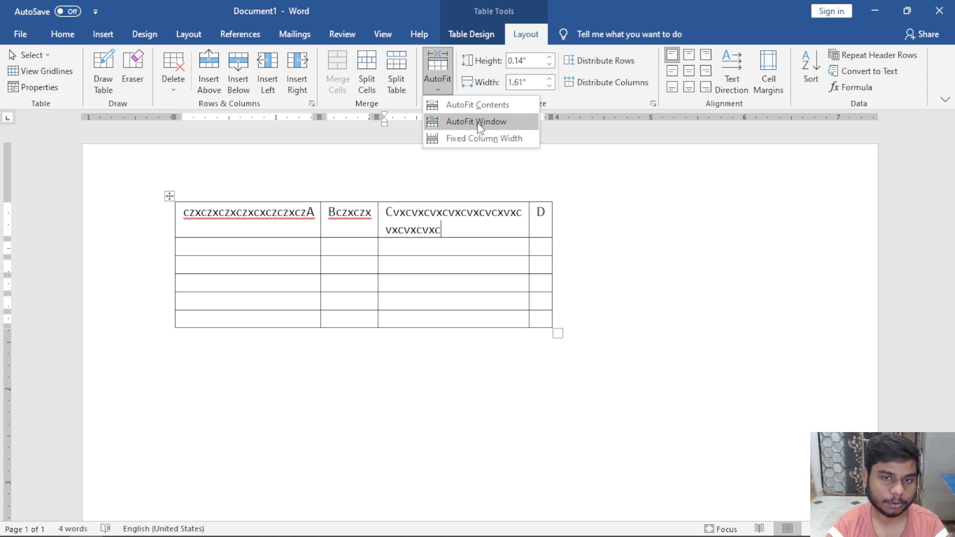
left_click(497, 192)
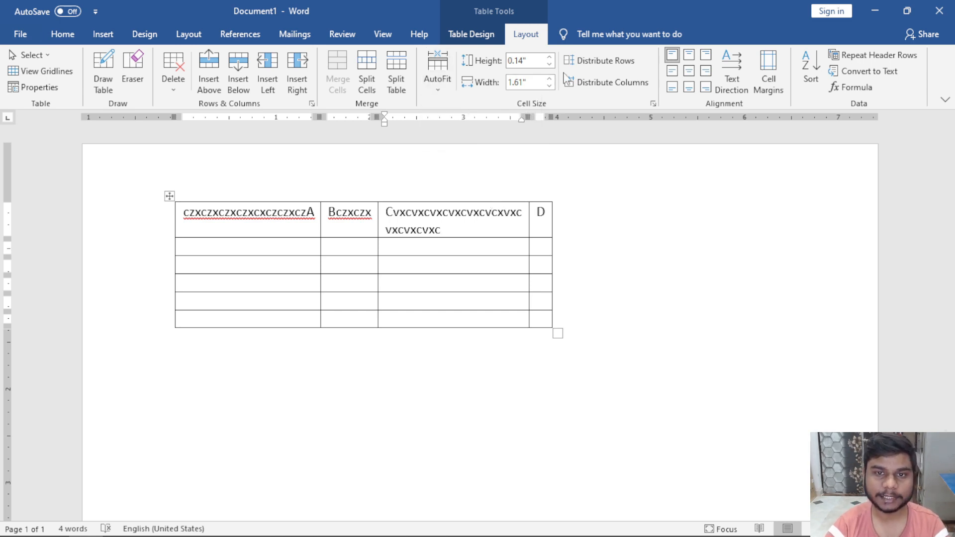
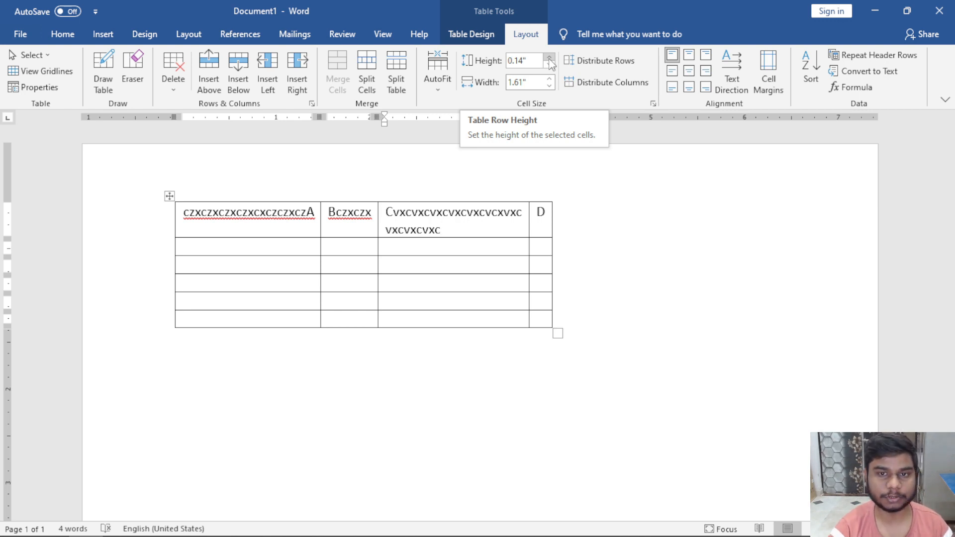
Raise the first row's height with the Height spinner, trying values up to 1.4 inches.
left_click(550, 58)
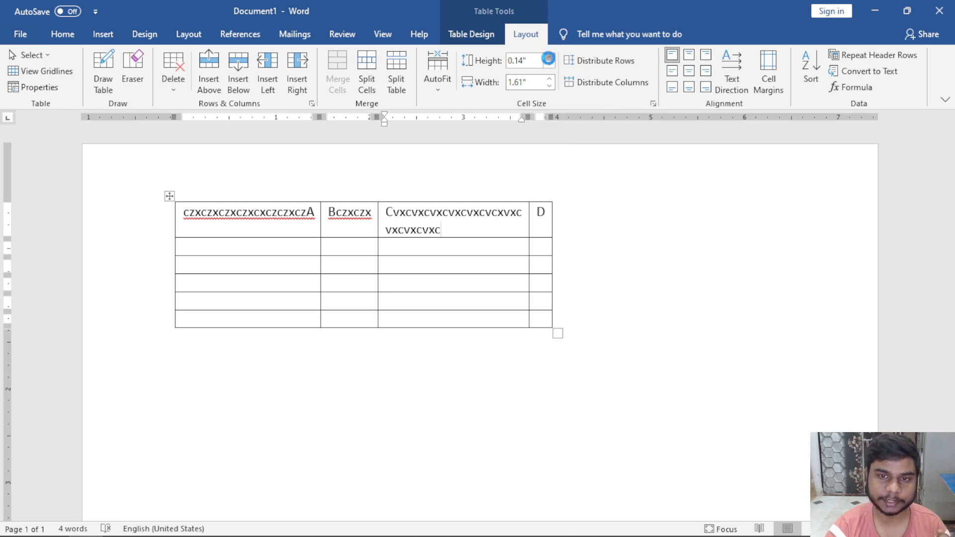
left_click(550, 58)
left_click(549, 58)
left_click(550, 58)
left_click(549, 57)
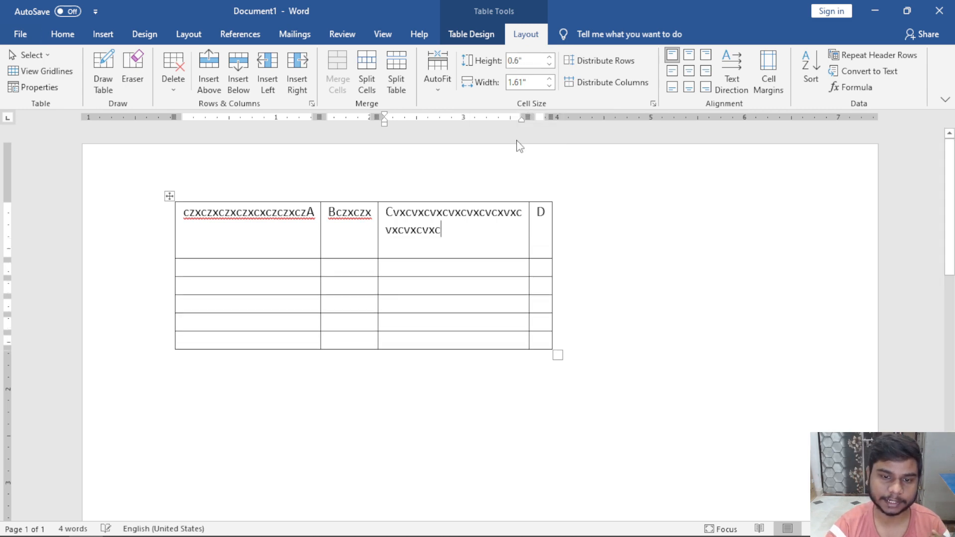
left_click(549, 56)
left_click(550, 56)
left_click(549, 57)
left_click(549, 56)
left_click(549, 57)
left_click(550, 57)
left_click(549, 57)
left_click(549, 57)
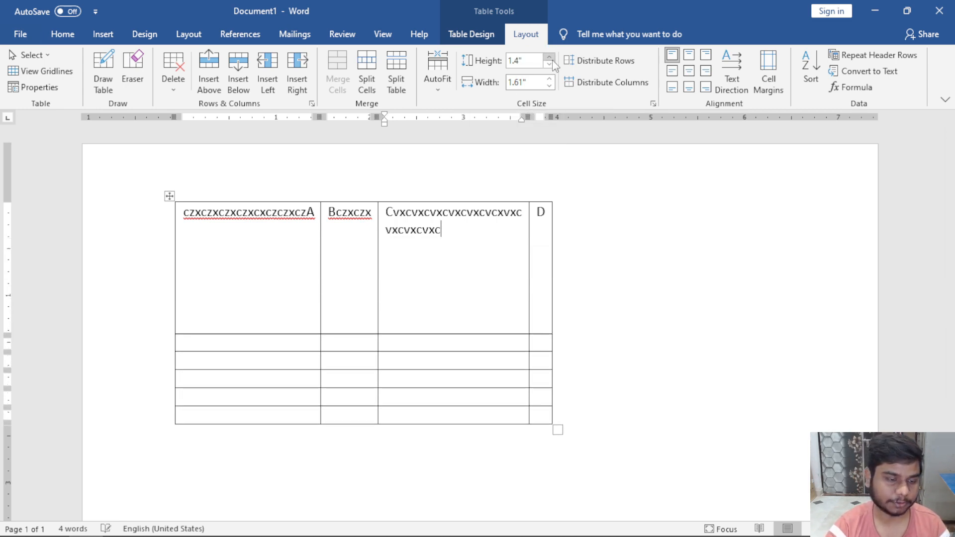
left_click_drag(241, 238, 474, 397)
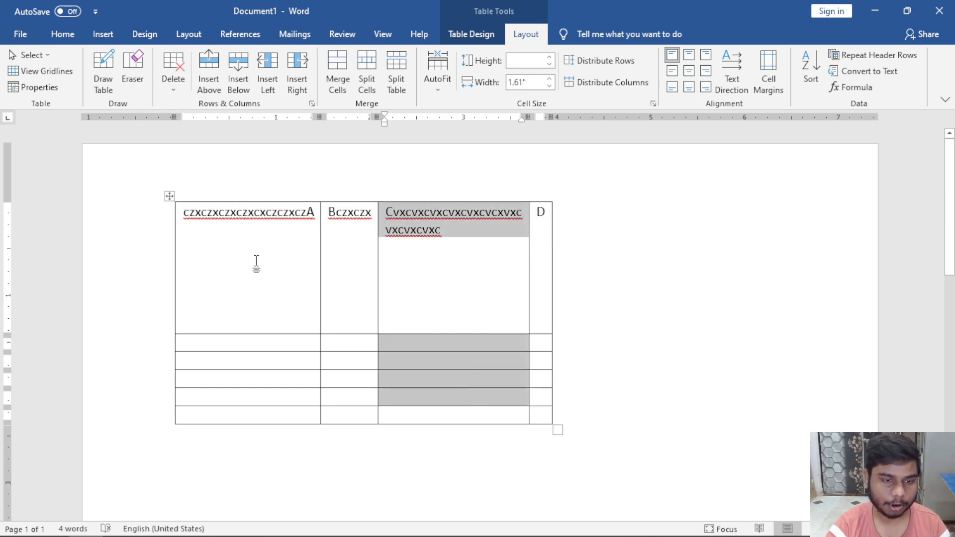
left_click_drag(255, 265, 542, 271)
left_click(497, 247)
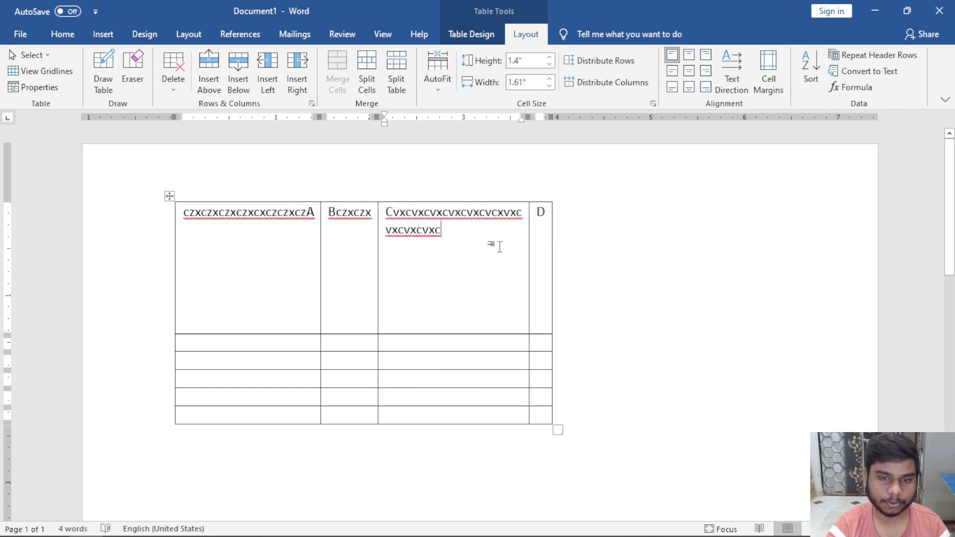
left_click(549, 56)
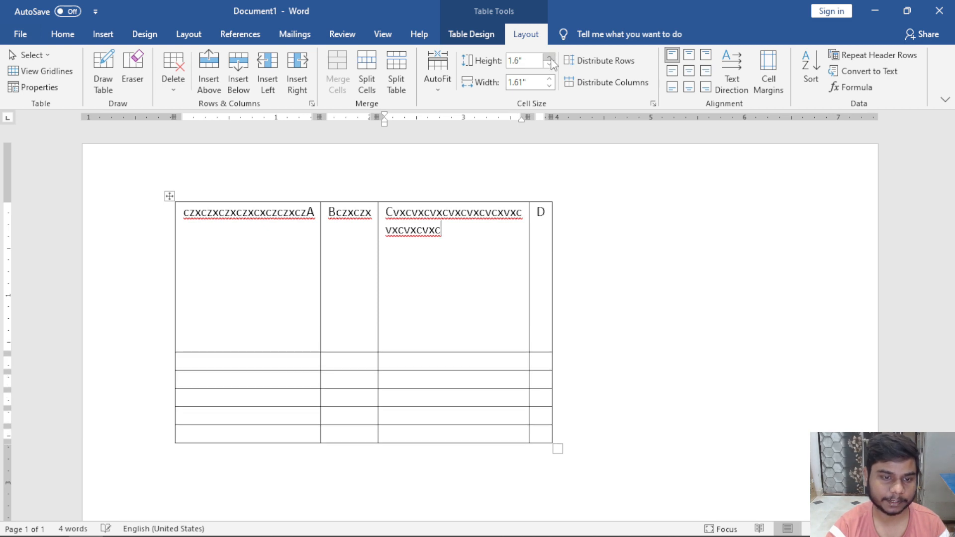
Select the whole table and take every row from 0.2 up to 0.6 inches.
left_click(169, 196)
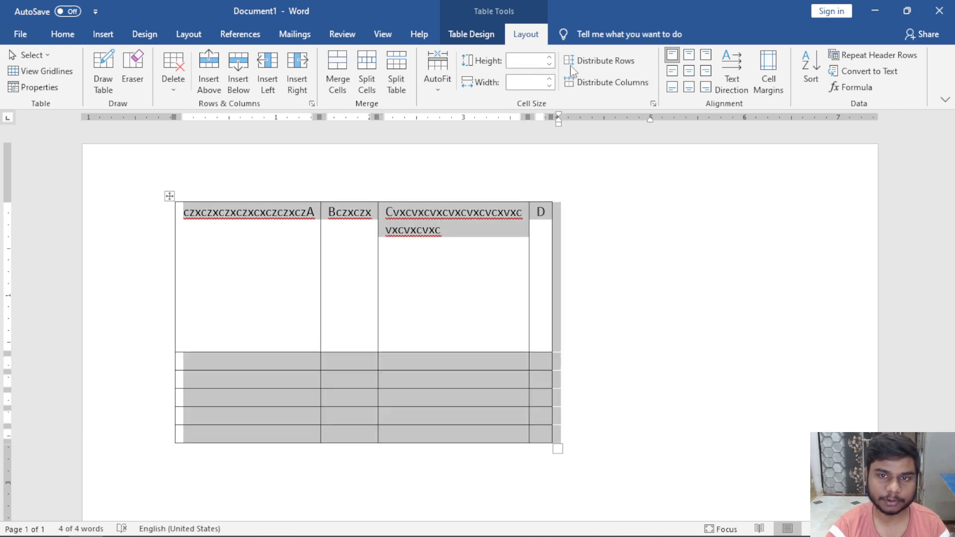
left_click(550, 63)
left_click(550, 57)
left_click(549, 57)
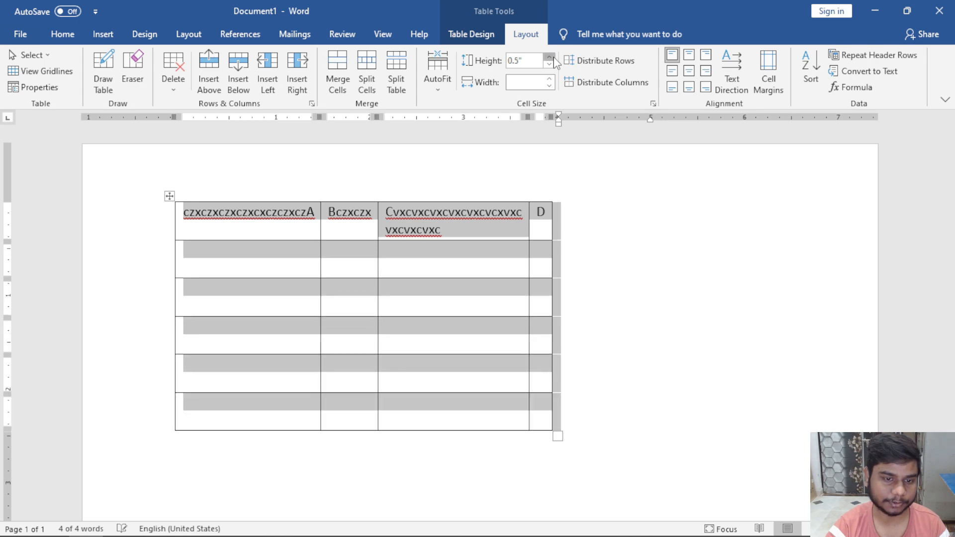
left_click(549, 57)
left_click(550, 57)
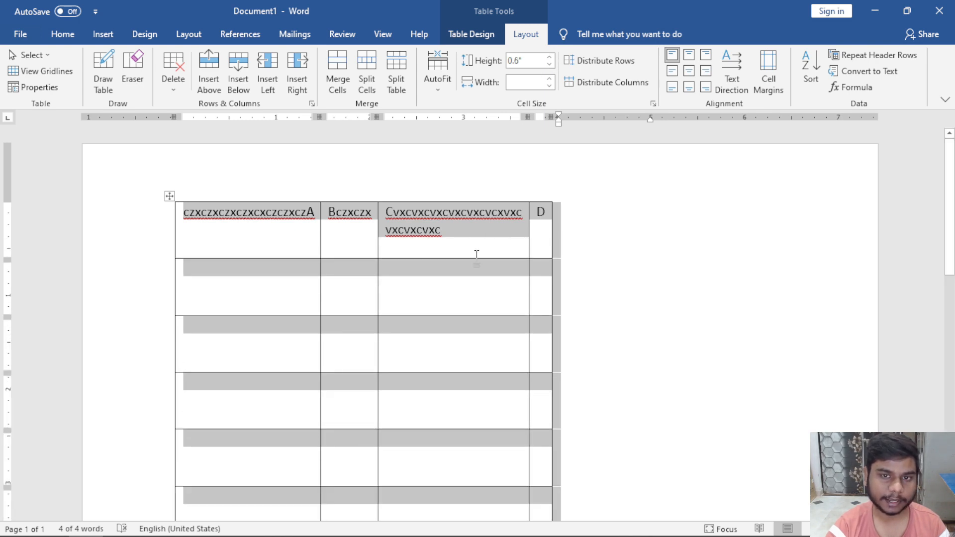
left_click(475, 278)
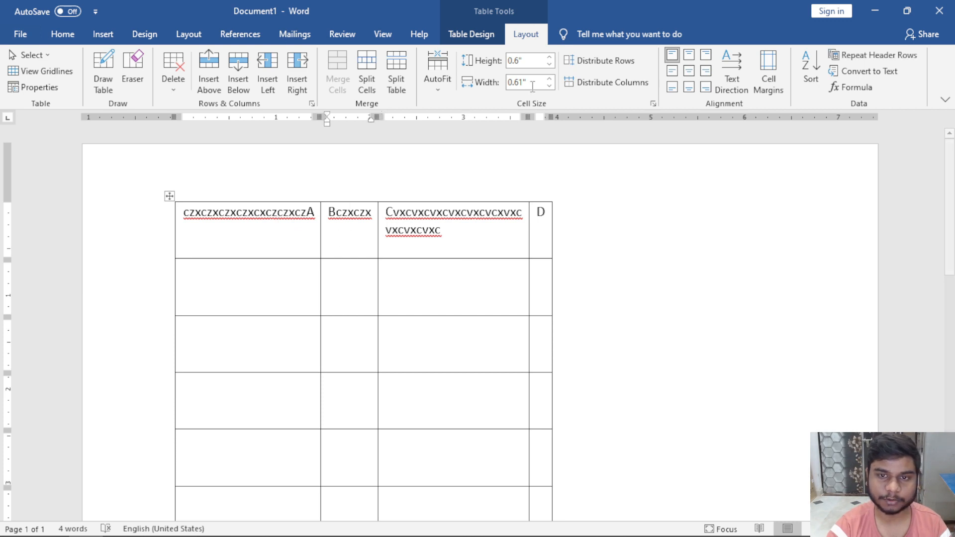
Widen the Bczxczx column with the Width spinner.
left_click(348, 234)
left_click(549, 79)
left_click(549, 79)
left_click(550, 80)
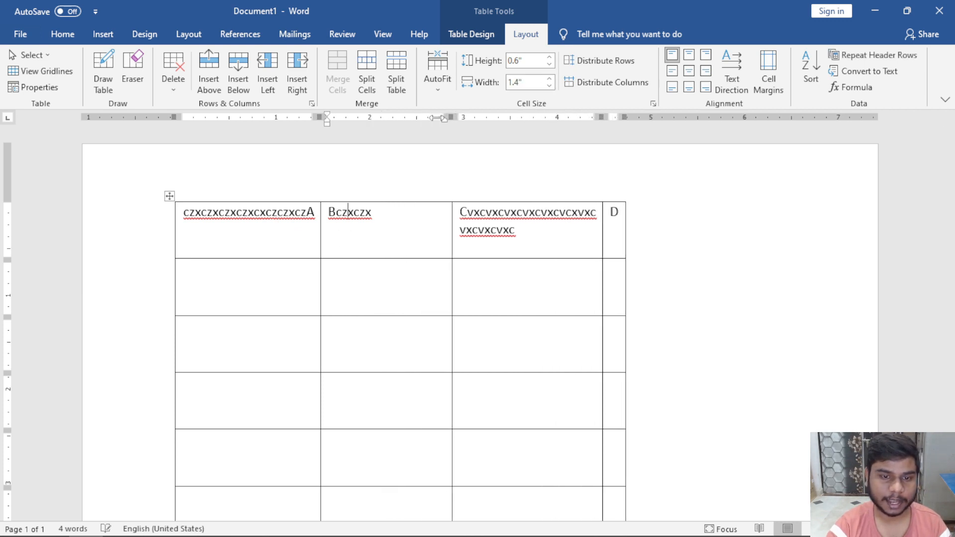
Select the whole table and step all columns from 0.4 up to 1.5 inches wide.
left_click(170, 196)
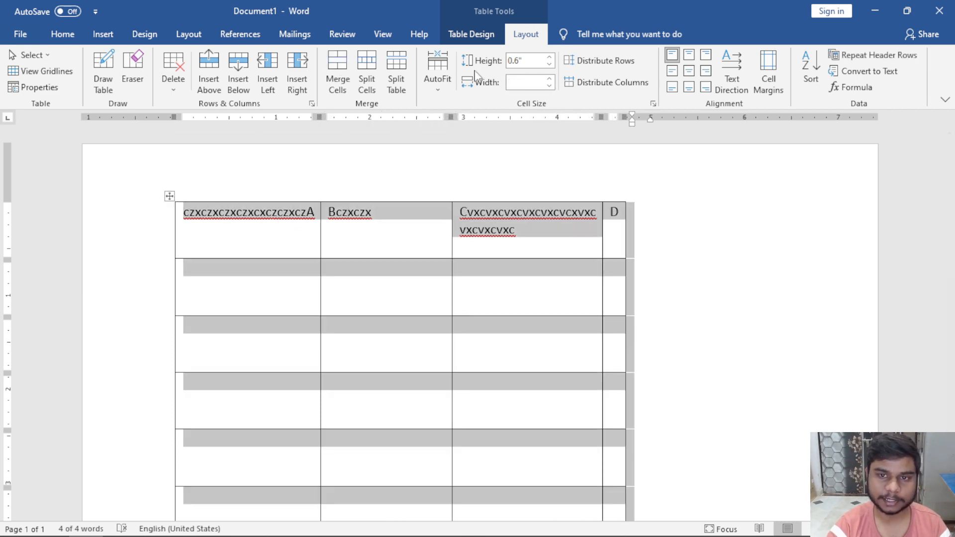
left_click(550, 80)
left_click(549, 80)
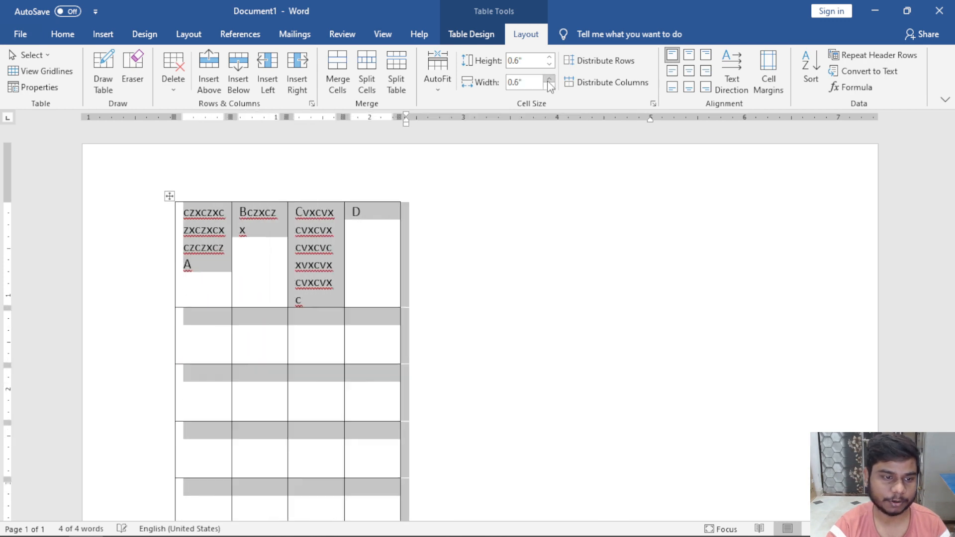
left_click(549, 79)
left_click(549, 79)
left_click(550, 80)
left_click(550, 81)
left_click(550, 81)
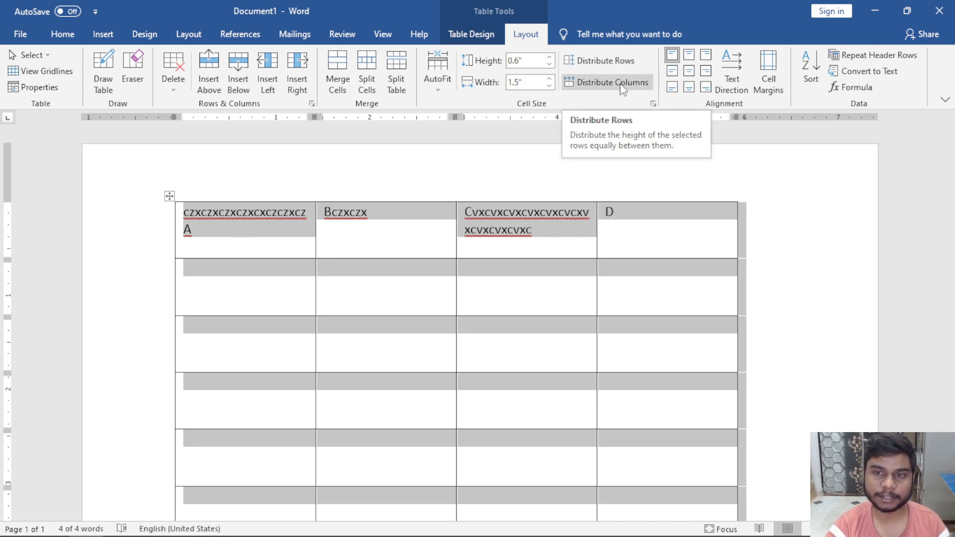
left_click(651, 284)
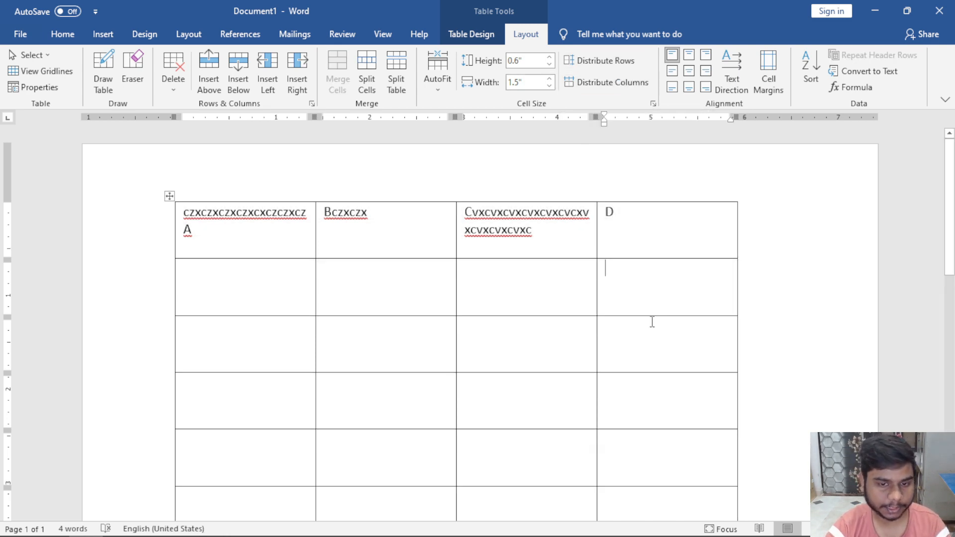
Make the table shorter and wider, then narrow the first three columns so the last widens.
scroll(652, 322, "down", 4, "ctrl")
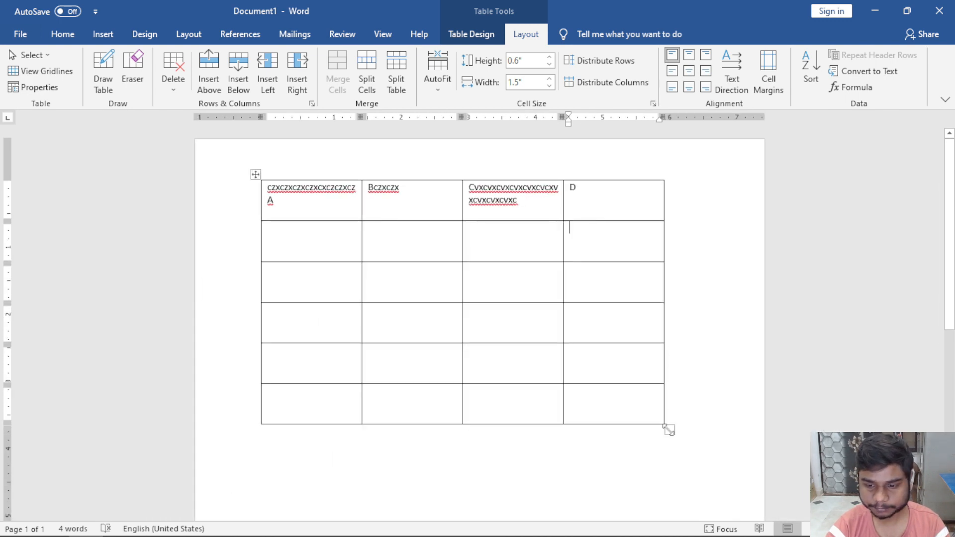
left_click_drag(664, 430, 716, 330)
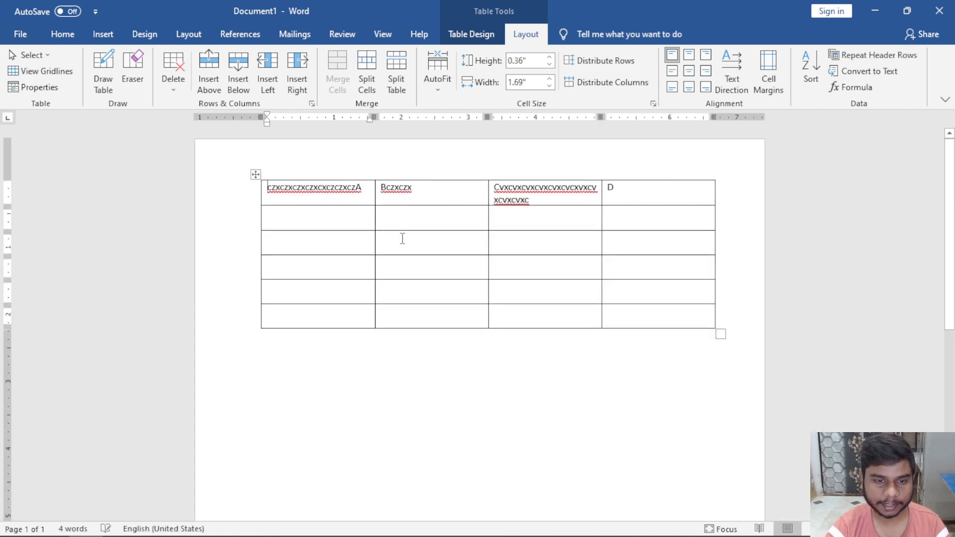
scroll(427, 284, "up", 3, "ctrl")
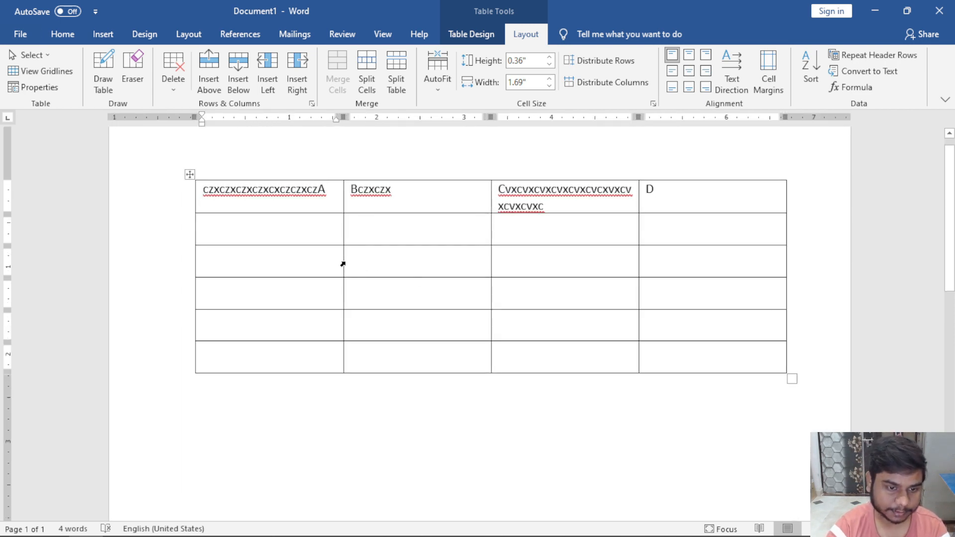
left_click_drag(342, 266, 256, 261)
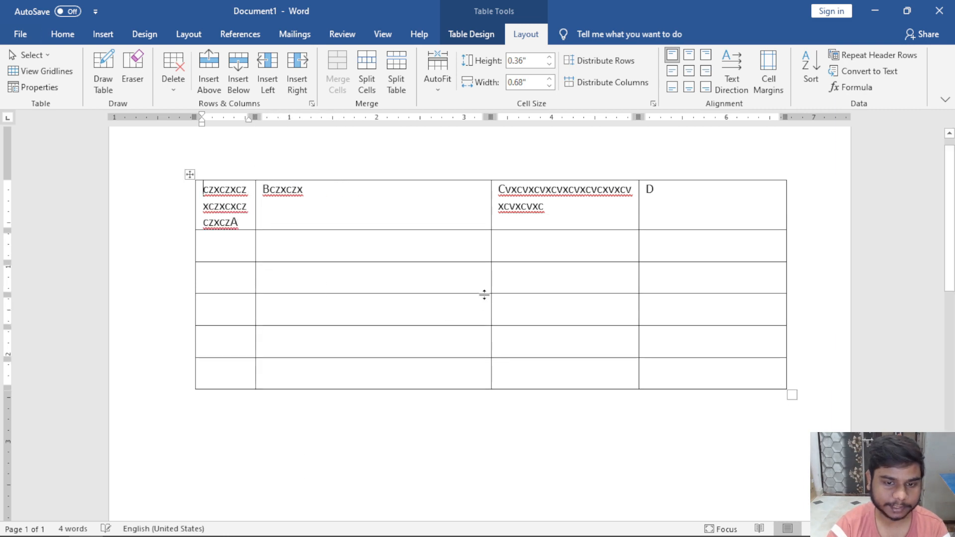
left_click_drag(490, 284, 435, 282)
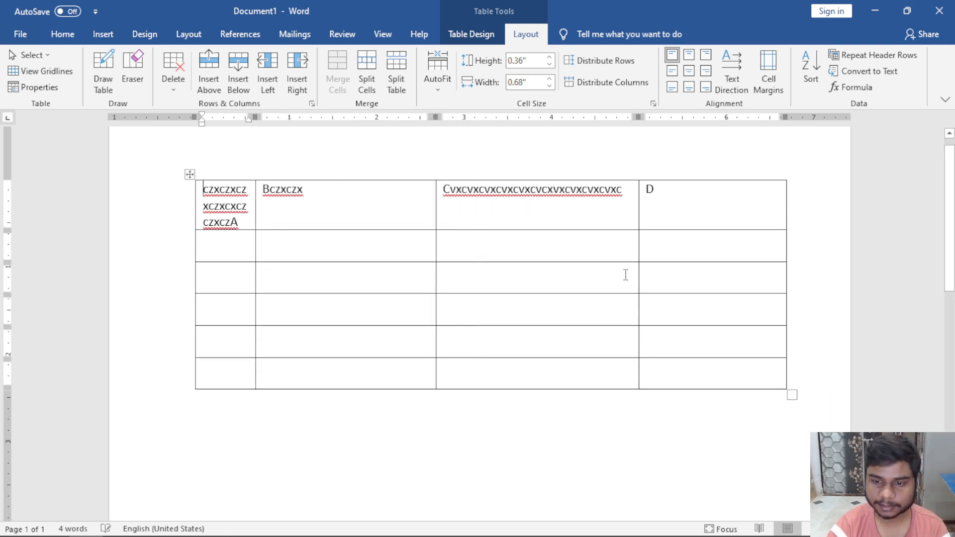
left_click_drag(637, 271, 376, 266)
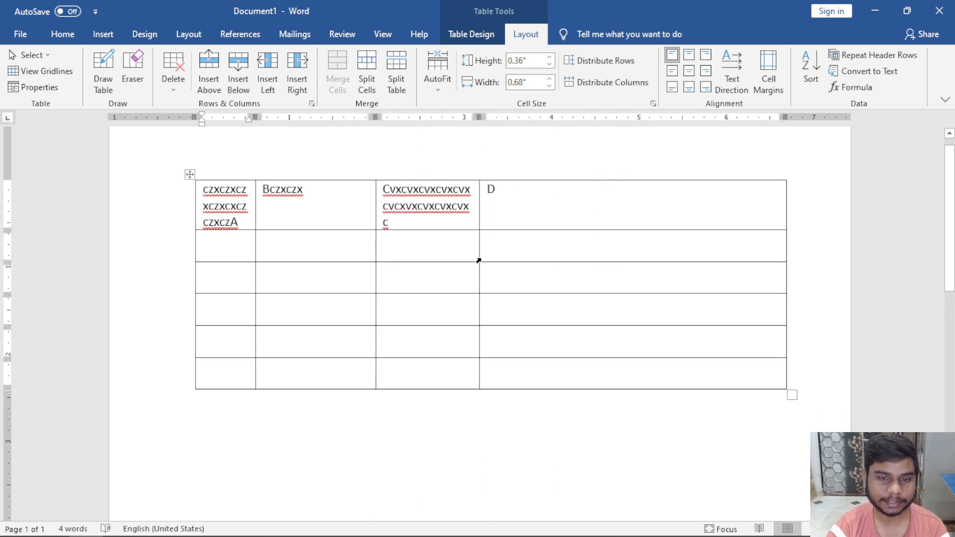
Undo a single-cell width change, nudge the third column narrower, and select the table.
left_click(479, 261)
left_click_drag(477, 255, 465, 254)
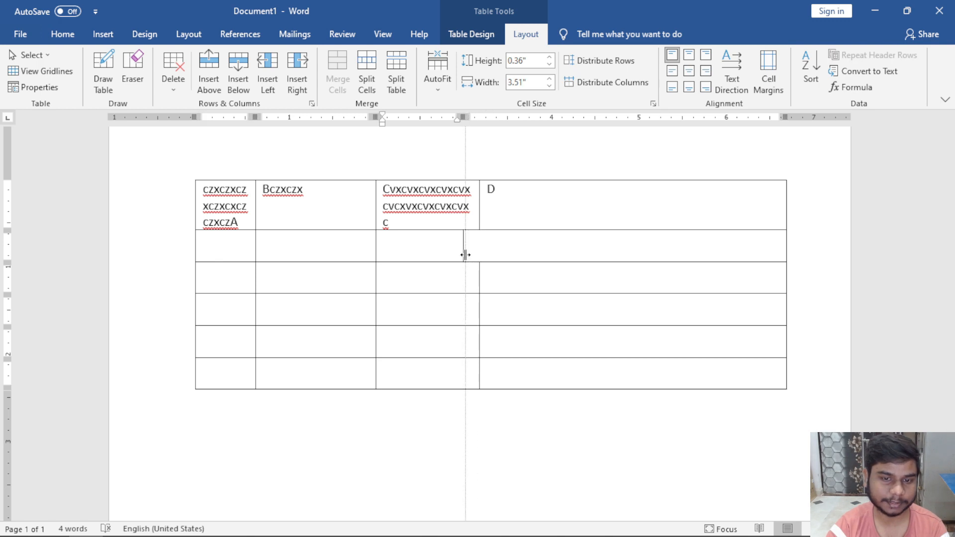
left_click(532, 320)
key("ctrl+z")
left_click(490, 277)
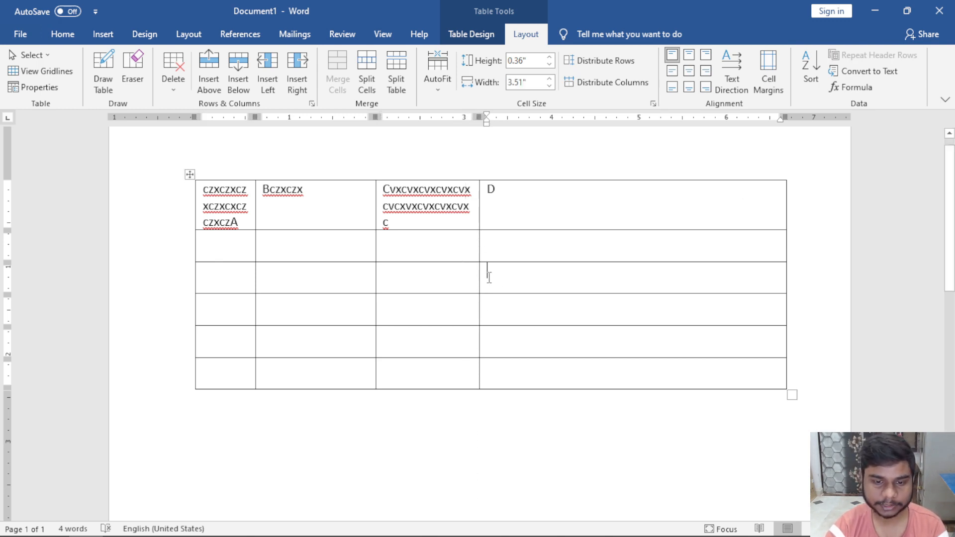
left_click_drag(479, 279, 474, 280)
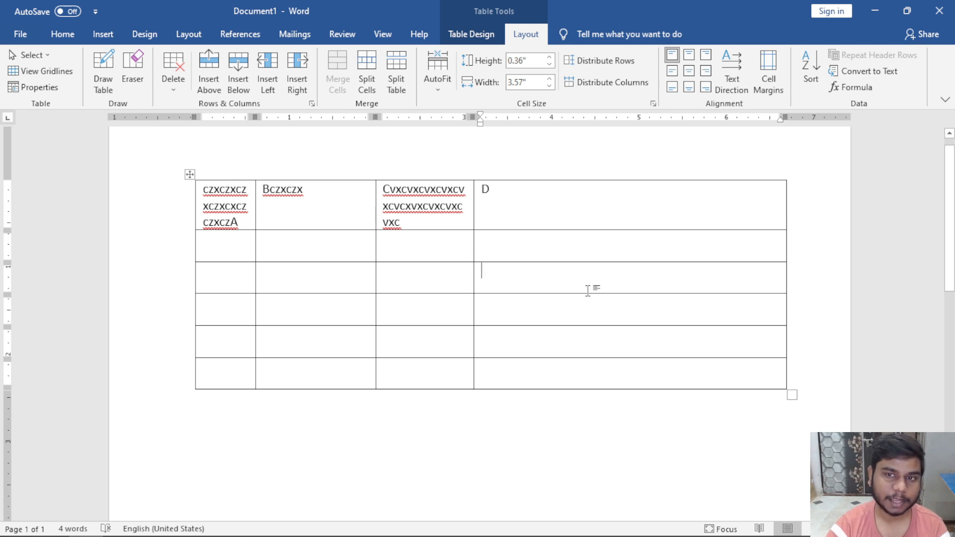
left_click(189, 174)
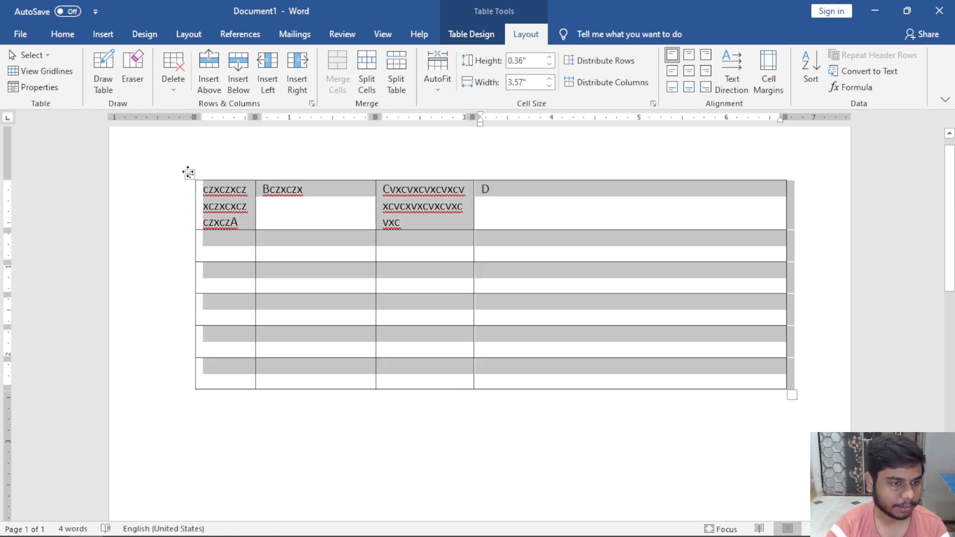
left_click(628, 94)
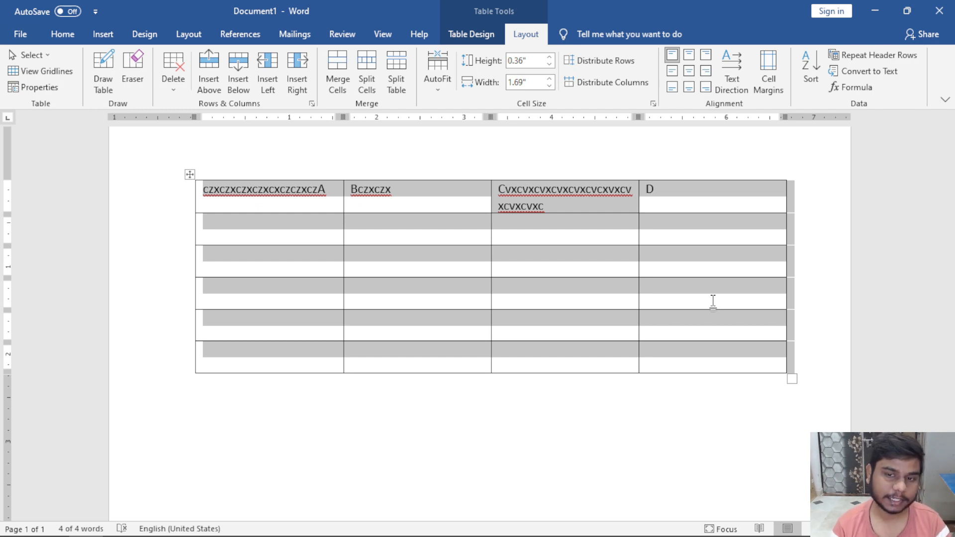
key("ctrl+z")
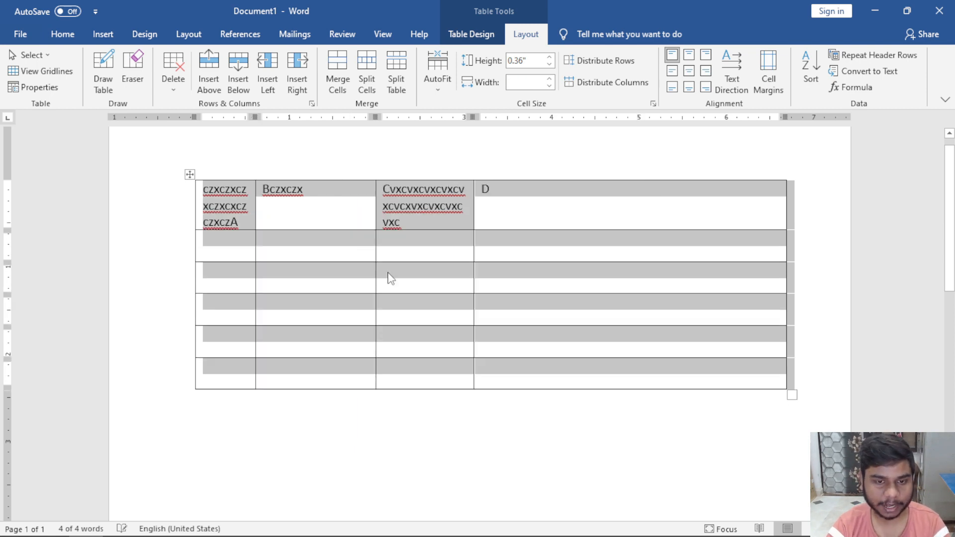
left_click(388, 274)
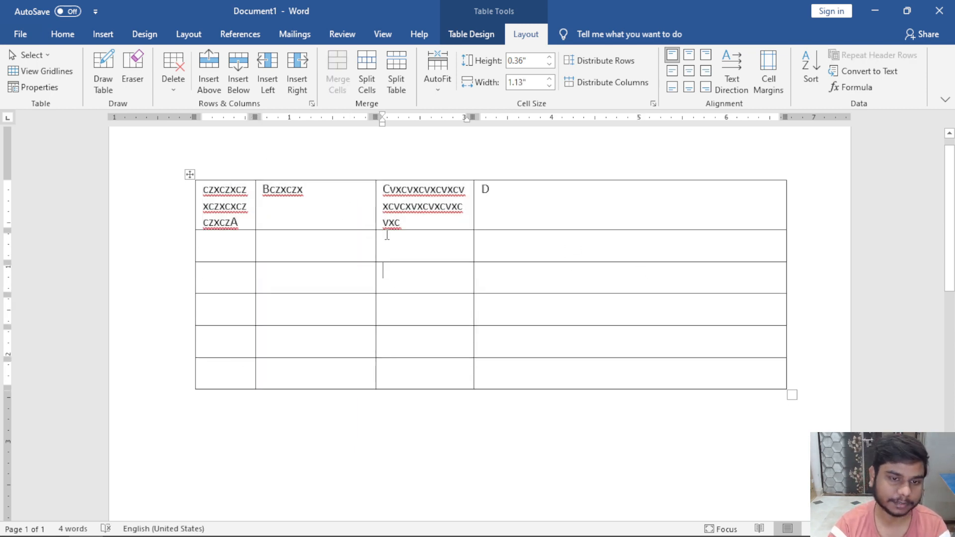
left_click(189, 176)
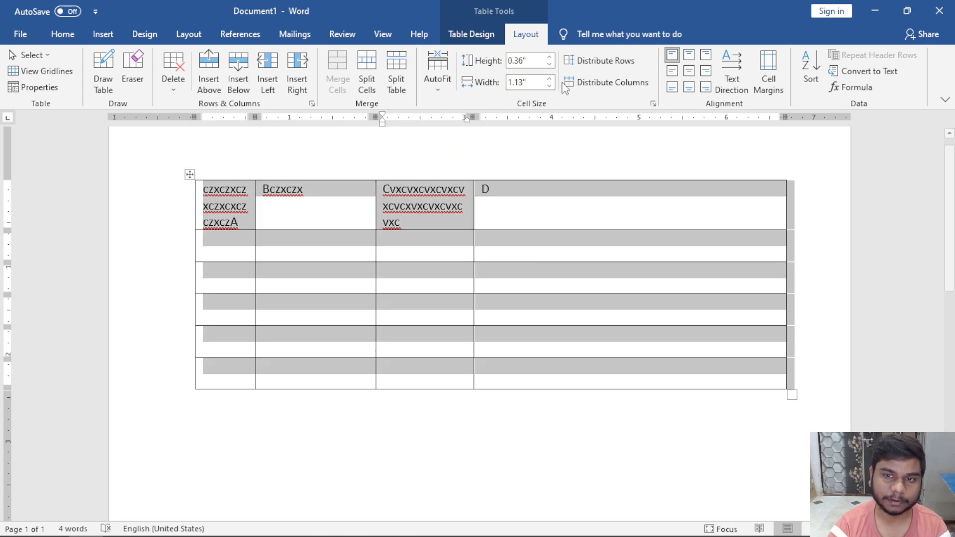
left_click(616, 84)
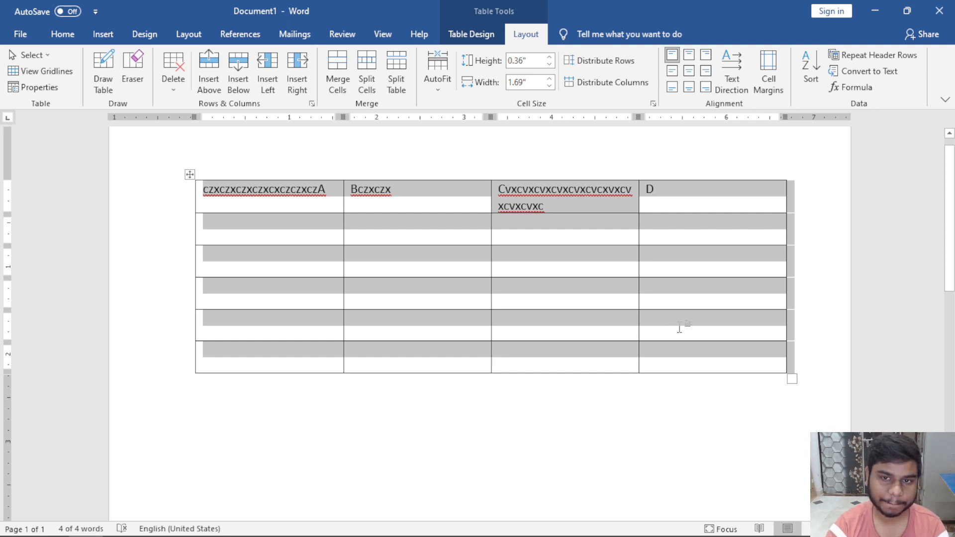
left_click(324, 234)
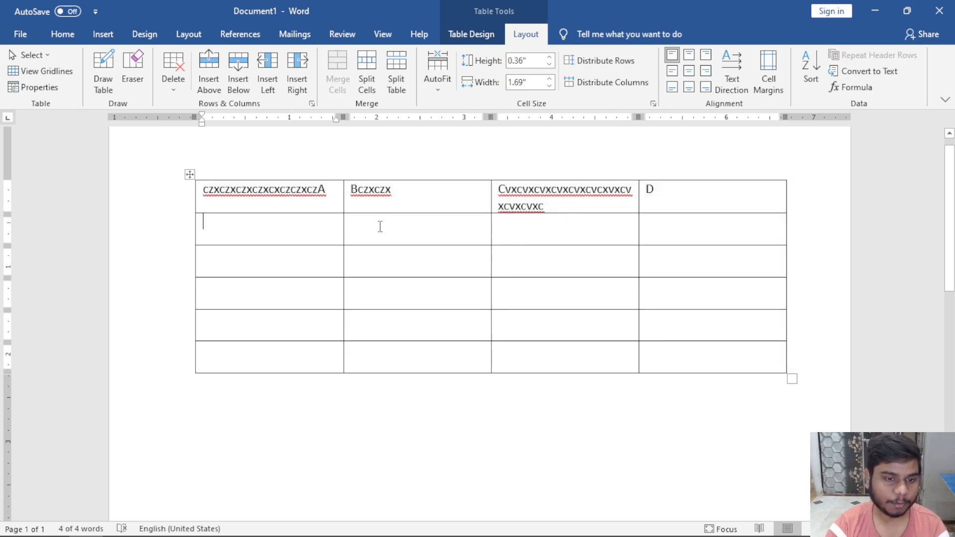
Drag row borders to make the first row and row 3 much taller.
left_click(388, 231)
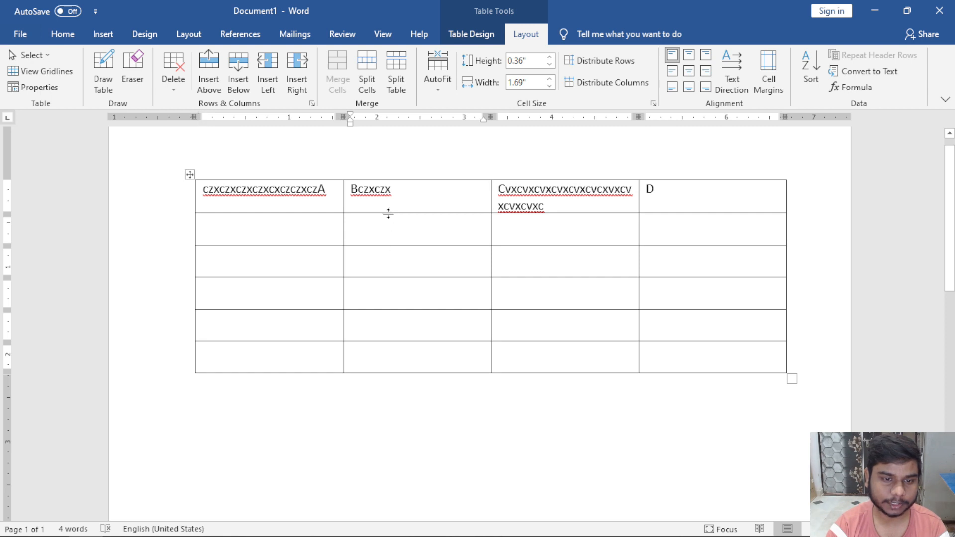
left_click_drag(389, 214, 401, 304)
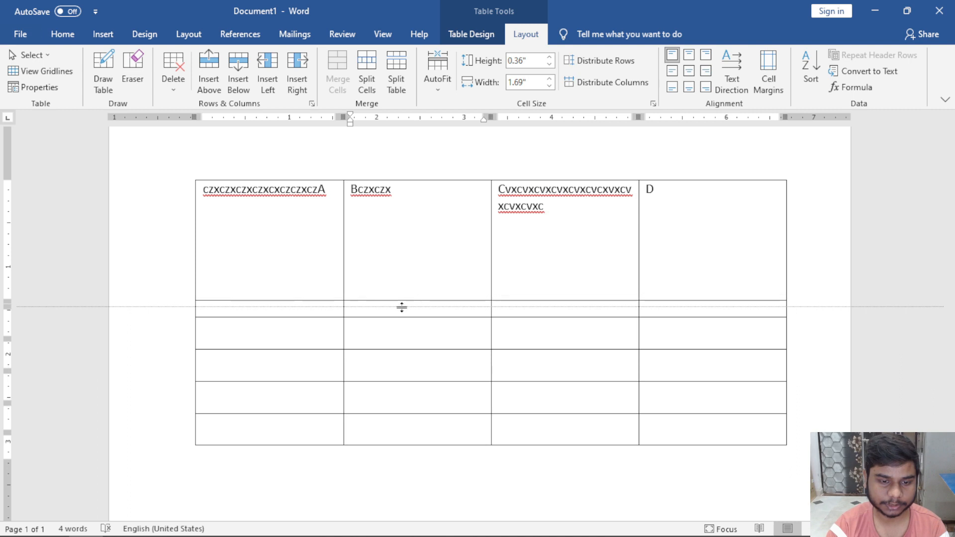
left_click(403, 354)
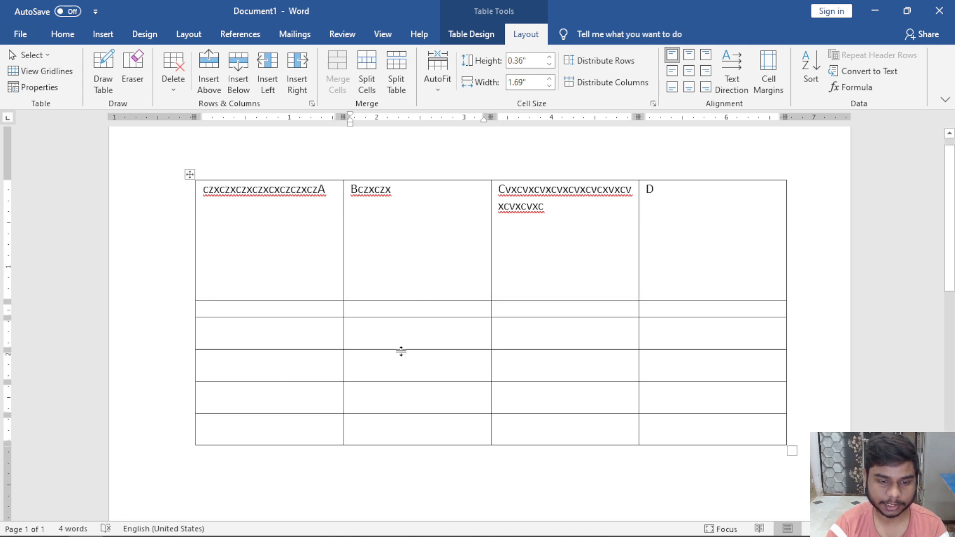
left_click_drag(401, 350, 410, 427)
scroll(429, 406, "down", 1)
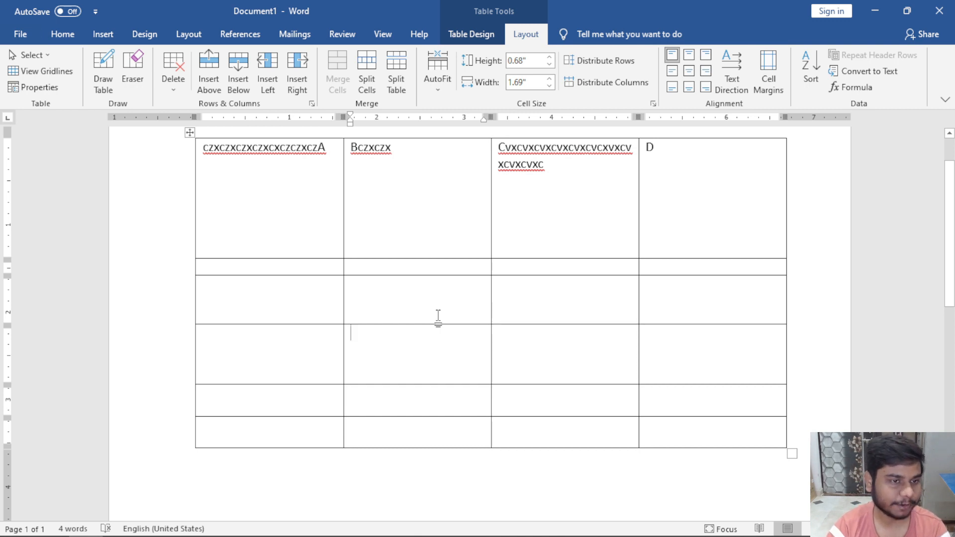
Select the whole table and apply Distribute Rows so all rows are 0.58" tall.
left_click(189, 132)
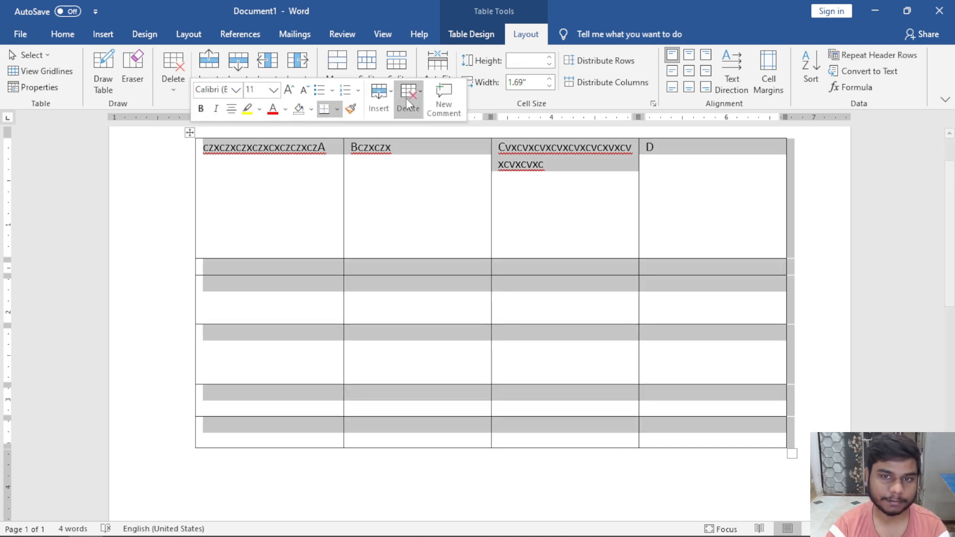
left_click(597, 61)
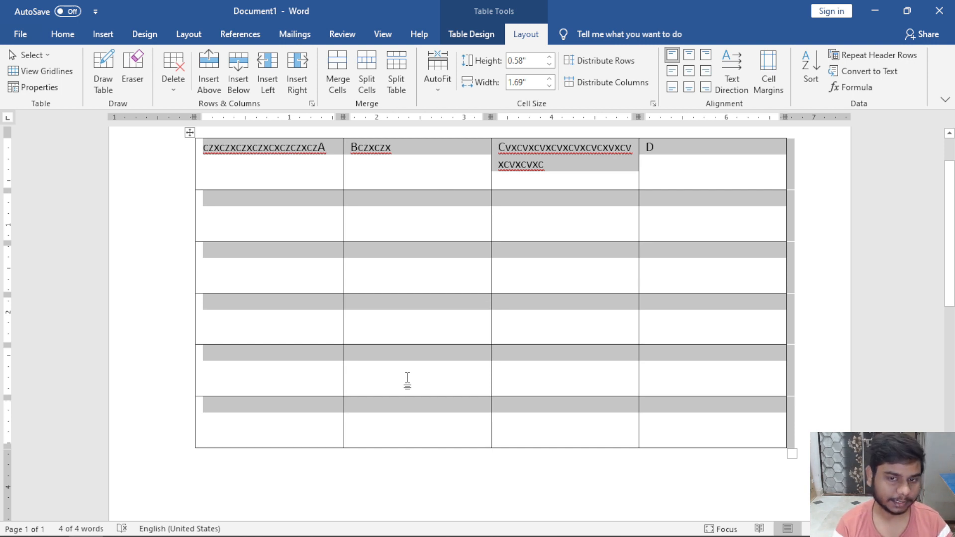
left_click(547, 274)
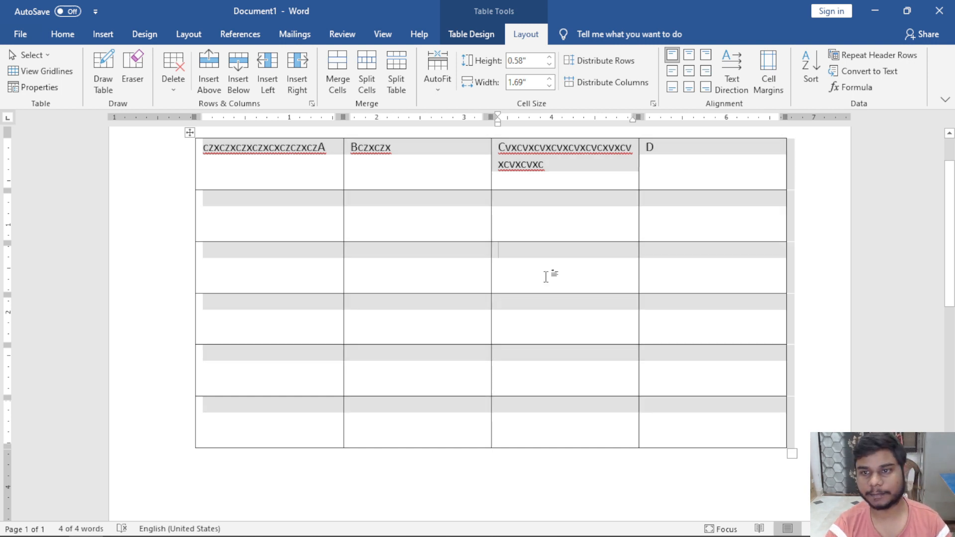
scroll(704, 214, "up", 1)
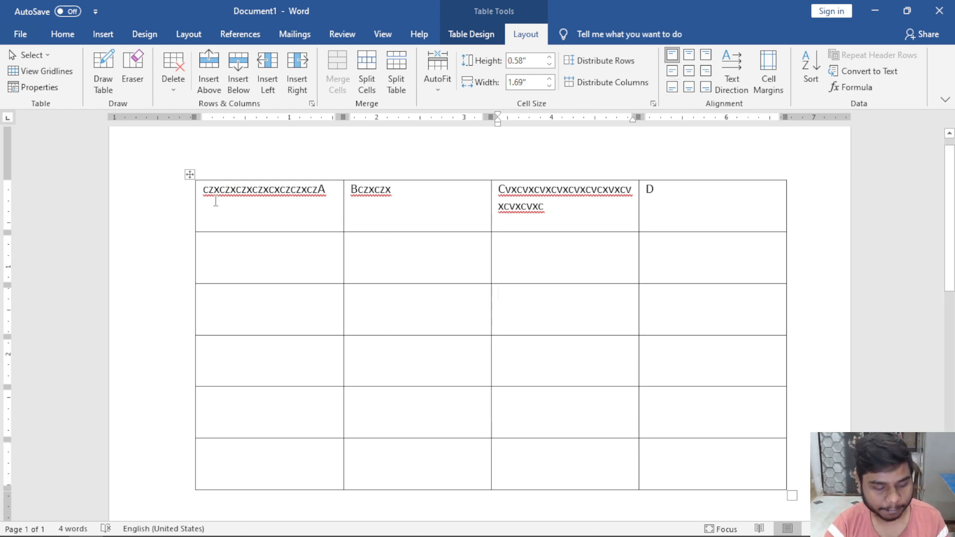
Clear all table text and enter a name in the first cell, trimmed to the first name.
left_click(190, 175)
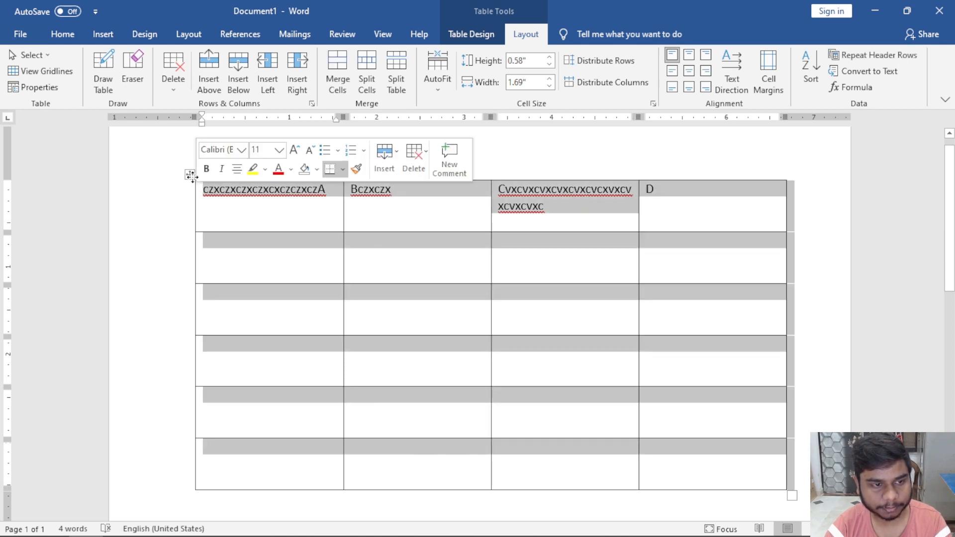
key("Delete")
left_click(194, 183)
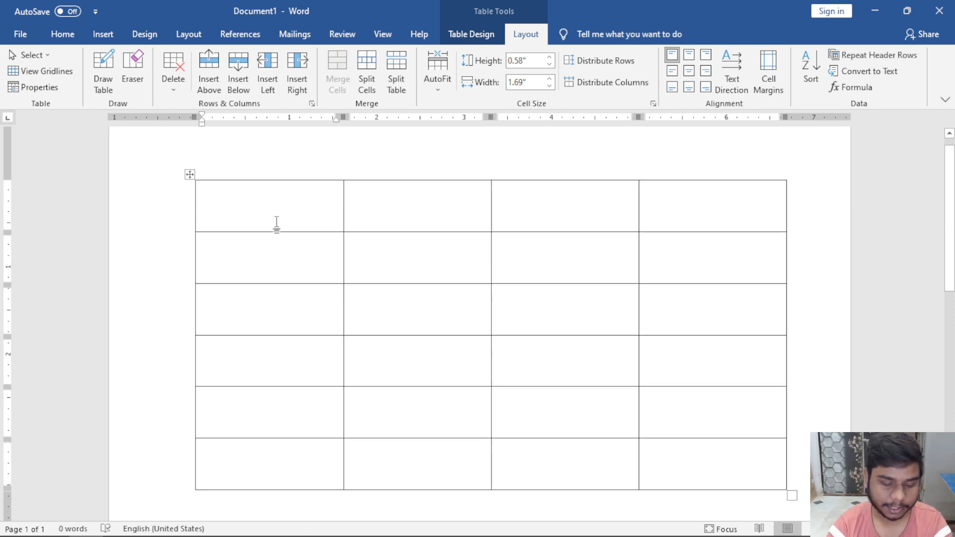
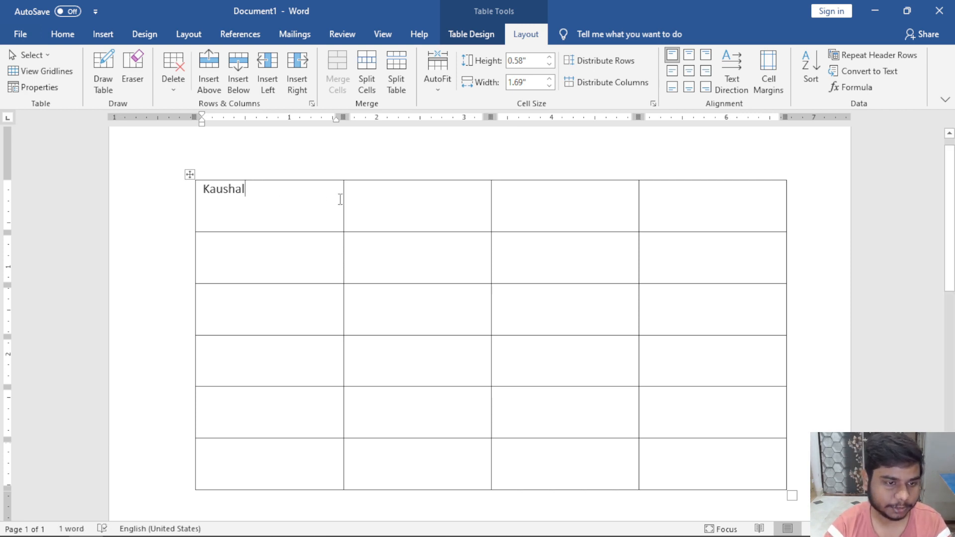
scroll(339, 199, "up", 2)
scroll(296, 207, "down", 2)
scroll(295, 207, "down", 1)
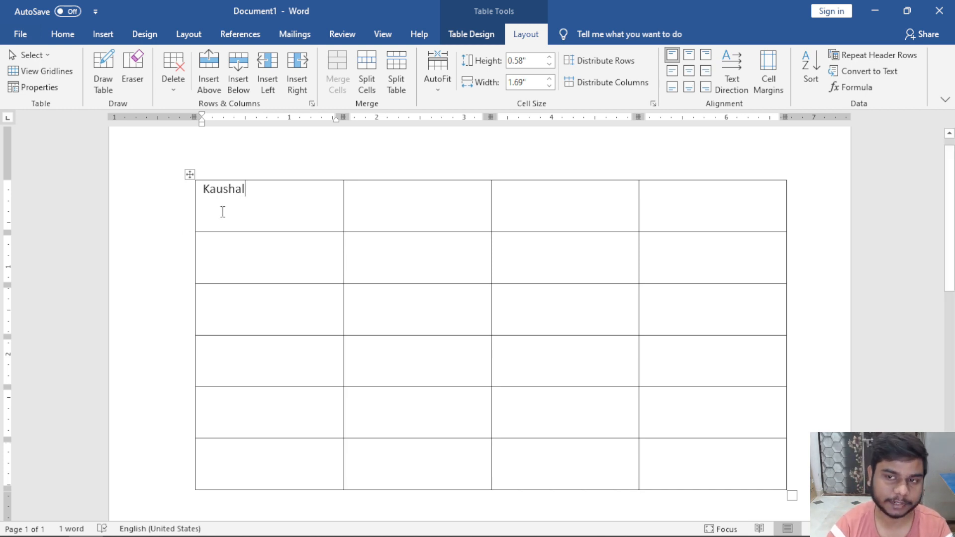
Try each cell alignment option on the name, finishing with Align Center.
left_click(689, 57)
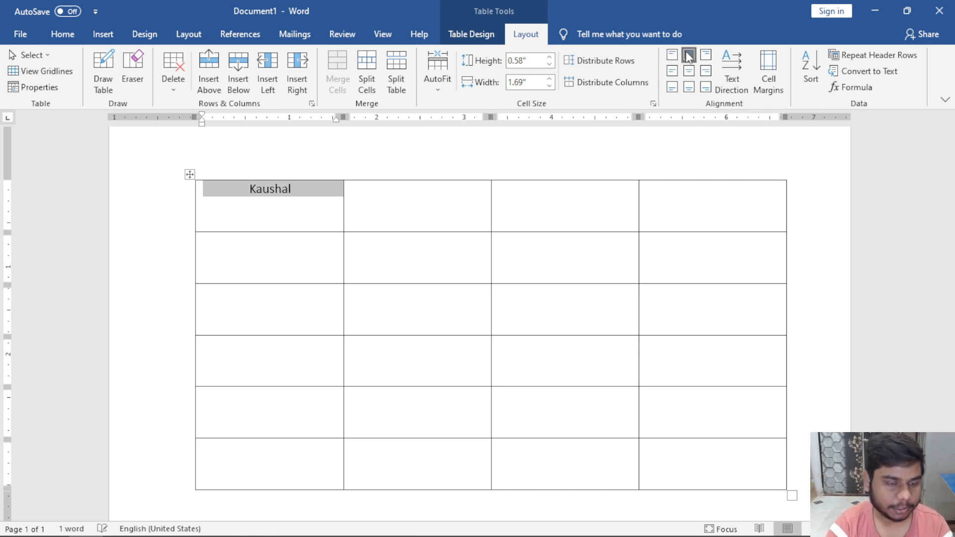
left_click(706, 55)
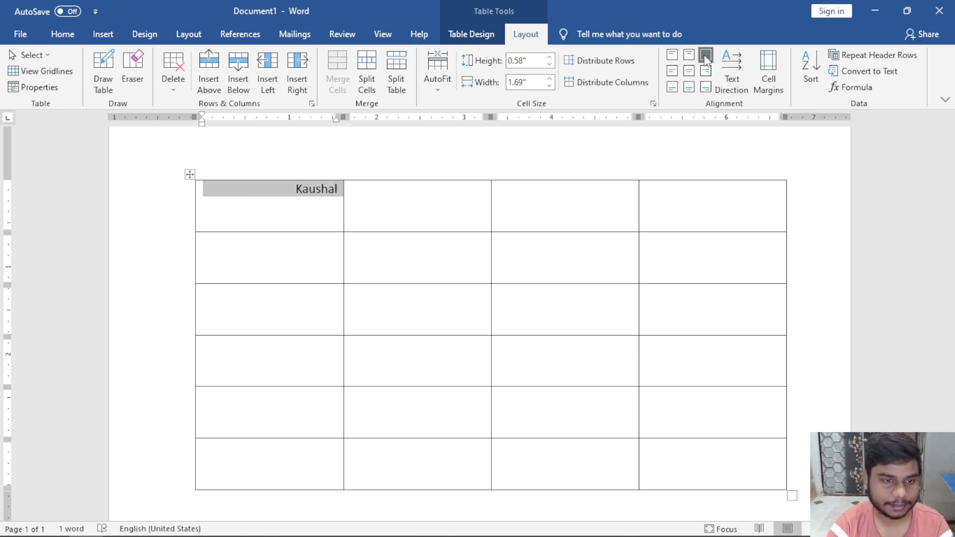
left_click(673, 71)
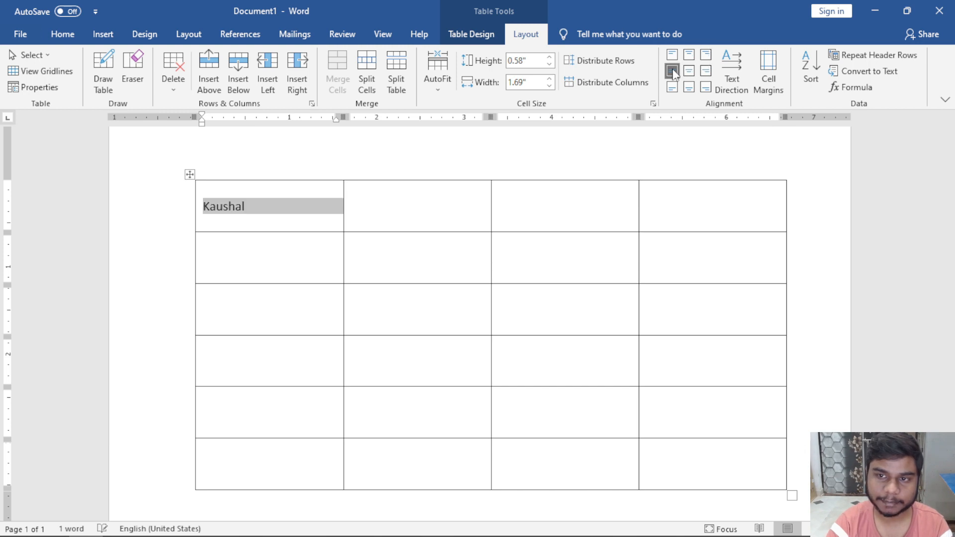
left_click(689, 72)
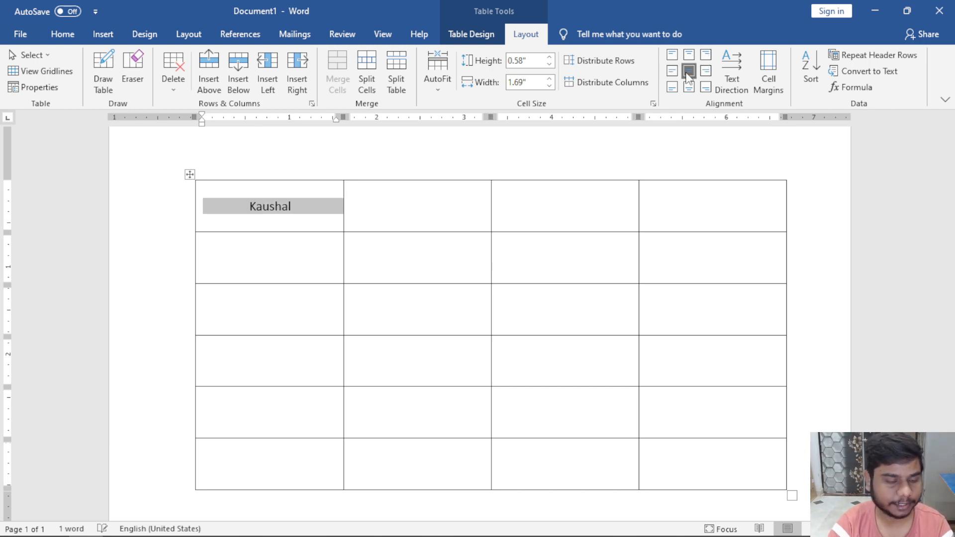
left_click(706, 71)
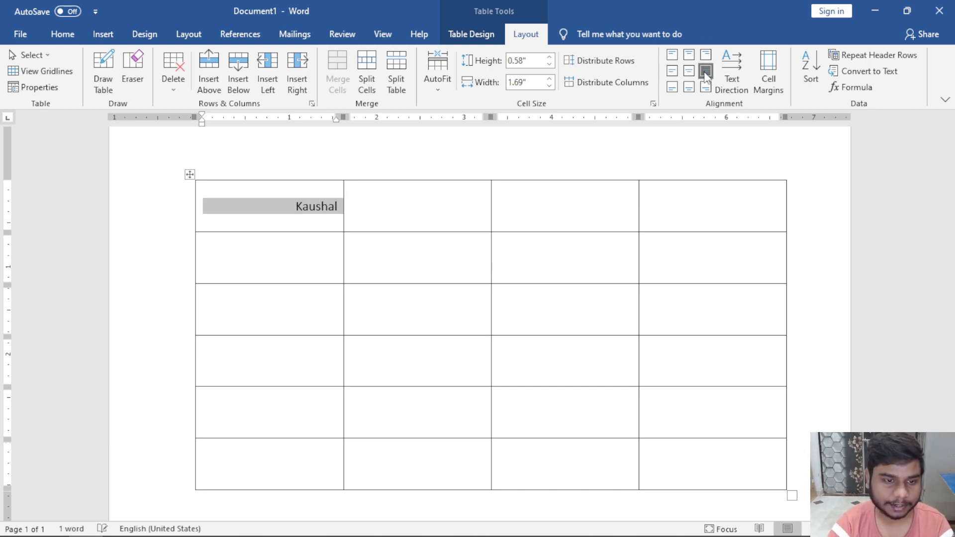
left_click(672, 71)
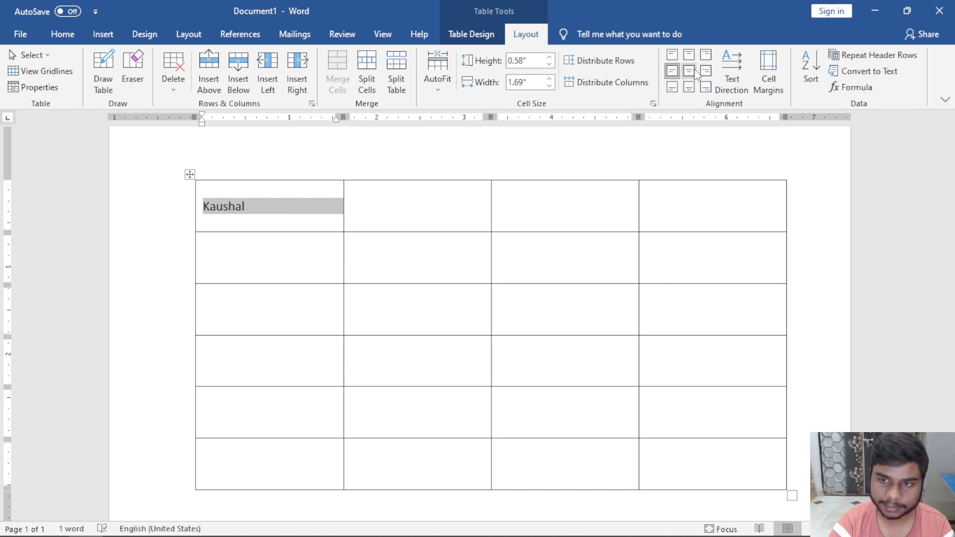
left_click(706, 72)
left_click(688, 71)
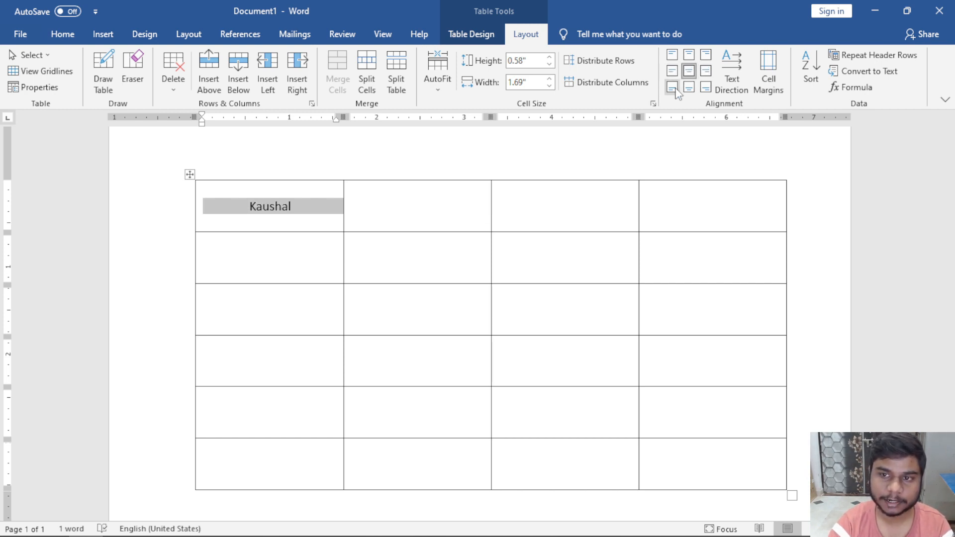
left_click(672, 88)
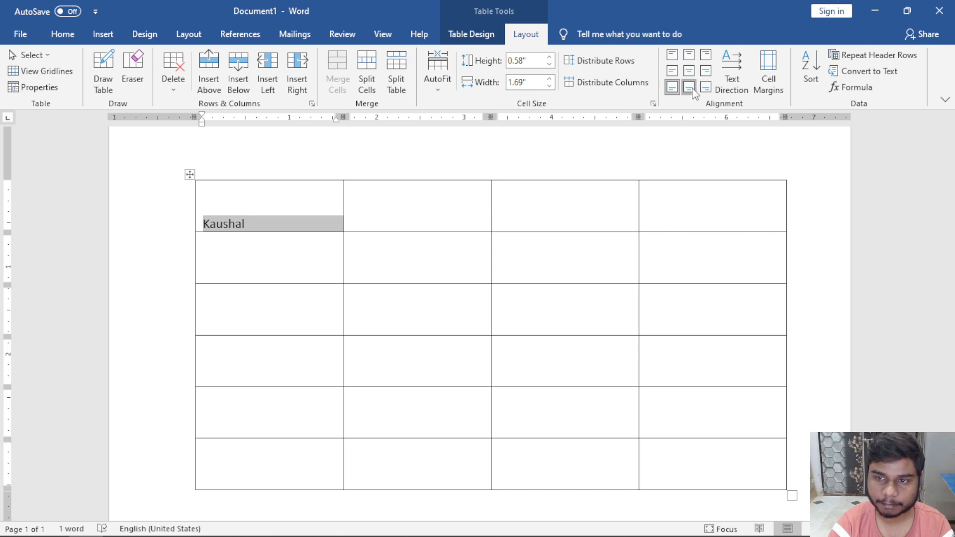
left_click(689, 87)
left_click(705, 89)
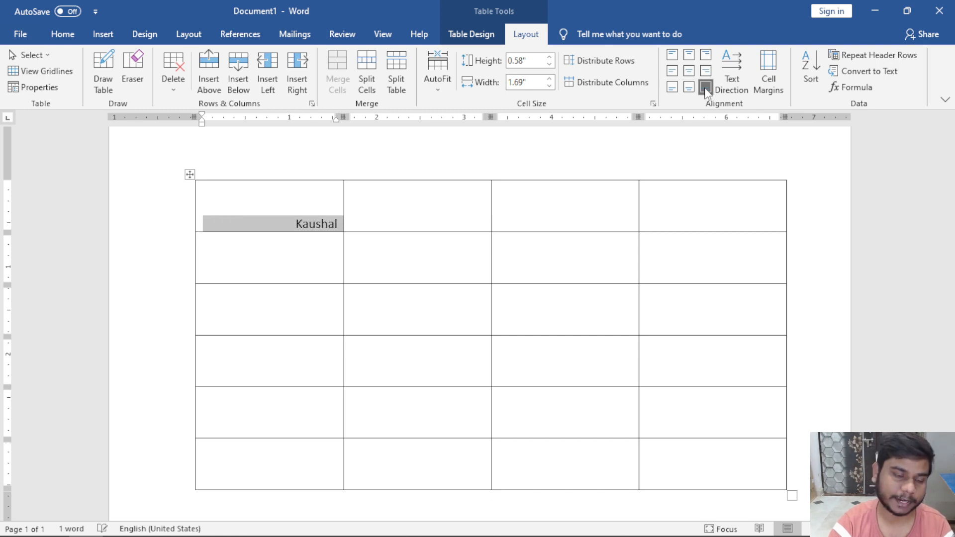
left_click(689, 71)
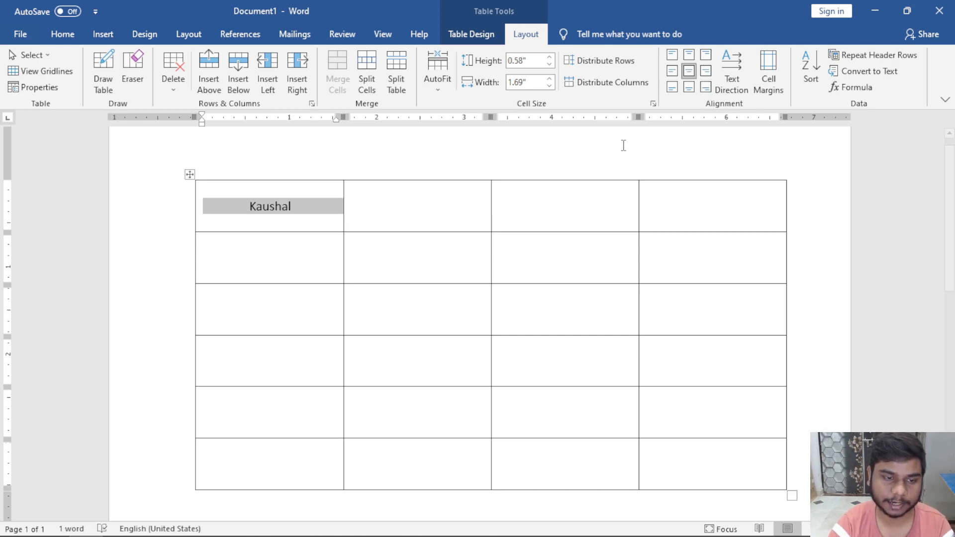
Centre row 1's second cell, then add filler letters 'fjgkfdgk' after the name.
left_click(397, 202)
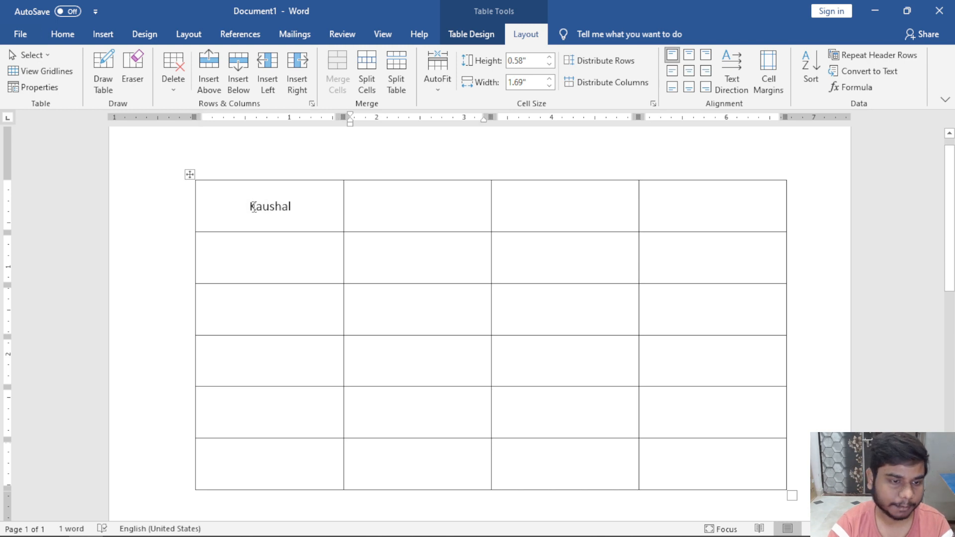
left_click(689, 71)
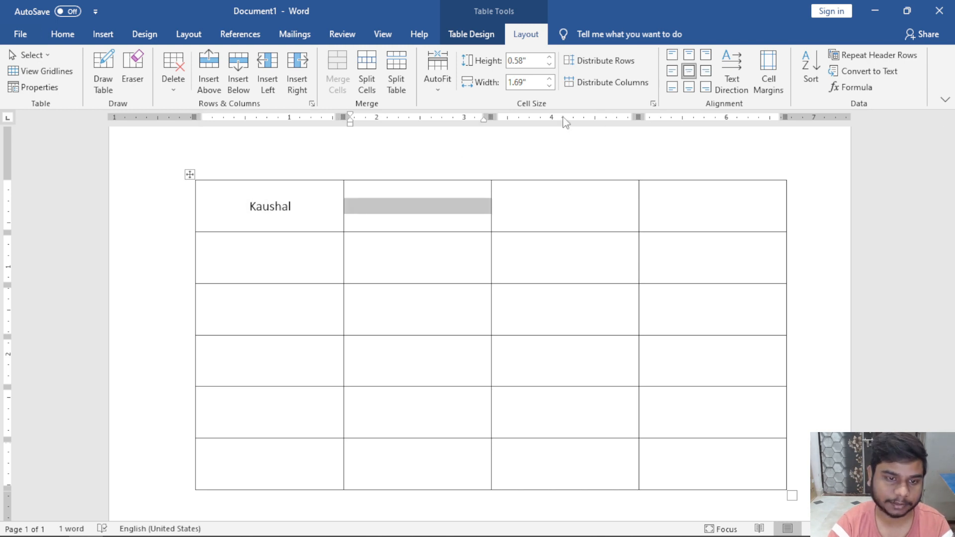
left_click(322, 201)
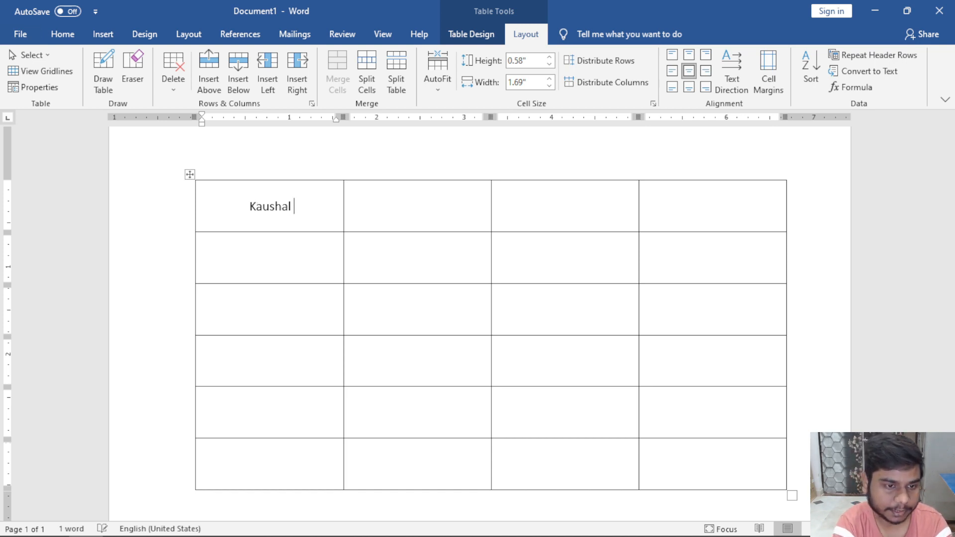
type("fjgkfdgk")
key("BackSpace")
key("BackSpace")
key("BackSpace")
key("BackSpace")
key("BackSpace")
key("BackSpace")
key("BackSpace")
key("BackSpace")
key("BackSpace")
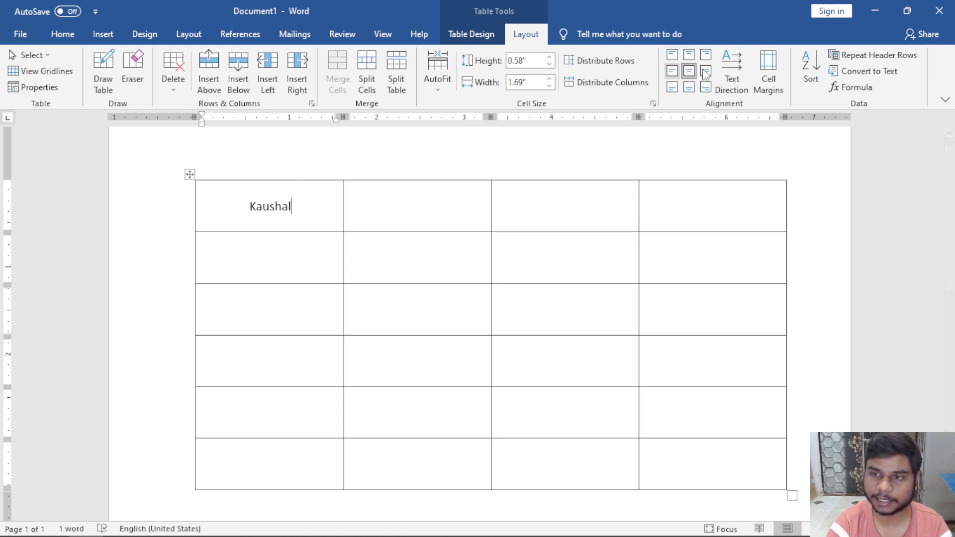
Rotate the name vertical and bottom-to-top, trim extra letters, then restore horizontal direction.
left_click(732, 65)
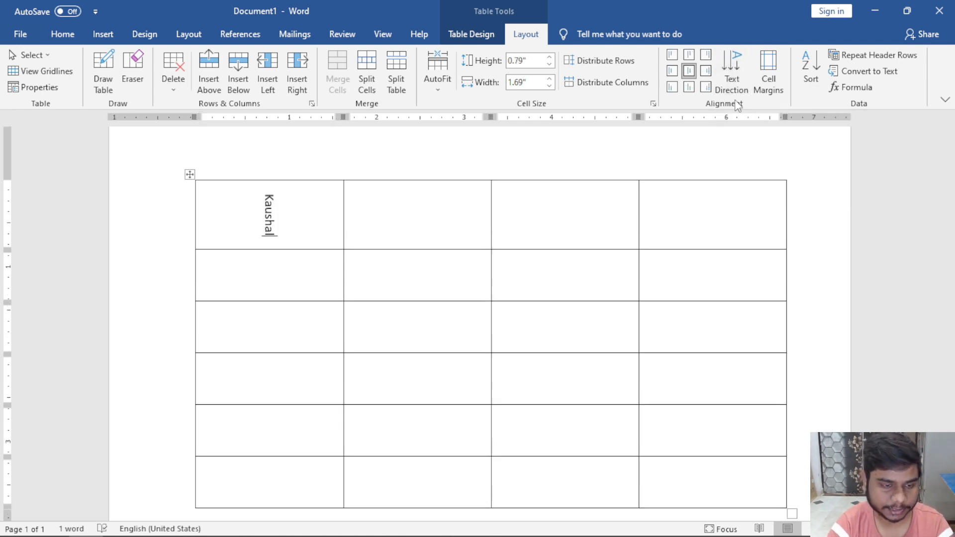
left_click(736, 76)
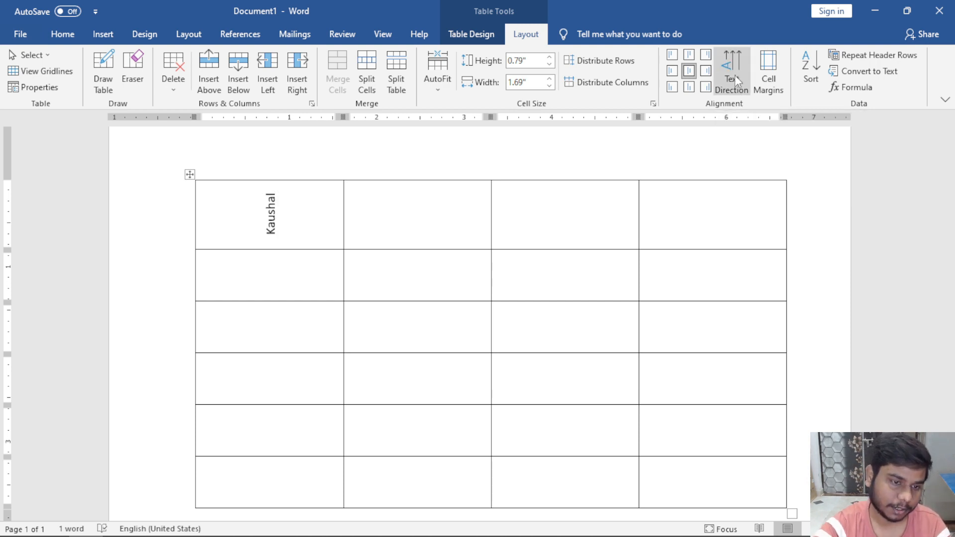
type("fdfd")
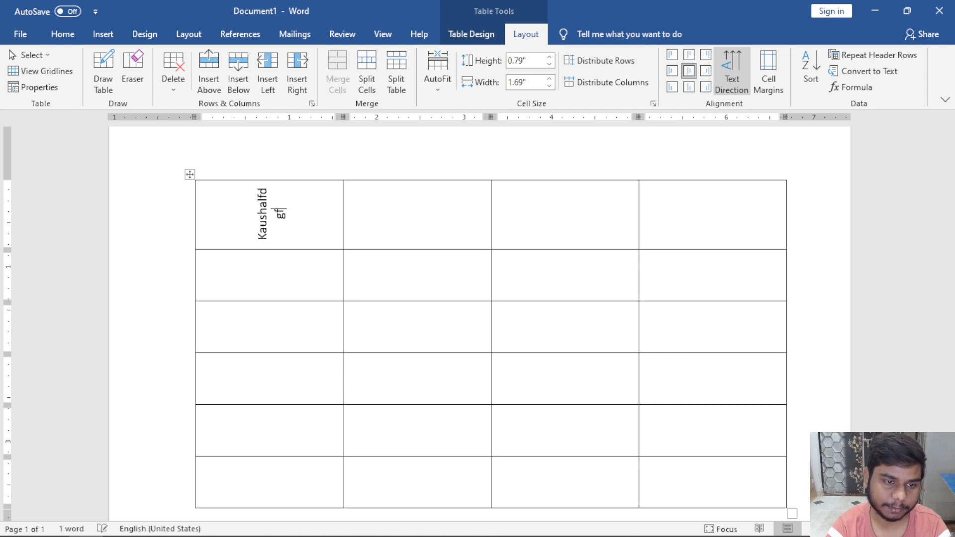
key("BackSpace")
key("BackSpace")
key("BackSpace")
key("BackSpace")
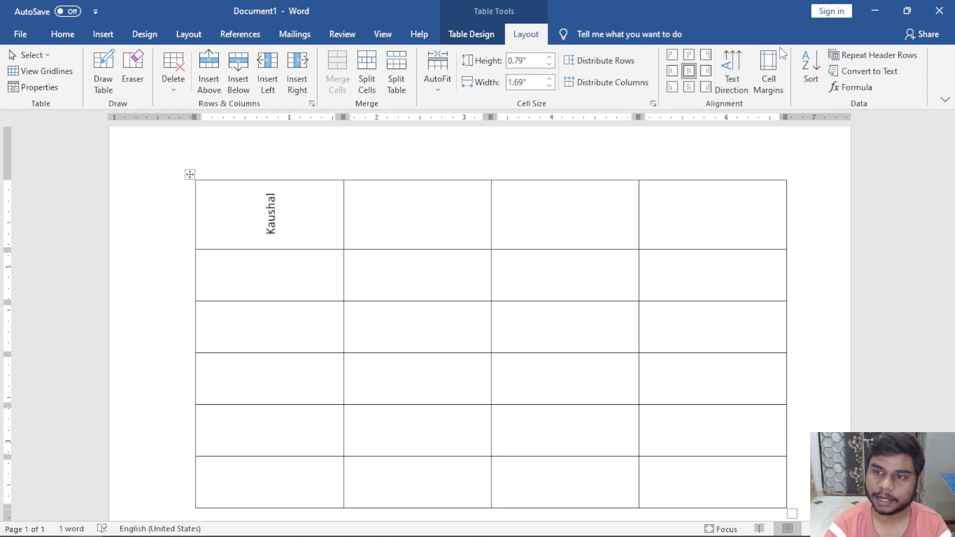
left_click(727, 67)
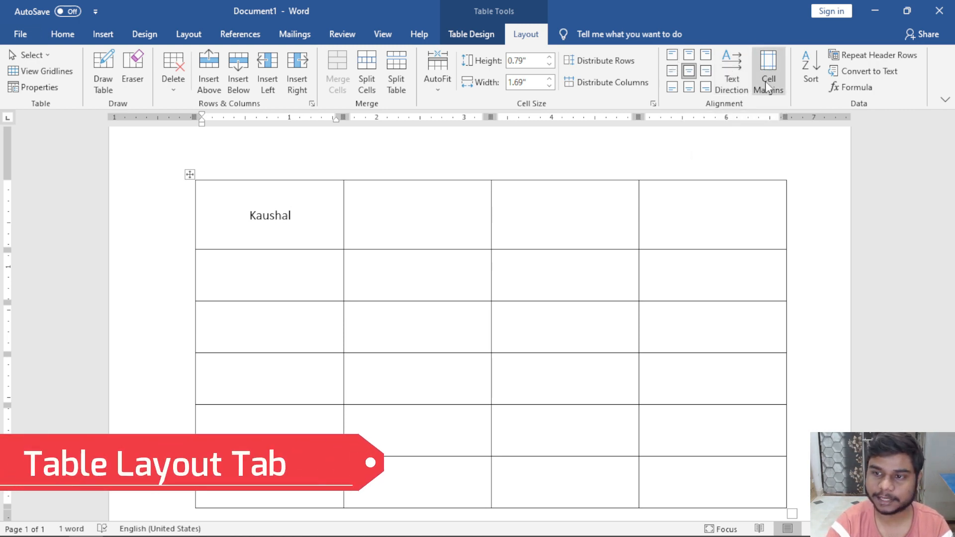
Align the name to the cell's top-left corner and open the Cell Margins options.
left_click(672, 56)
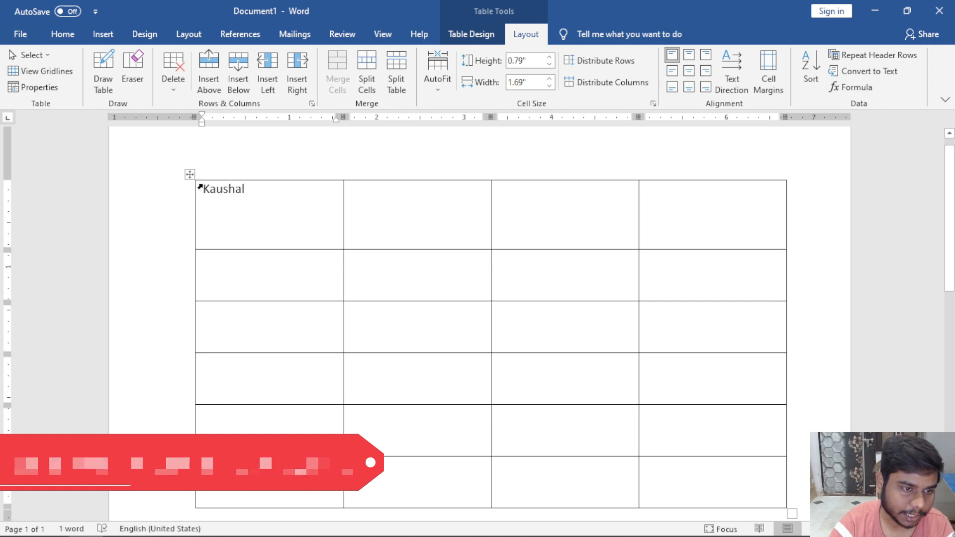
scroll(206, 201, "up", 4)
scroll(214, 201, "up", 6)
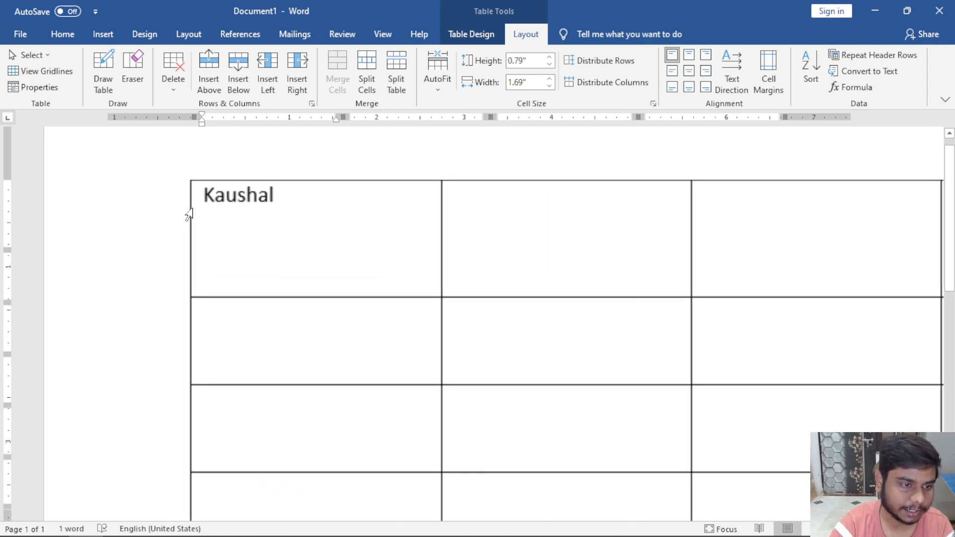
left_click(193, 199)
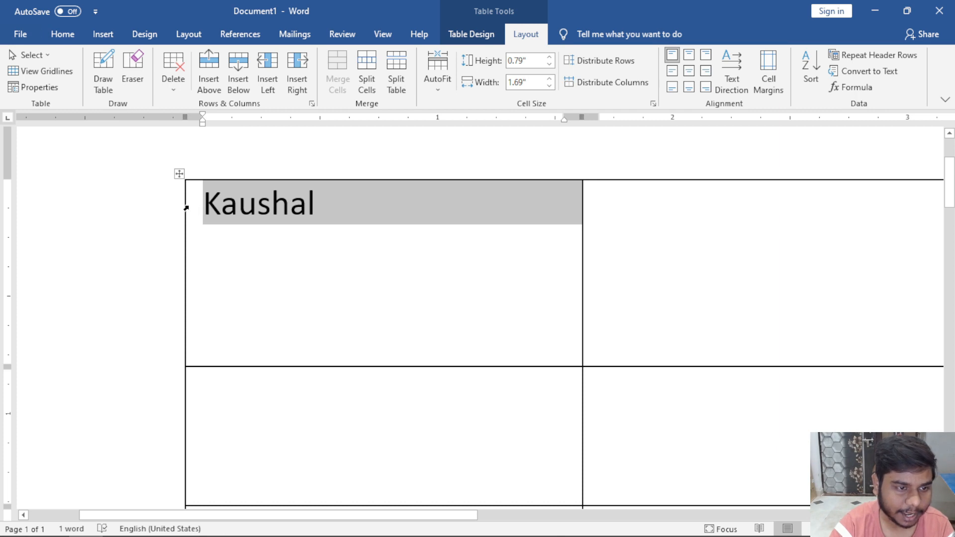
left_click(219, 210)
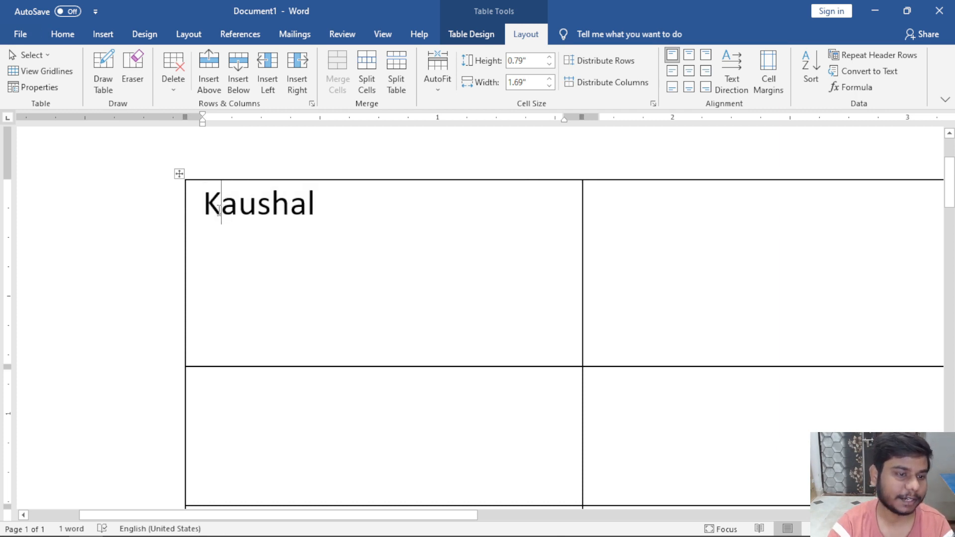
left_click(772, 85)
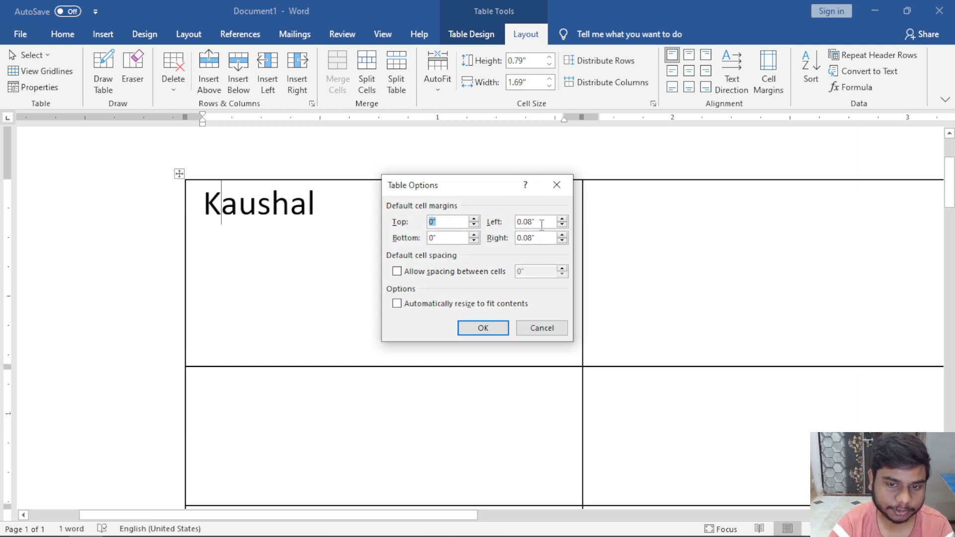
Set the default left cell margin to 0, then undo a trial text rotation.
left_click(562, 224)
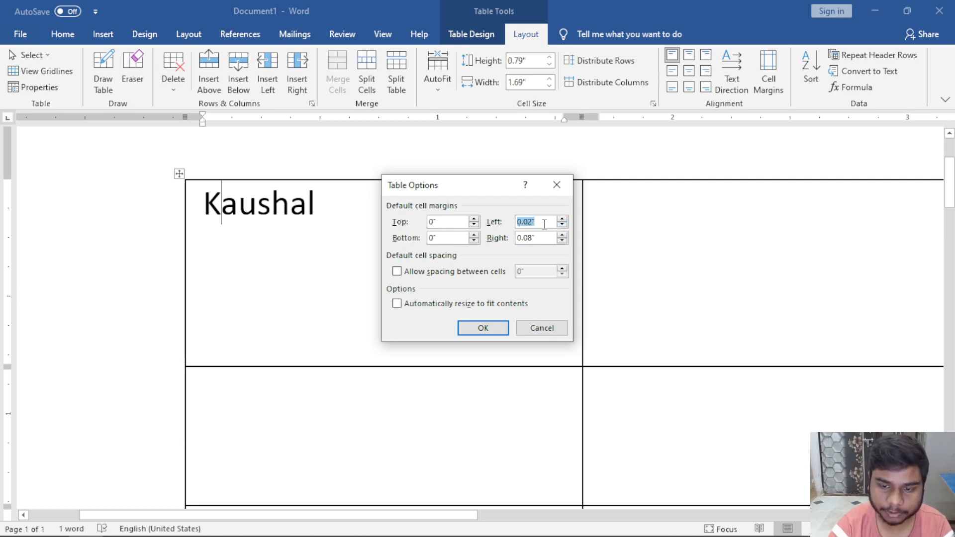
type("0")
left_click(485, 328)
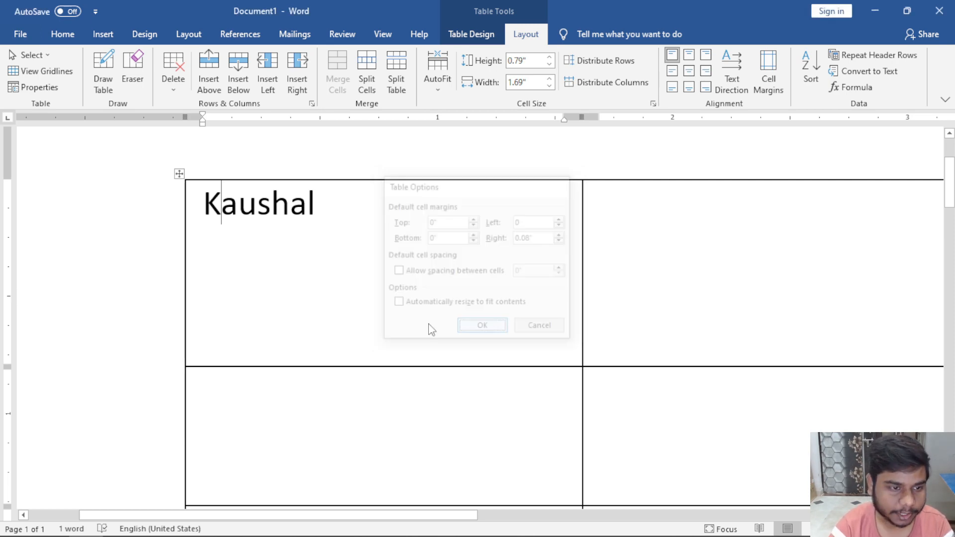
left_click(205, 207)
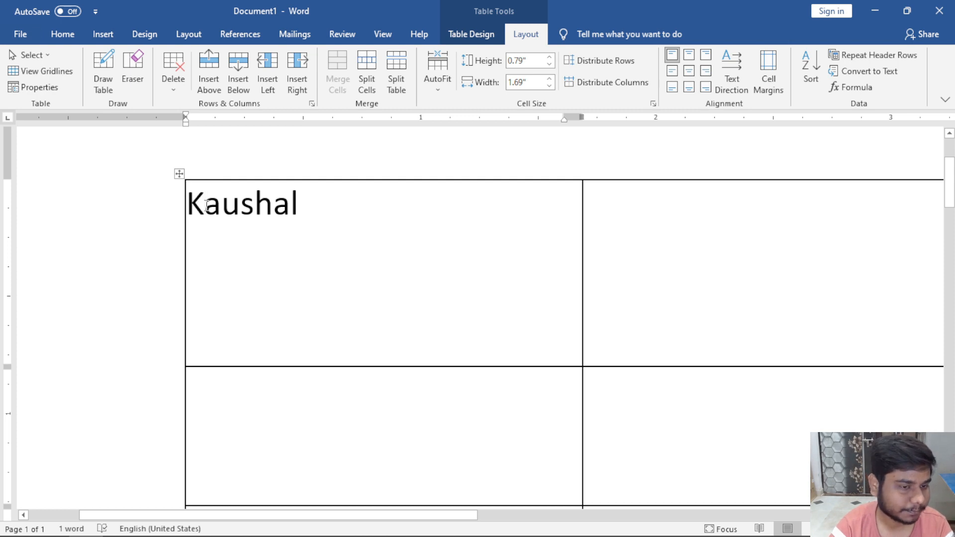
left_click(324, 216)
left_click(733, 78)
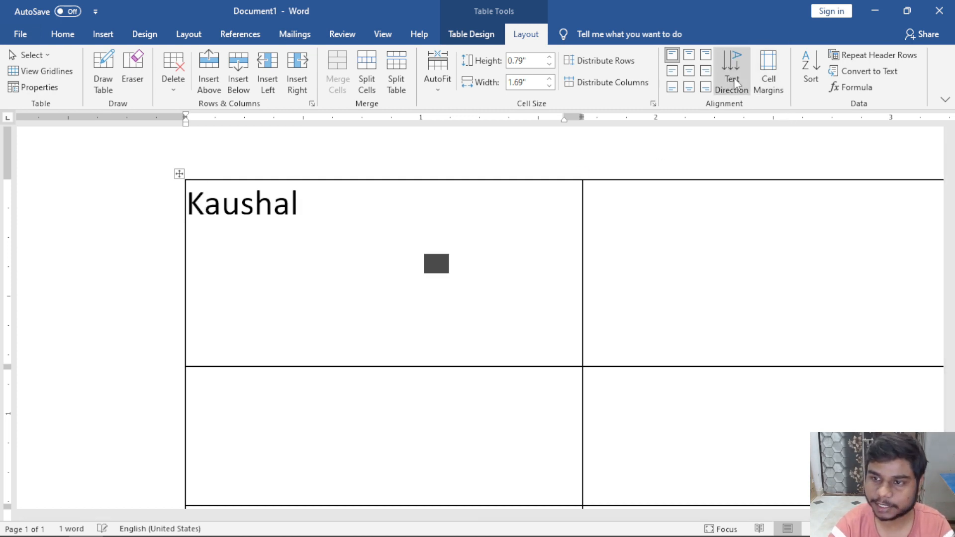
key("ctrl+z")
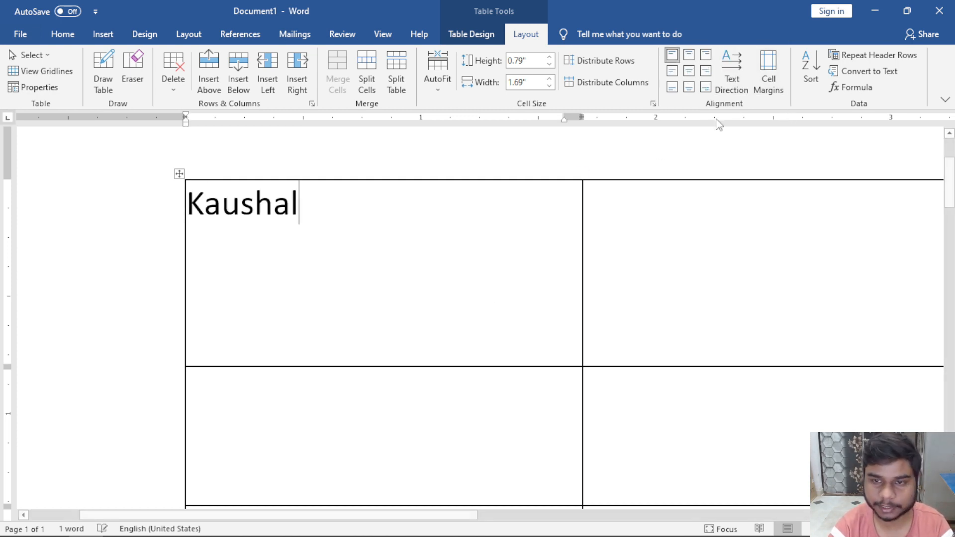
Set the default right cell margin to 0 and test wrapping with filler letters.
left_click(779, 72)
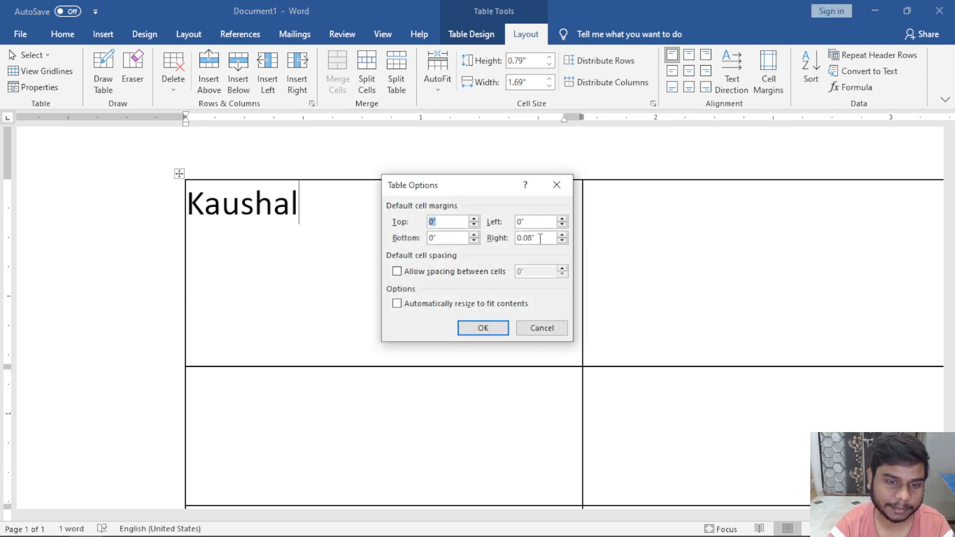
left_click(541, 328)
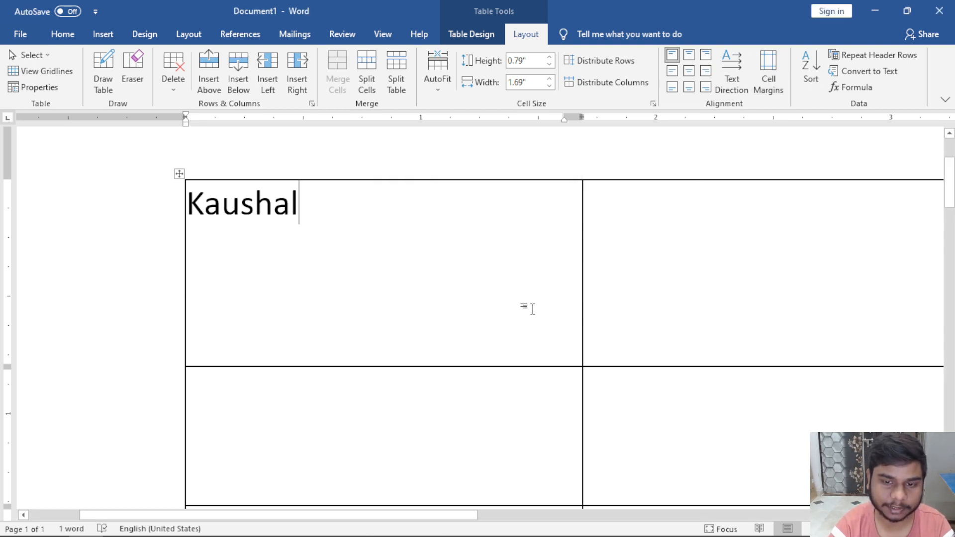
type("fsdfsdfsdfsdfsdfs")
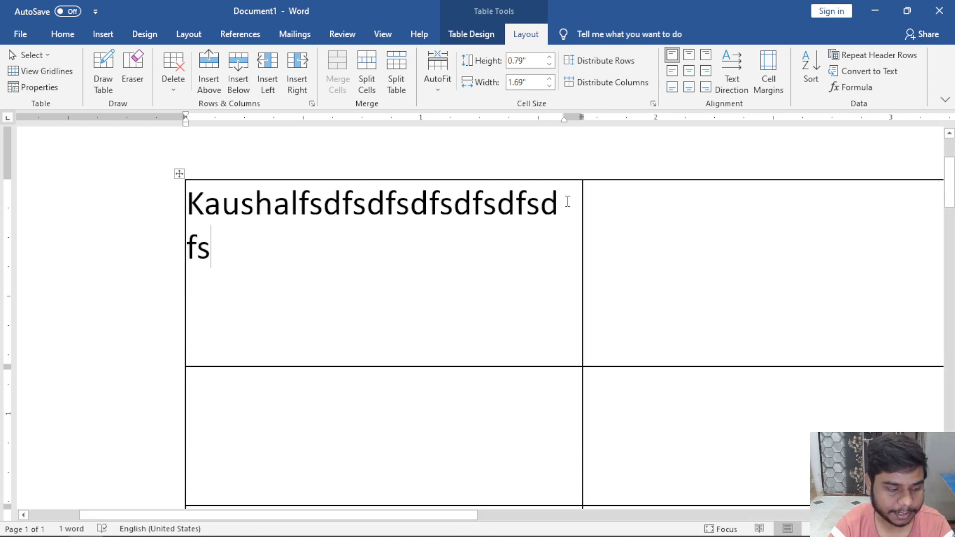
key("ctrl+z")
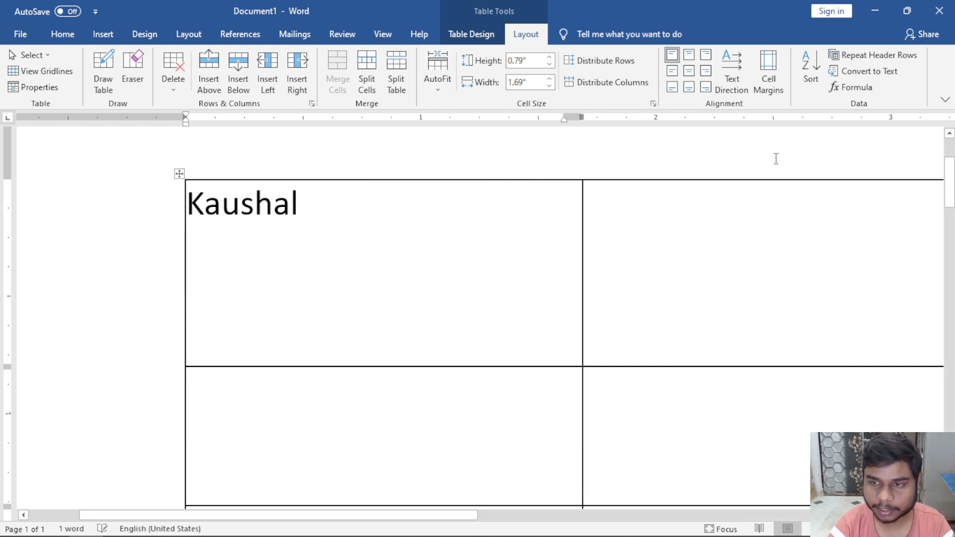
left_click(776, 82)
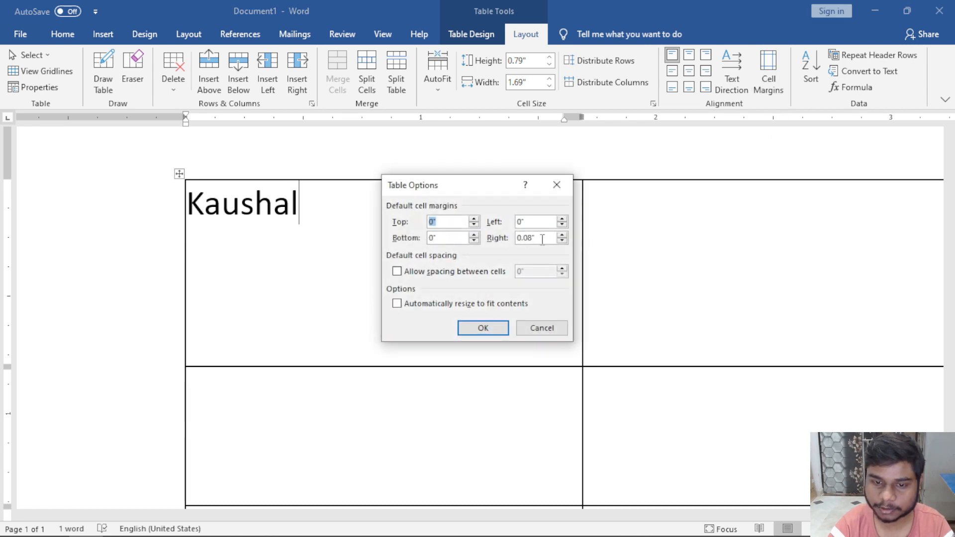
left_click_drag(544, 239, 510, 241)
type("0")
key("Return")
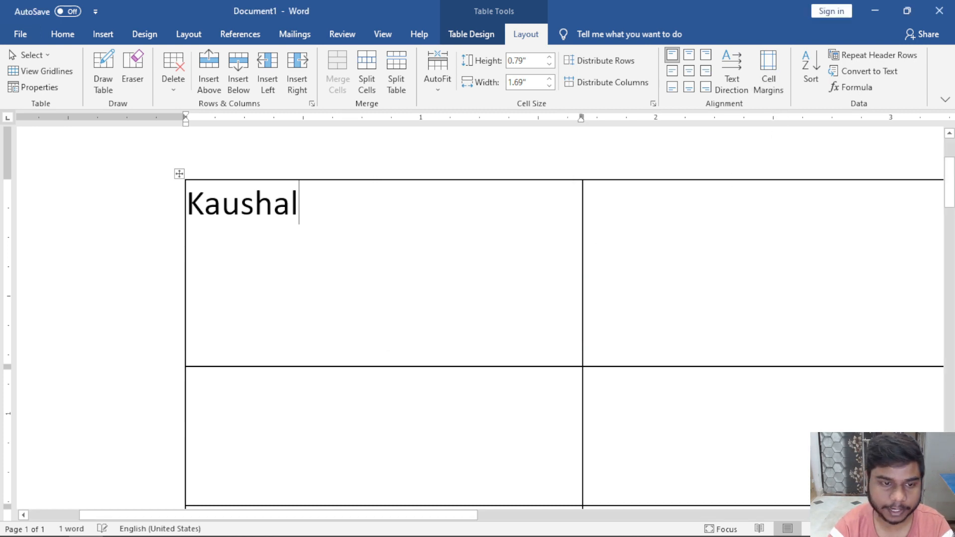
type("dfsdfsfdsfdsdfsdfsdf")
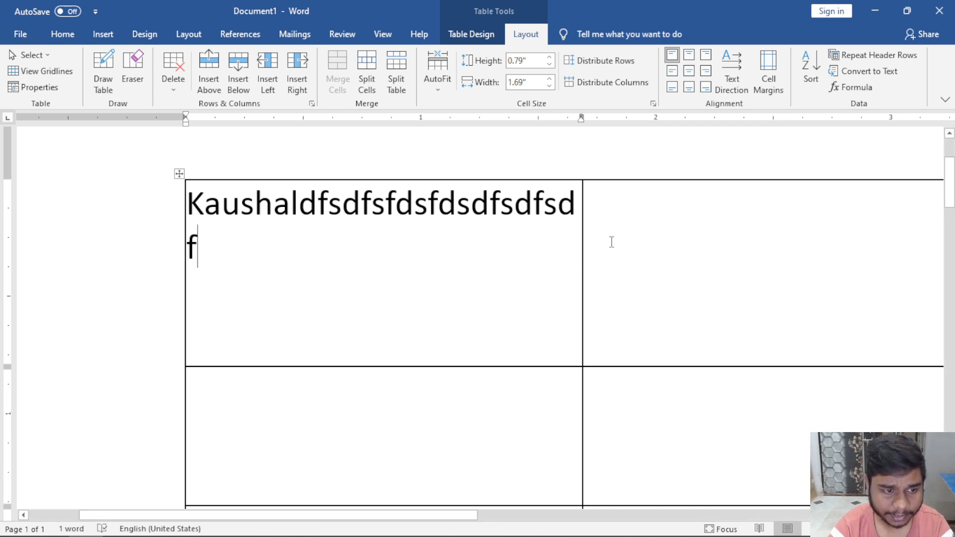
key("BackSpace")
key("BackSpace")
key("BackSpace")
key("BackSpace")
key("BackSpace")
key("BackSpace")
key("BackSpace")
key("BackSpace")
key("BackSpace")
key("BackSpace")
key("BackSpace")
key("BackSpace")
key("BackSpace")
key("BackSpace")
key("BackSpace")
key("BackSpace")
key("BackSpace")
key("BackSpace")
key("BackSpace")
key("BackSpace")
Try 1" and 0.2" top cell margins, undoing each, and cancel cell spacing.
left_click(761, 78)
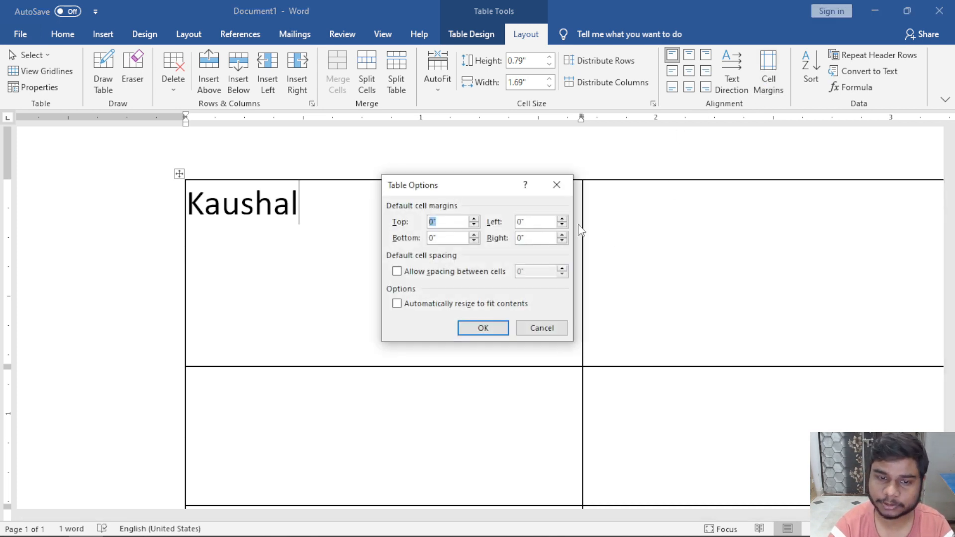
type("1")
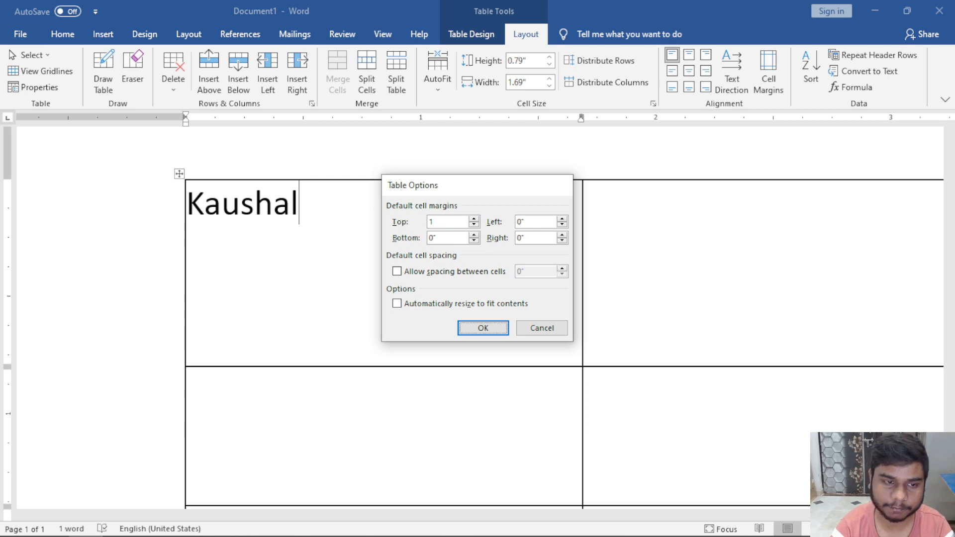
key("Return")
key("ctrl+z")
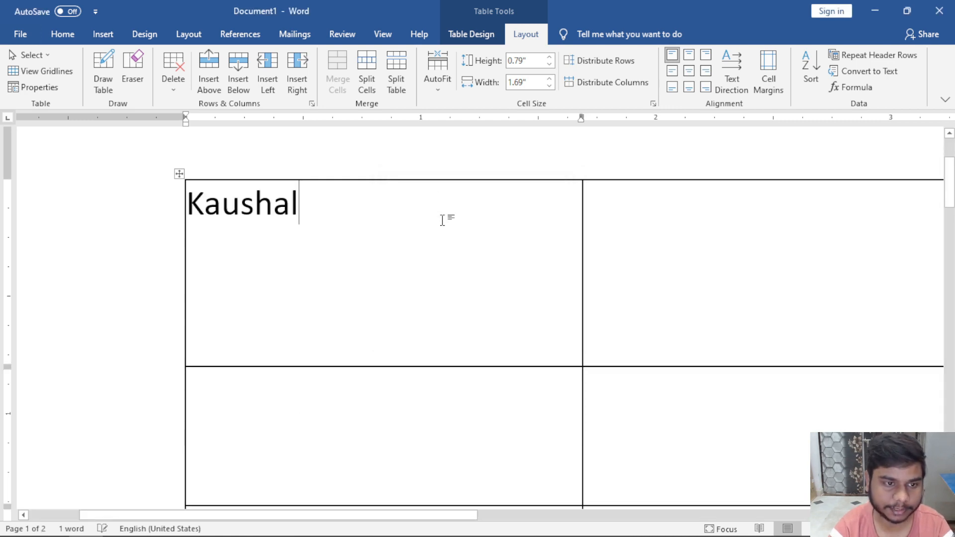
left_click(766, 79)
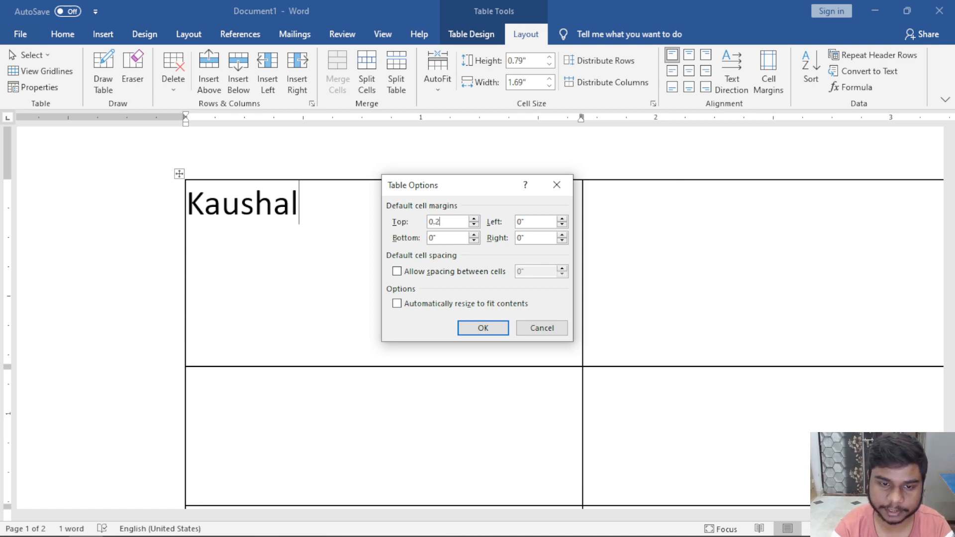
key("Return")
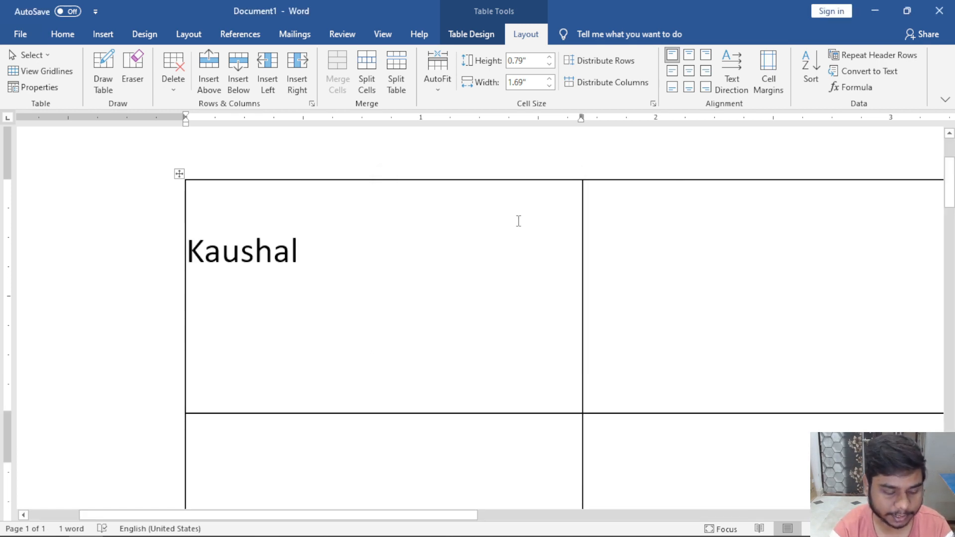
key("ctrl+z")
left_click(761, 92)
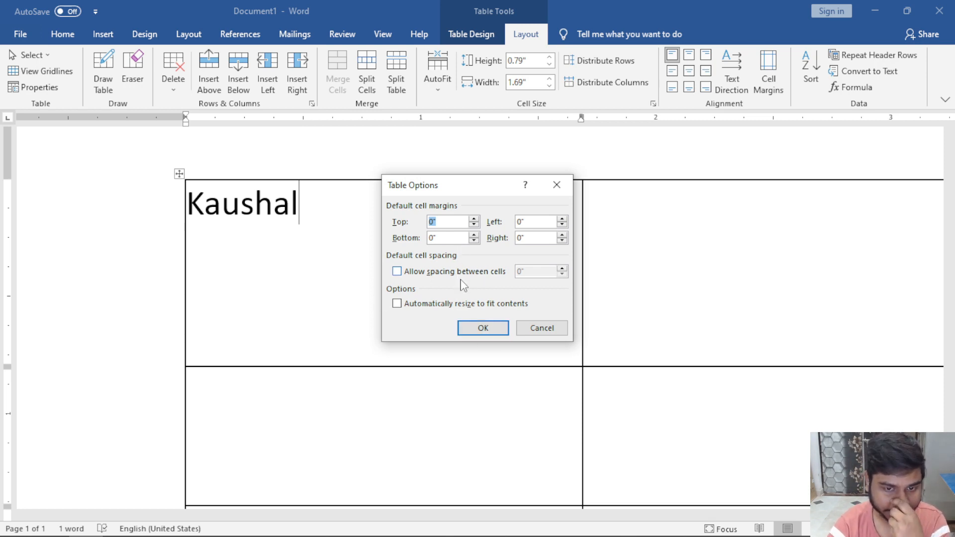
left_click_drag(472, 186, 464, 151)
left_click(422, 242)
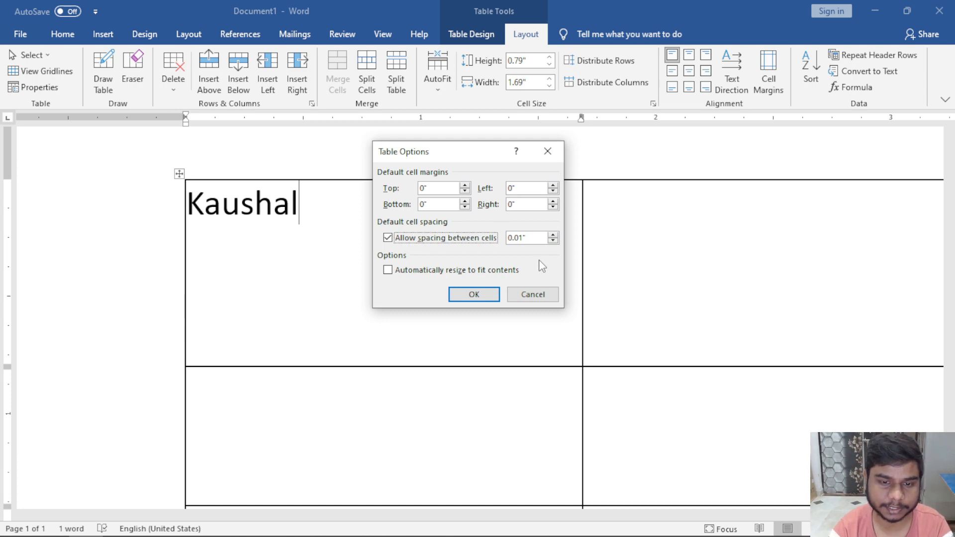
left_click(547, 293)
Retype the surname, then apply increased spacing between cells and undo it.
type("kuamar")
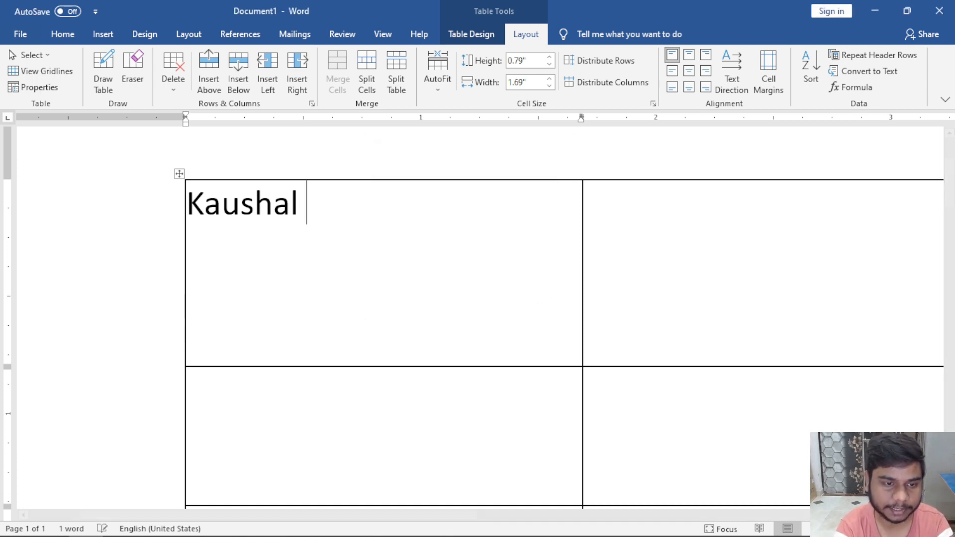
key("BackSpace")
key("BackSpace")
key("BackSpace")
key("BackSpace")
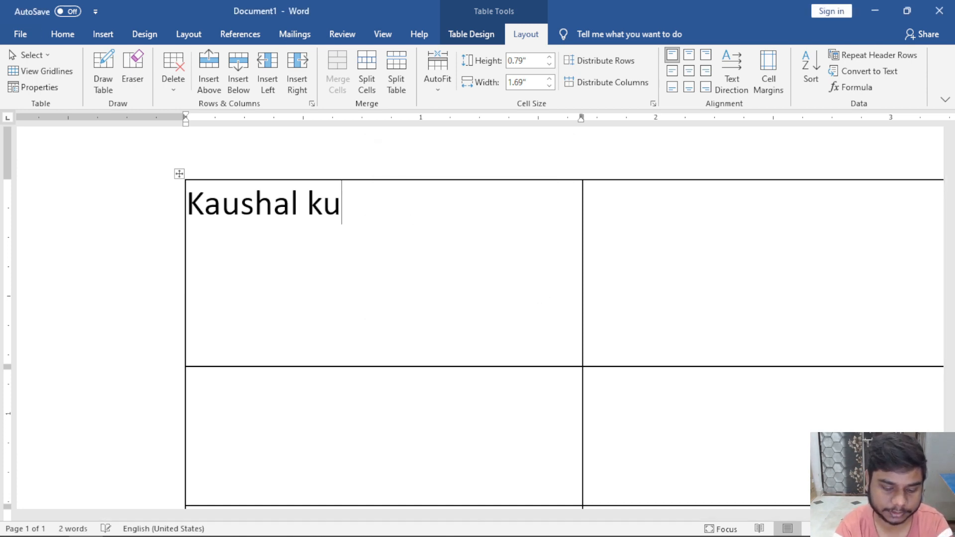
type("mar")
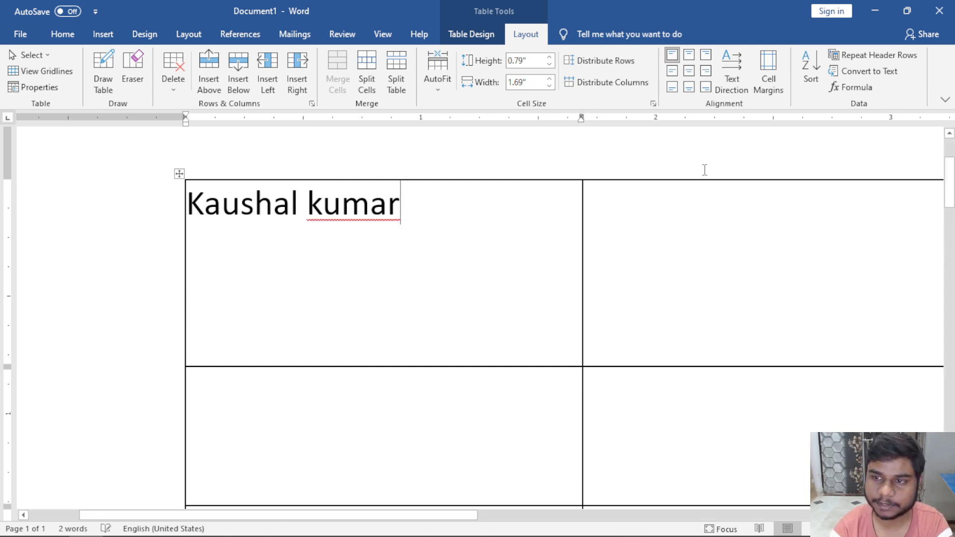
left_click(769, 75)
left_click(476, 239)
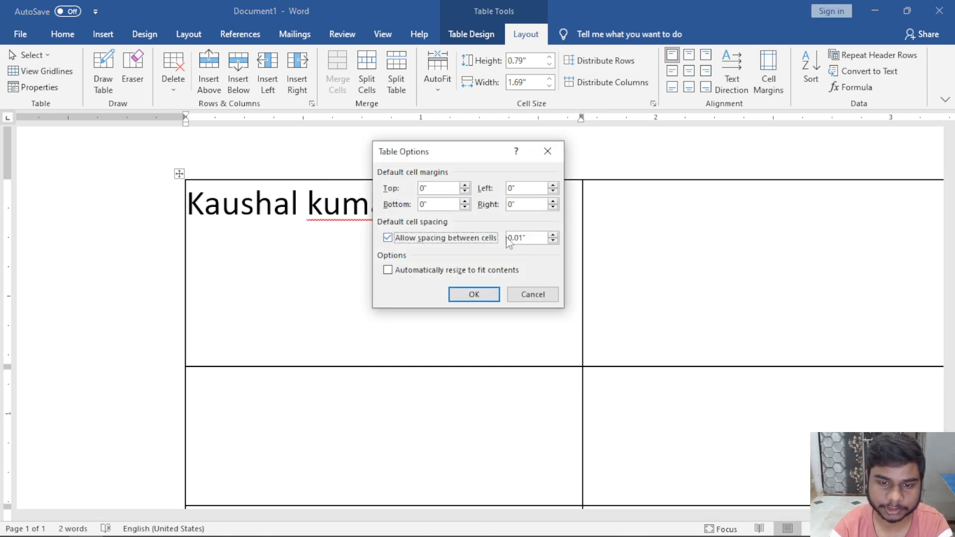
left_click(553, 235)
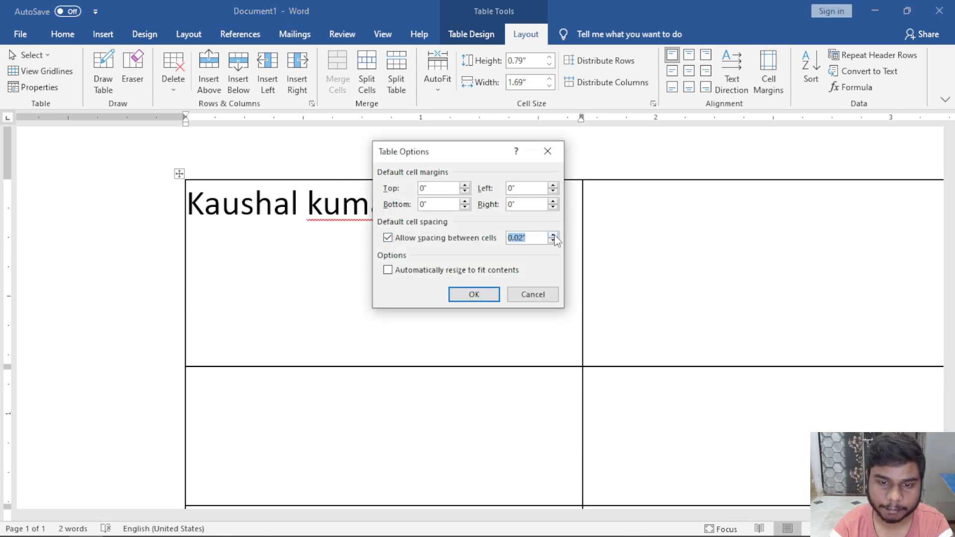
left_click(479, 295)
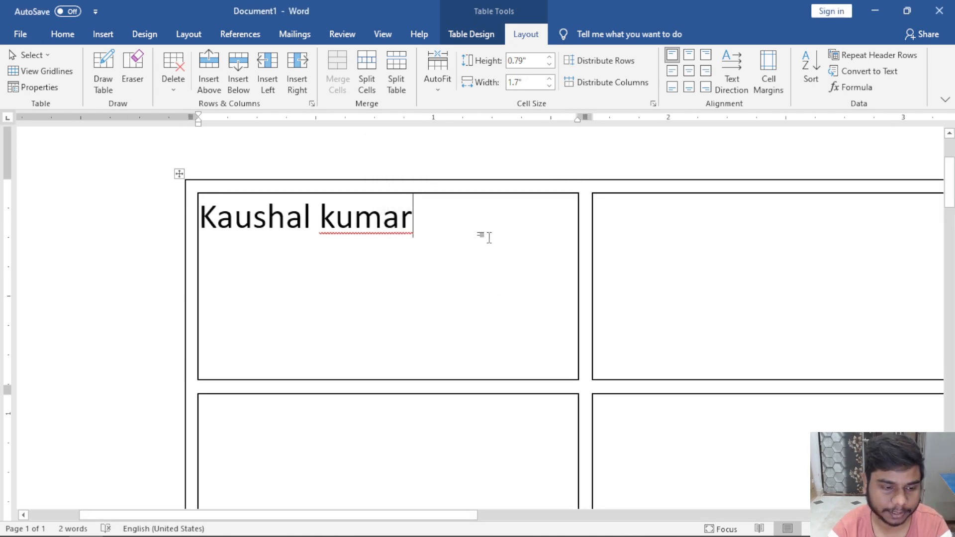
key("ctrl+z")
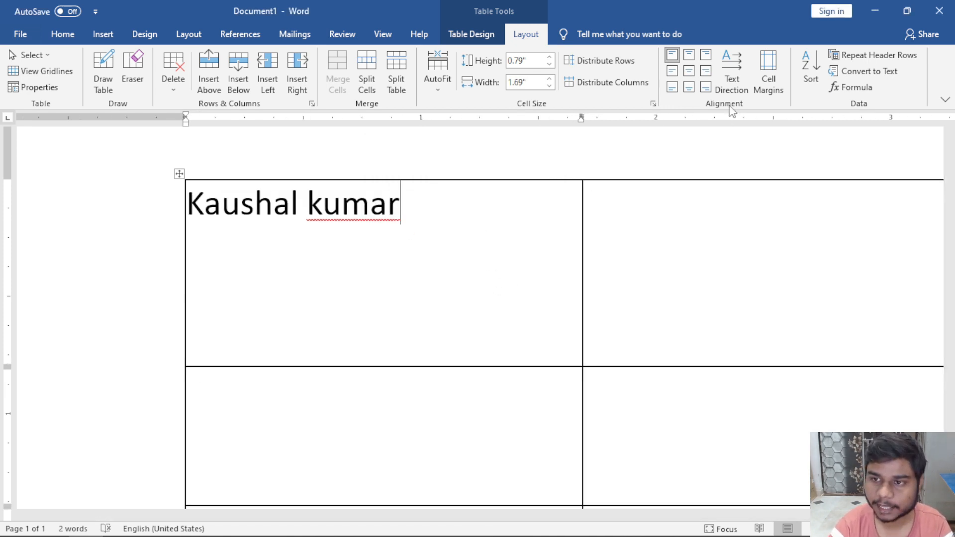
Delete the surname so only the first name remains in the first cell.
double_click(384, 205)
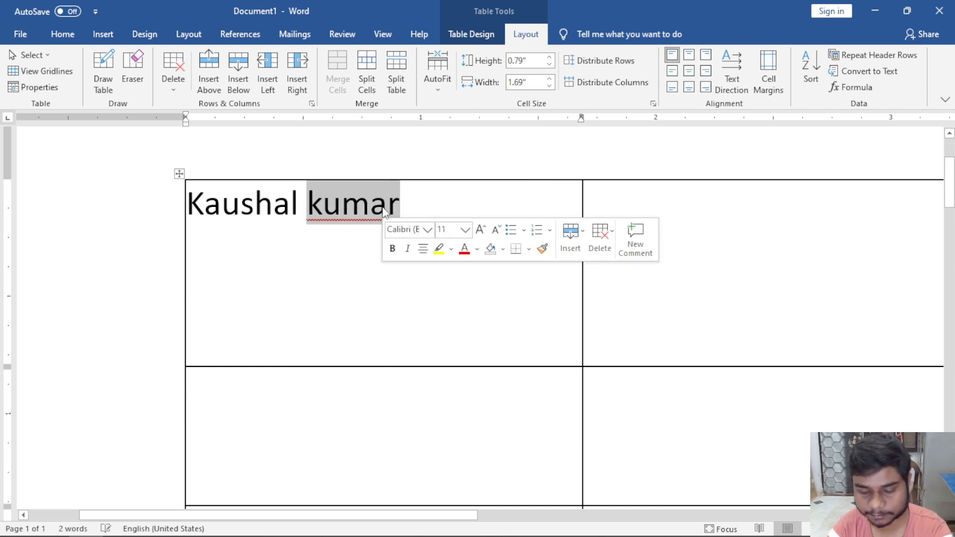
key("BackSpace")
left_click(756, 81)
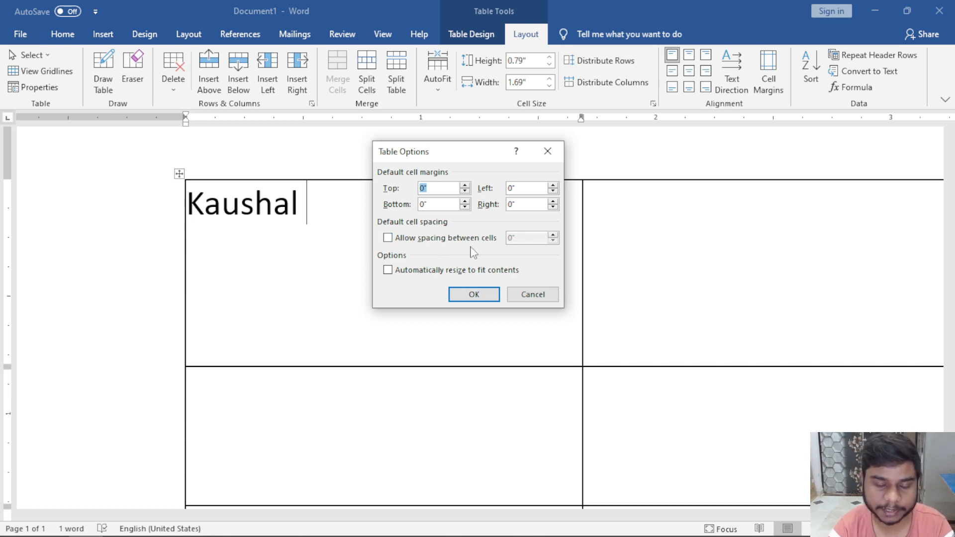
left_click(548, 151)
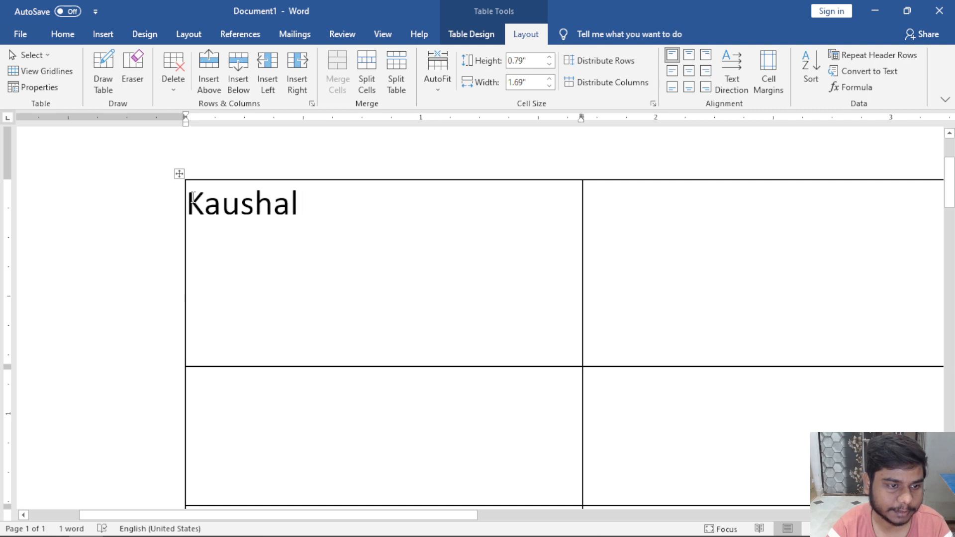
left_click_drag(192, 201, 300, 203)
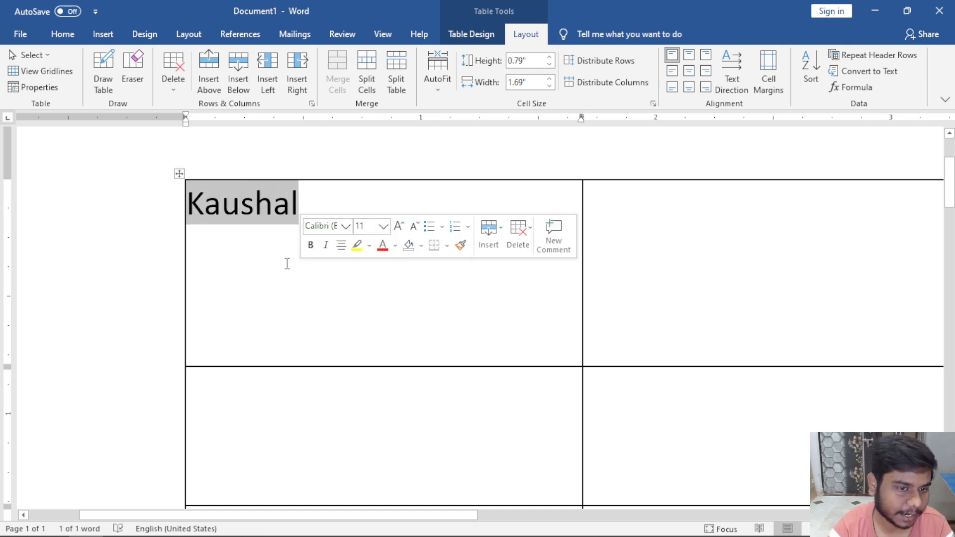
left_click(287, 264)
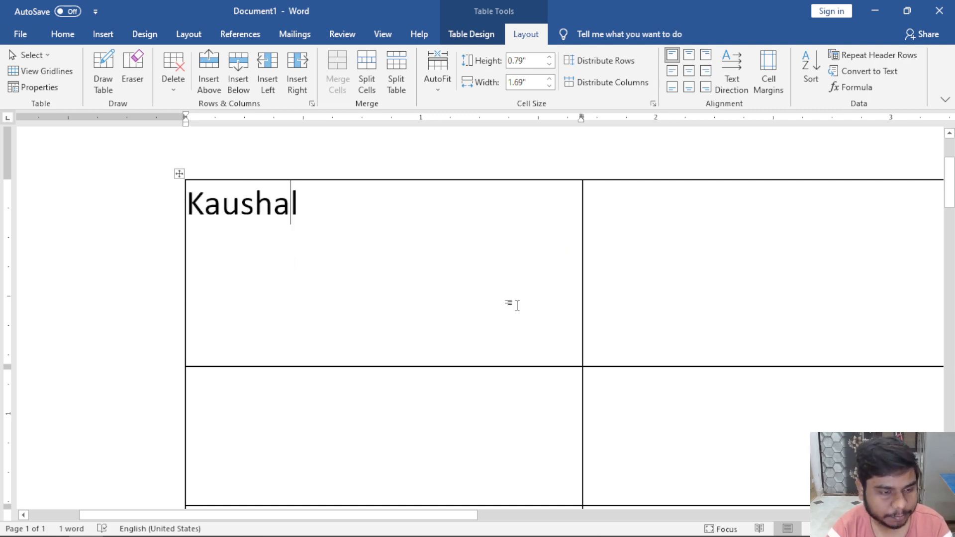
scroll(518, 305, "down", 3, "ctrl")
scroll(518, 305, "down", 2, "ctrl")
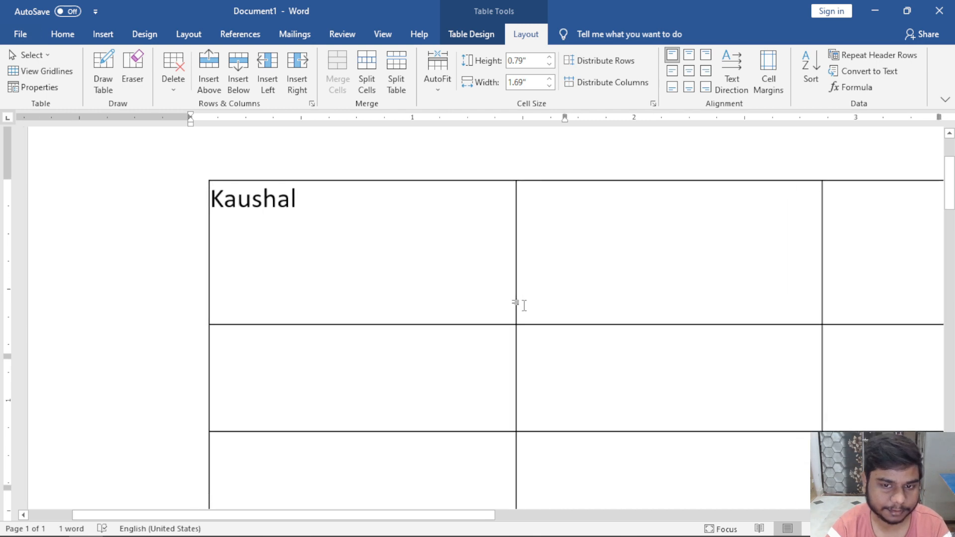
left_click(761, 95)
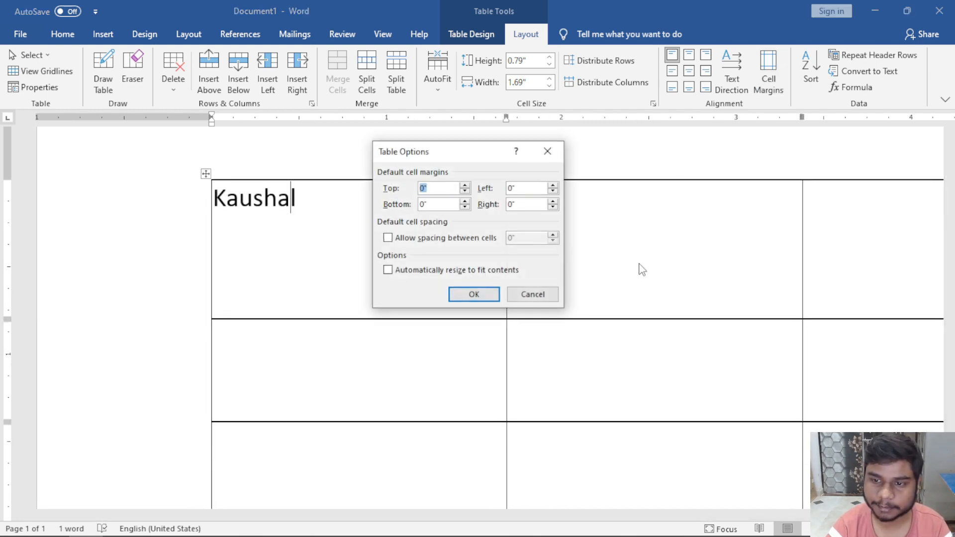
left_click(409, 243)
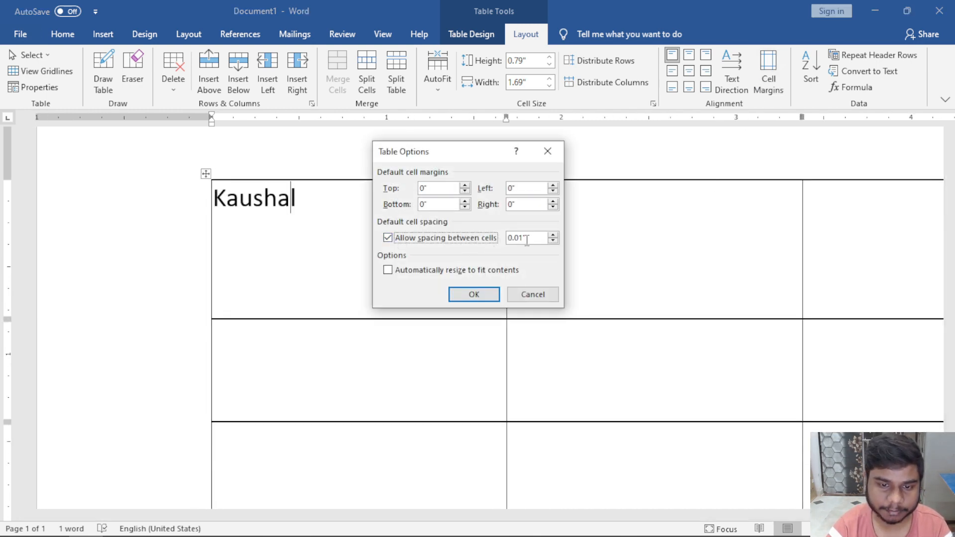
left_click_drag(474, 155, 587, 177)
left_click_drag(644, 264, 601, 264)
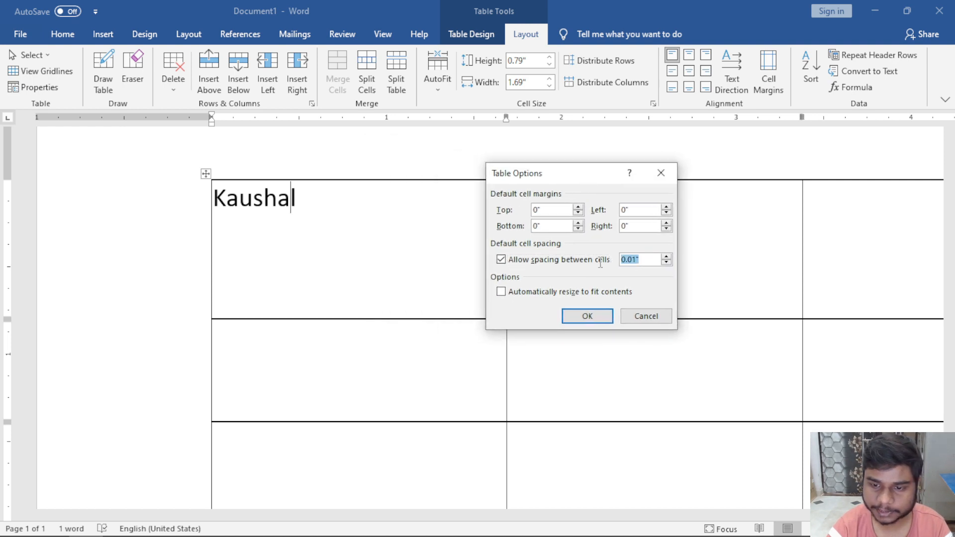
type("0.5")
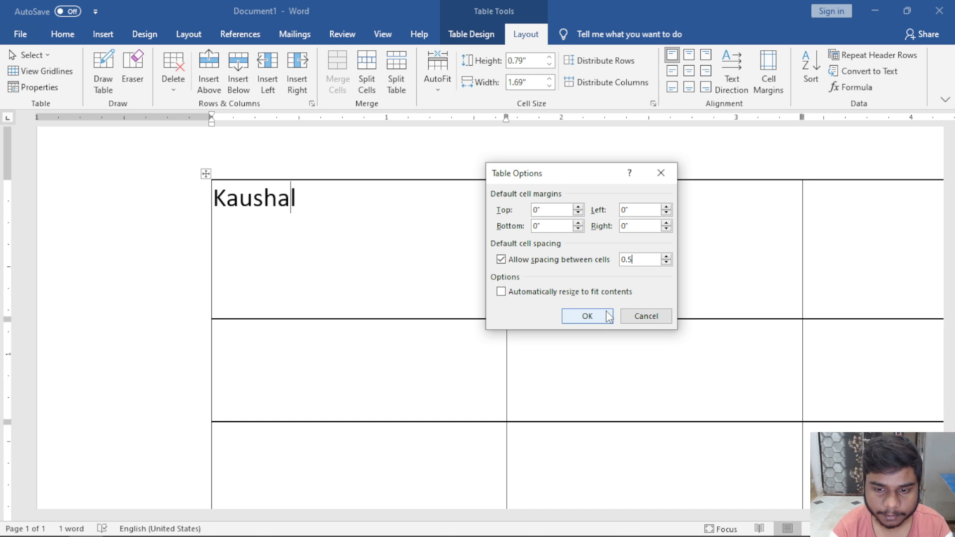
left_click(567, 315)
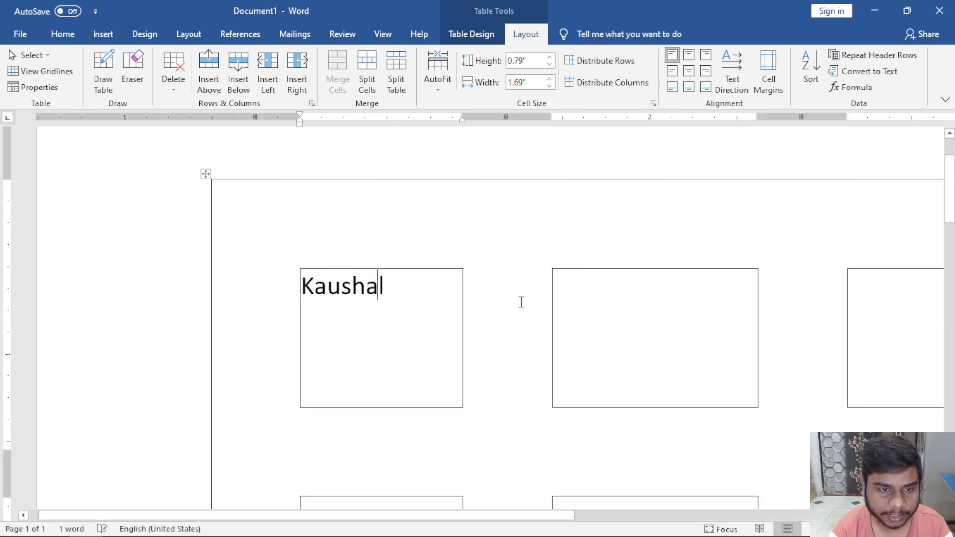
scroll(606, 361, "down", 20, "ctrl")
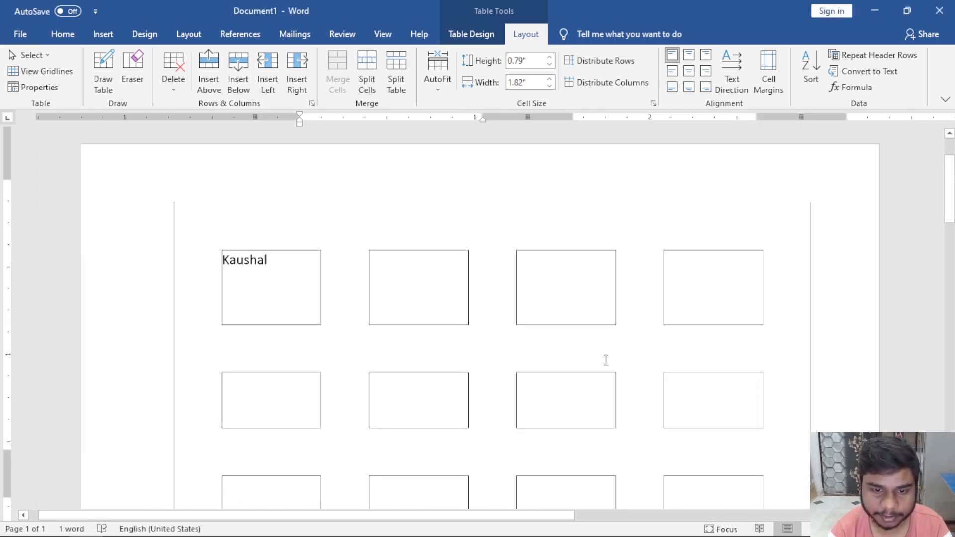
left_click(769, 75)
left_click(632, 260)
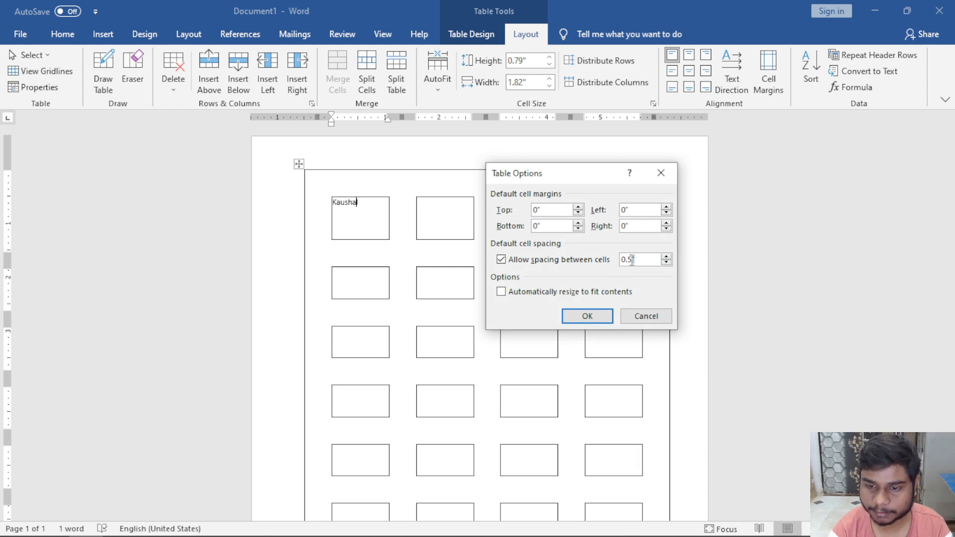
key("Return")
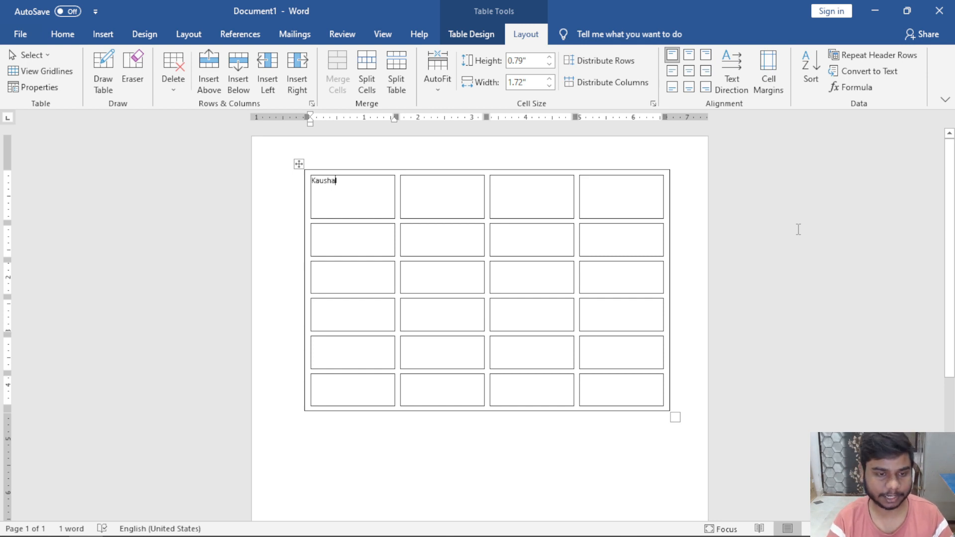
left_click(769, 72)
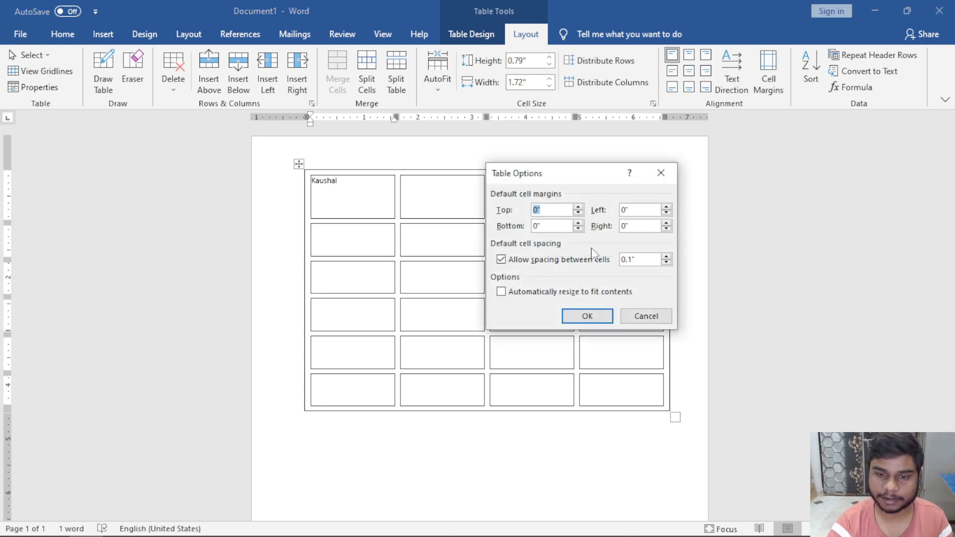
left_click(547, 261)
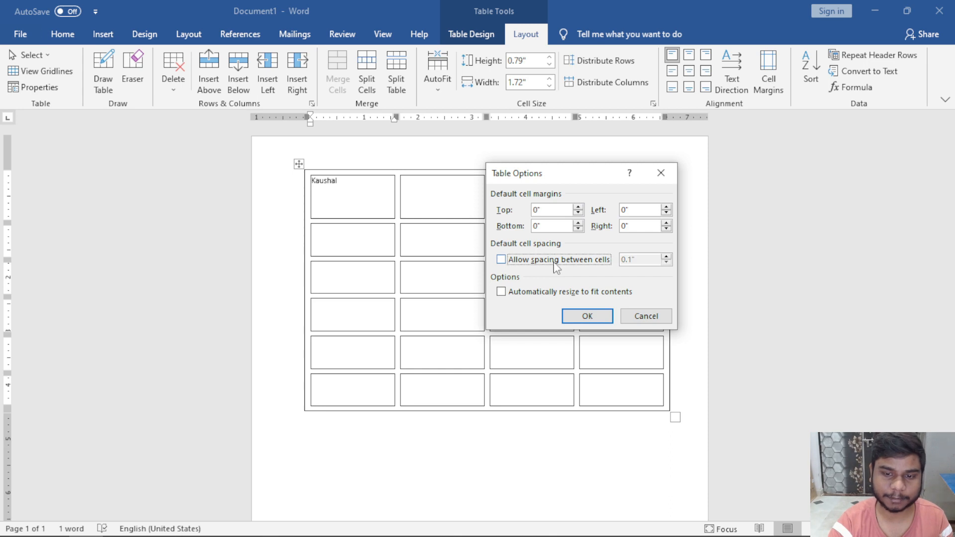
left_click(588, 314)
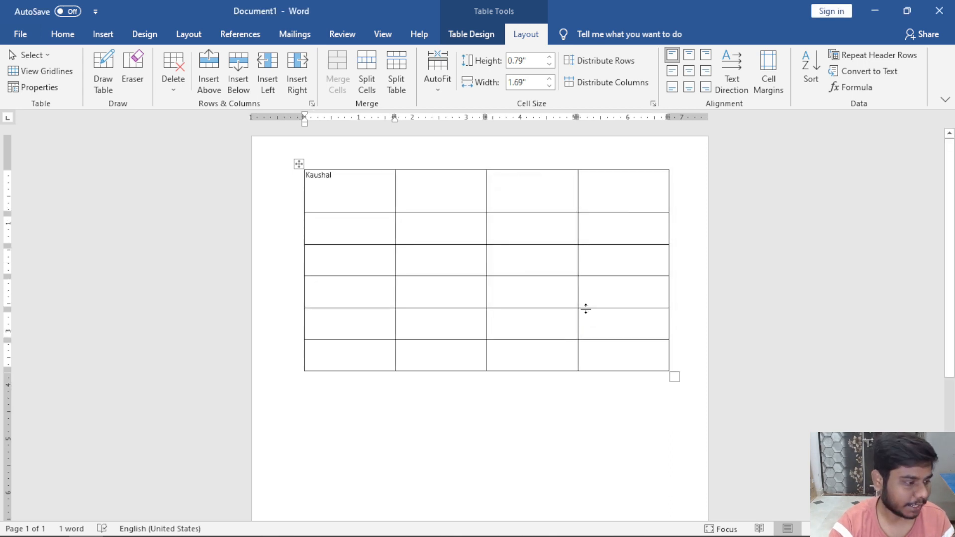
left_click(769, 72)
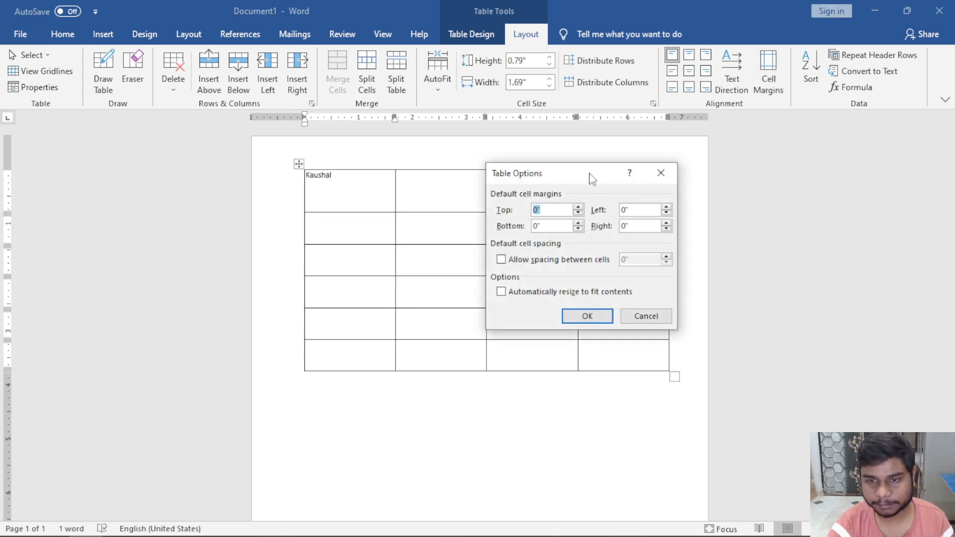
left_click_drag(594, 169, 635, 139)
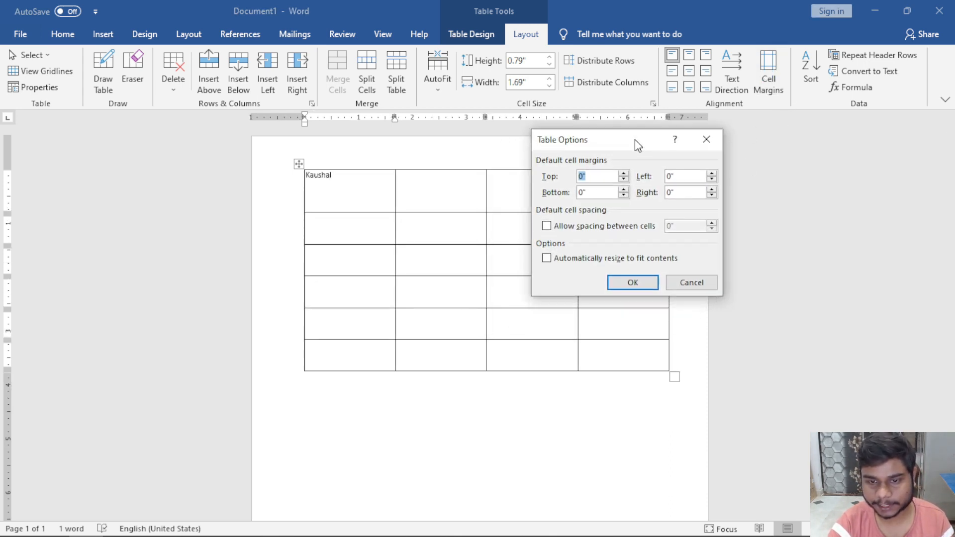
left_click(576, 262)
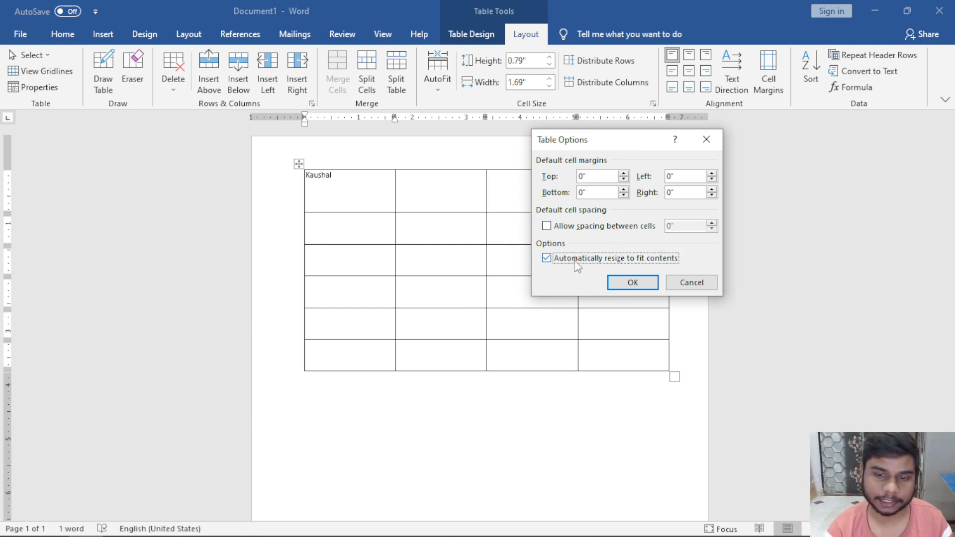
left_click(654, 287)
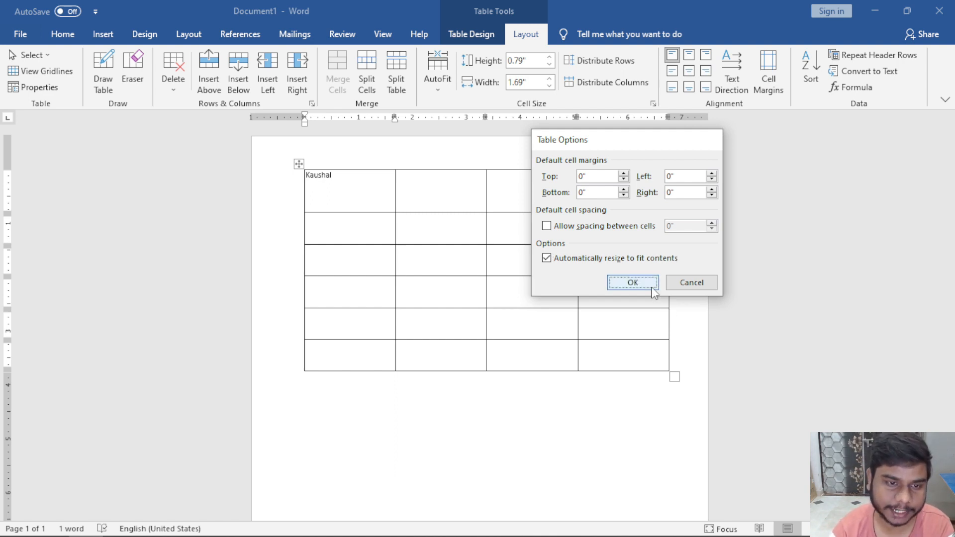
double_click(359, 194)
key("ctrl+c")
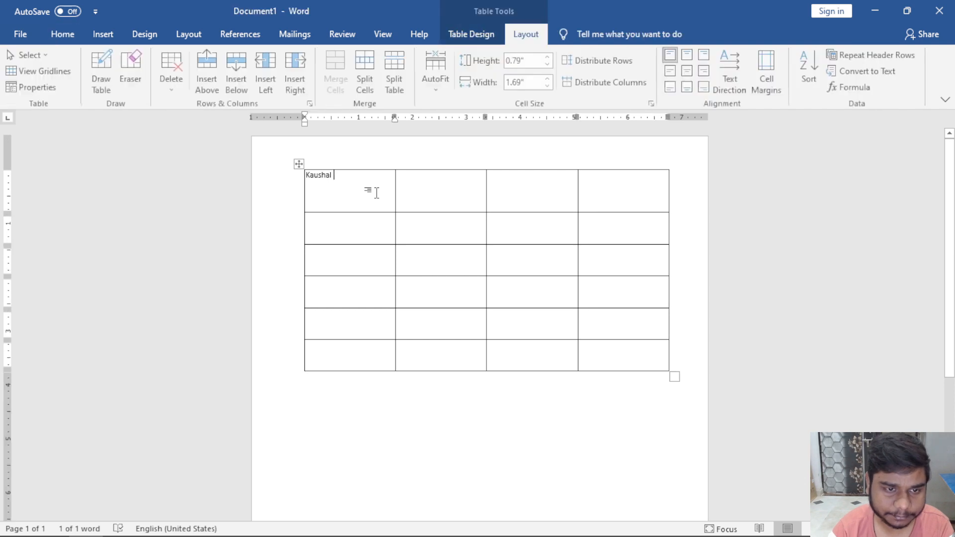
left_click(374, 192)
type("gfdgfdgfdgfdg")
type("fdgfdgfd")
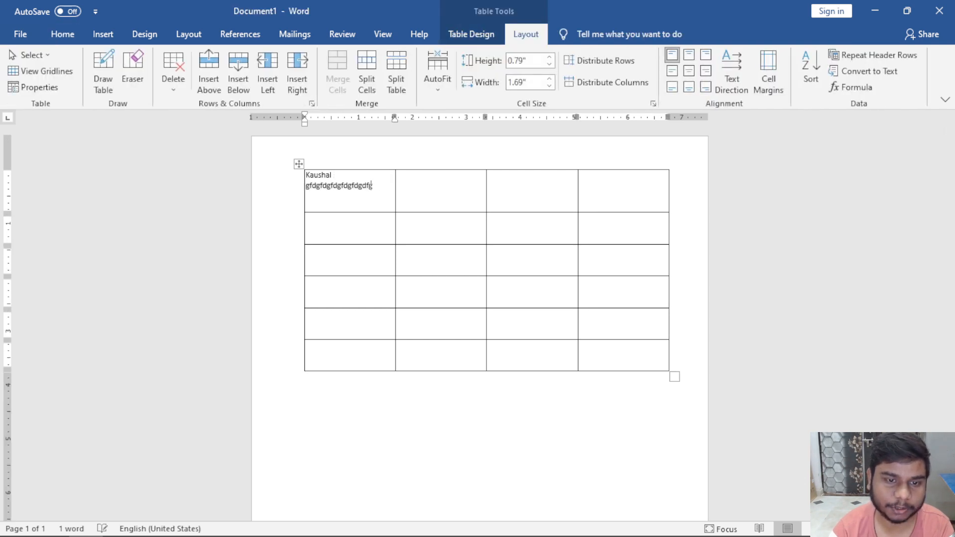
type("gfdgfdgfdgfdgfdgfdgfdg")
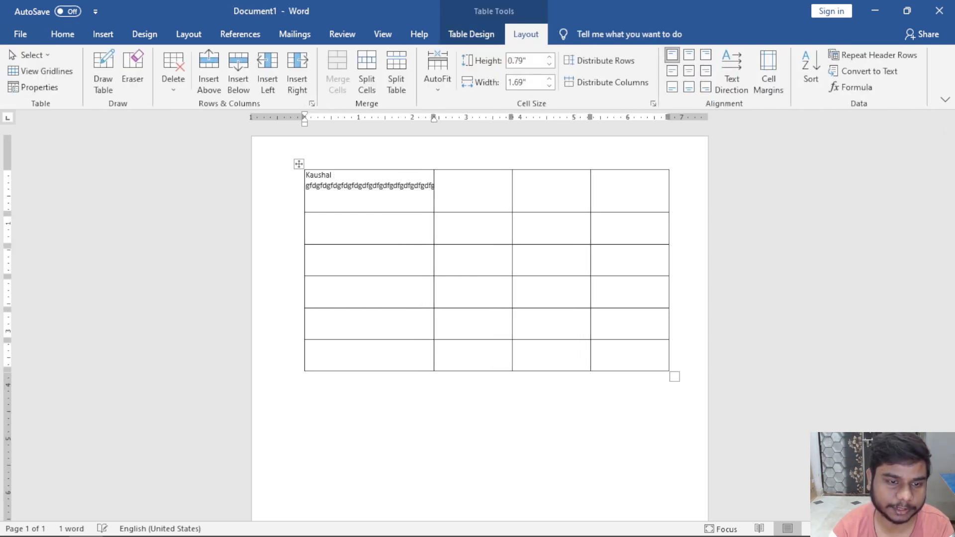
key("ctrl+z")
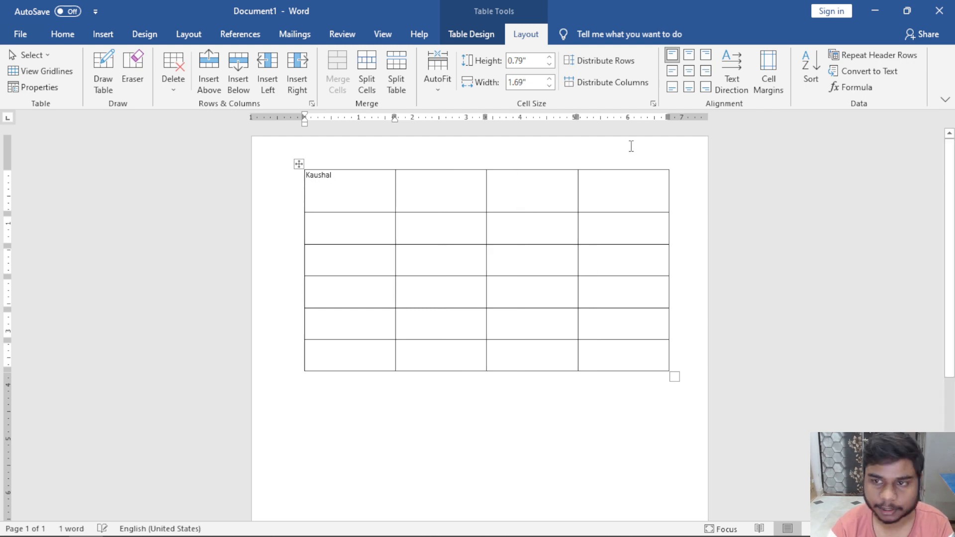
left_click(777, 74)
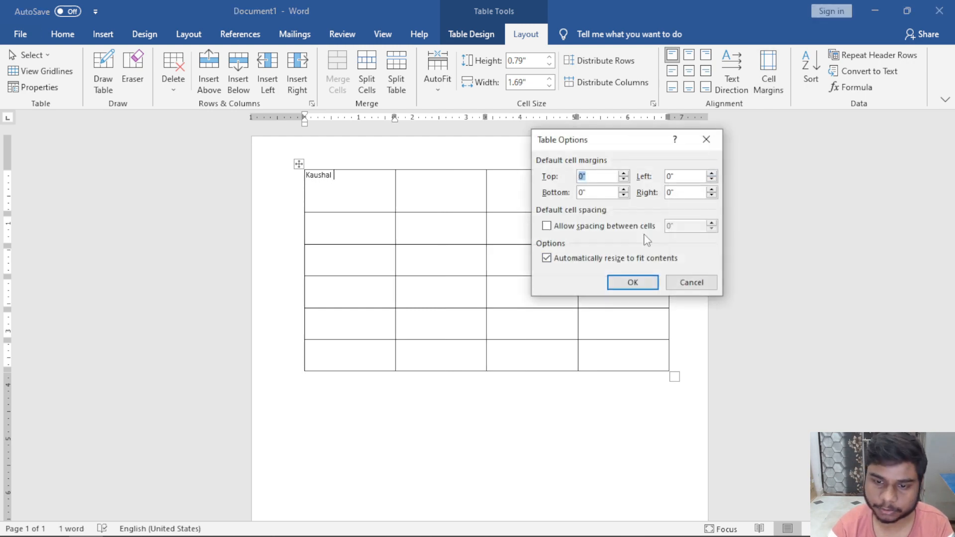
left_click(602, 262)
left_click(692, 282)
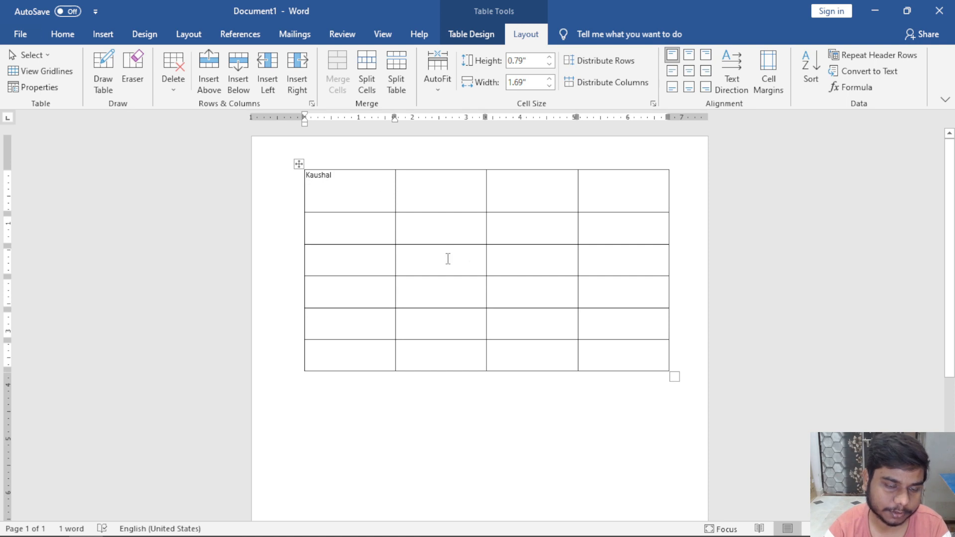
Drag the table's resize handle up to make the rows shorter.
scroll(468, 264, "up", 4, "ctrl")
left_click_drag(745, 455, 737, 294)
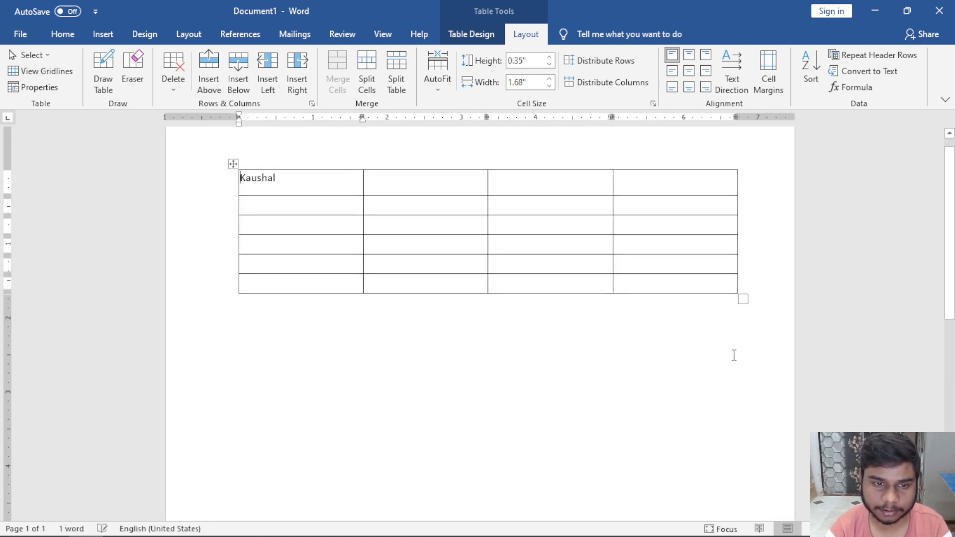
scroll(734, 354, "up", 3)
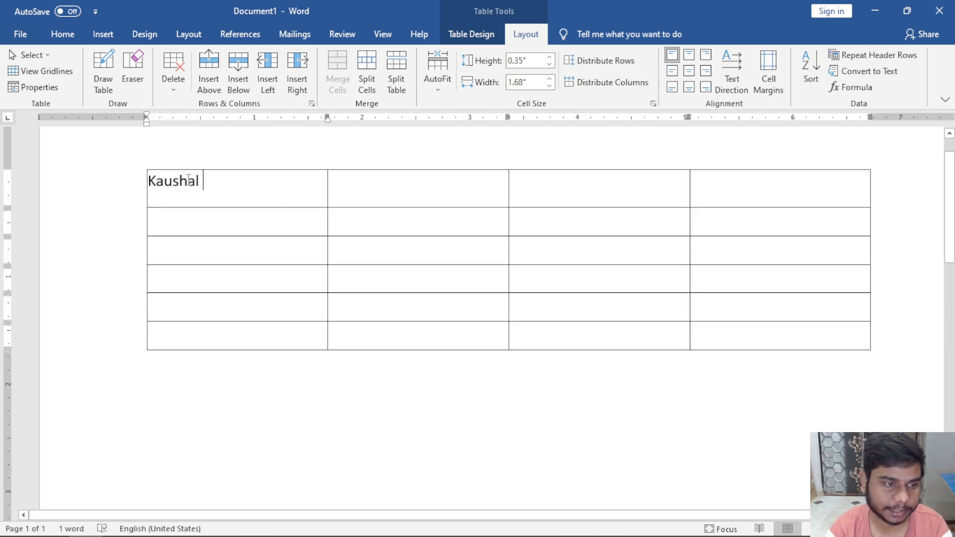
Replace the first cell's name and type letters A through F down the first column.
left_click_drag(203, 180, 148, 181)
type("A")
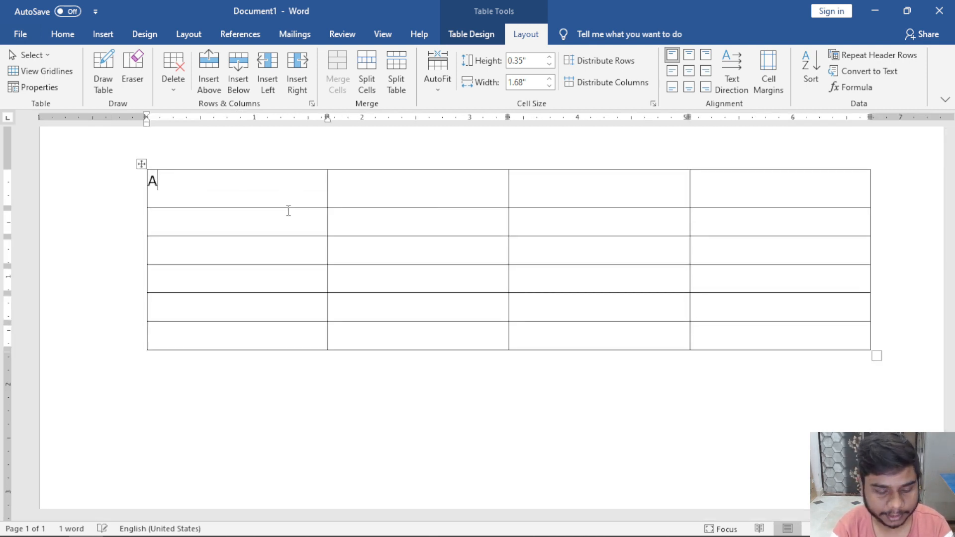
key("Return")
type("B")
key("BackSpace")
key("BackSpace")
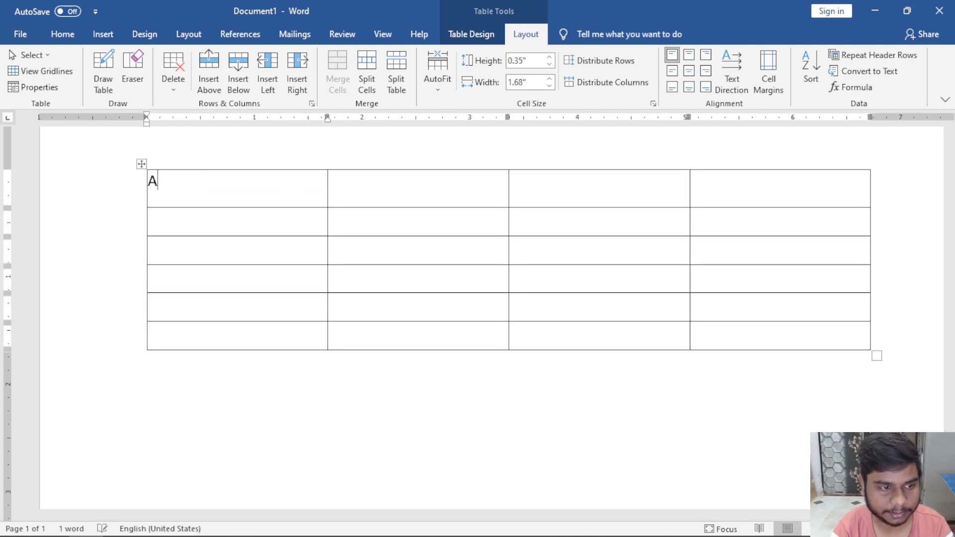
key("Down")
type("B")
key("Down")
type("C")
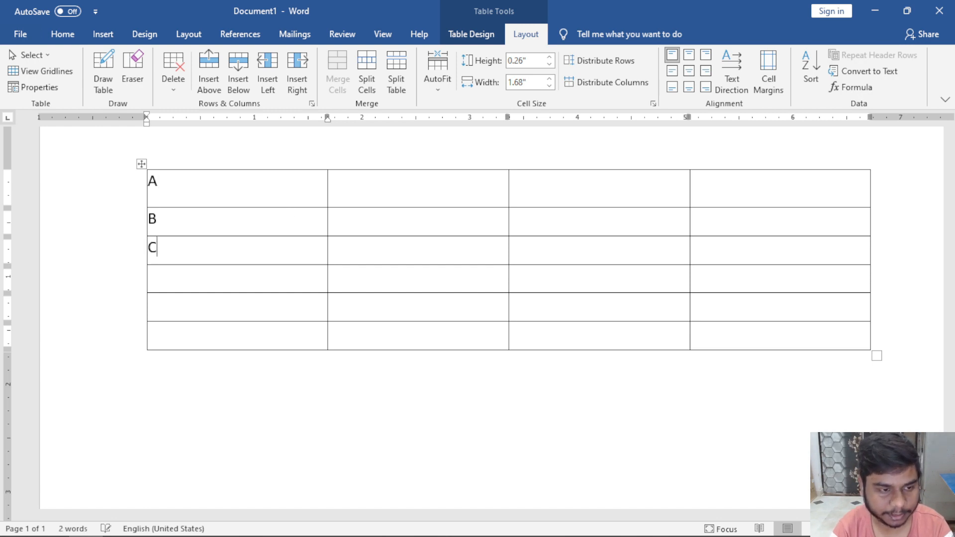
type("D")
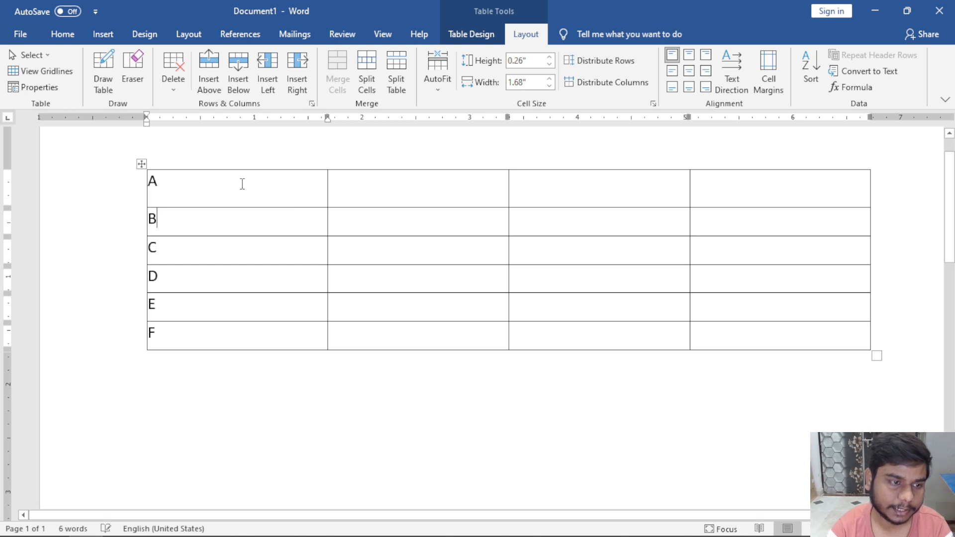
Give the first column's cells a 0.2-inch left cell margin.
left_click_drag(241, 183, 241, 334)
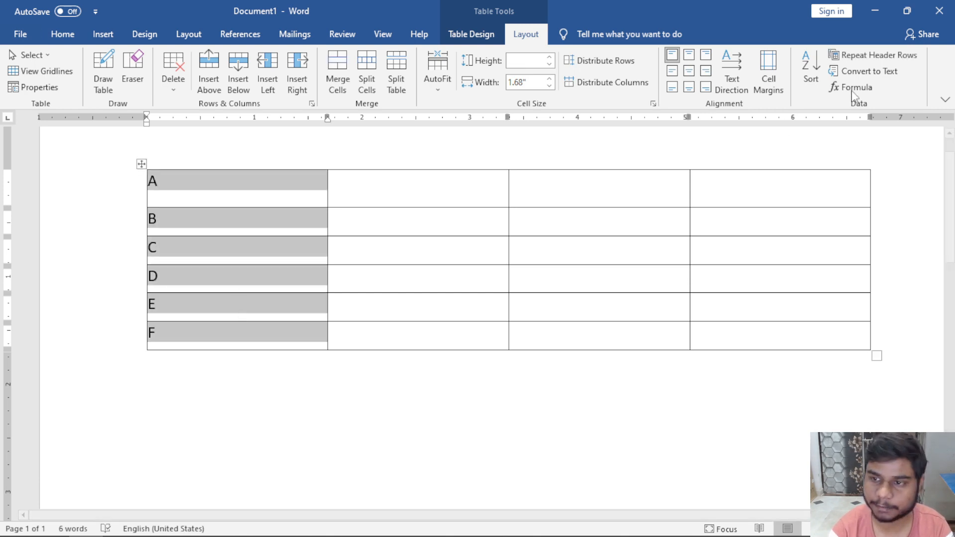
left_click(769, 74)
left_click_drag(681, 178, 661, 186)
type("0")
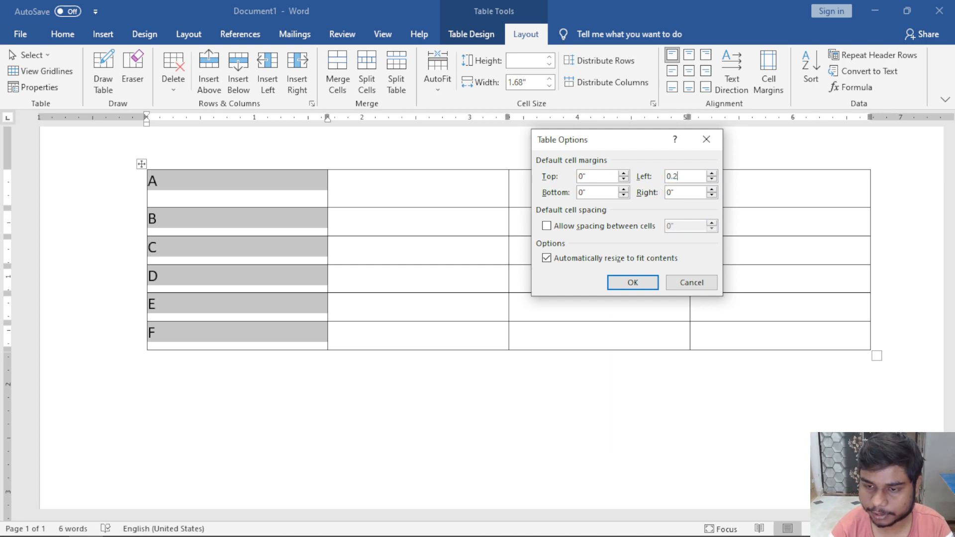
type(".2")
key("Return")
left_click(595, 230)
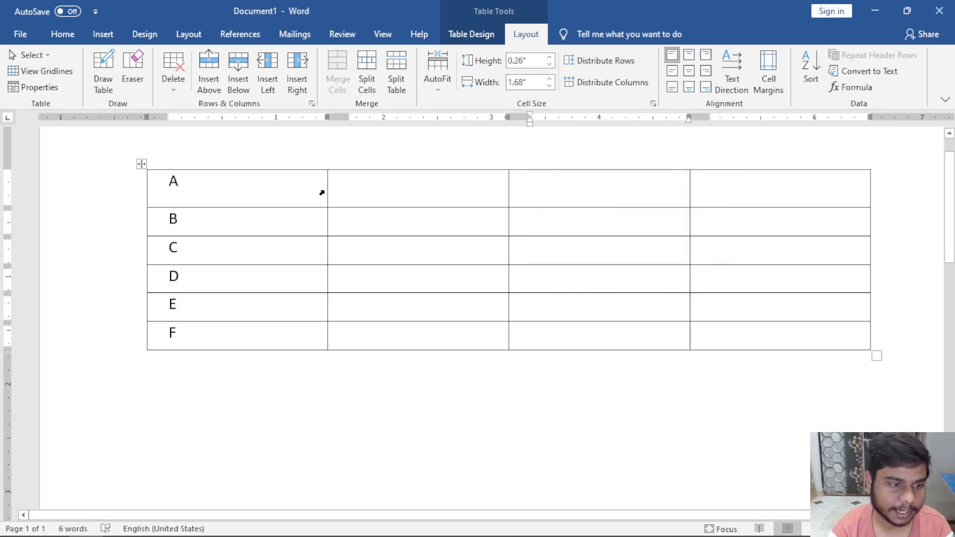
left_click_drag(234, 183, 241, 336)
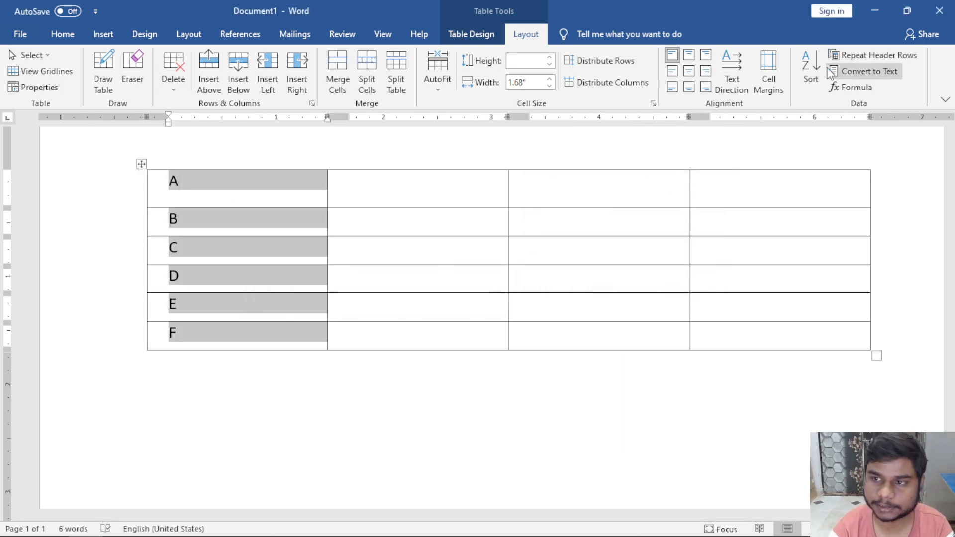
left_click(807, 94)
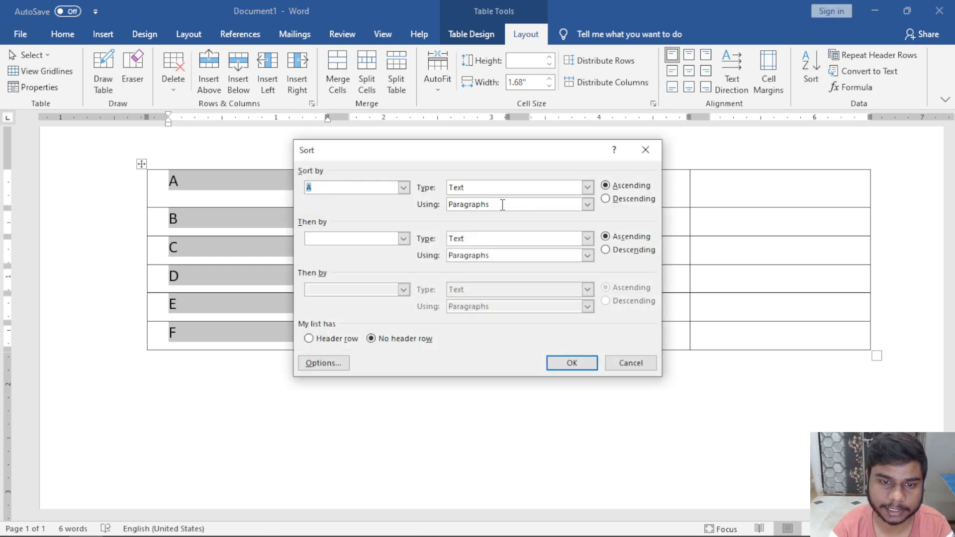
left_click_drag(440, 157, 560, 159)
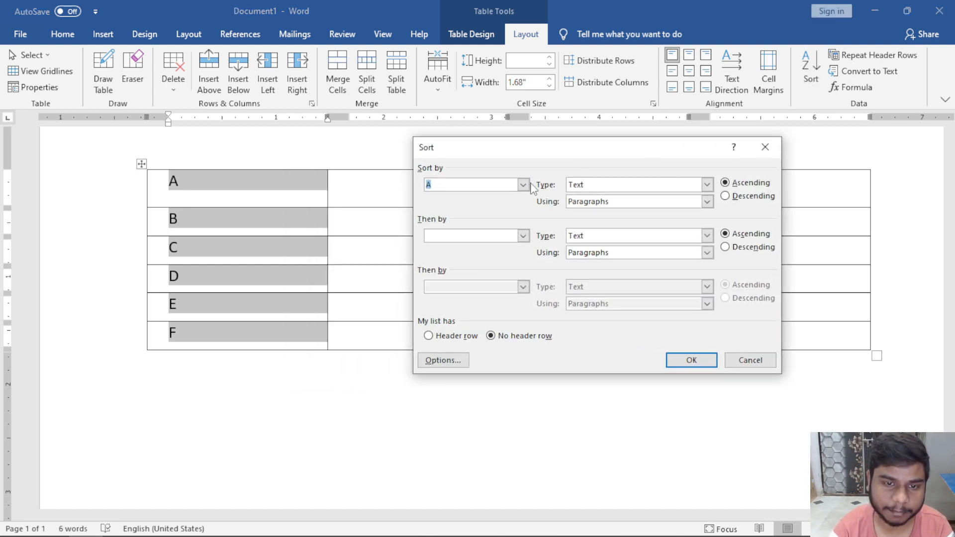
left_click(524, 185)
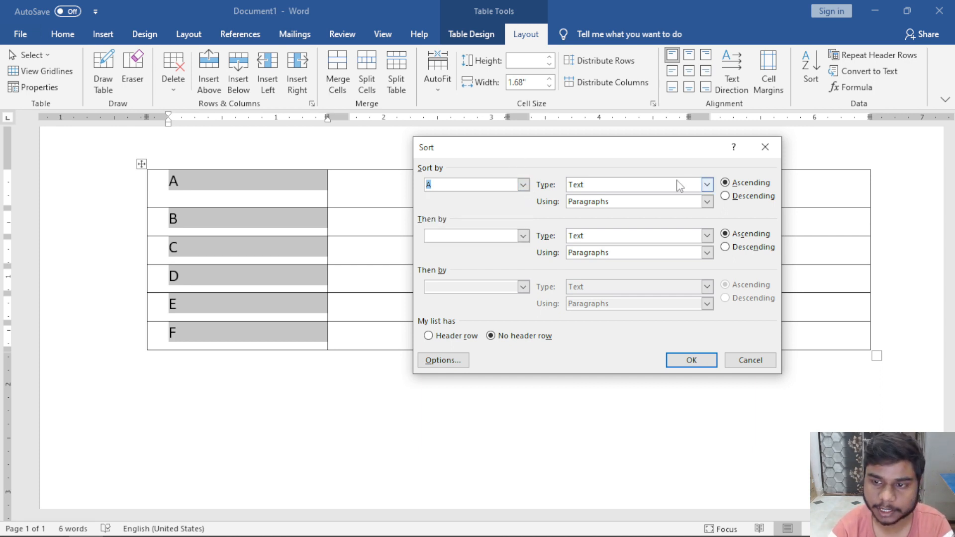
left_click(739, 197)
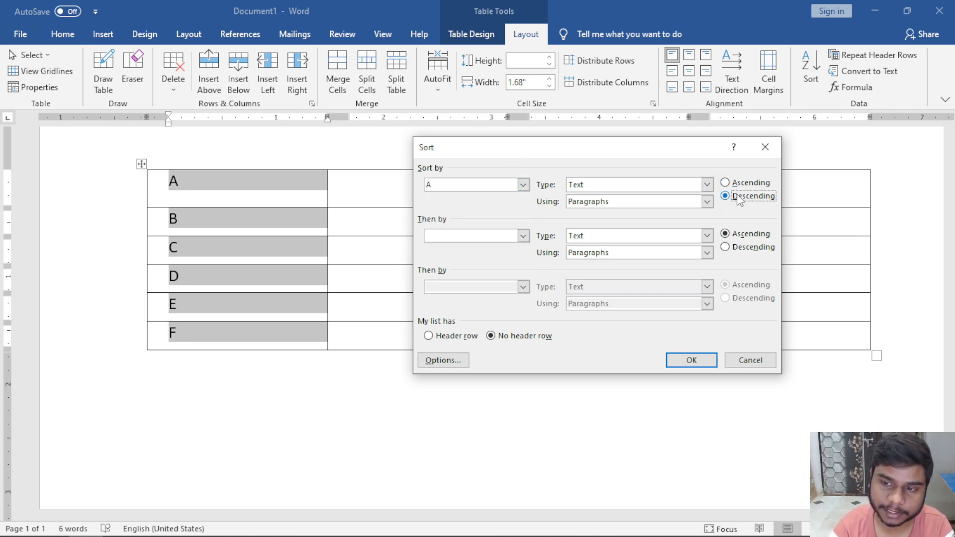
left_click(690, 360)
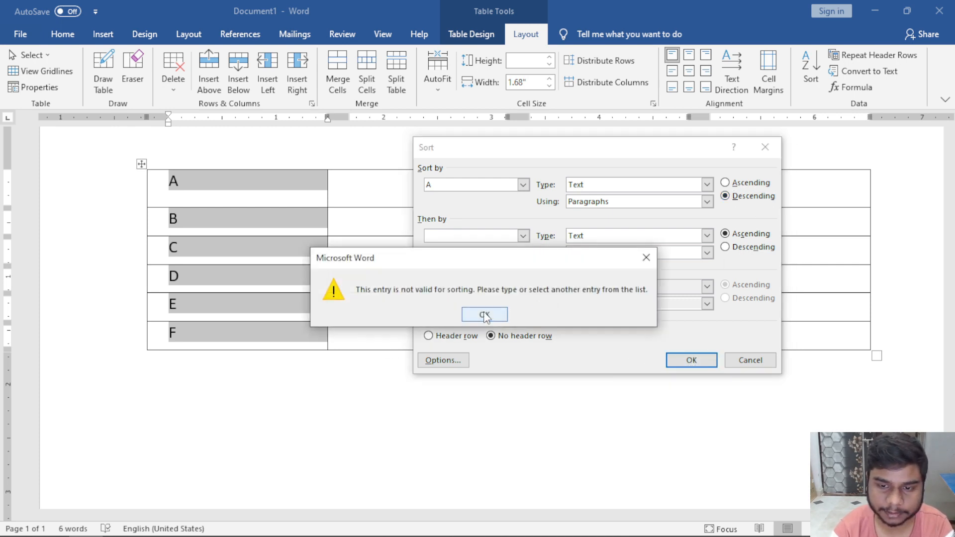
key("Return")
left_click(737, 359)
left_click(270, 256)
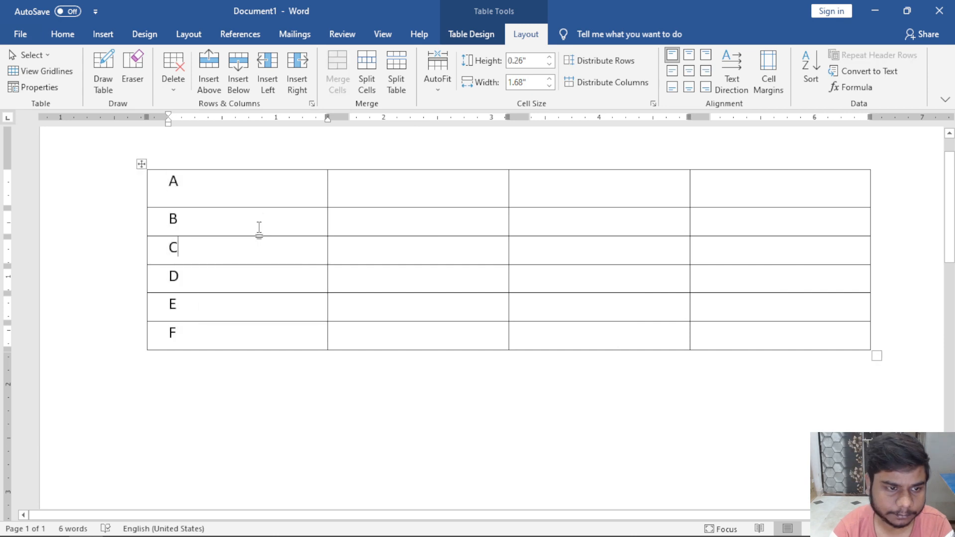
left_click(262, 200)
left_click(811, 69)
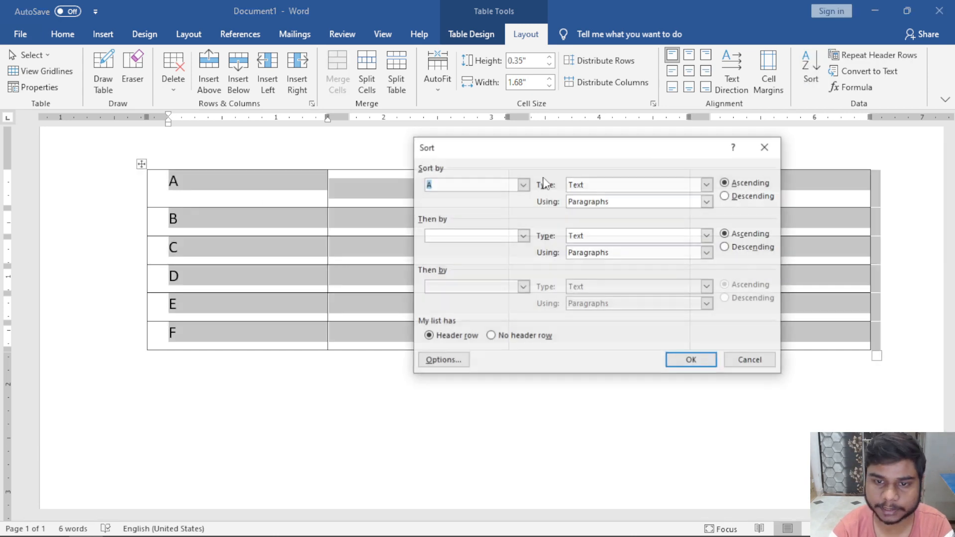
left_click(523, 185)
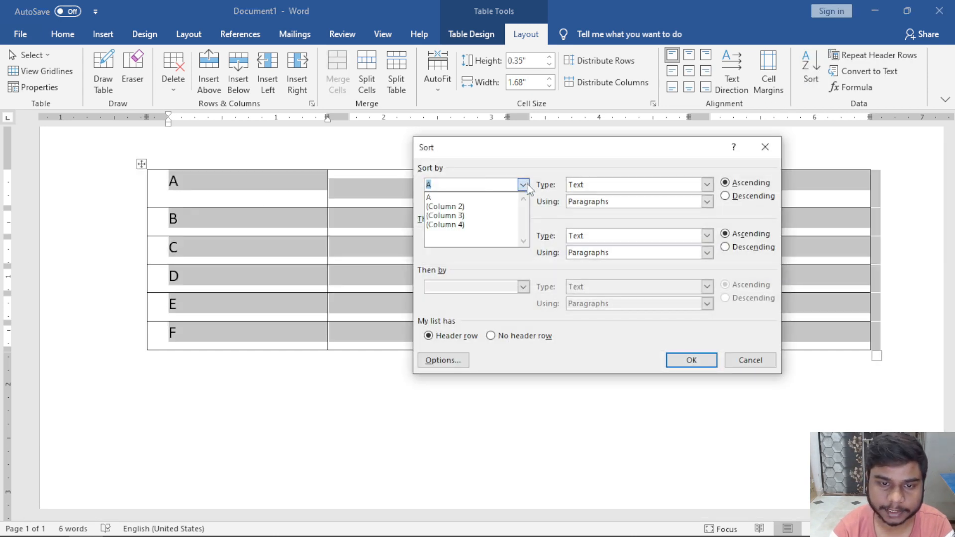
left_click(492, 198)
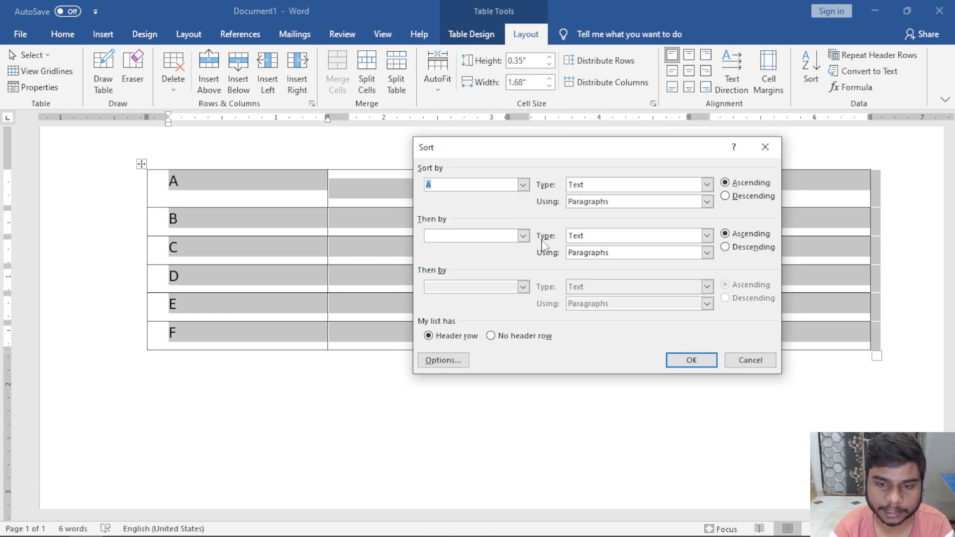
left_click(742, 197)
left_click(690, 360)
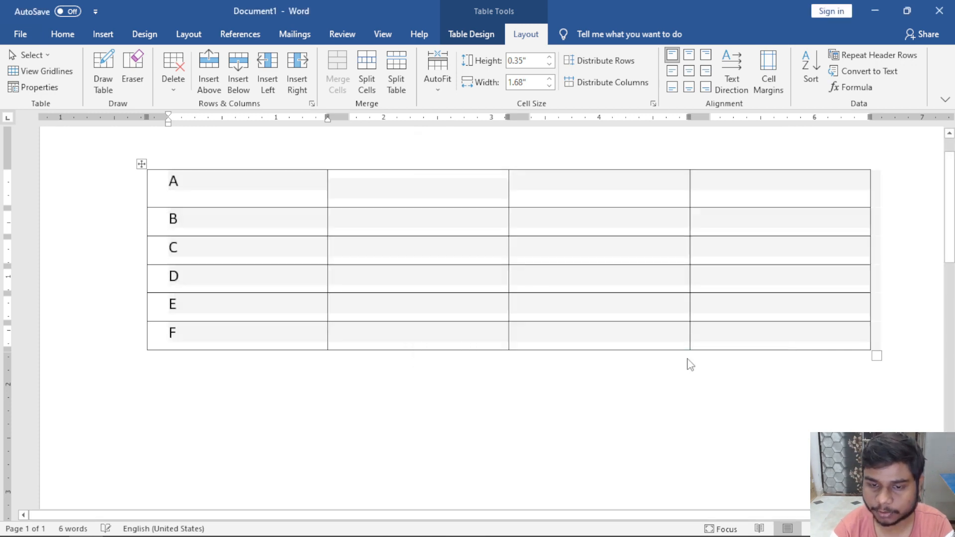
left_click(217, 227)
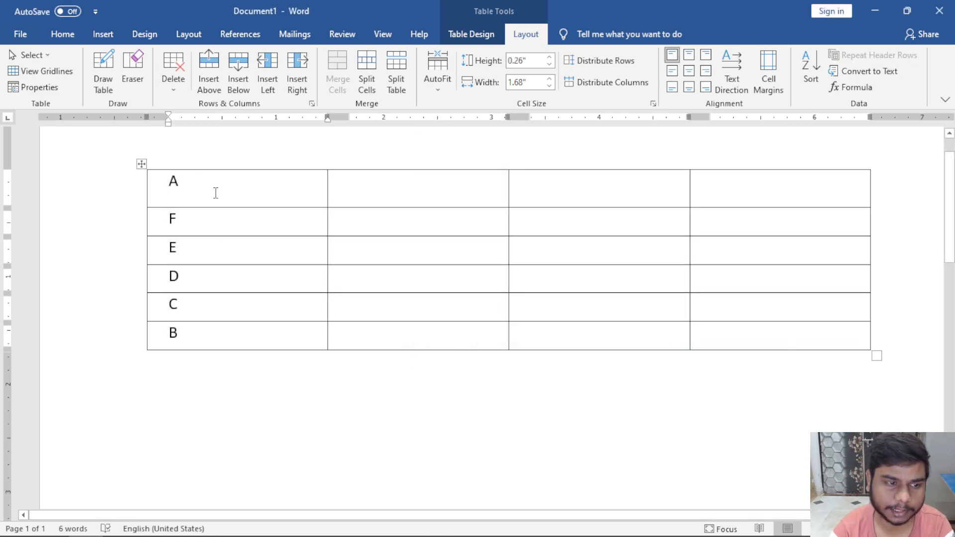
left_click(216, 193)
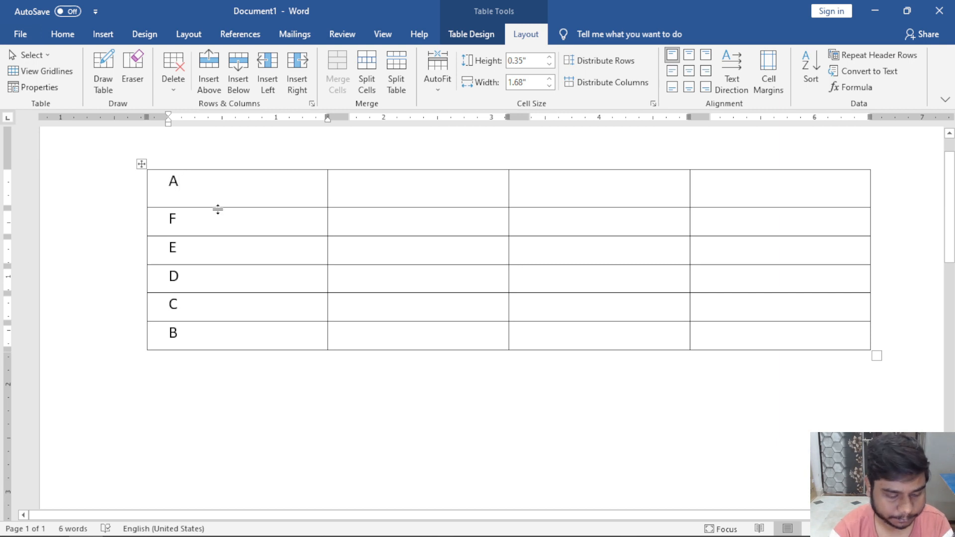
key("ctrl+z")
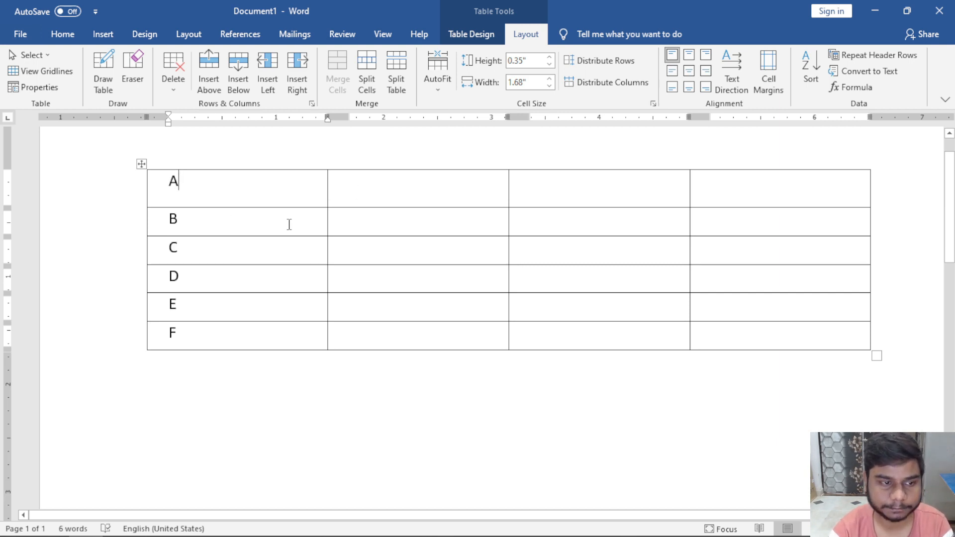
left_click(811, 67)
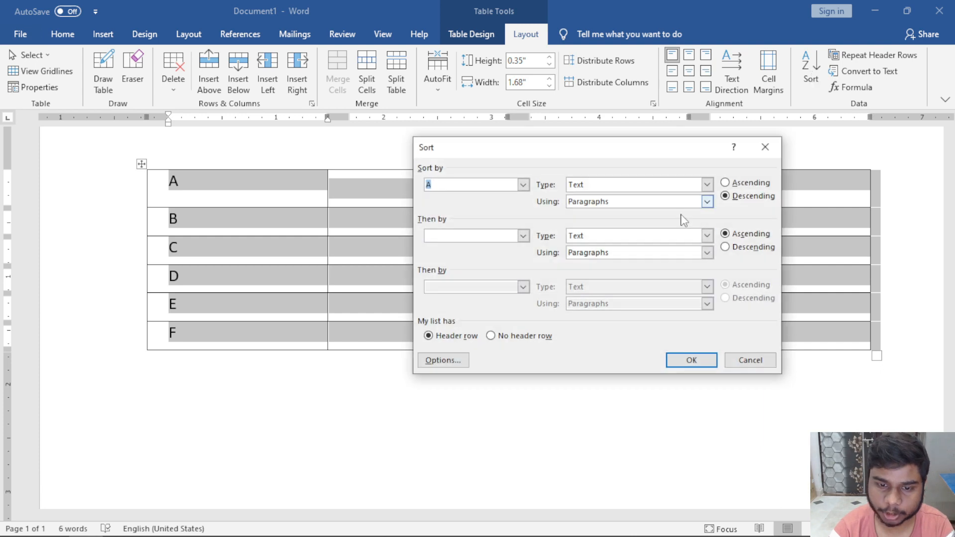
left_click_drag(486, 148, 437, 111)
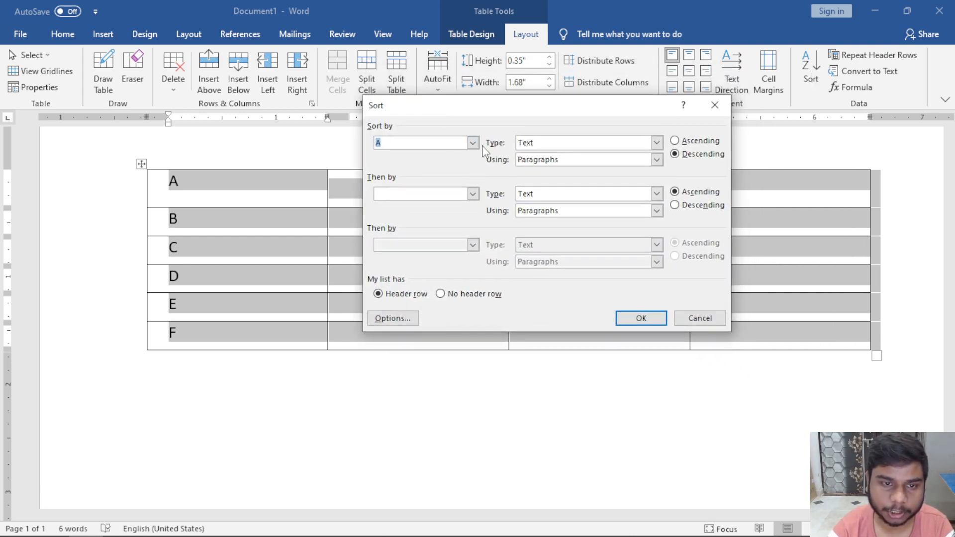
left_click(472, 143)
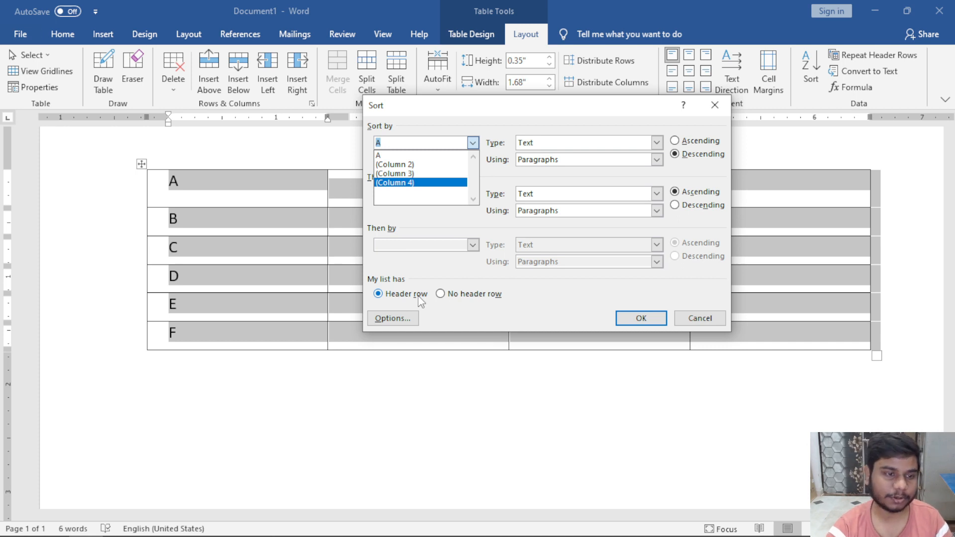
left_click(494, 105)
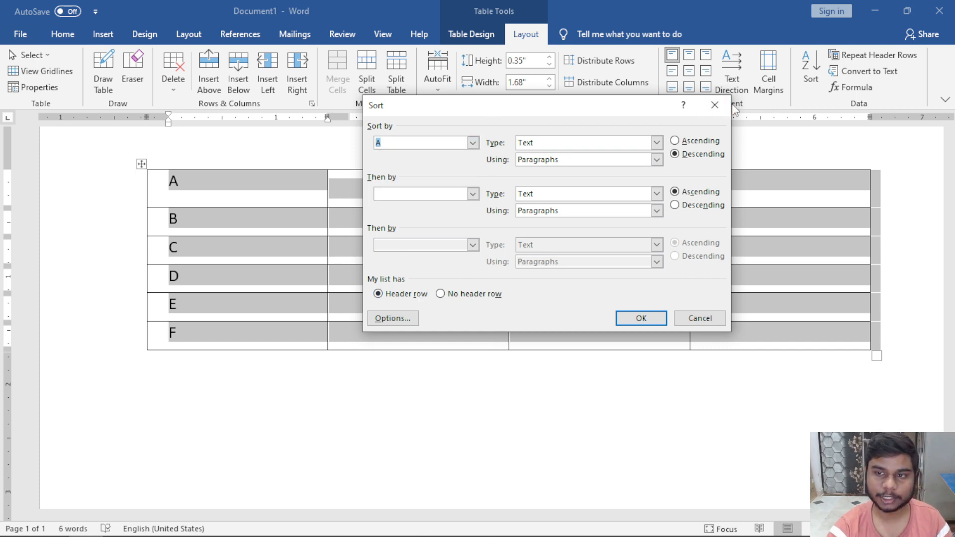
left_click(715, 105)
left_click_drag(240, 188, 789, 169)
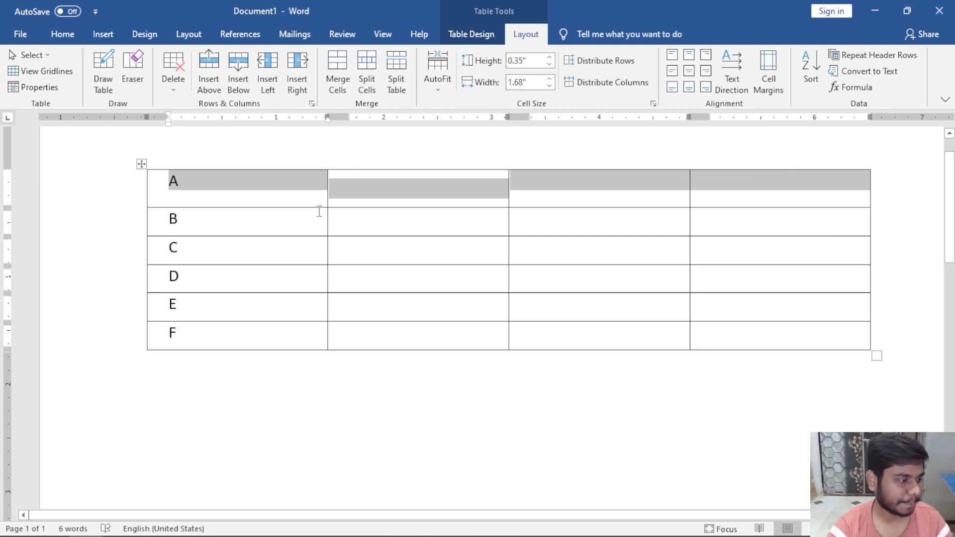
left_click(278, 189)
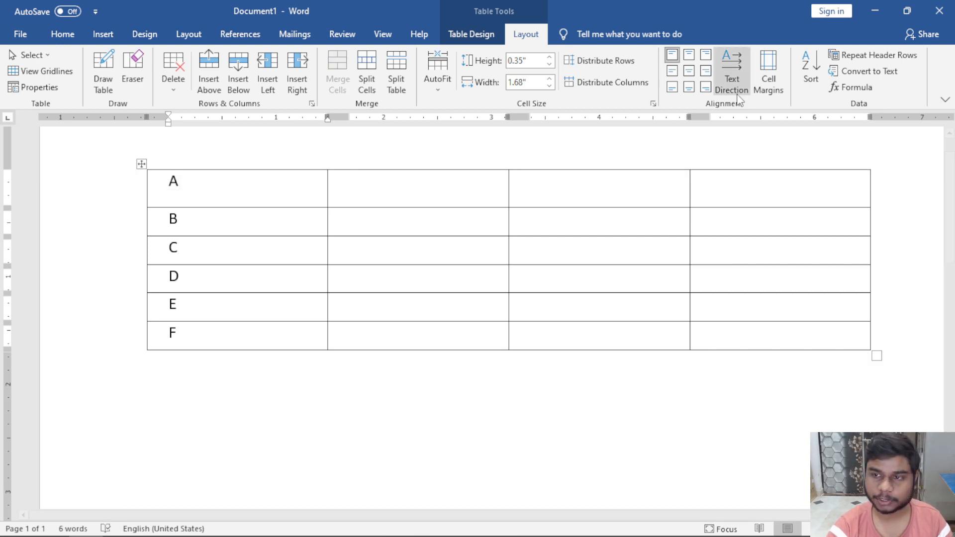
Sort the table by Column 1 descending, with no header row.
left_click(811, 78)
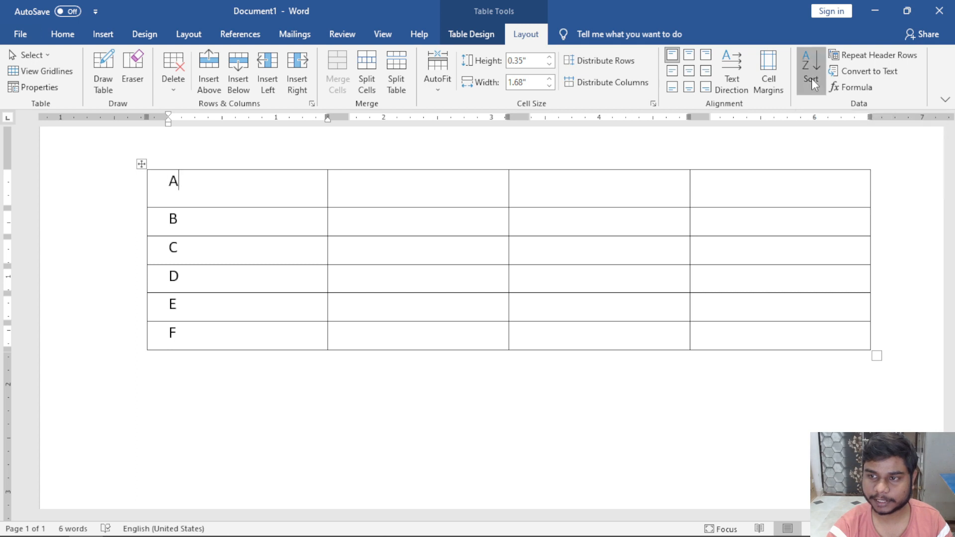
left_click(446, 295)
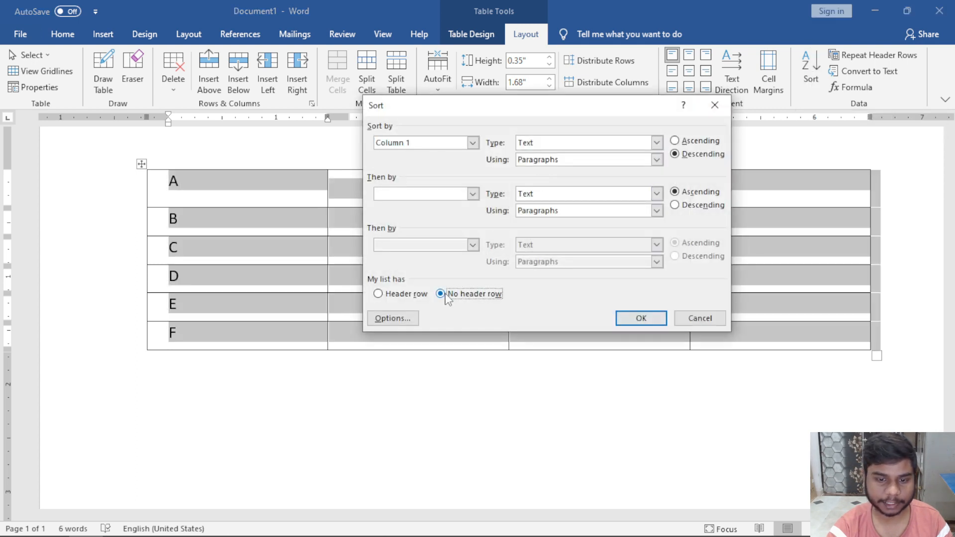
left_click(474, 144)
left_click(418, 154)
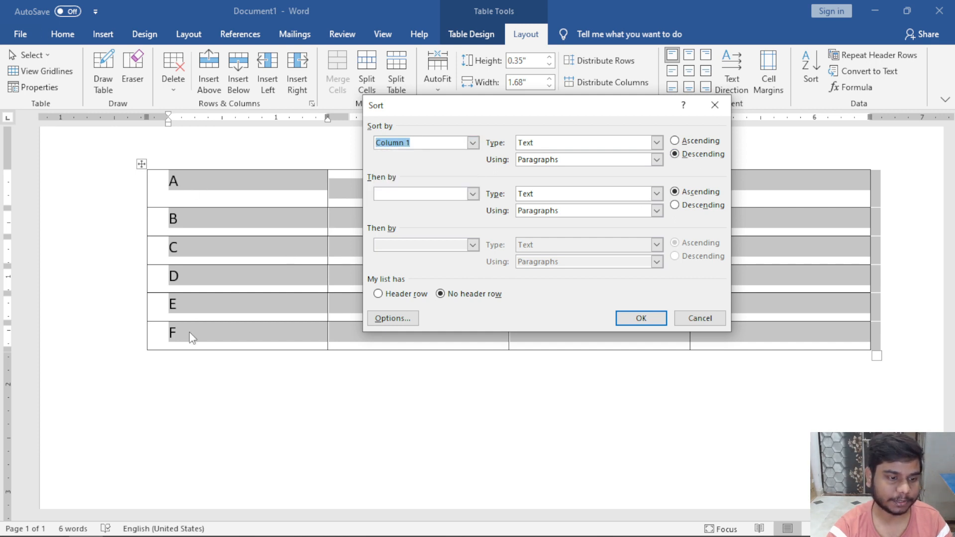
left_click(640, 317)
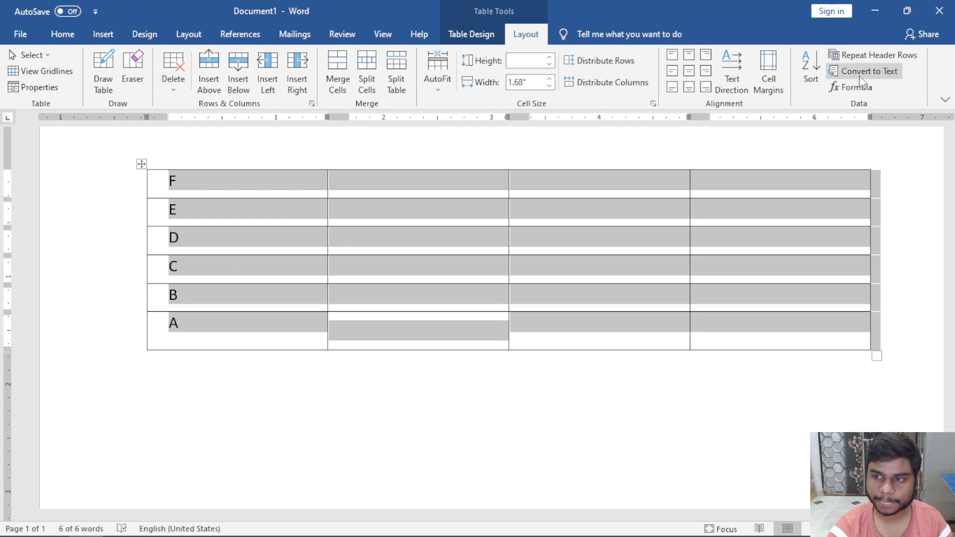
Re-sort the table by Column 1 ascending so it reads A to F.
left_click(811, 67)
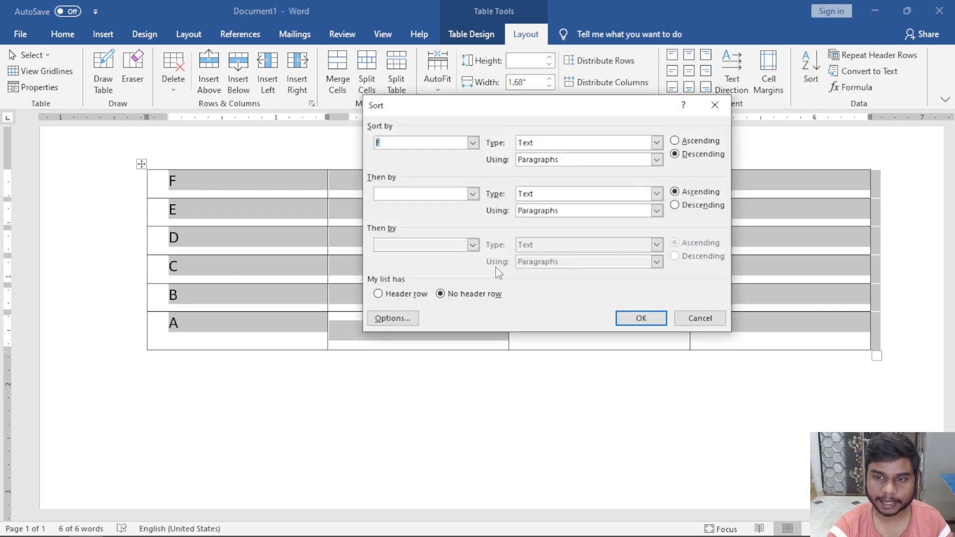
left_click(676, 141)
left_click(637, 320)
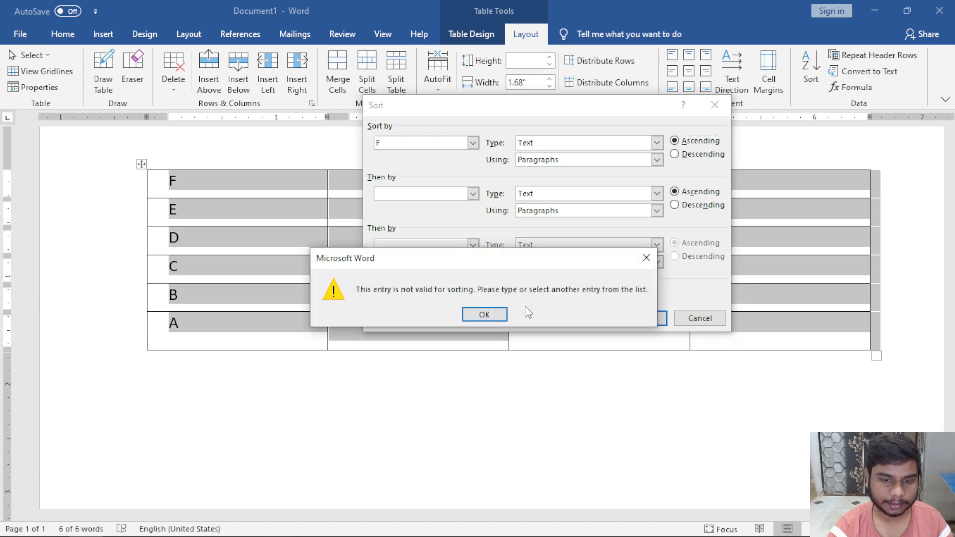
left_click(485, 314)
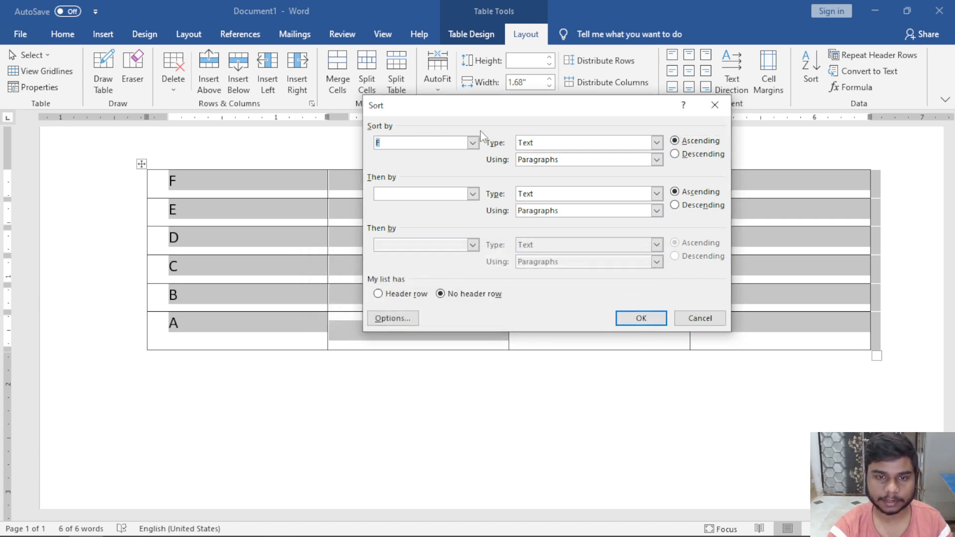
left_click(473, 143)
left_click(434, 158)
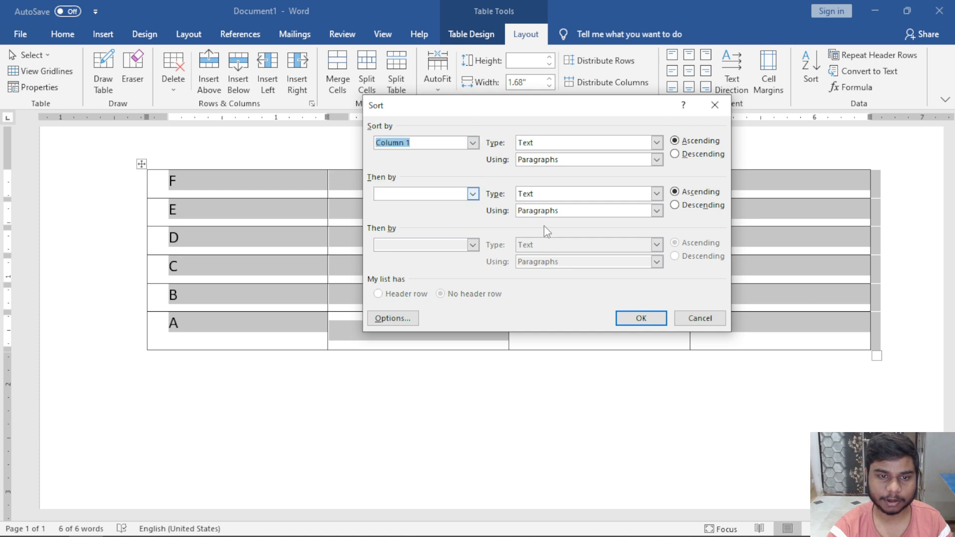
left_click(635, 319)
left_click(225, 220)
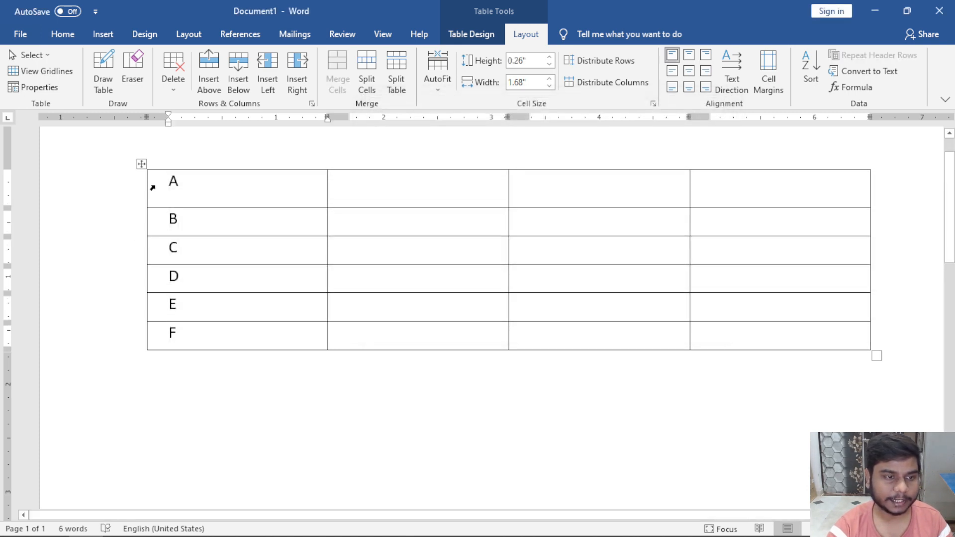
Replace A with the header Name, type Class in the next cell, and bring up Sort.
left_click_drag(252, 186, 311, 179)
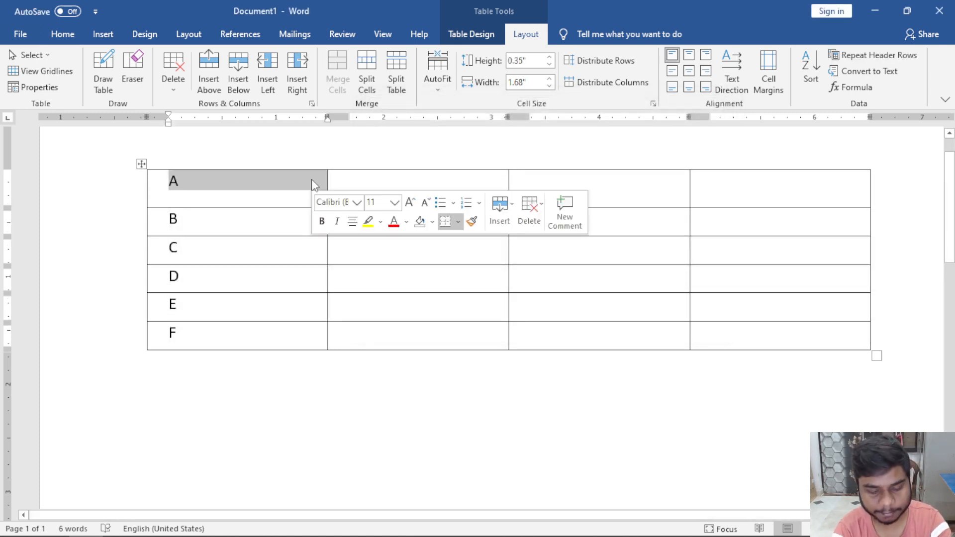
type("Name")
key("Tab")
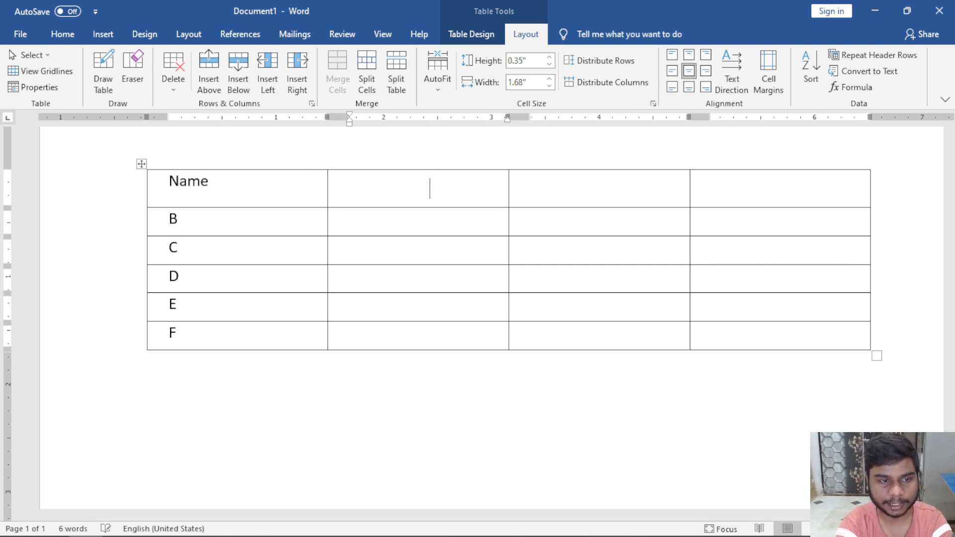
type("Classe")
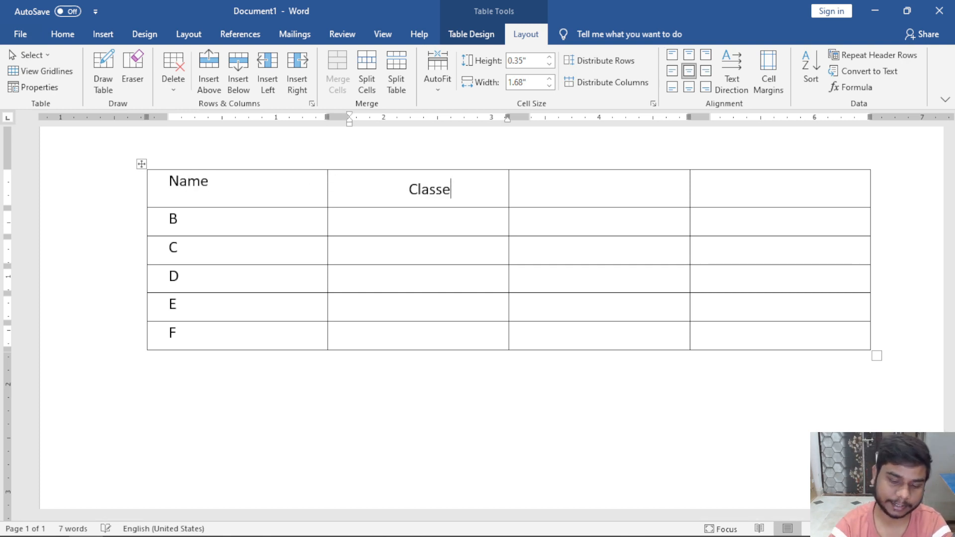
key("BackSpace")
left_click(379, 182)
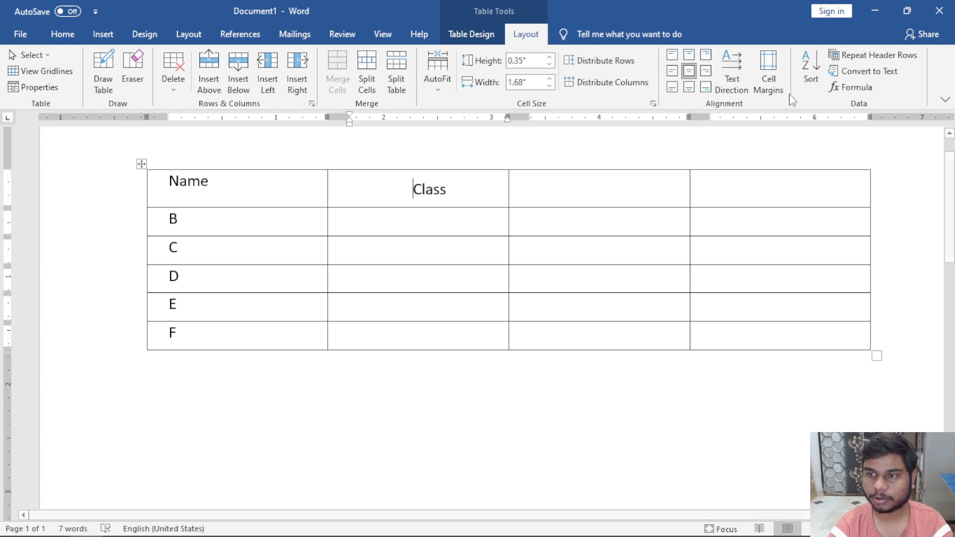
left_click(811, 76)
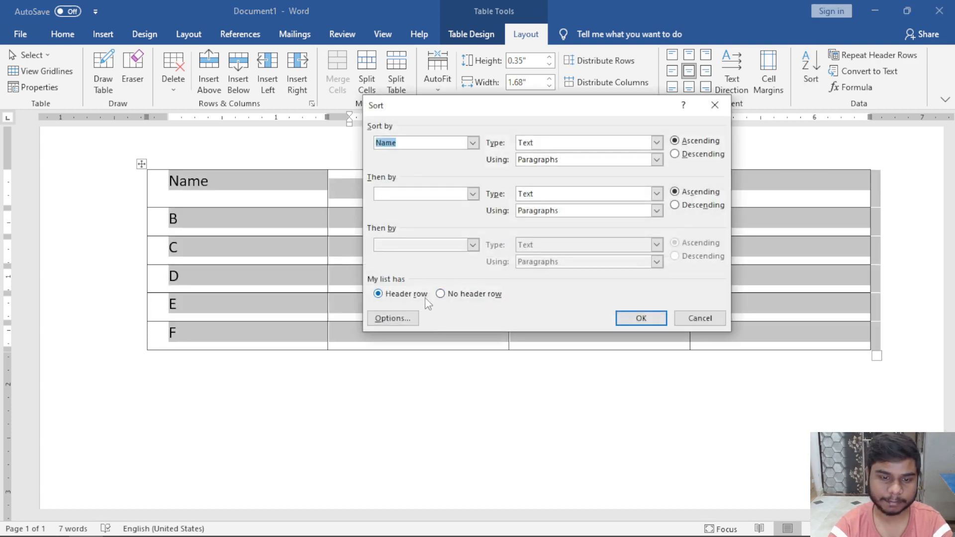
Sort the rows by the Name column in descending order, F to B.
left_click(472, 143)
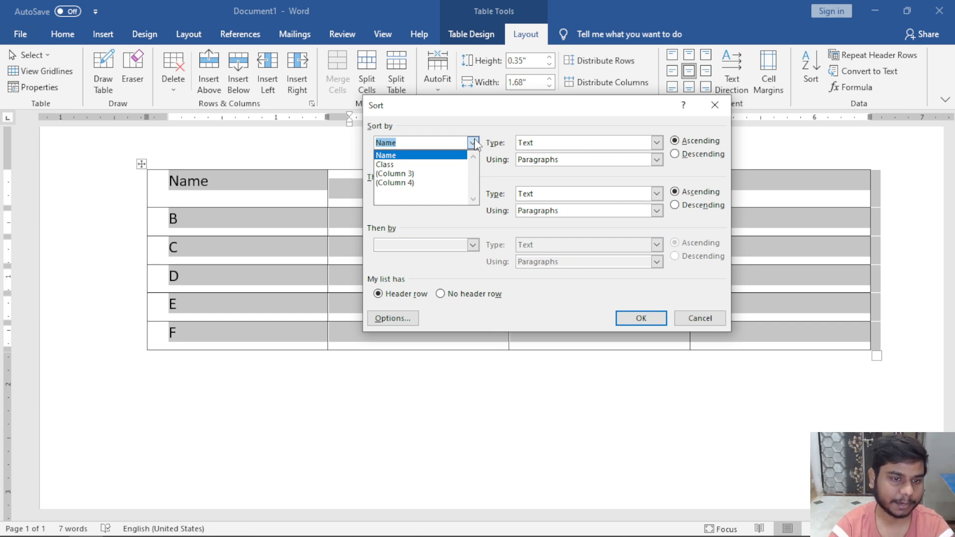
left_click(455, 160)
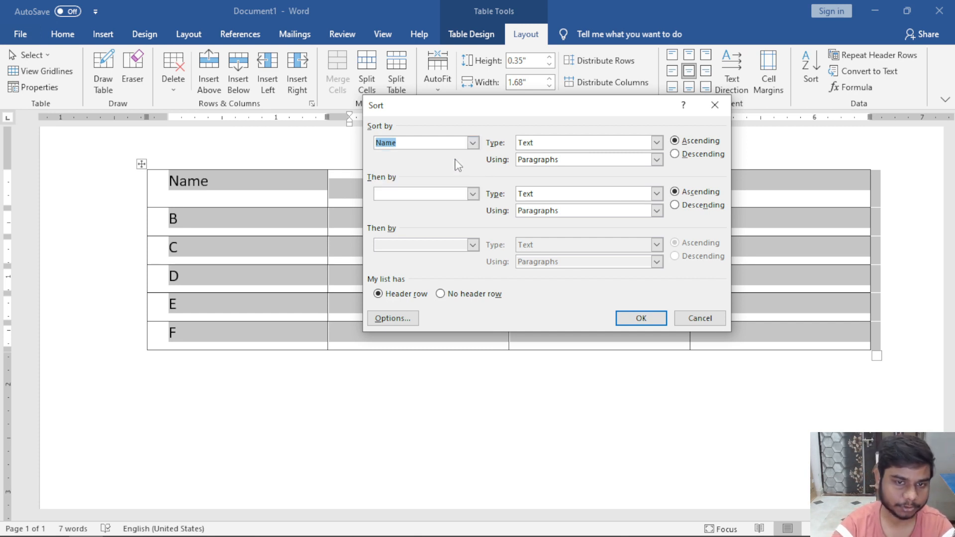
left_click(703, 155)
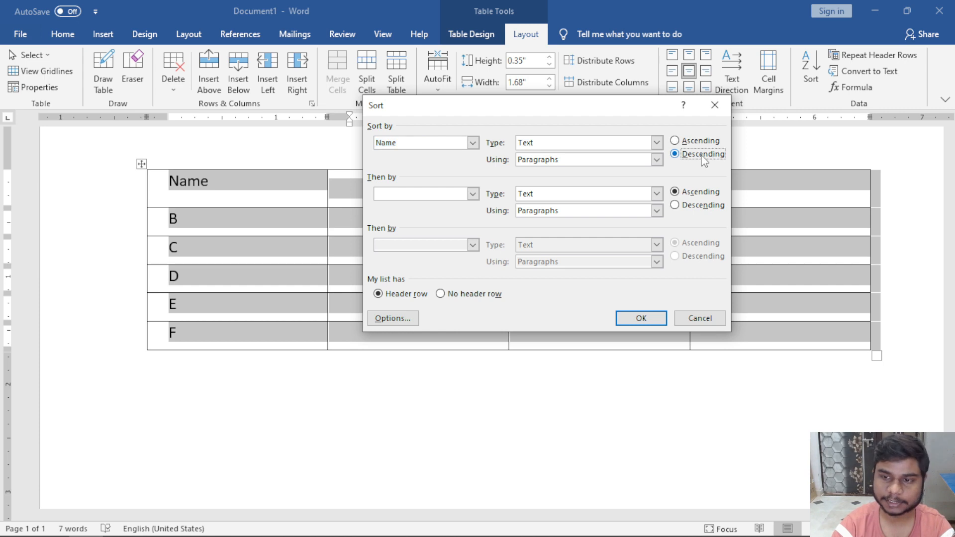
left_click(641, 318)
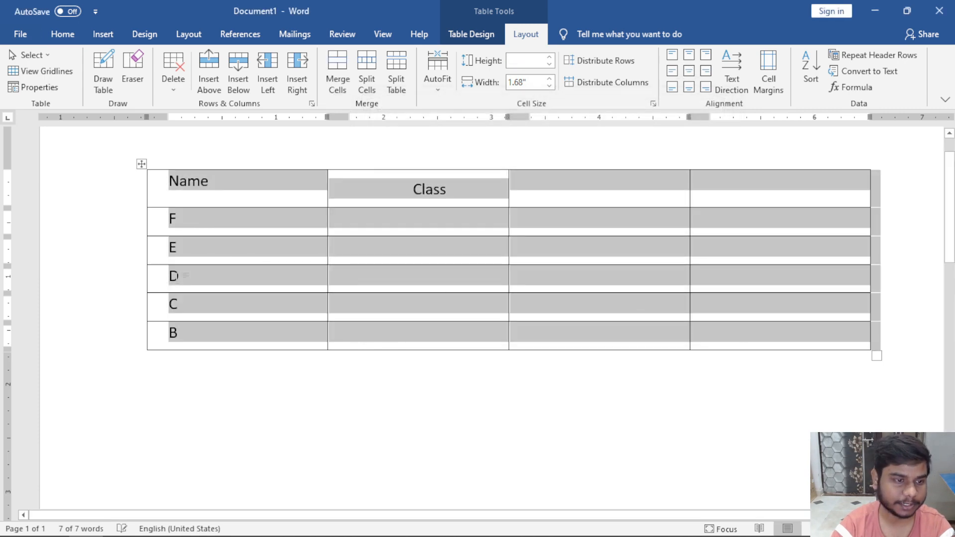
left_click_drag(182, 192, 693, 166)
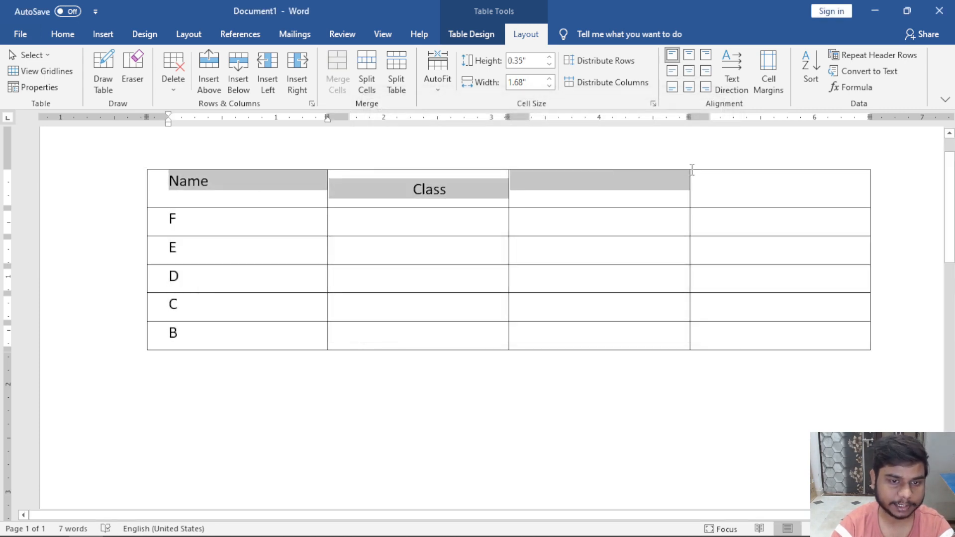
left_click_drag(224, 222, 232, 342)
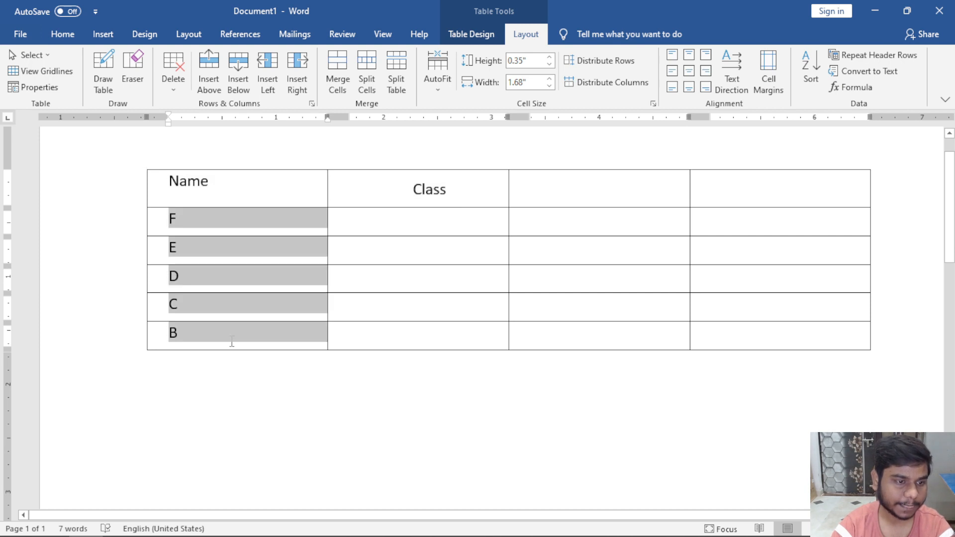
left_click(247, 196)
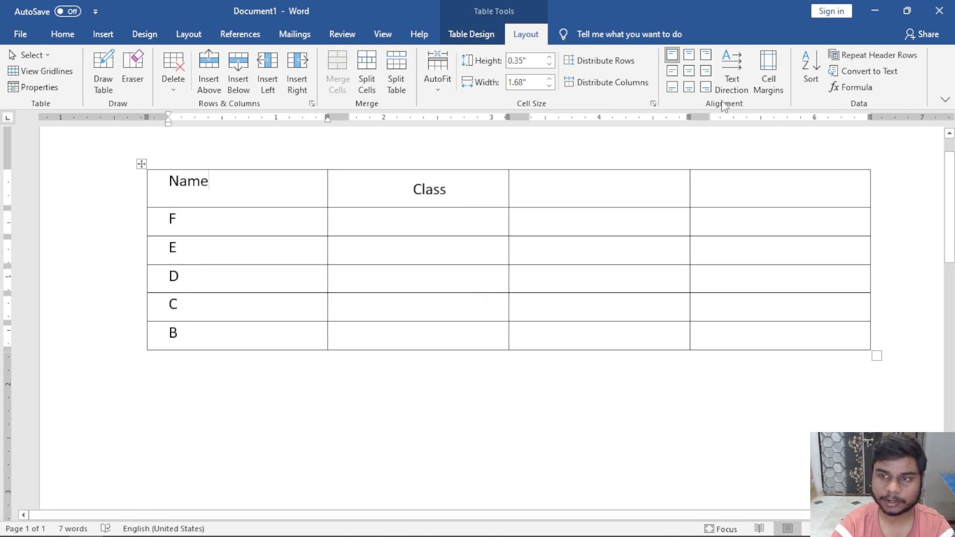
Re-sort the rows by Name in ascending order, B to F.
left_click(813, 63)
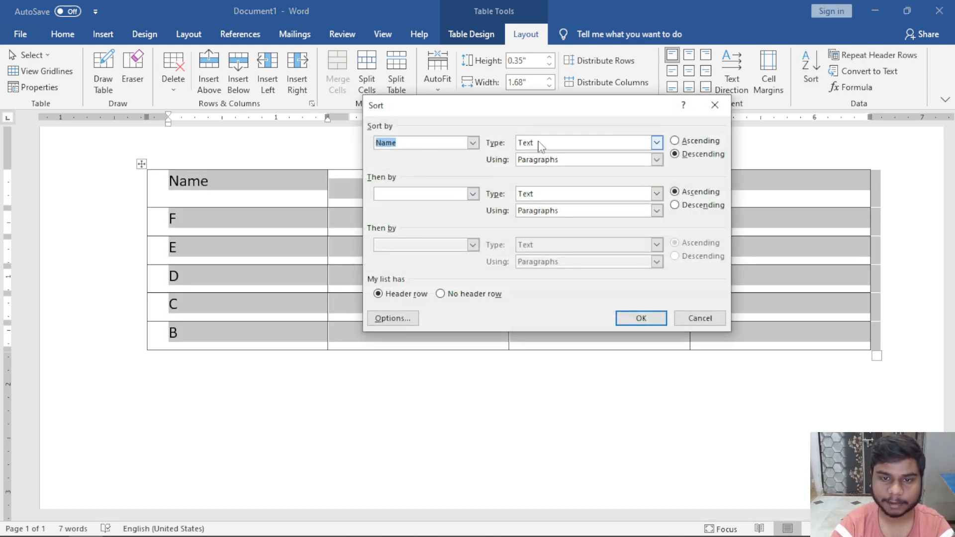
left_click(679, 141)
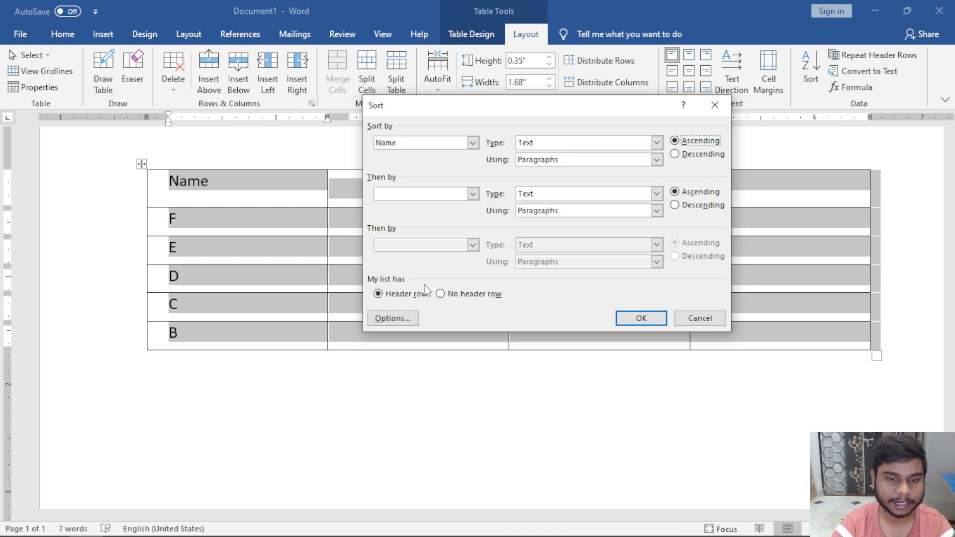
left_click(640, 319)
left_click(615, 342)
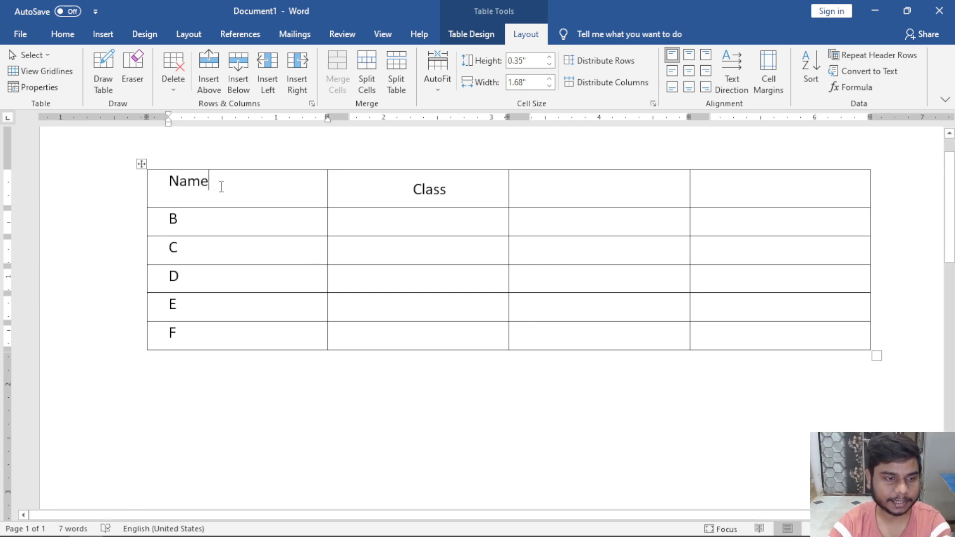
Add Marks and Roll No as the third and fourth column headers.
left_click(518, 191)
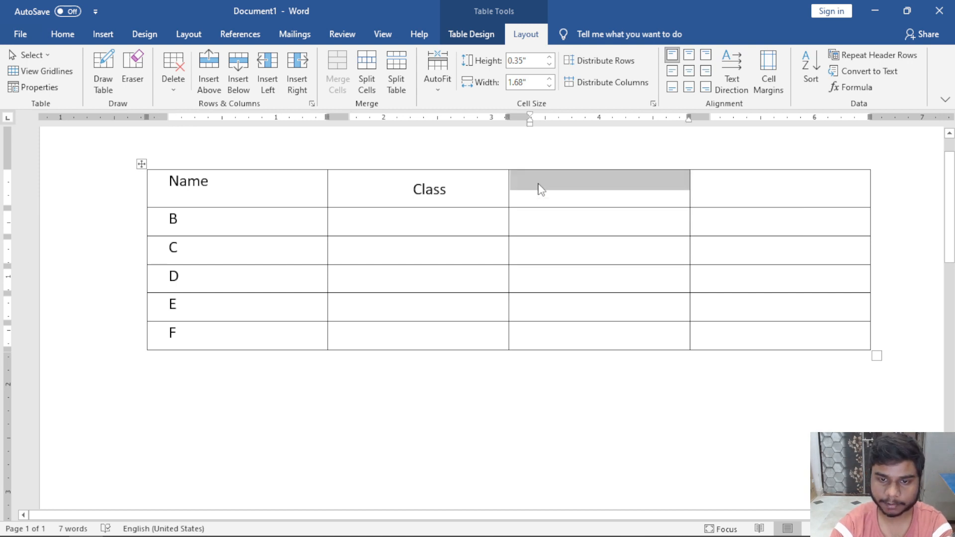
left_click(538, 188)
type("Marks")
key("Tab")
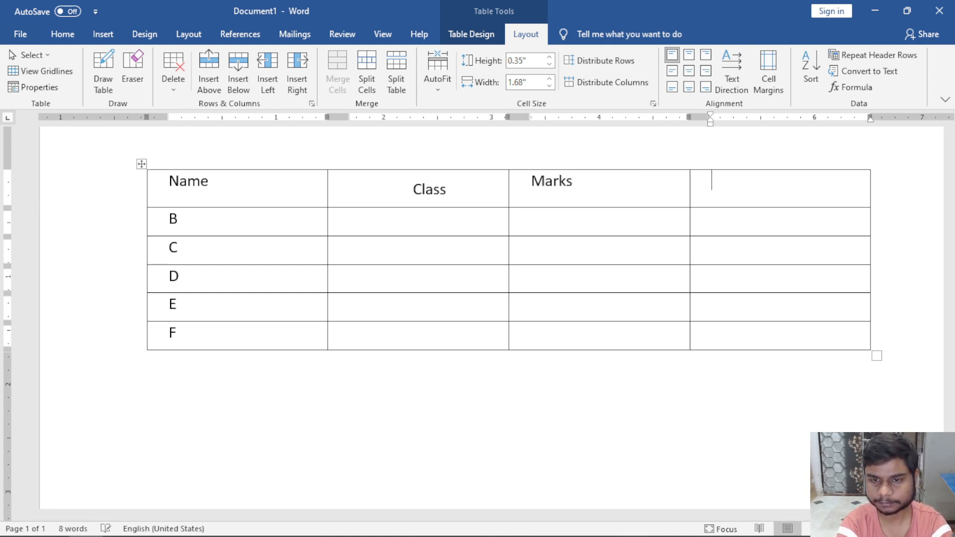
type("Roll No")
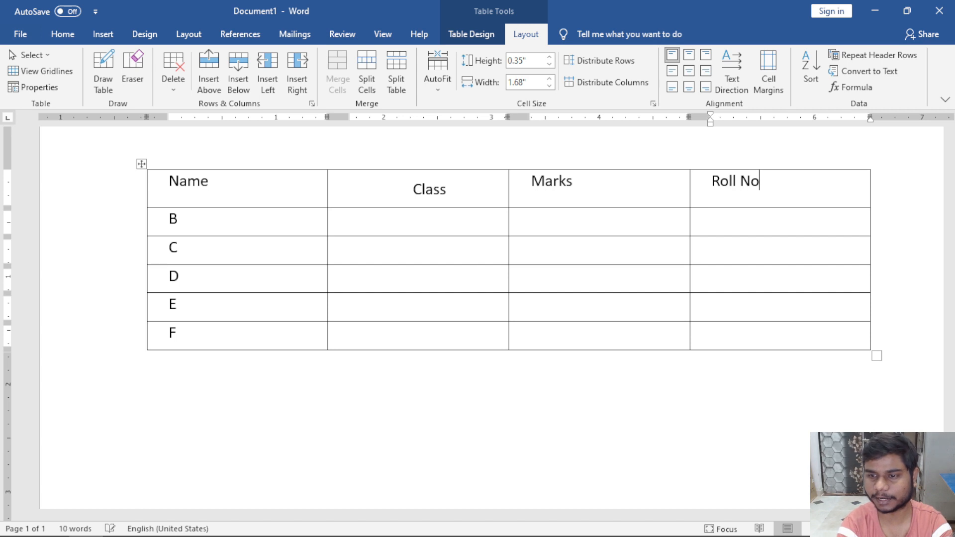
left_click(444, 245)
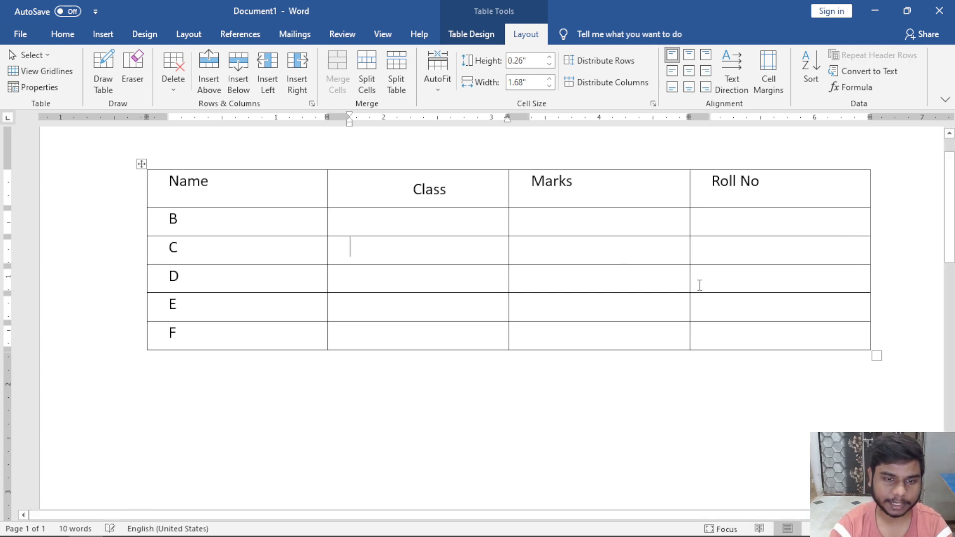
Select everything with Ctrl+A and delete the table, leaving an empty page.
left_click(877, 355)
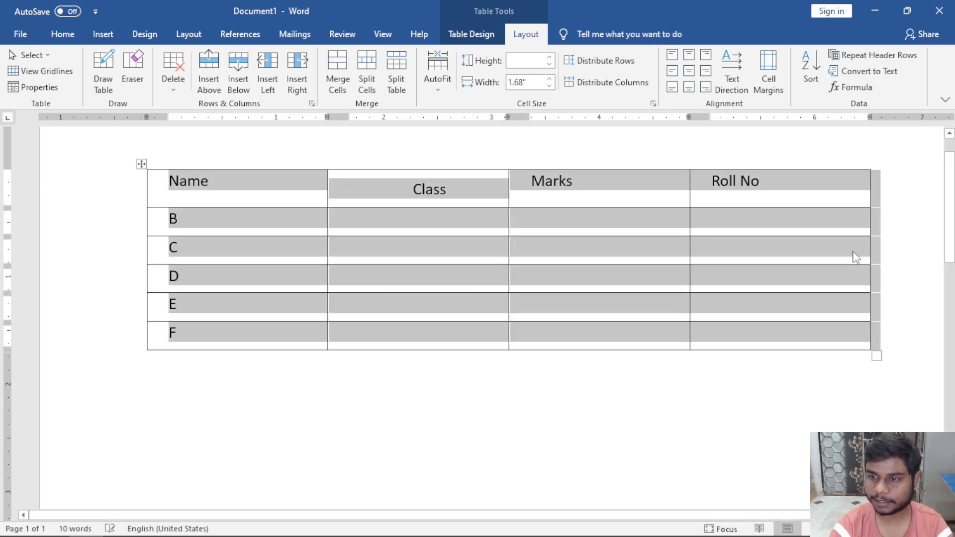
left_click(853, 258)
left_click(821, 177)
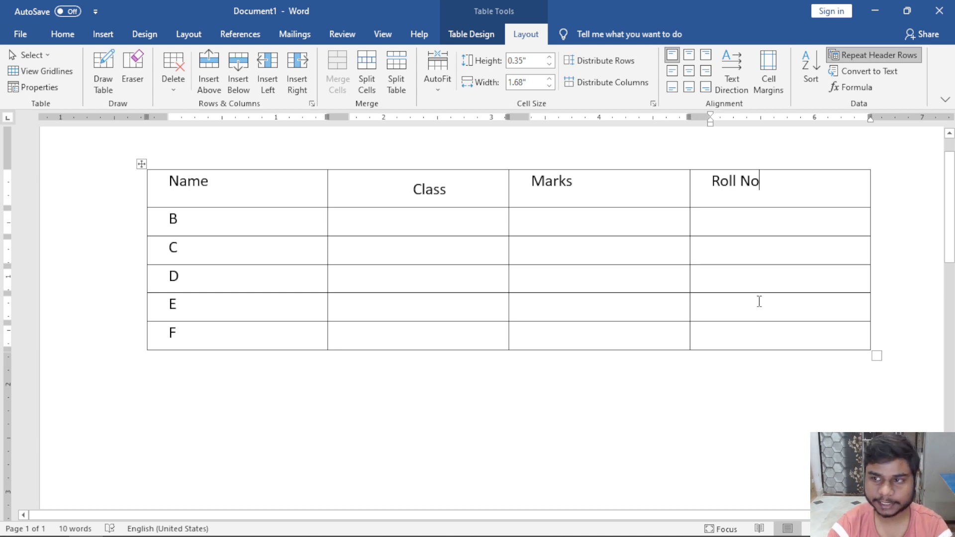
key("ctrl+a")
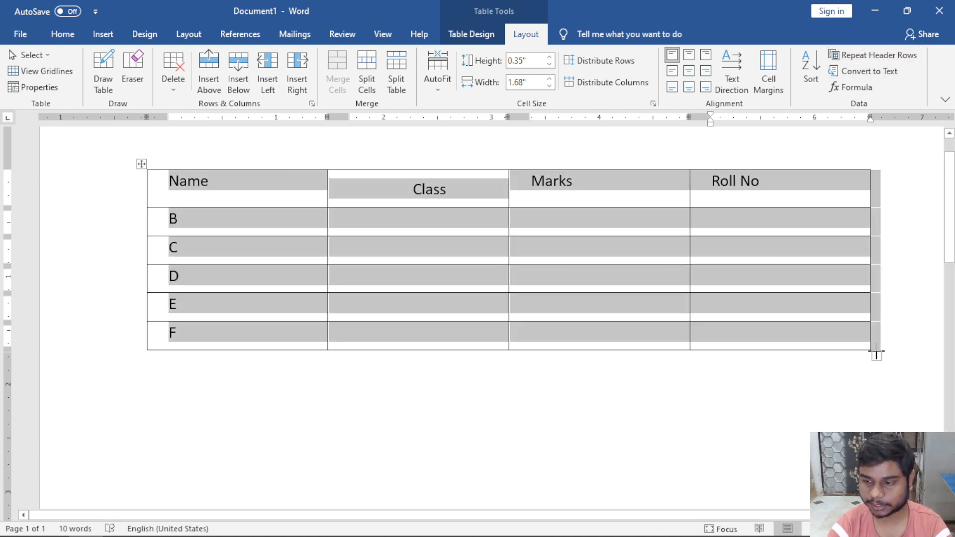
key("BackSpace")
scroll(878, 352, "down", 3)
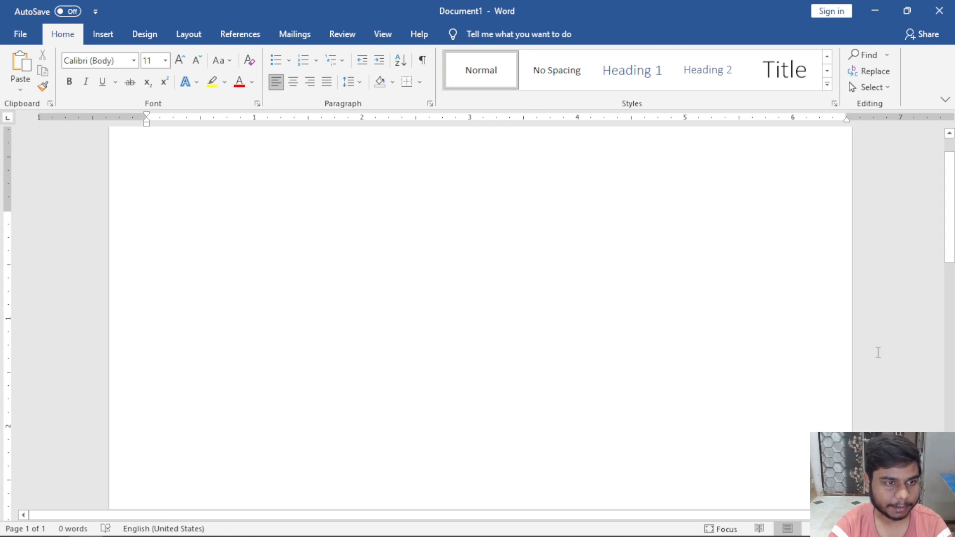
scroll(879, 352, "up", 1)
Insert a 5-column, 100-row table via Insert Table and scroll through it.
left_click(103, 34)
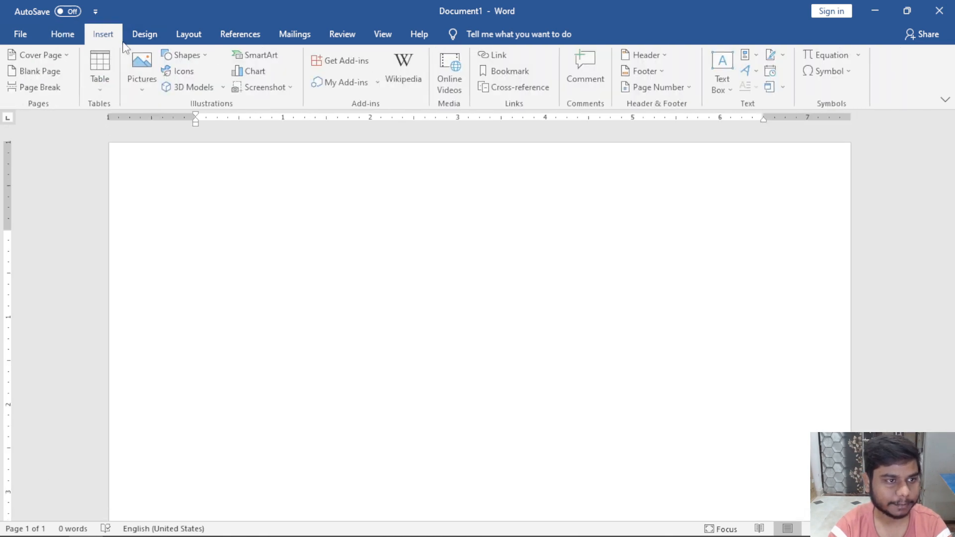
left_click(101, 70)
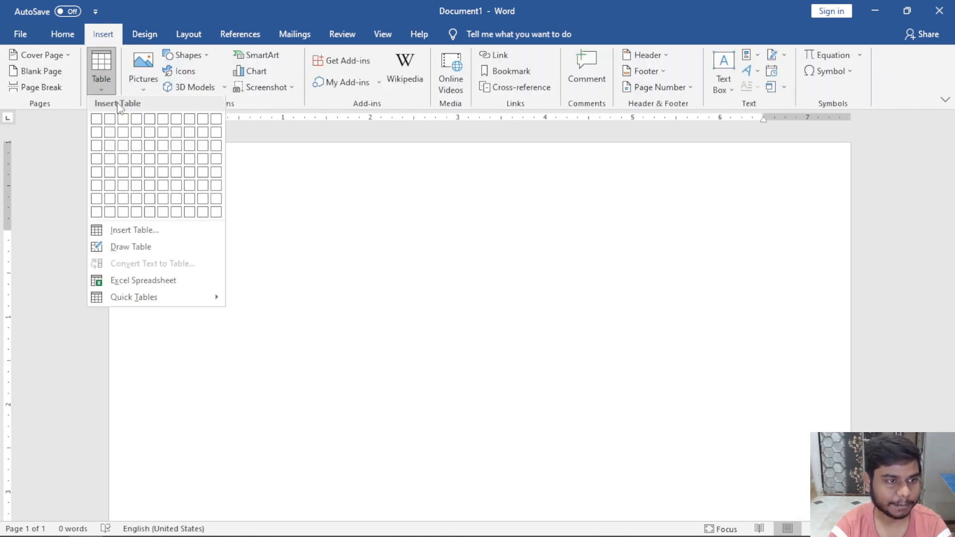
left_click(134, 231)
left_click_drag(454, 177, 450, 180)
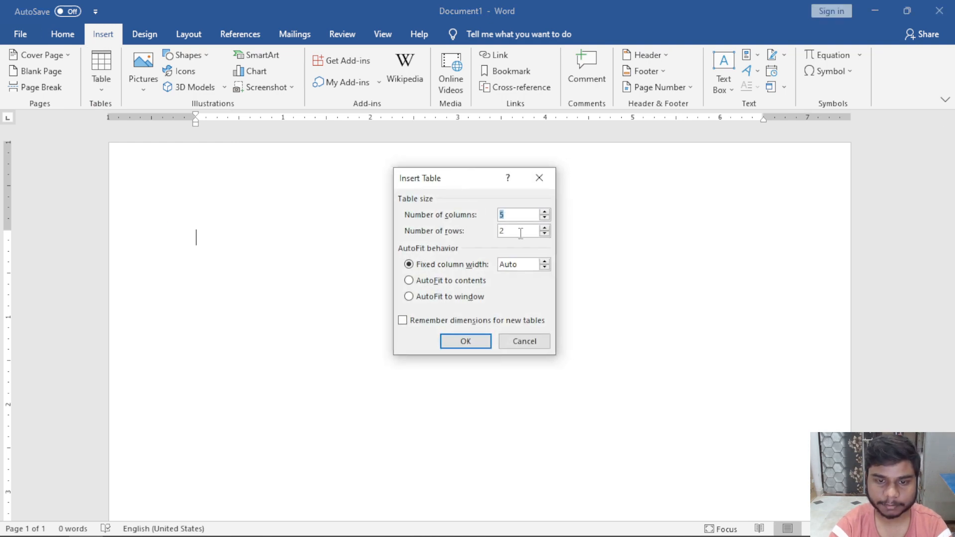
key("Tab")
type("5")
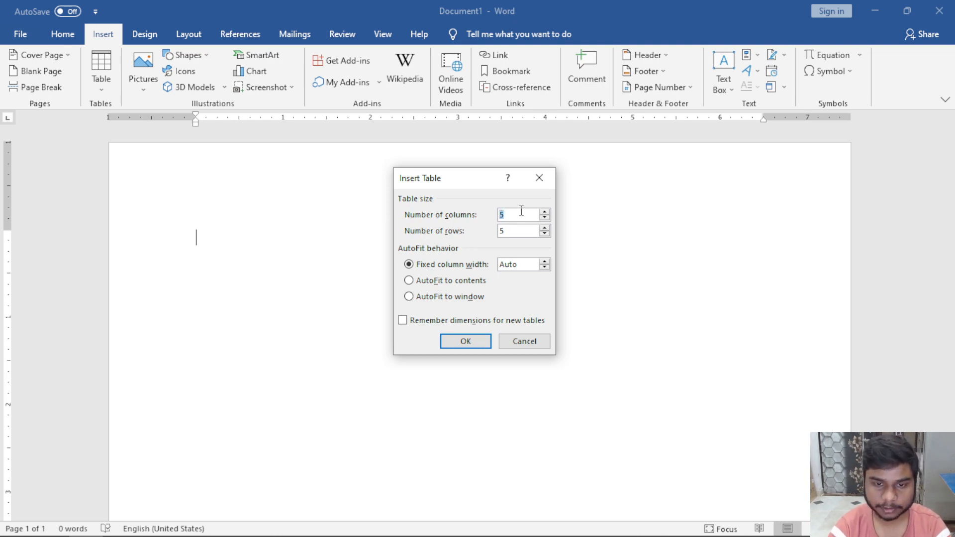
key("Tab")
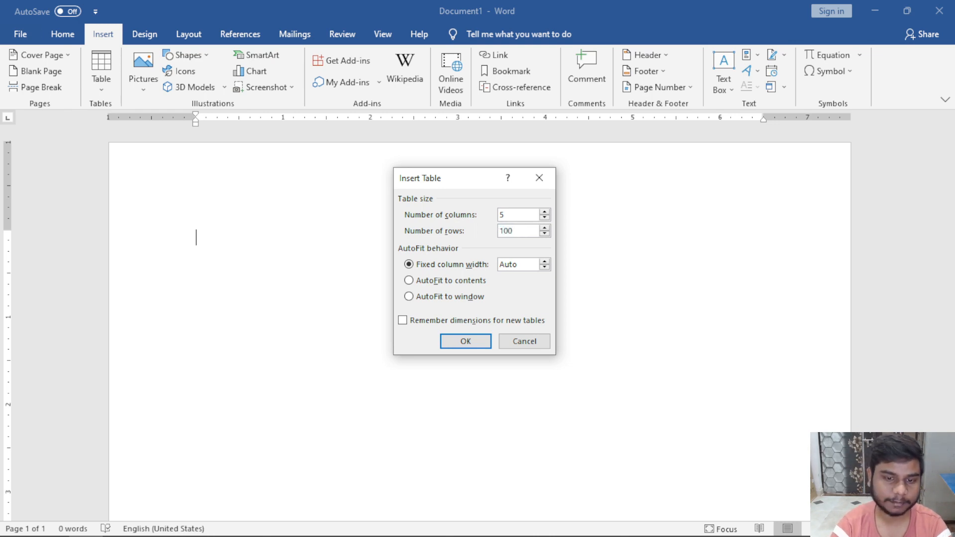
key("Return")
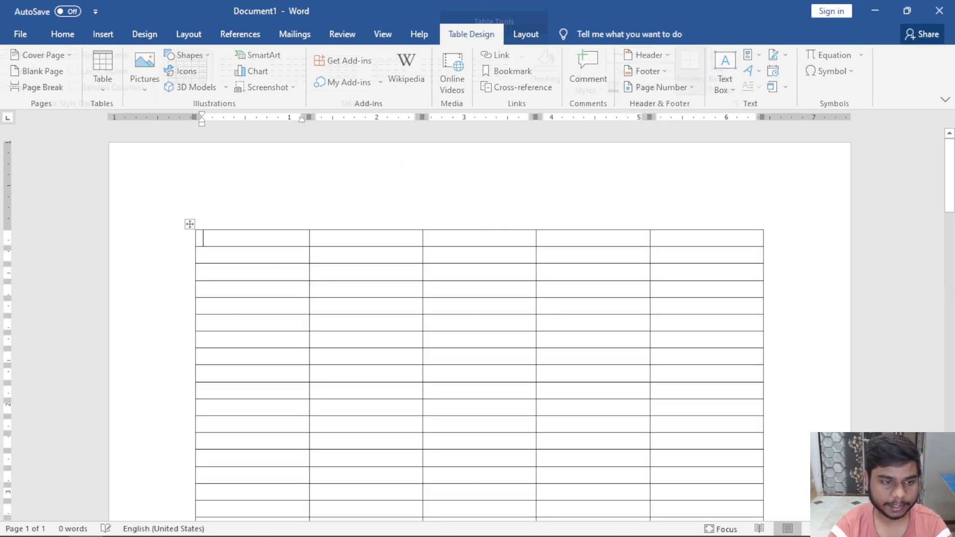
scroll(837, 222, "down", 10)
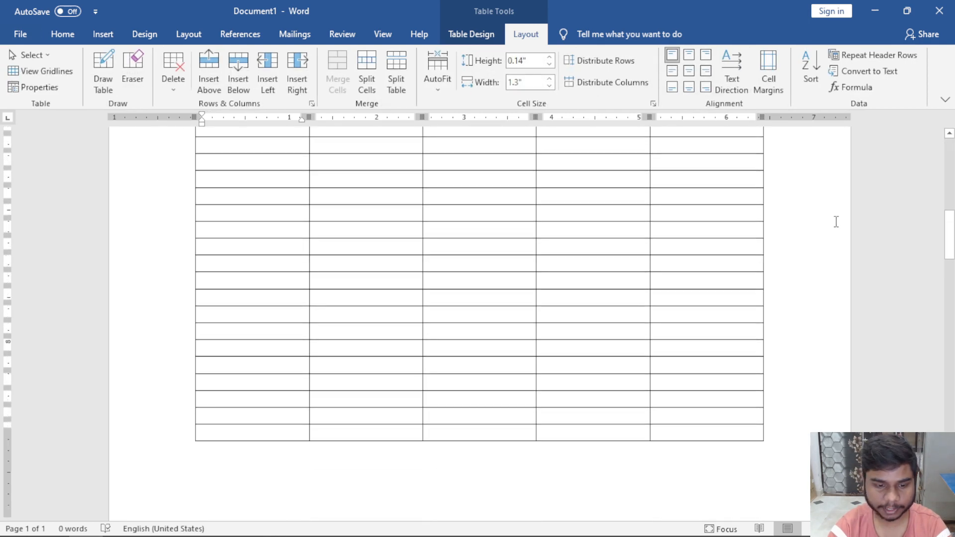
scroll(837, 222, "down", 10)
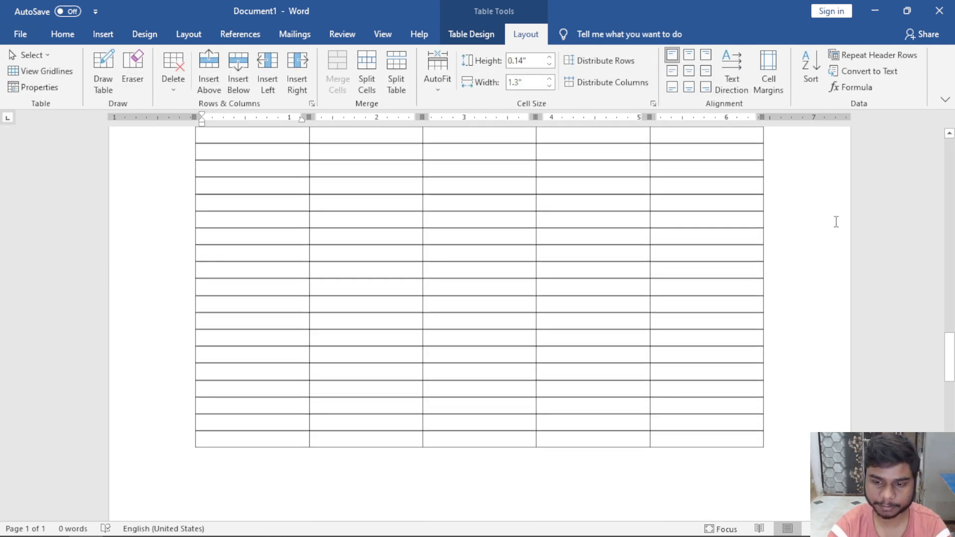
scroll(836, 221, "down", 5)
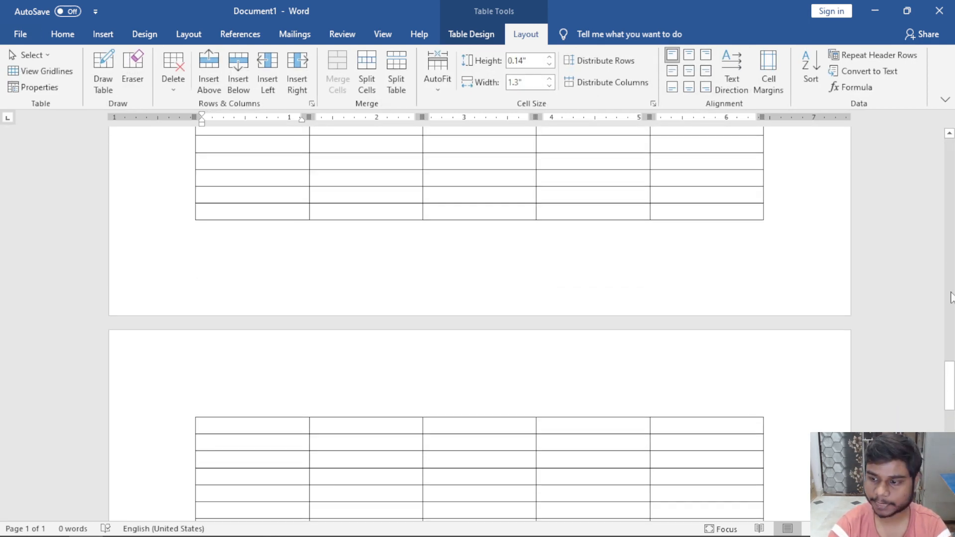
left_click_drag(950, 332, 950, 162)
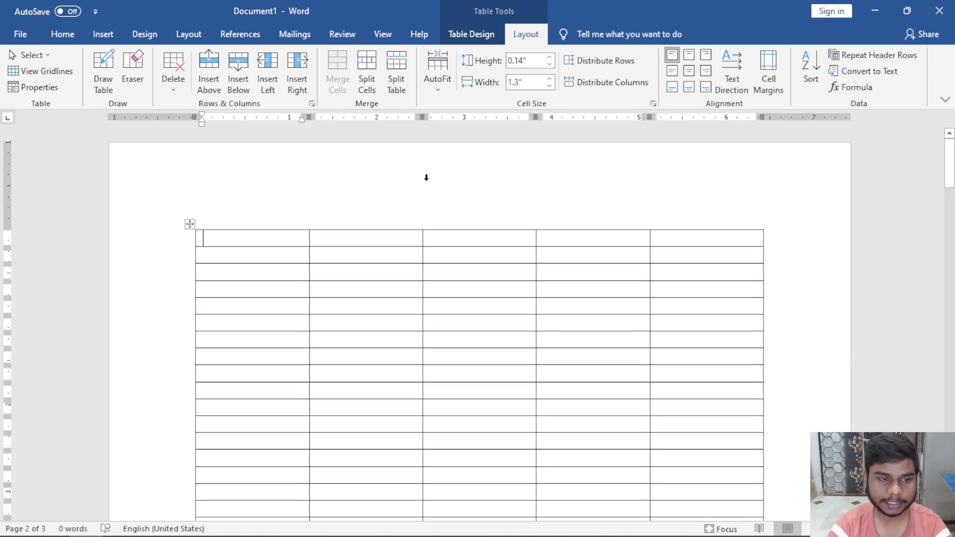
Type the header cells Roll No., Name, Class and Marks across the first row.
type("r")
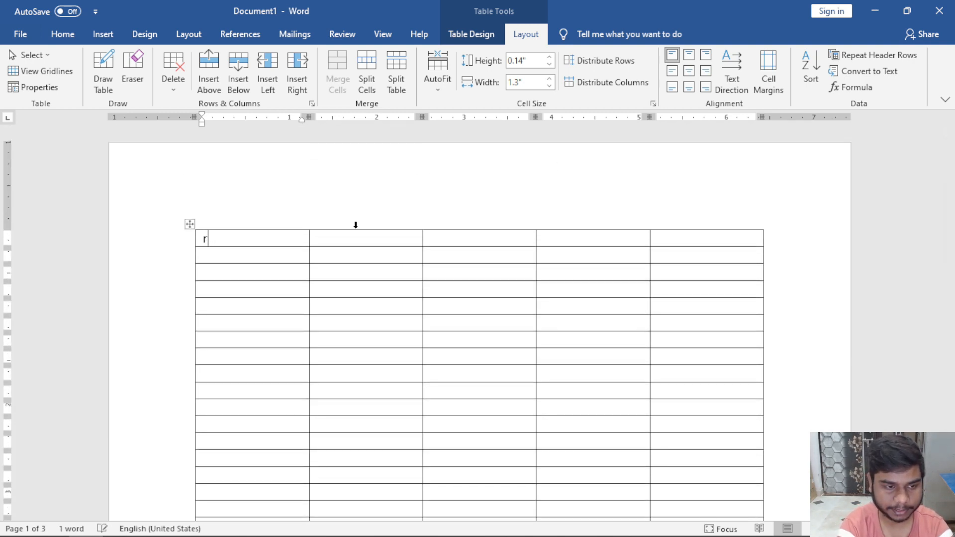
type("R")
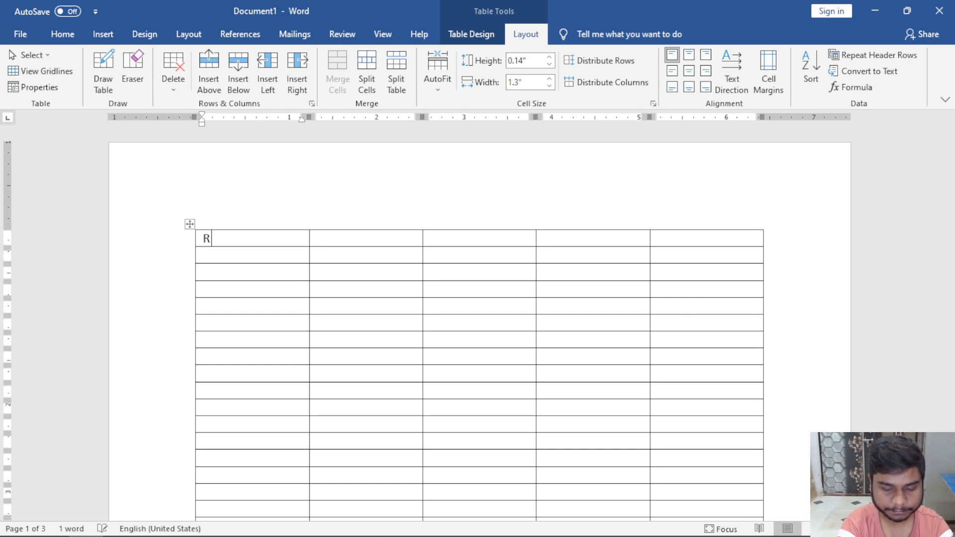
type("Ell No.")
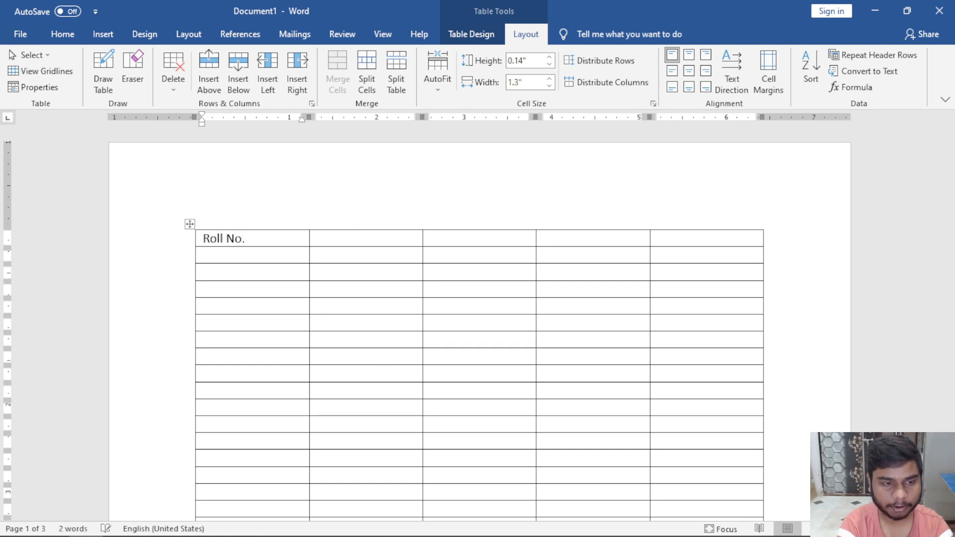
key("Tab")
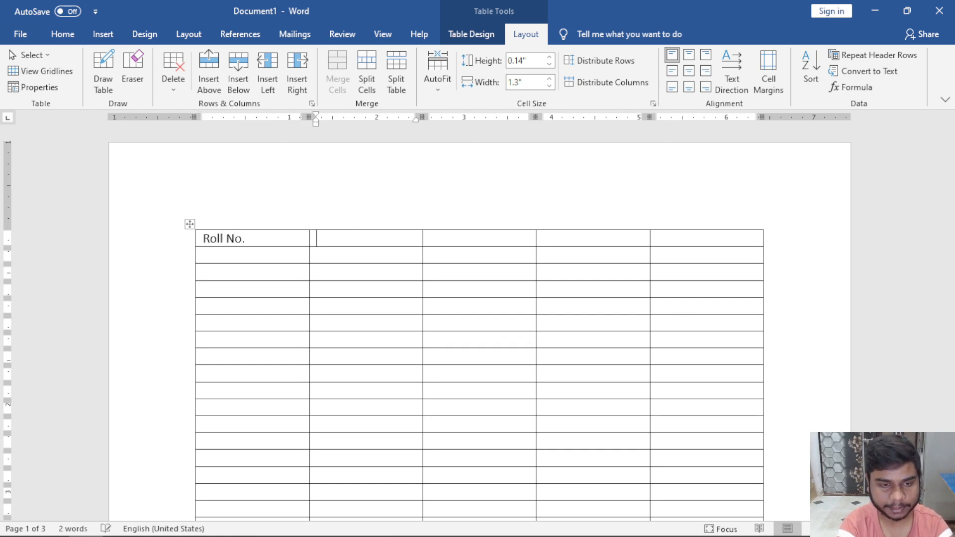
type("Name")
key("Tab")
type("Cla")
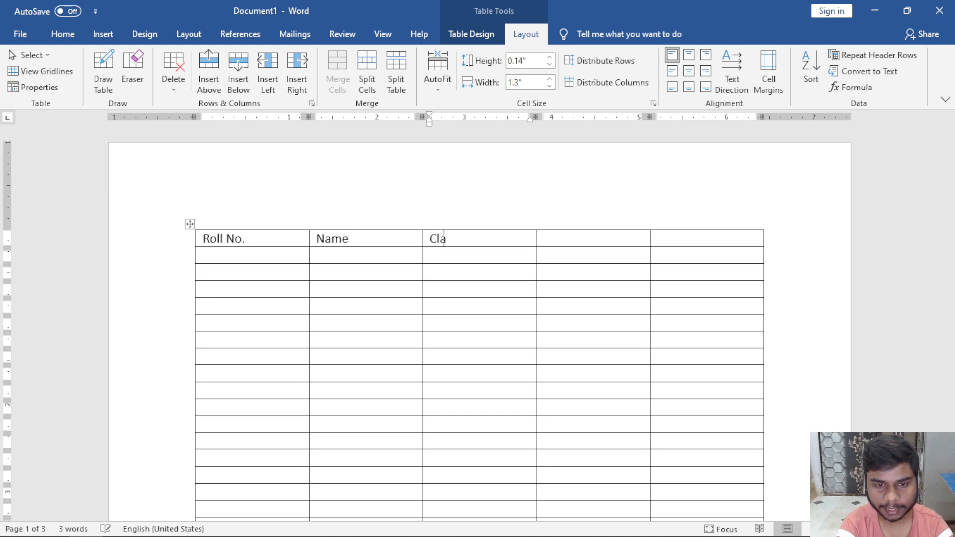
type("ss")
key("Tab")
type("Marks")
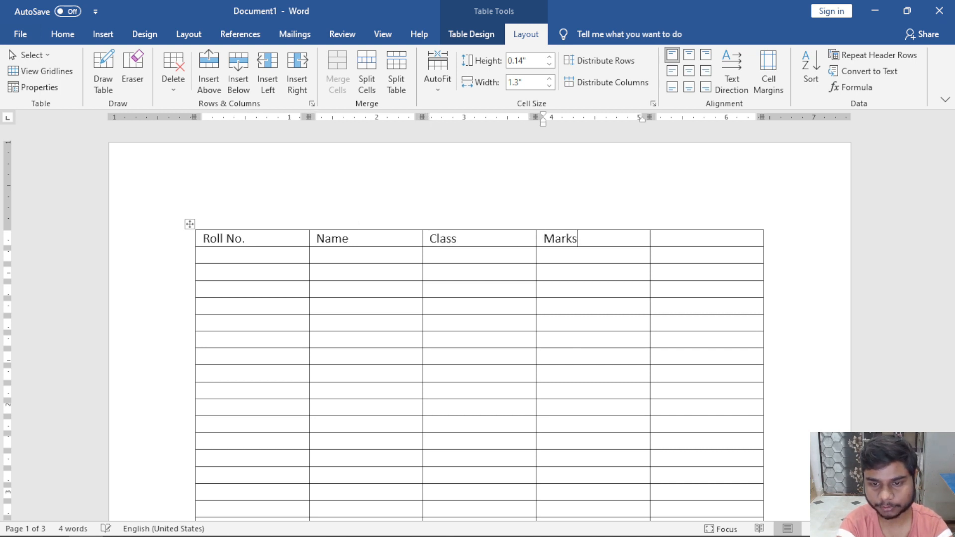
key("Tab")
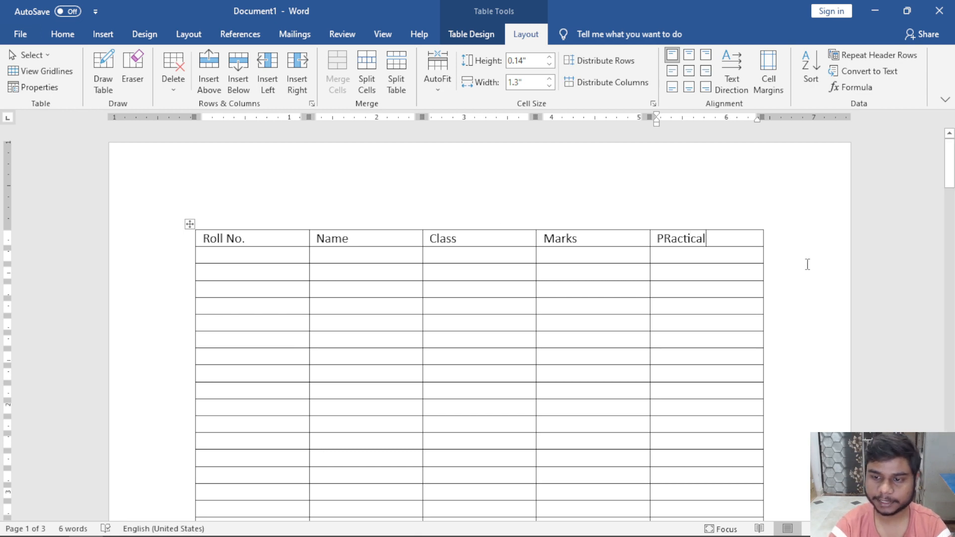
Make the header row bold and shade it gold.
left_click_drag(762, 246, 154, 213)
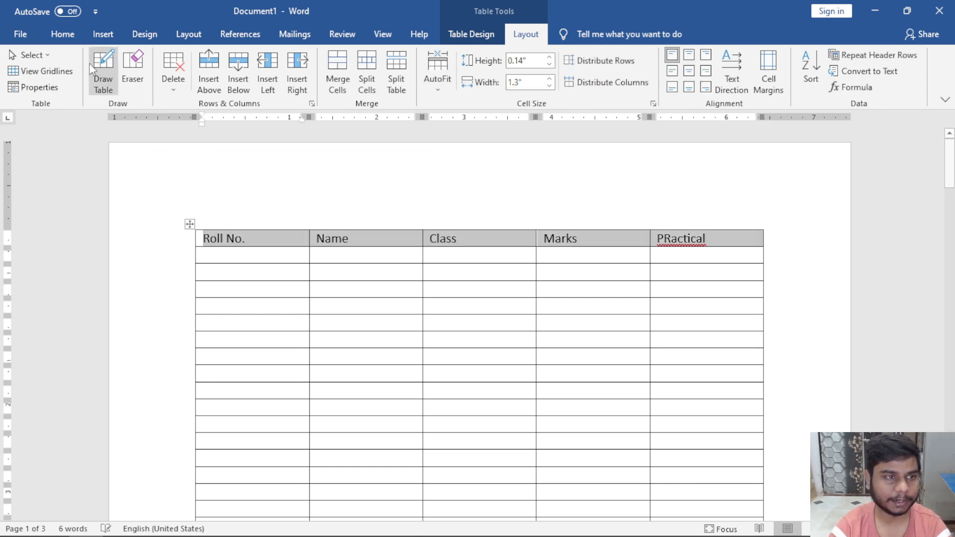
left_click(62, 34)
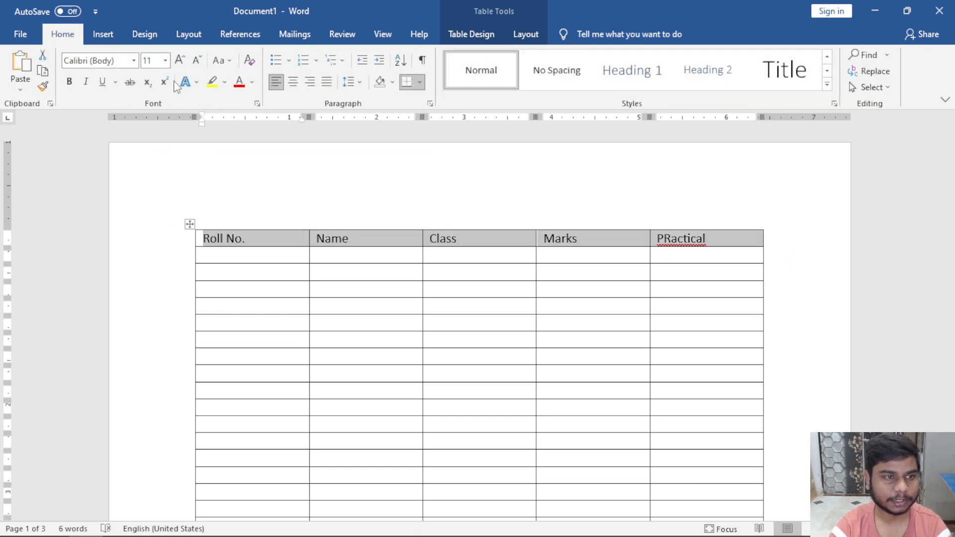
left_click(69, 81)
left_click(224, 82)
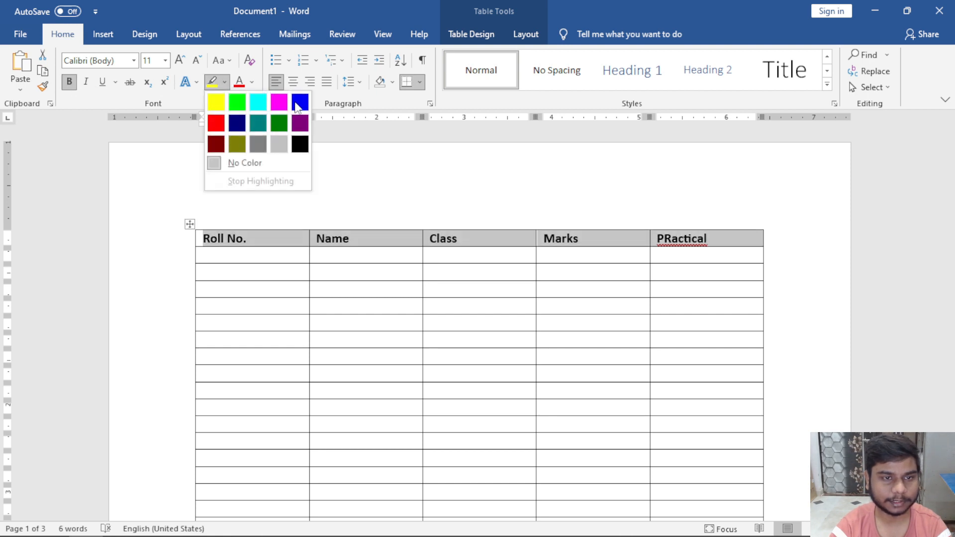
left_click(393, 83)
left_click(392, 82)
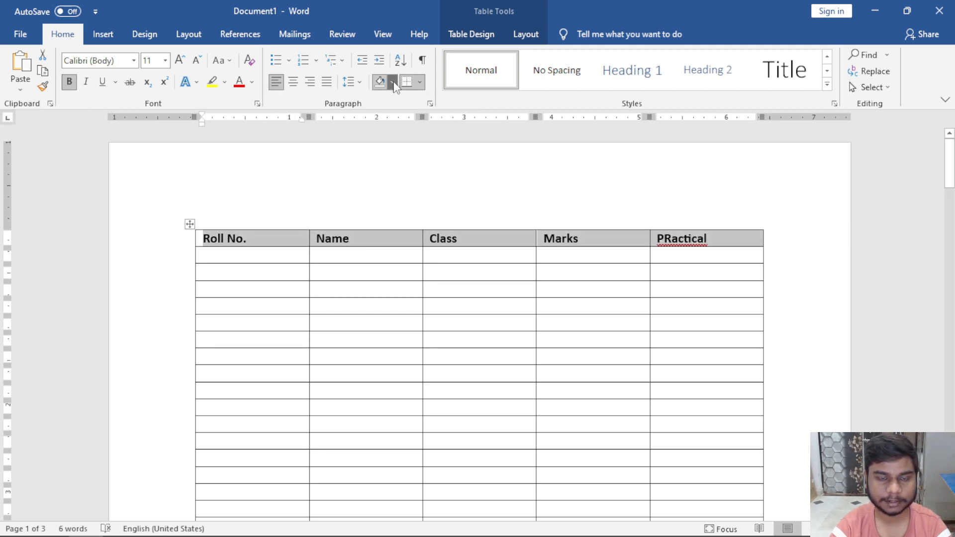
left_click(392, 82)
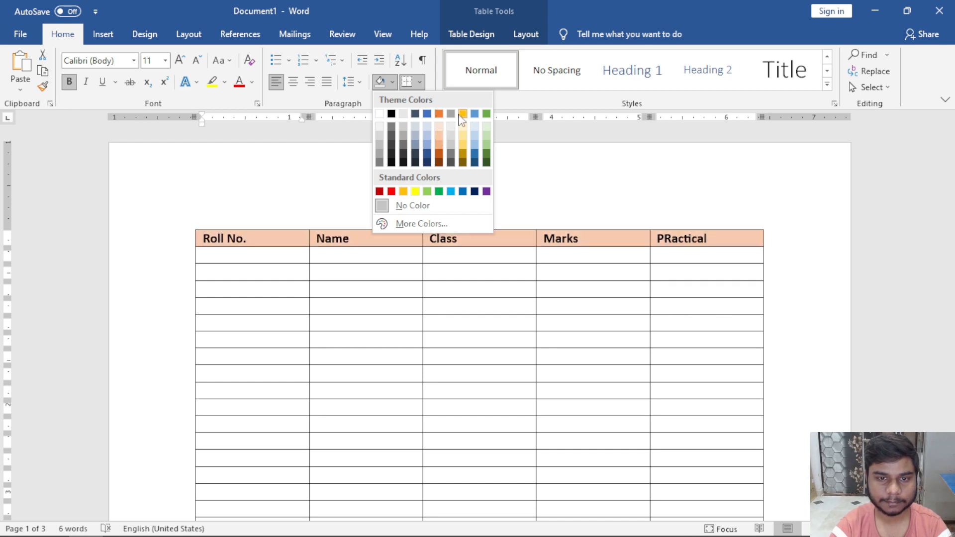
left_click(463, 114)
Centre the text of the Class column.
left_click(524, 239)
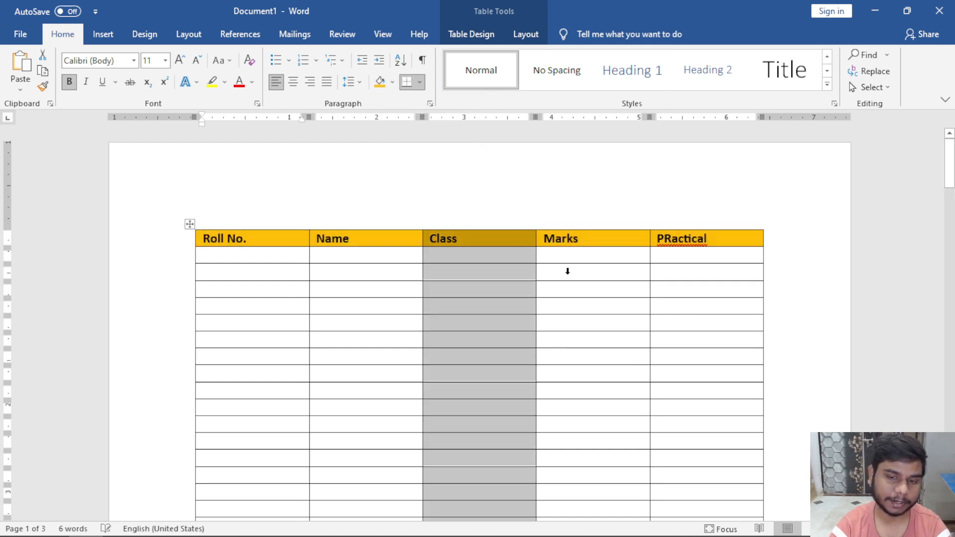
key("ctrl+e")
left_click(486, 263)
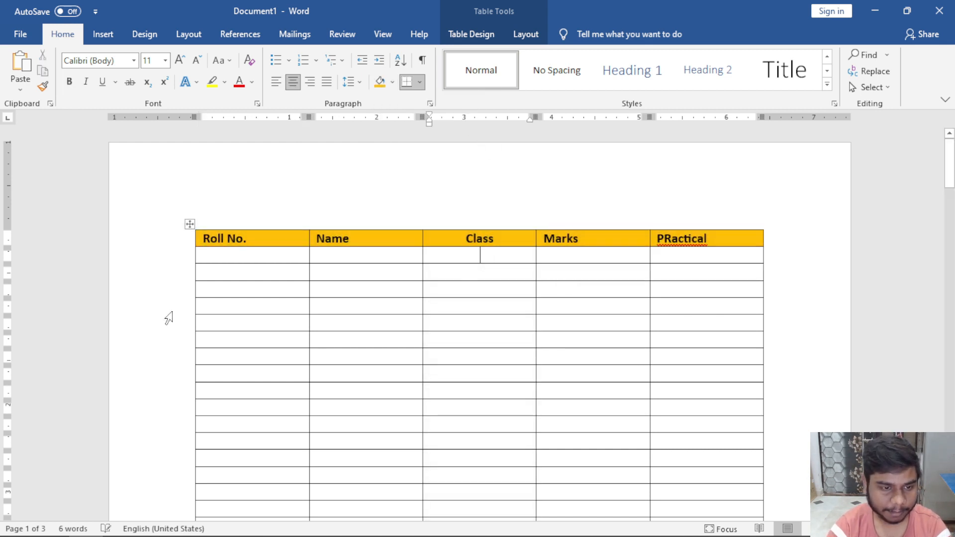
left_click(236, 256)
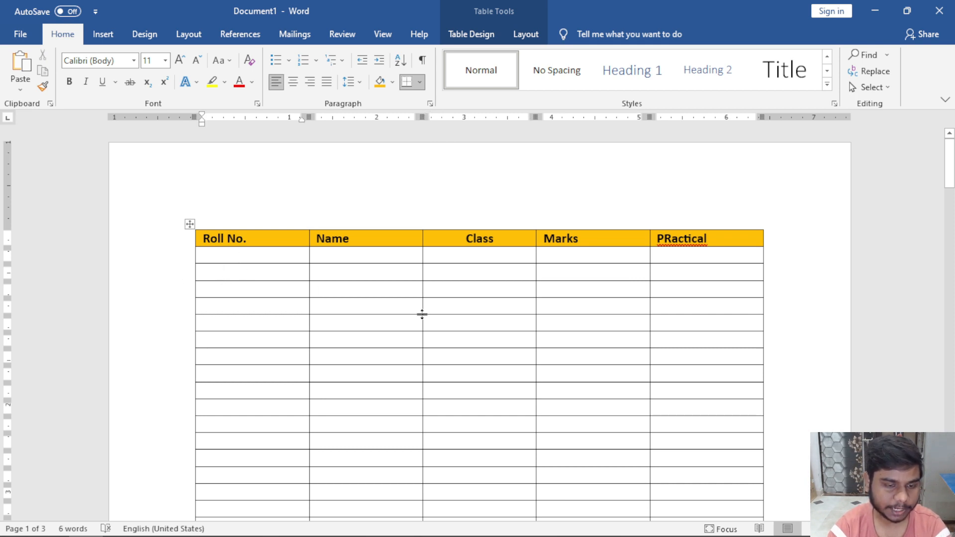
Scroll through the three-page 100-row table and bring up the Table Layout options.
scroll(422, 314, "down", 5)
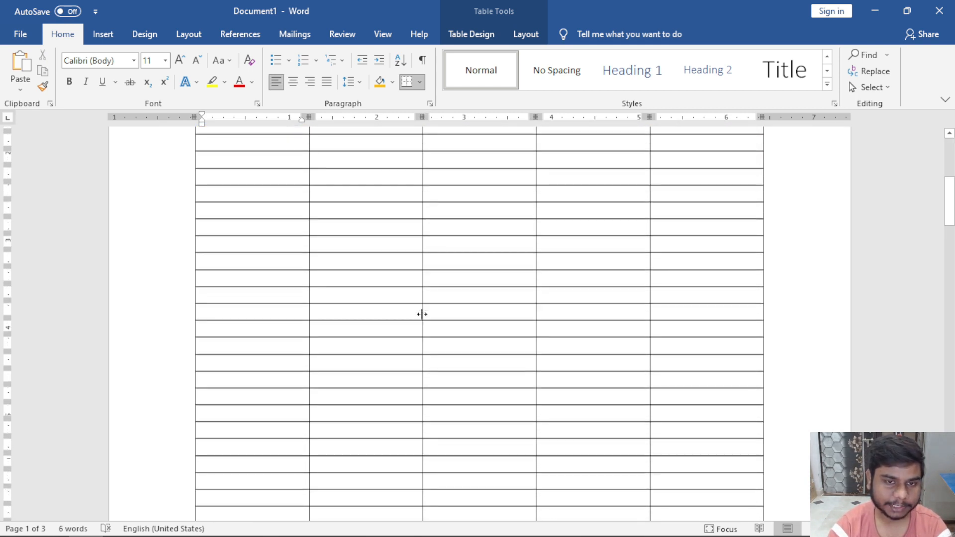
scroll(422, 314, "up", 5)
scroll(422, 315, "down", 2, "ctrl")
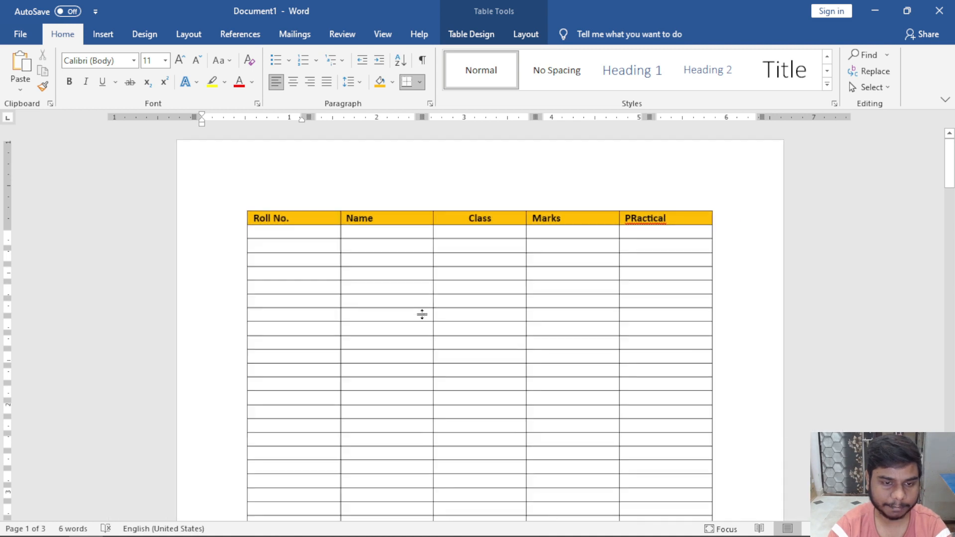
scroll(422, 314, "down", 4, "ctrl")
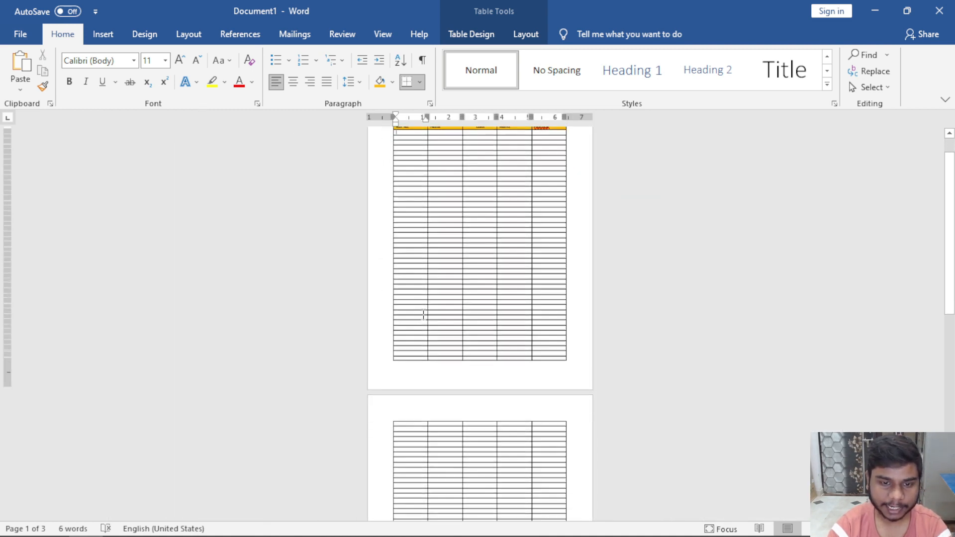
scroll(422, 314, "down", 5)
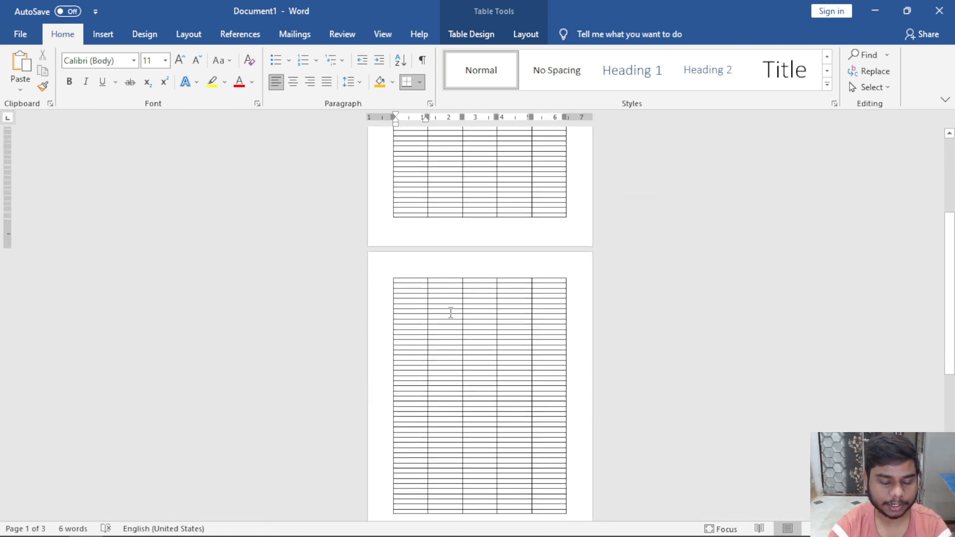
scroll(460, 312, "up", 6)
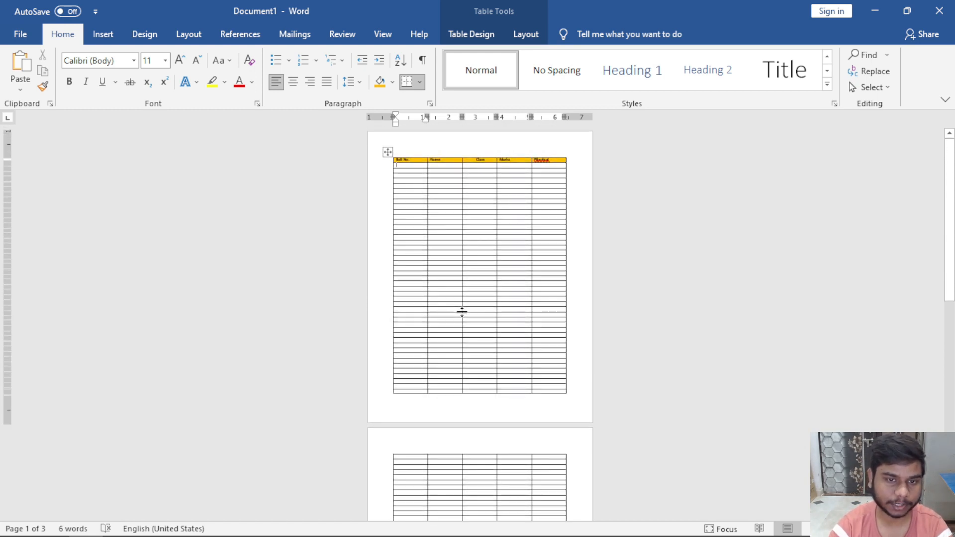
scroll(462, 312, "down", 6)
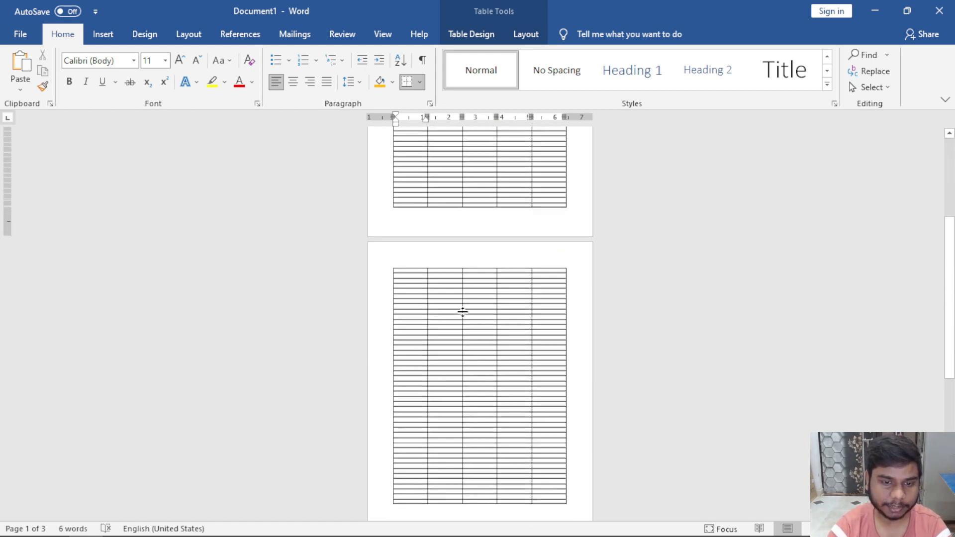
scroll(456, 303, "up", 4)
scroll(454, 300, "down", 5)
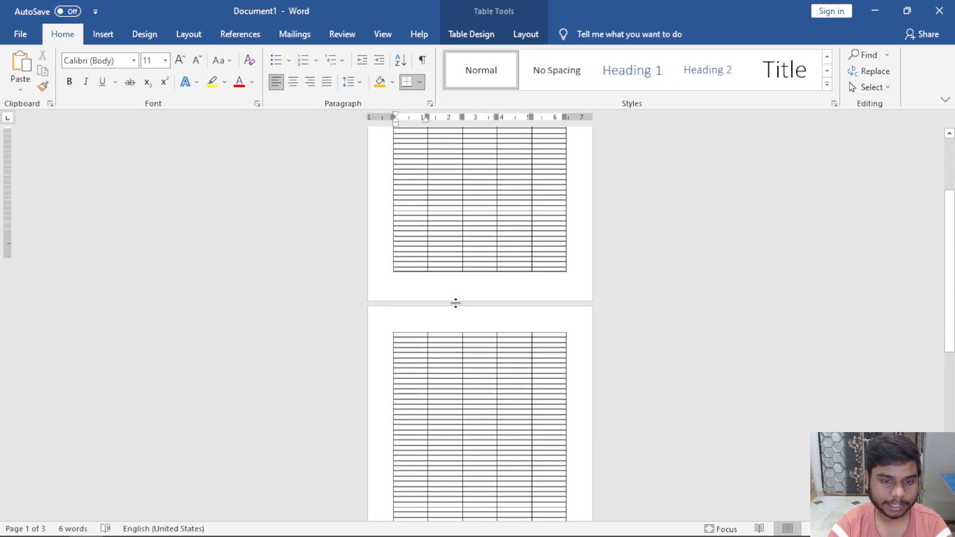
scroll(463, 308, "down", 3)
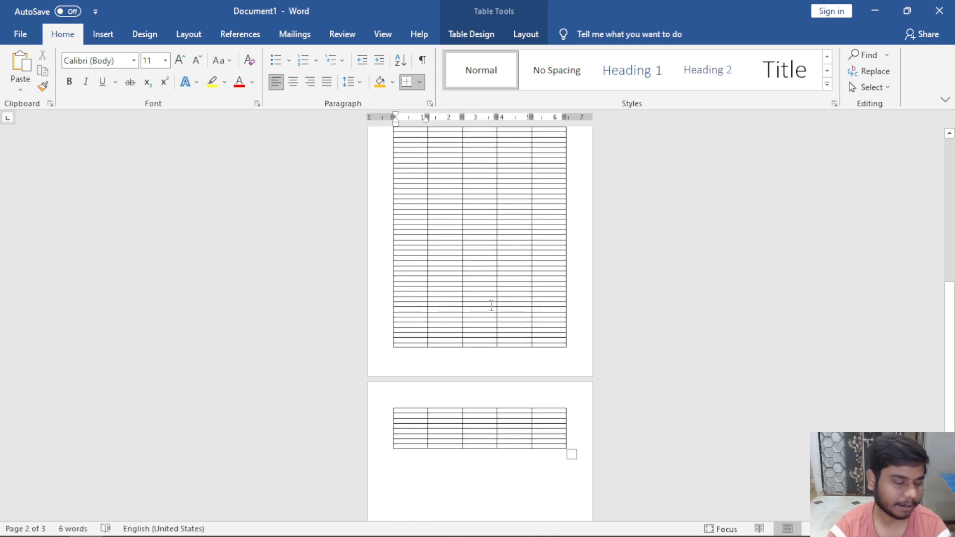
scroll(488, 299, "up", 8)
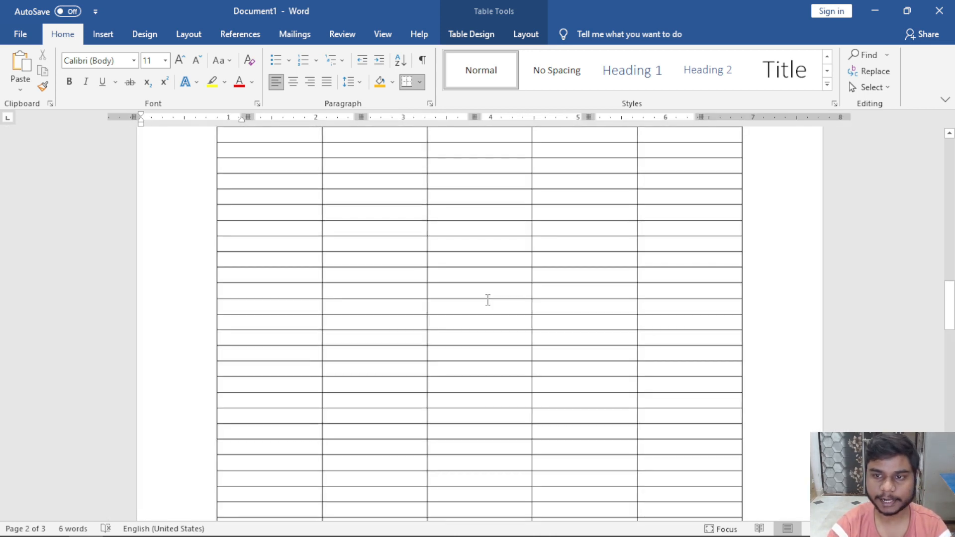
scroll(488, 299, "down", 10)
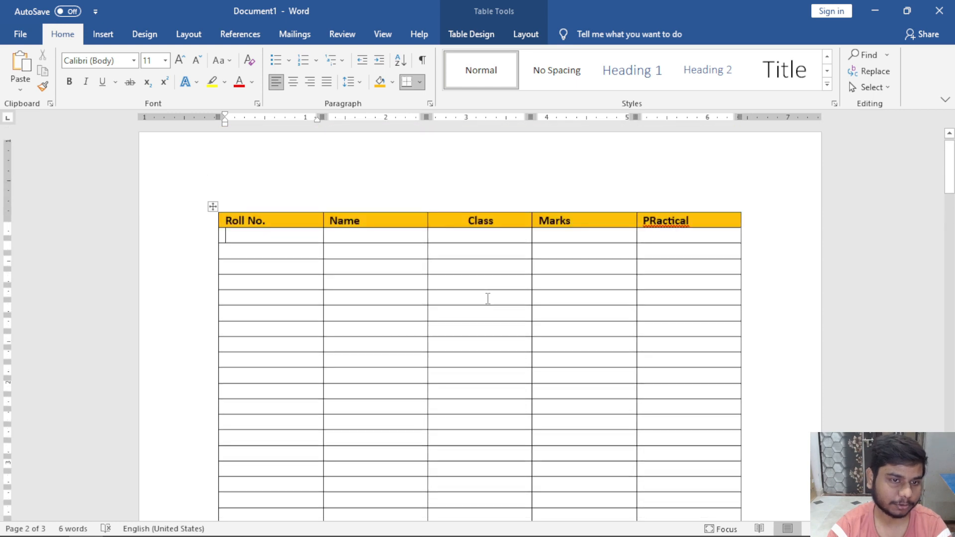
left_click(524, 34)
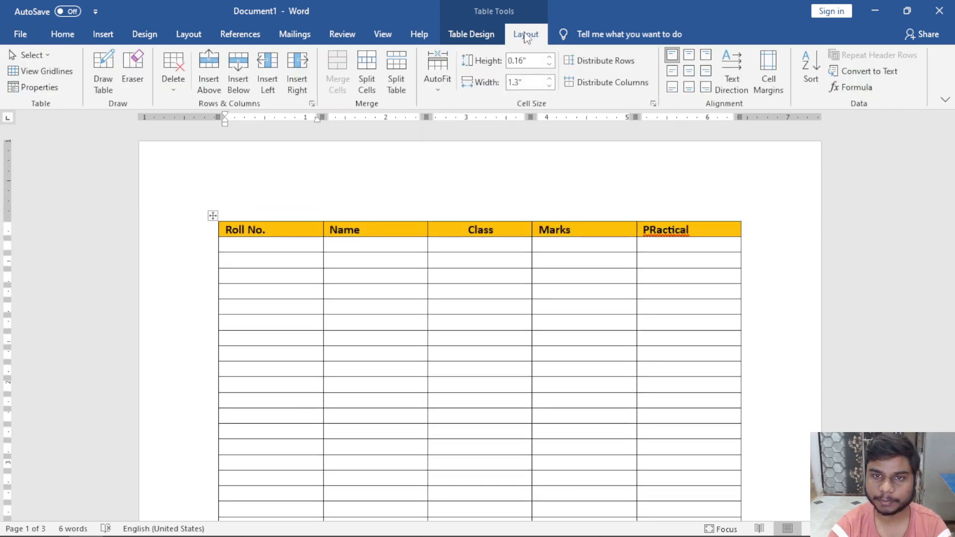
Turn on Repeat Header Rows for the Roll No. header row.
left_click(267, 229)
left_click(279, 251)
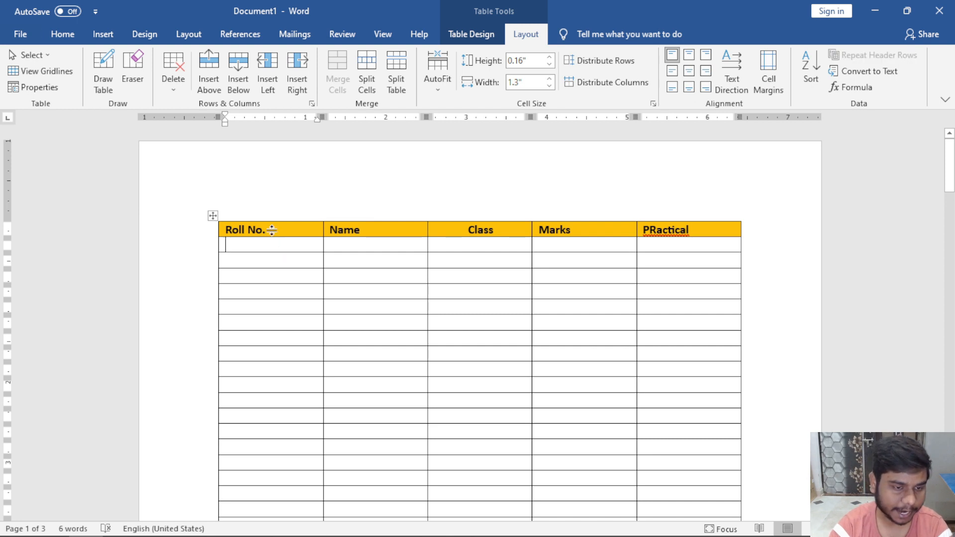
left_click(267, 228)
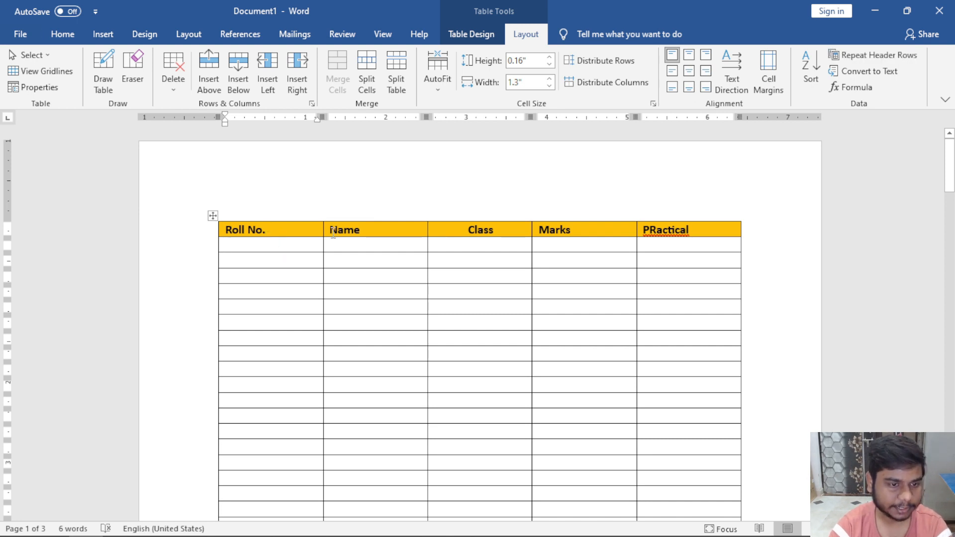
left_click(834, 58)
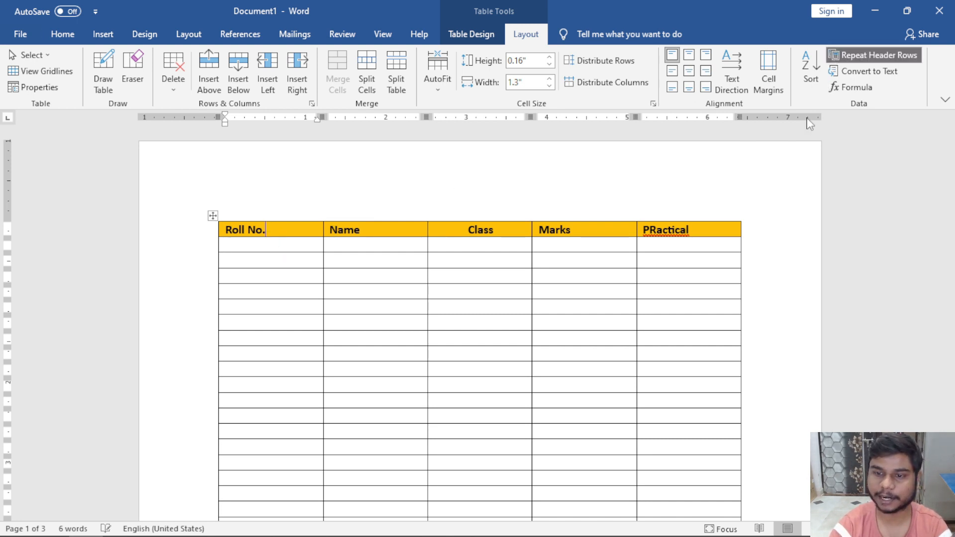
Scroll through pages 2 and 3 to confirm the header row repeats.
scroll(787, 235, "down", 3)
scroll(788, 246, "down", 3)
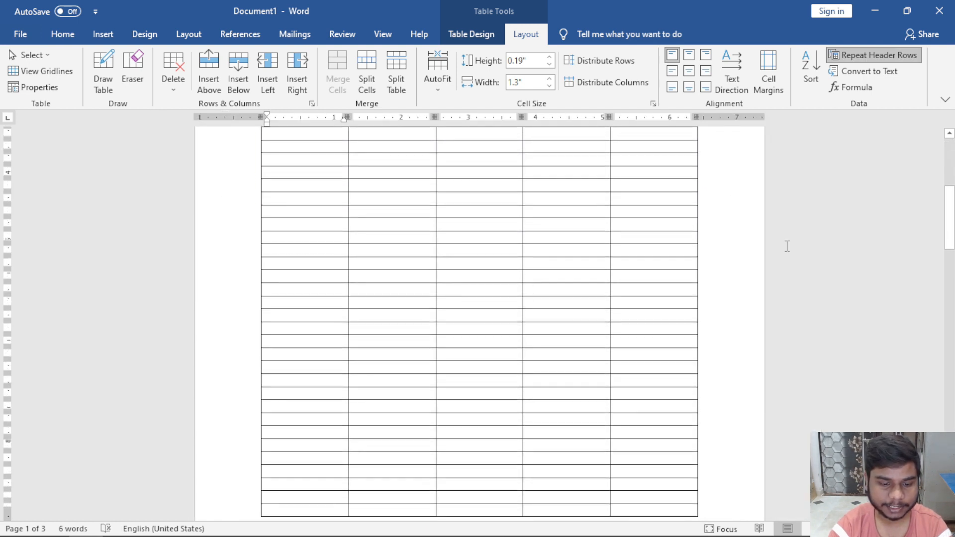
scroll(787, 247, "down", 5)
scroll(788, 246, "down", 9)
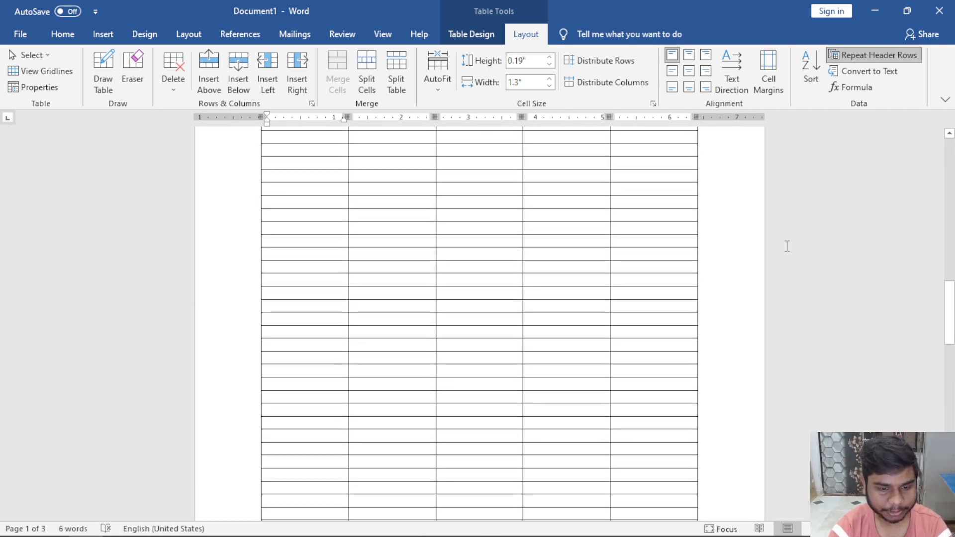
scroll(788, 246, "down", 3)
scroll(787, 246, "down", 2)
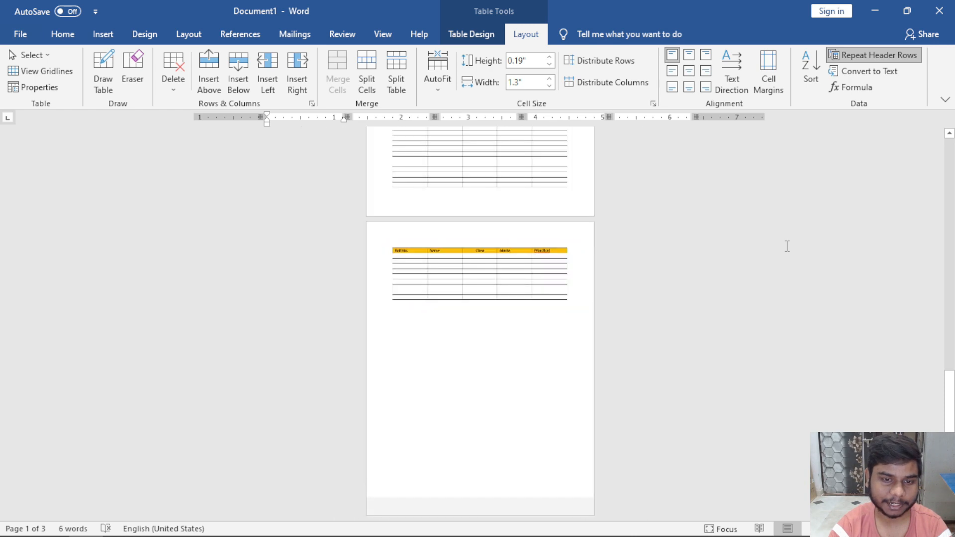
scroll(788, 246, "up", 5)
scroll(788, 246, "up", 5)
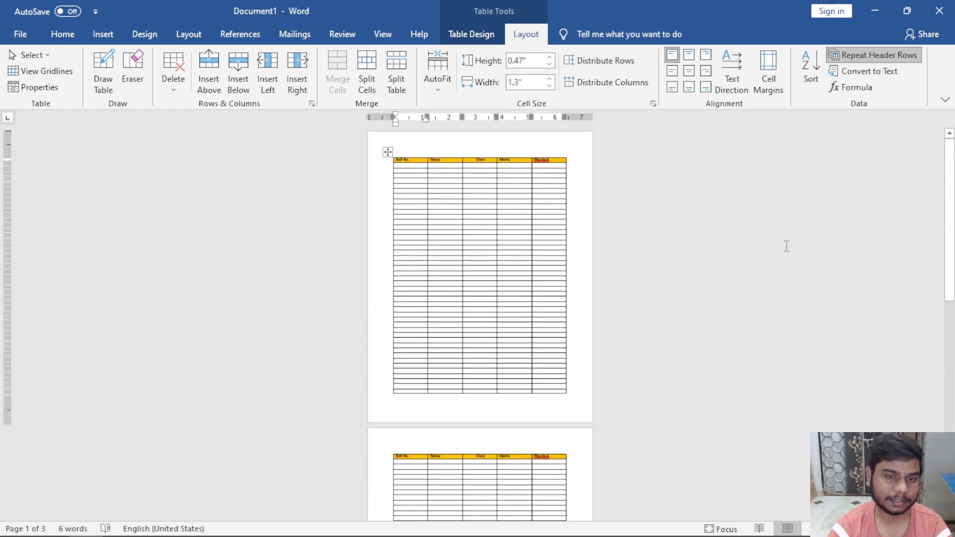
scroll(787, 246, "up", 5)
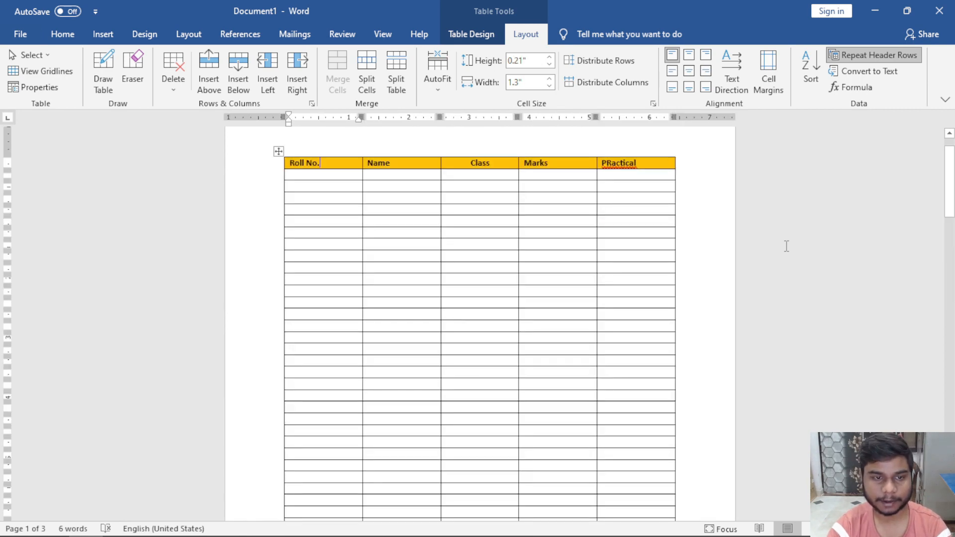
scroll(787, 246, "up", 2)
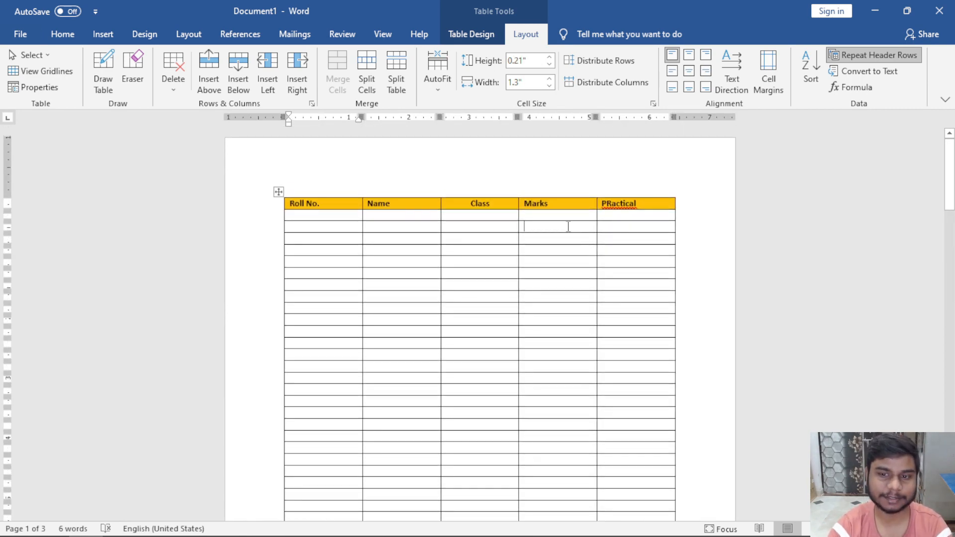
left_click(572, 224)
scroll(572, 224, "up", 2)
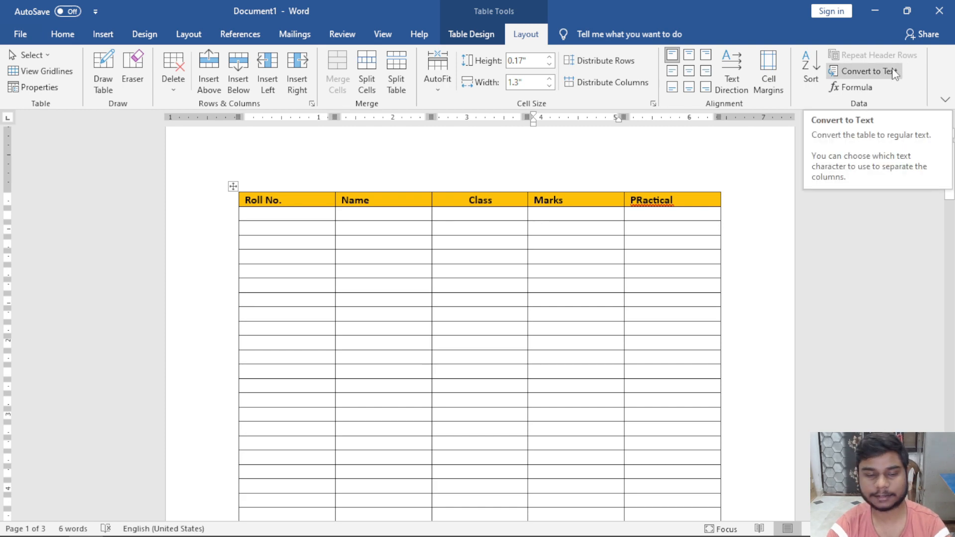
Delete the long table and insert a new 3-column, 2-row table.
key("ctrl+a")
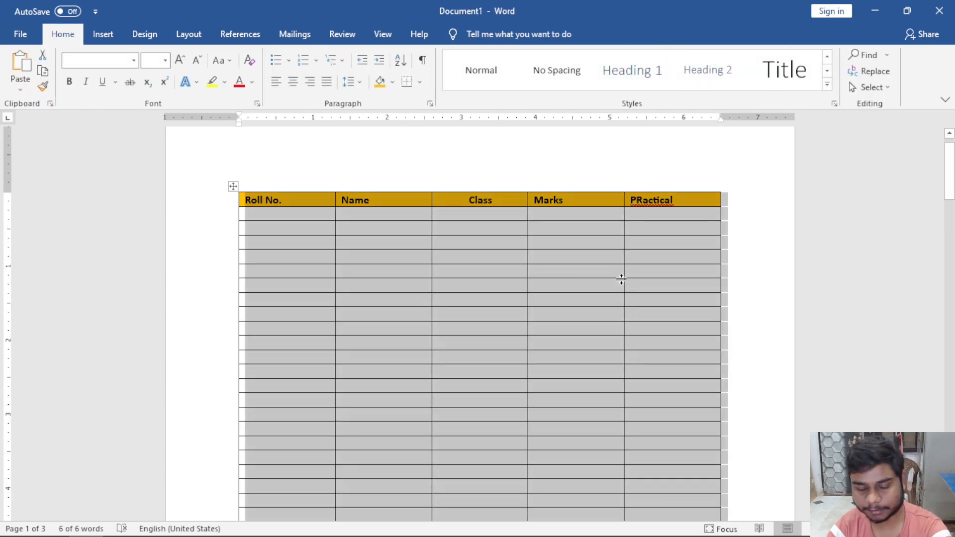
key("Delete")
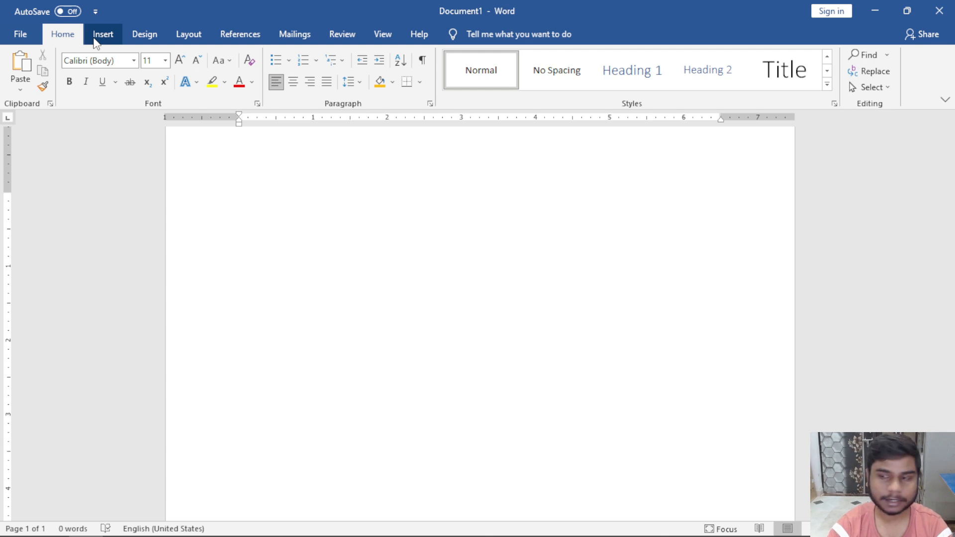
left_click(96, 40)
left_click(101, 70)
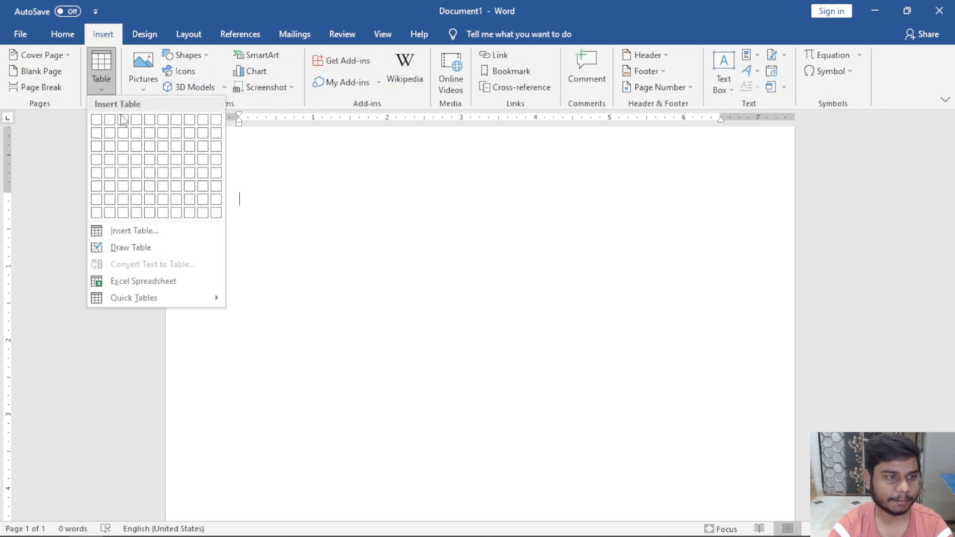
left_click(130, 138)
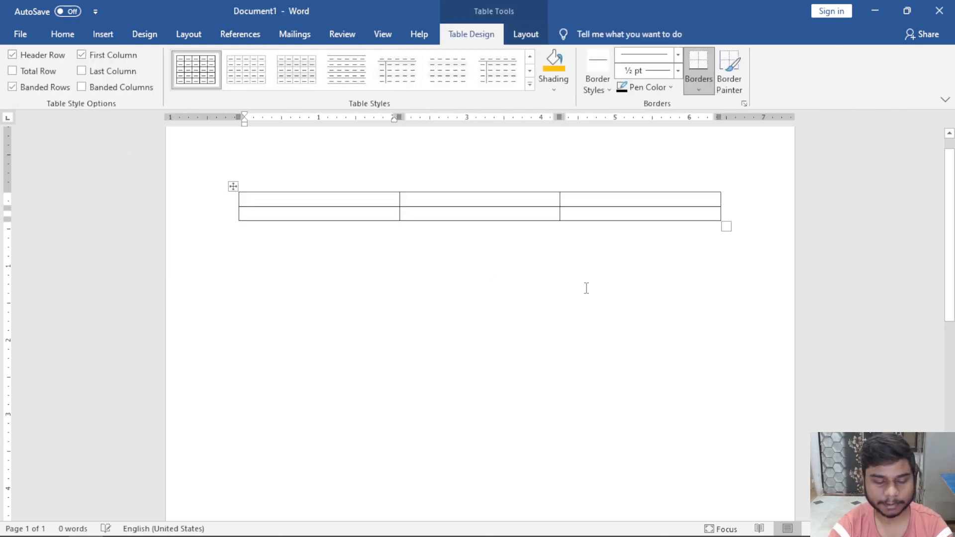
Fill in headers Name and Class, then a student's name and 12 in row two.
type("Name")
key("Tab")
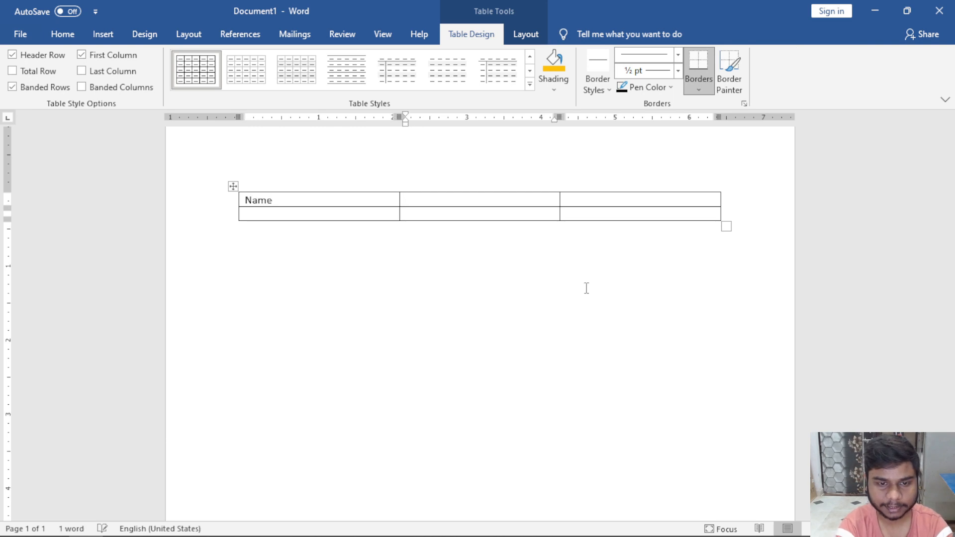
type("Class")
key("Tab")
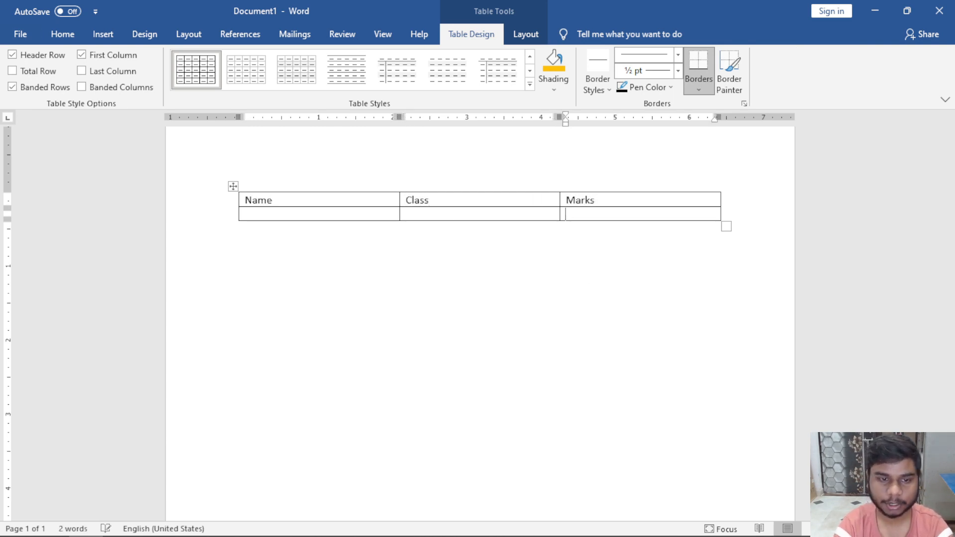
key("Left")
key("Left")
type("Amit")
key("Tab")
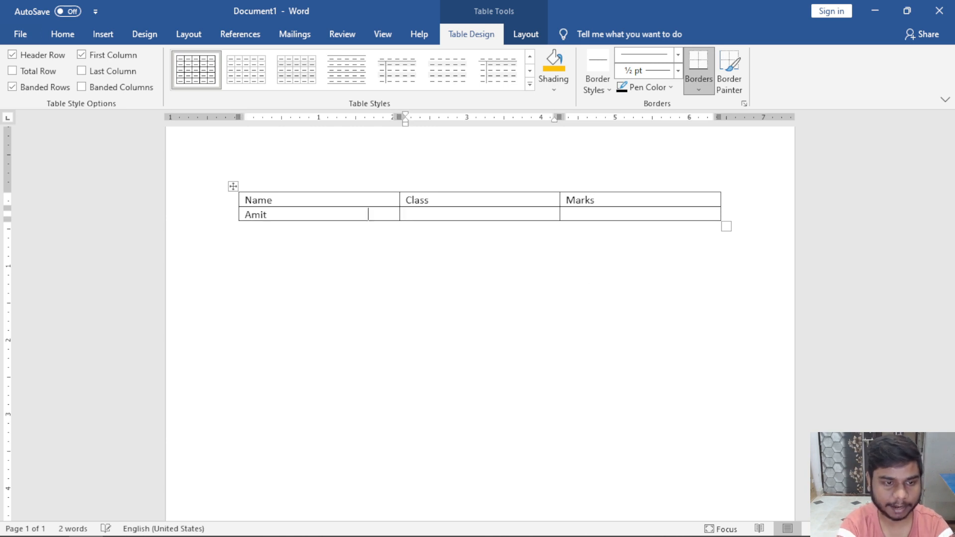
type("12")
key("Tab")
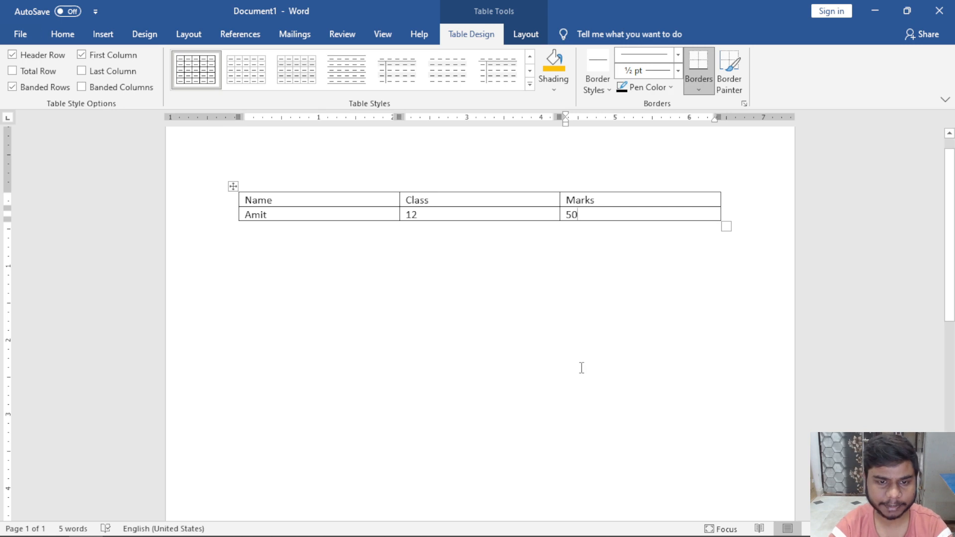
key("Down")
scroll(608, 337, "up", 2, "ctrl")
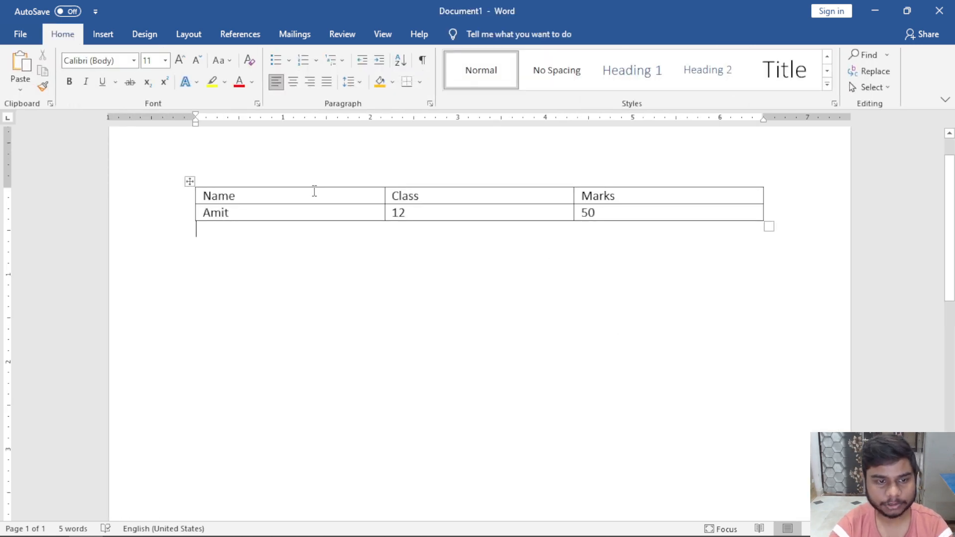
left_click_drag(314, 191, 567, 272)
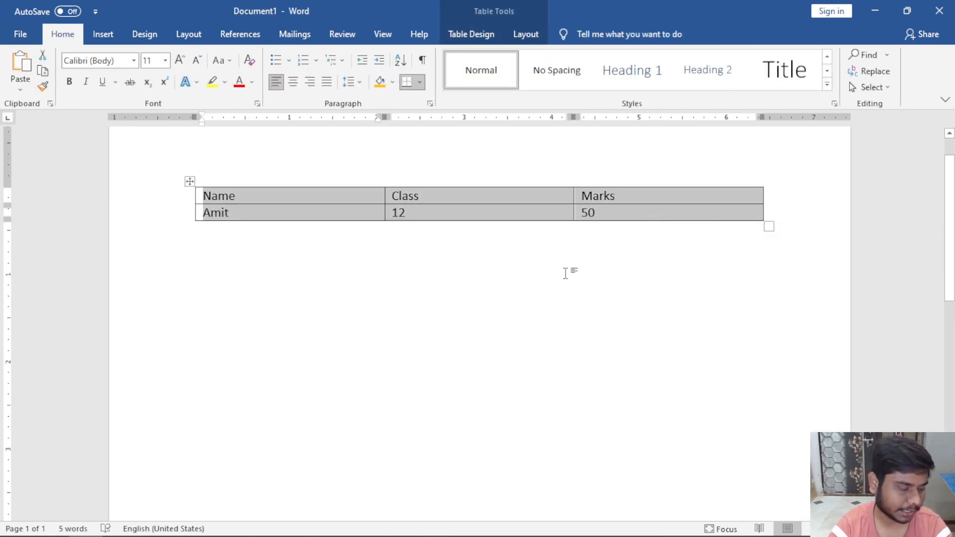
left_click(566, 274)
left_click(303, 194)
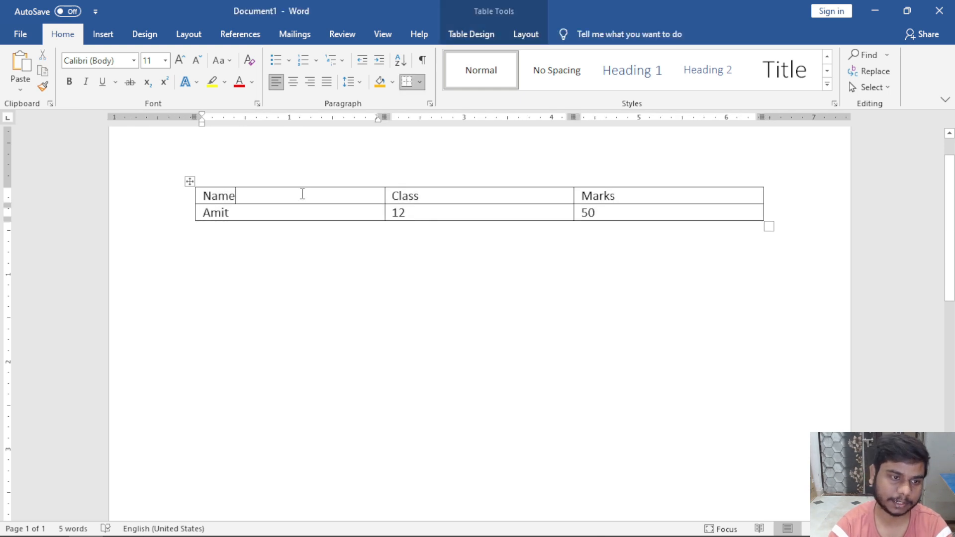
left_click(528, 35)
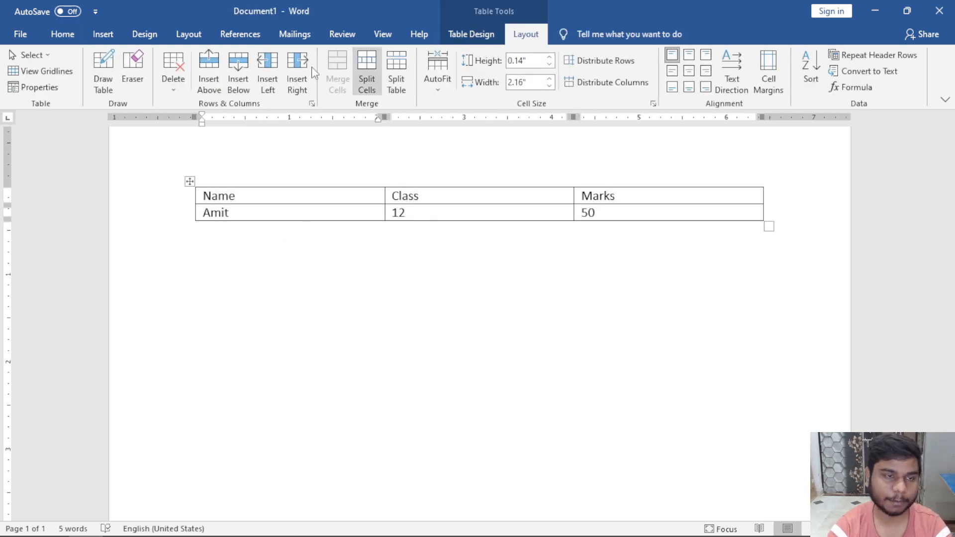
left_click(103, 34)
left_click(102, 79)
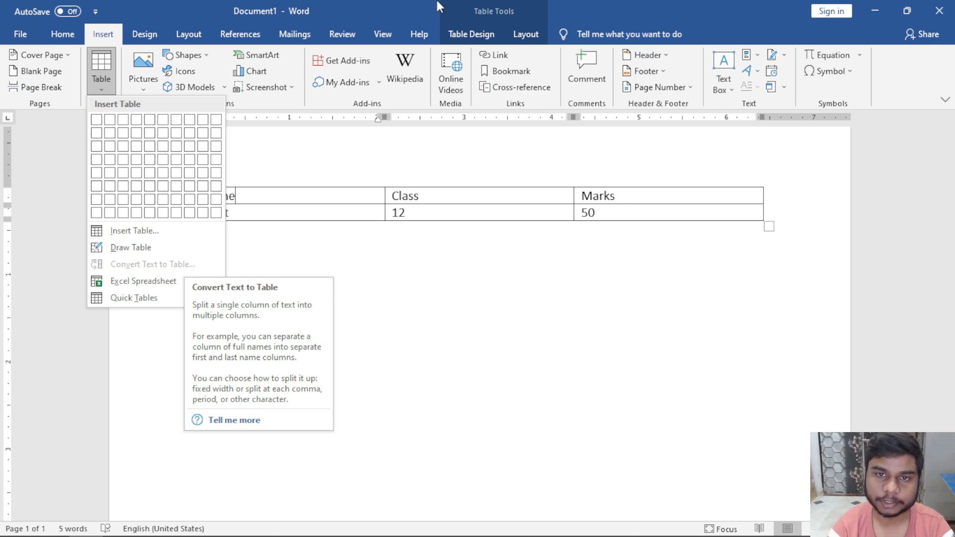
left_click(526, 34)
left_click(526, 34)
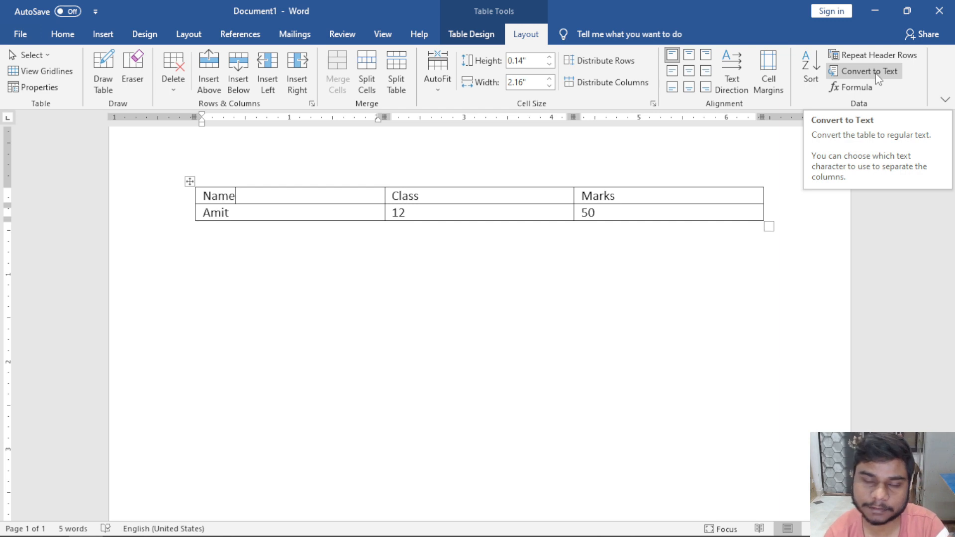
left_click(102, 34)
left_click(101, 69)
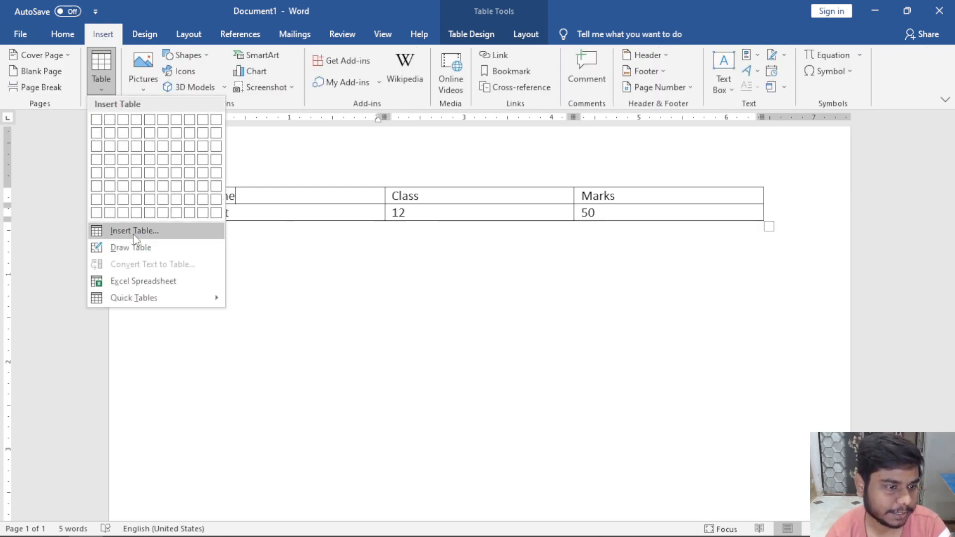
left_click(356, 221)
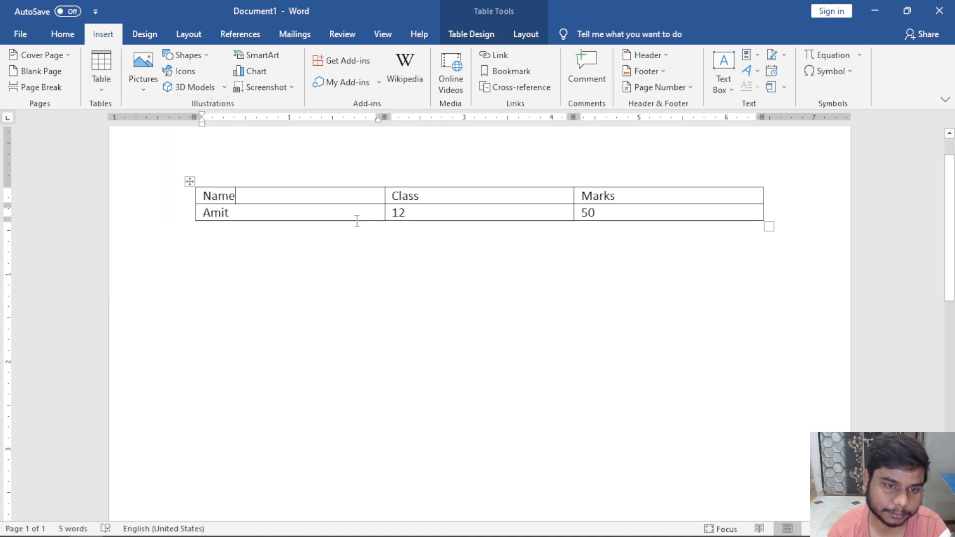
left_click(526, 34)
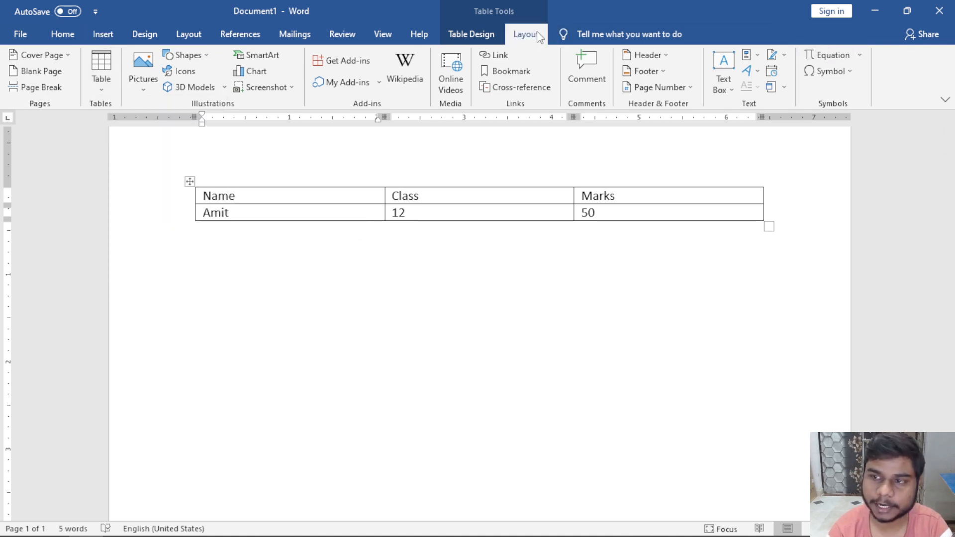
left_click(853, 73)
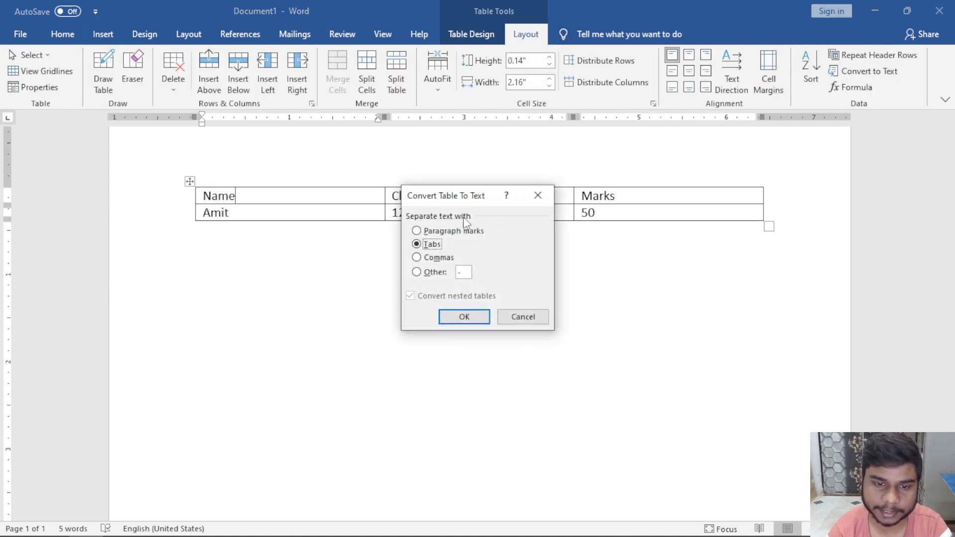
left_click_drag(438, 202, 425, 288)
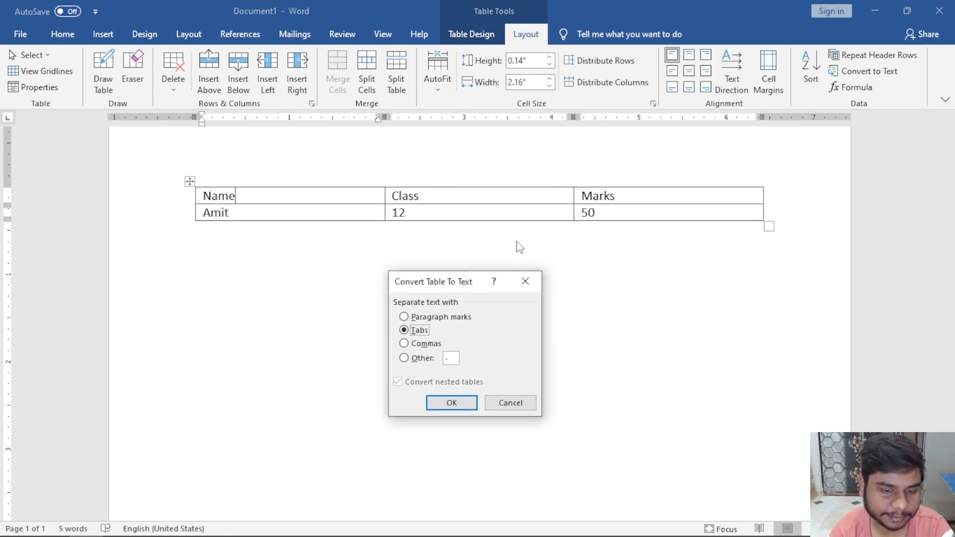
left_click(446, 318)
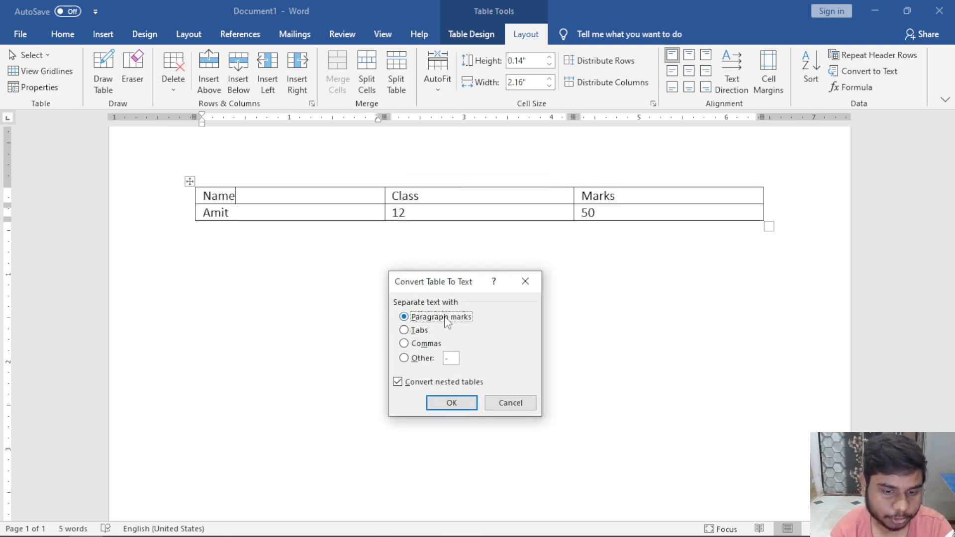
left_click(427, 332)
left_click(422, 345)
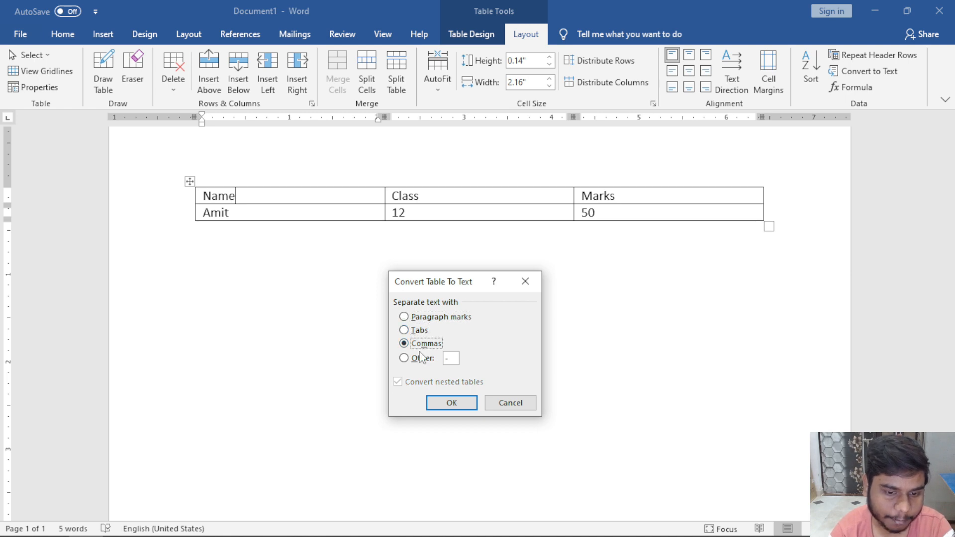
left_click(418, 330)
left_click(455, 400)
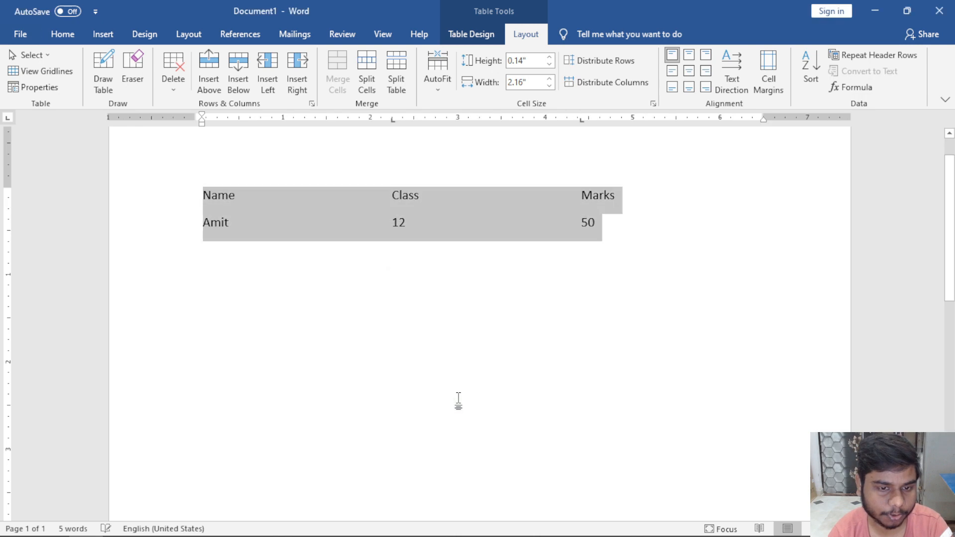
left_click(530, 258)
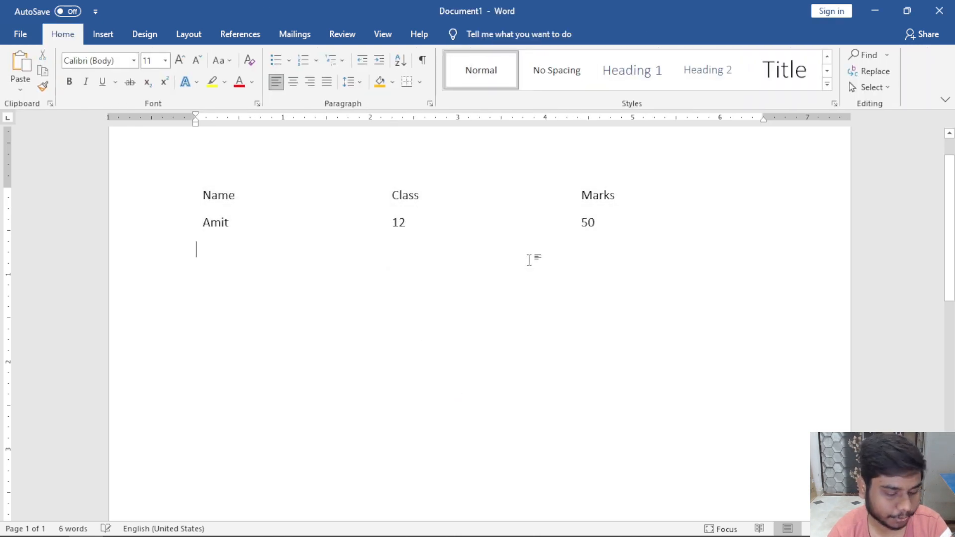
key("ctrl+z")
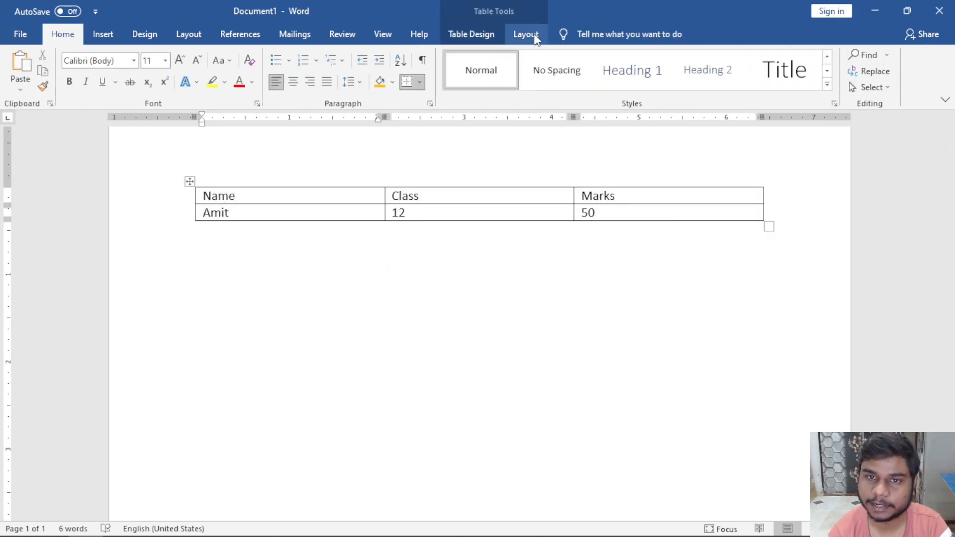
left_click(526, 34)
left_click(868, 71)
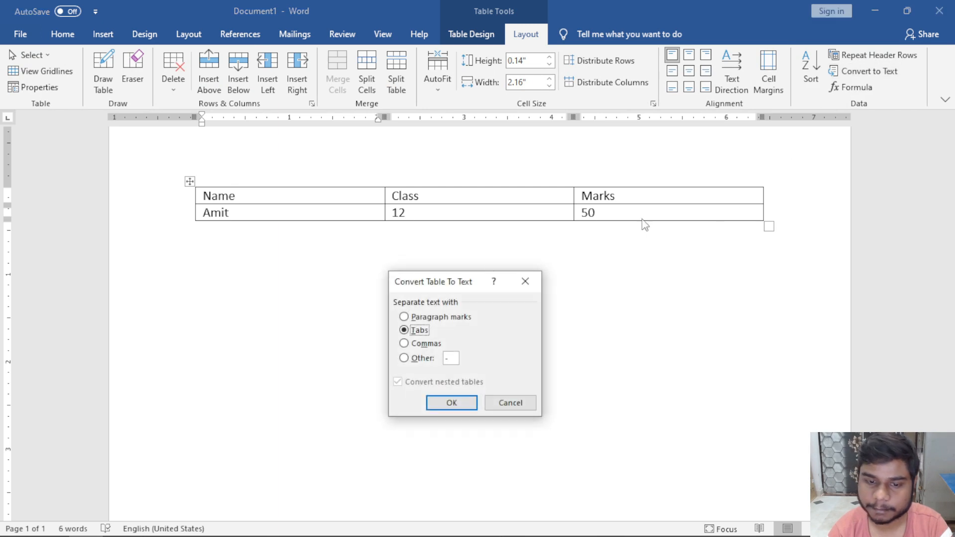
left_click(417, 344)
left_click(456, 404)
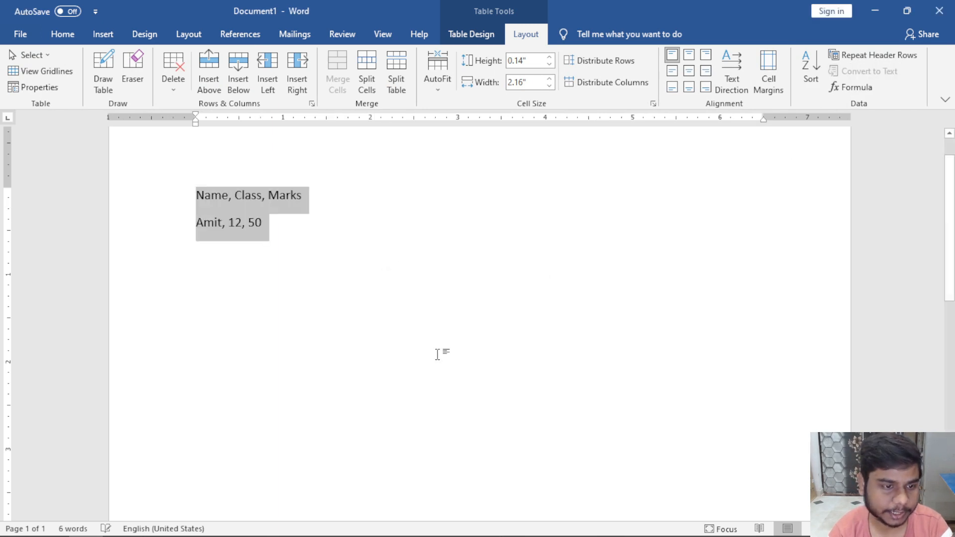
scroll(284, 217, "up", 6)
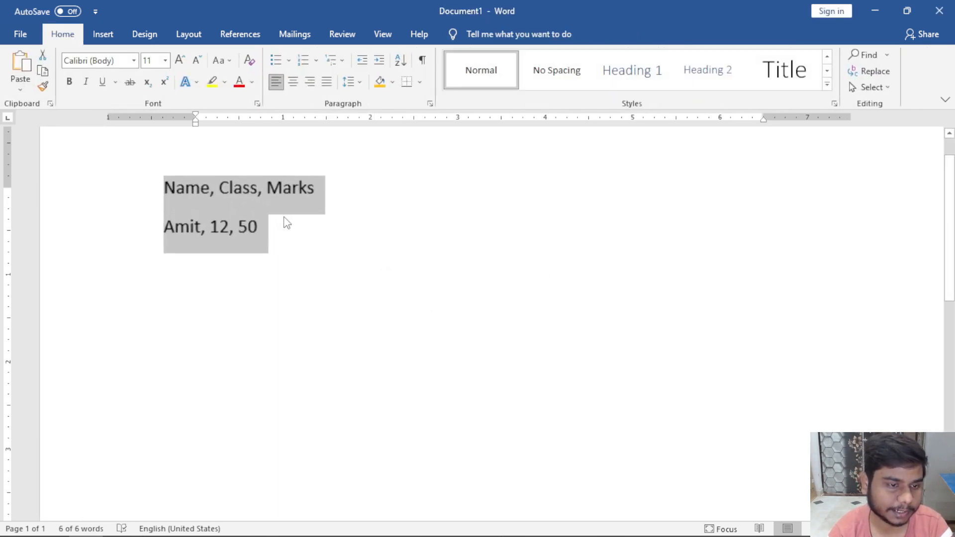
scroll(284, 217, "down", 7)
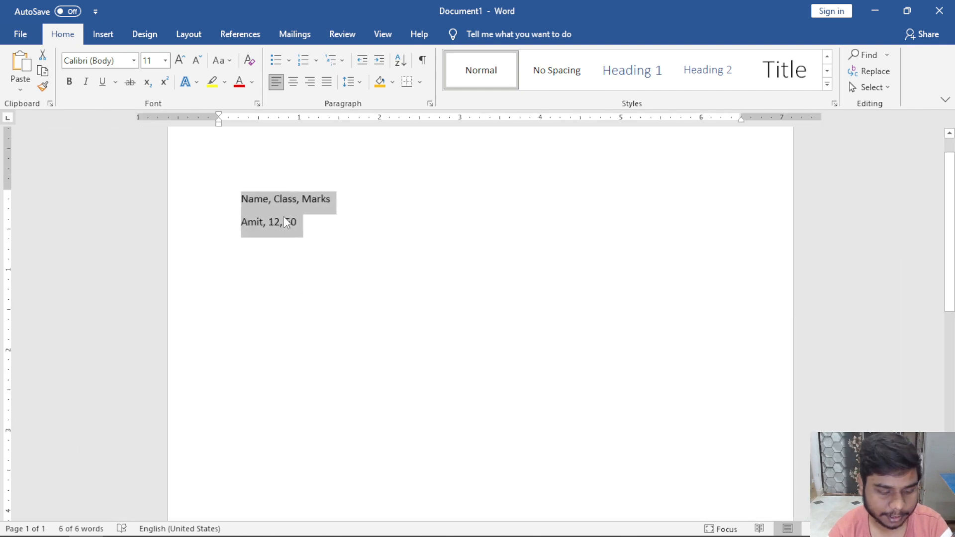
key("ctrl+z")
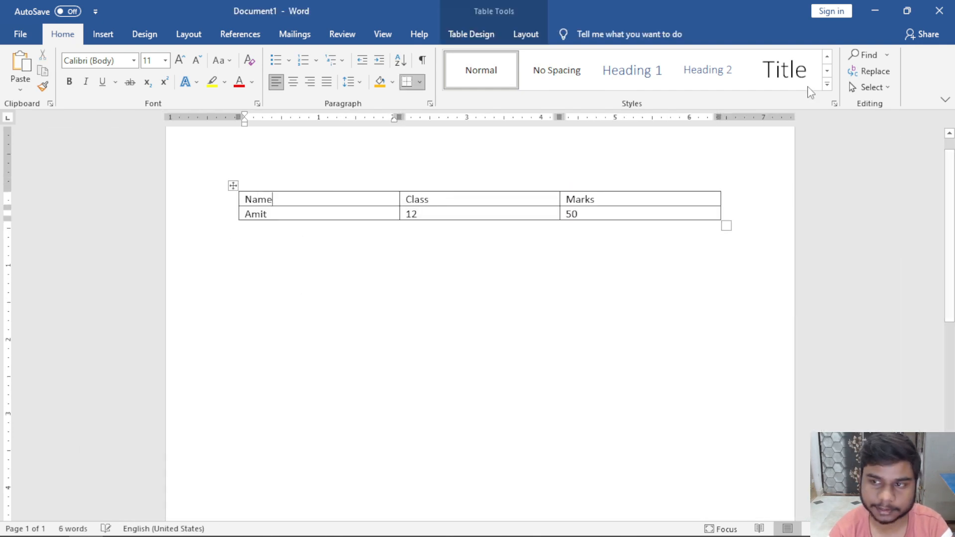
Convert the Name/Class/Marks table to text separated by paragraph marks, then show formatting marks.
left_click(528, 32)
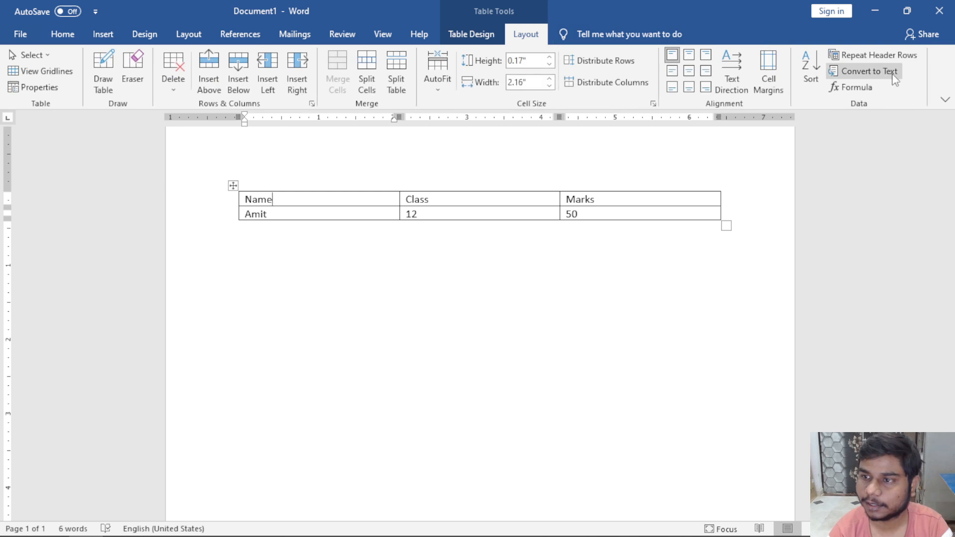
left_click(867, 71)
left_click(465, 318)
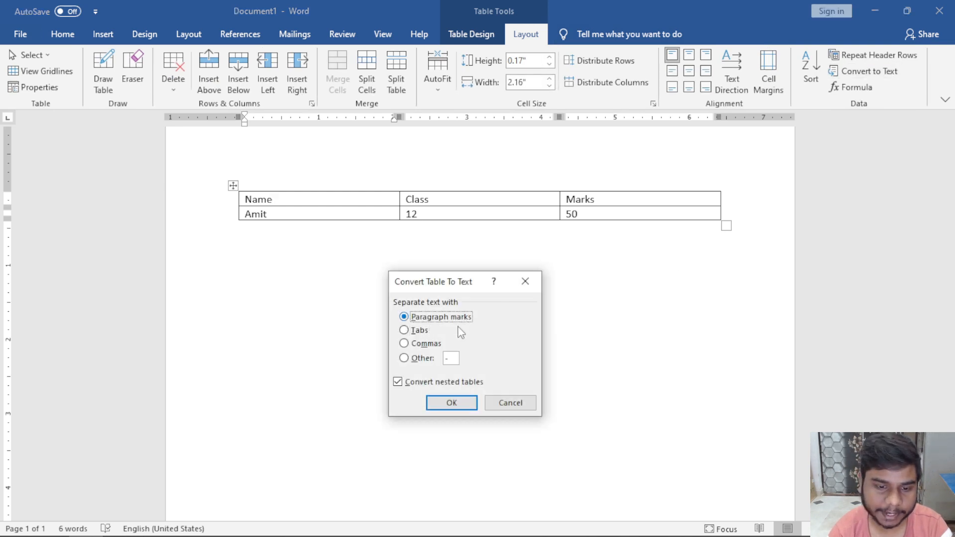
left_click(452, 403)
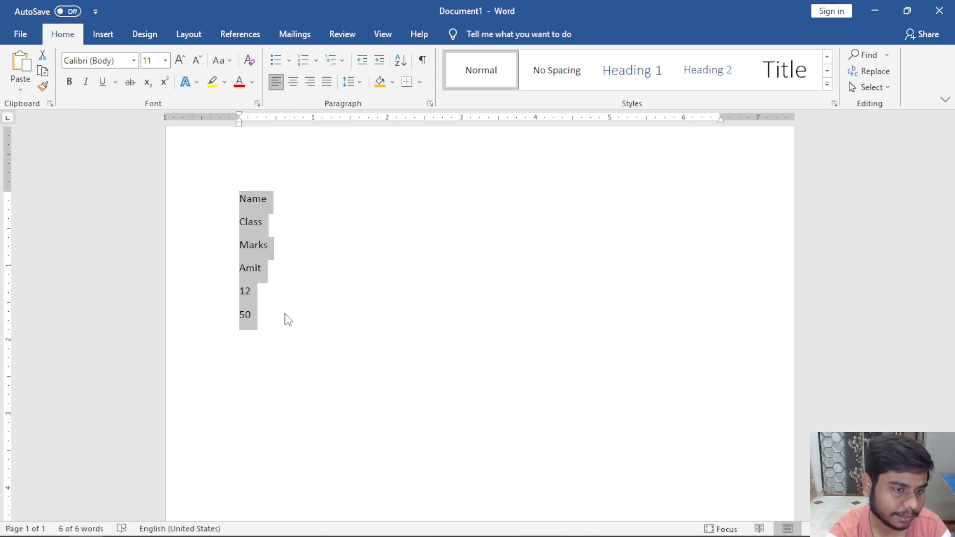
left_click(423, 60)
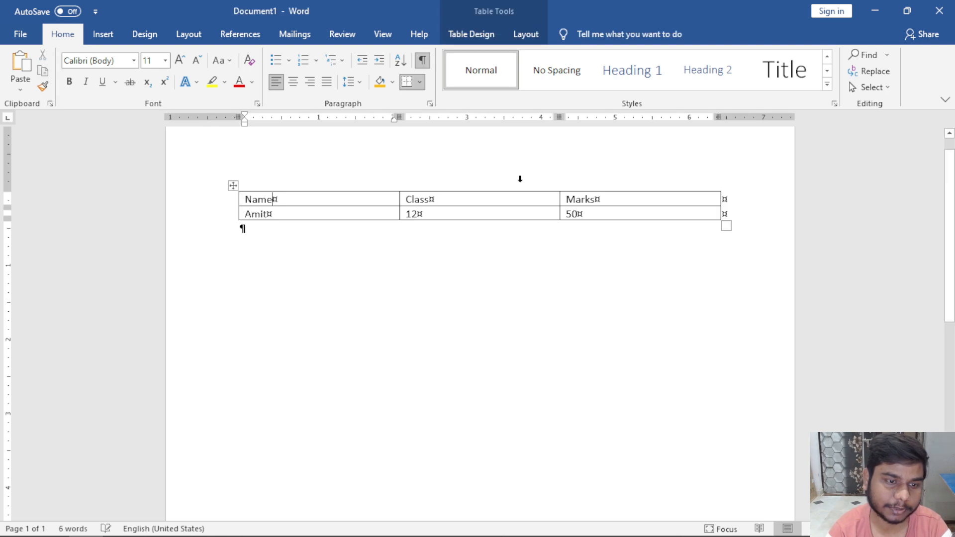
Hide the formatting marks and re-enter 50 in the Marks cell.
key("ctrl+z")
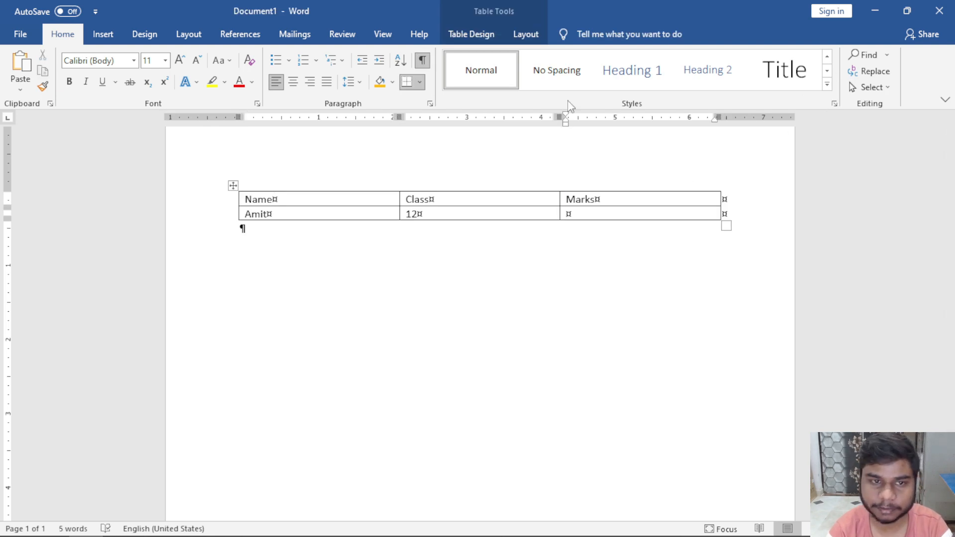
left_click(422, 61)
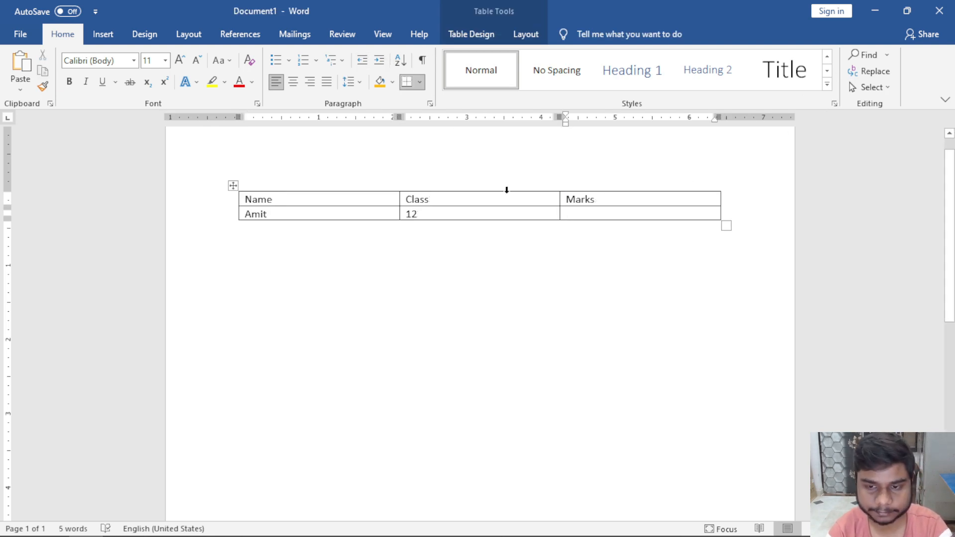
type("50")
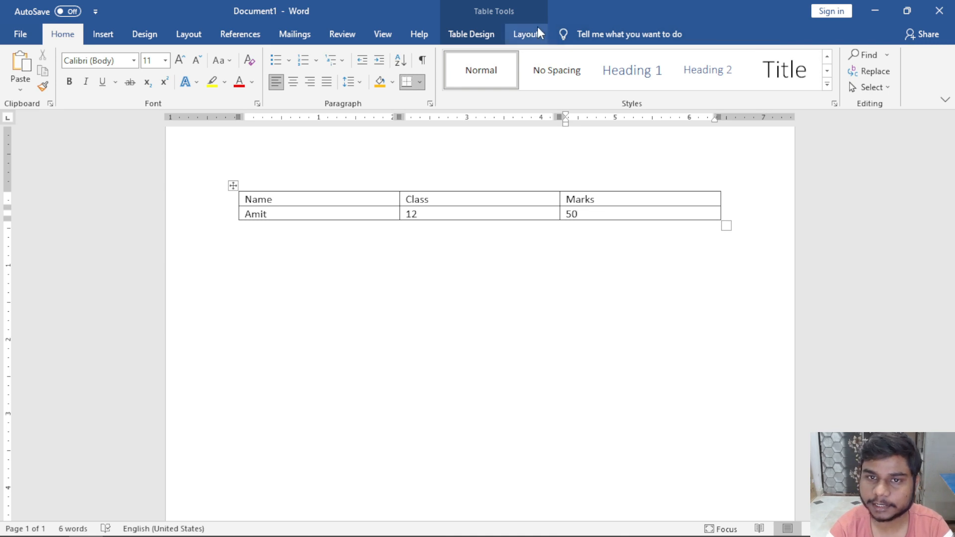
Convert the table to text with a custom # separator, then undo to restore the table.
left_click(527, 34)
left_click(846, 71)
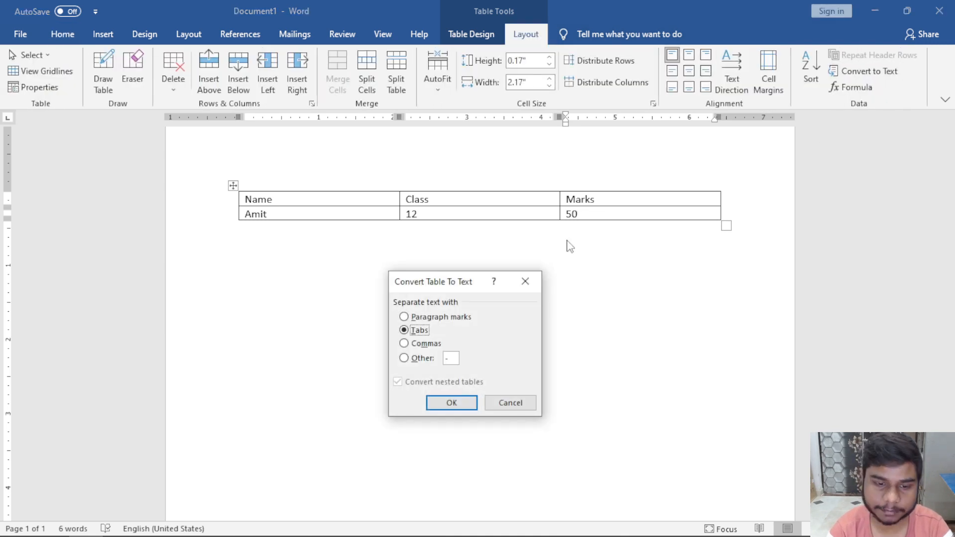
left_click(422, 362)
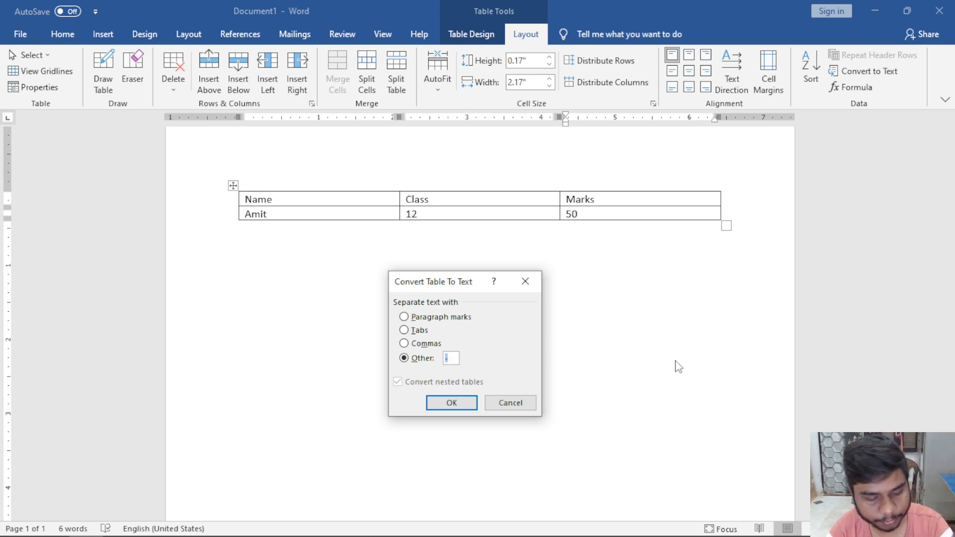
left_click(451, 402)
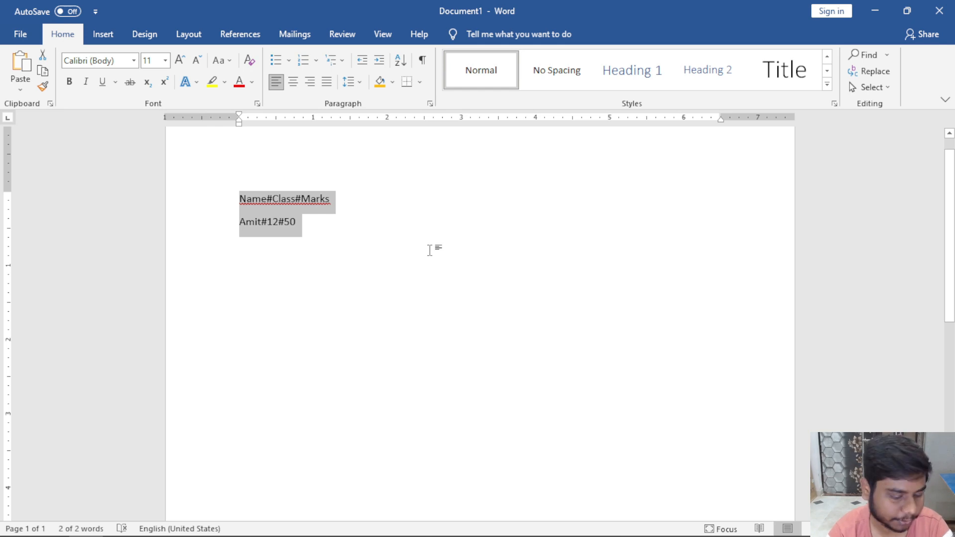
key("ctrl+z")
left_click(525, 33)
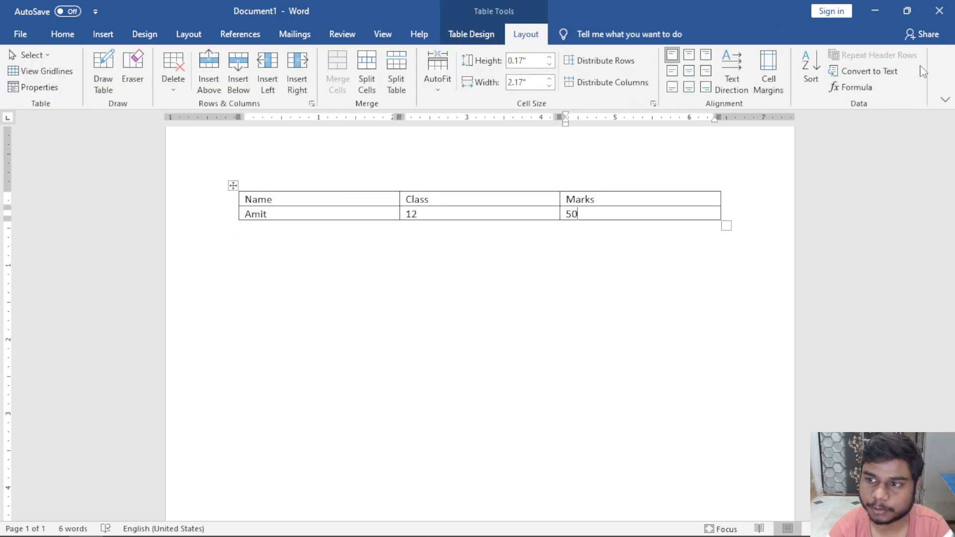
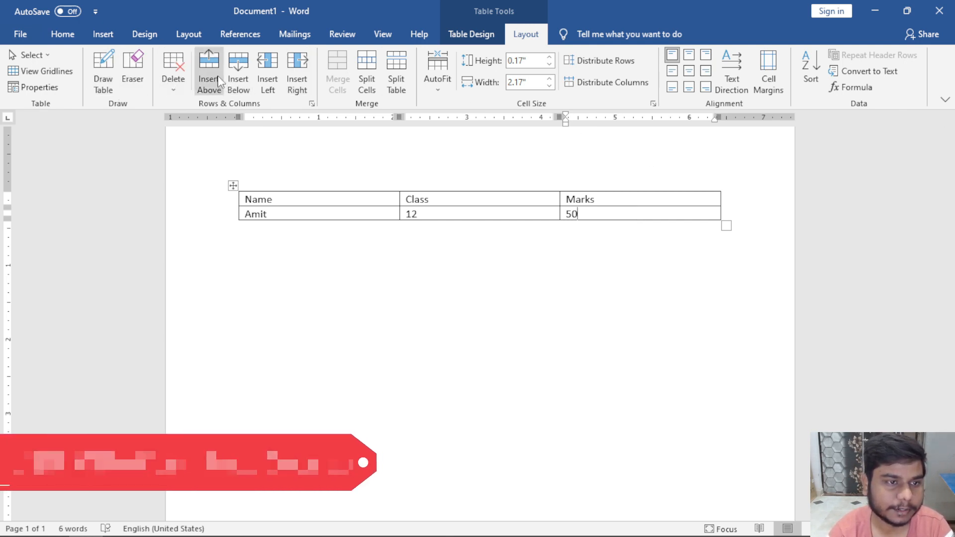
Insert three new empty rows below the Amit row.
left_click(238, 74)
left_click(238, 73)
left_click(238, 72)
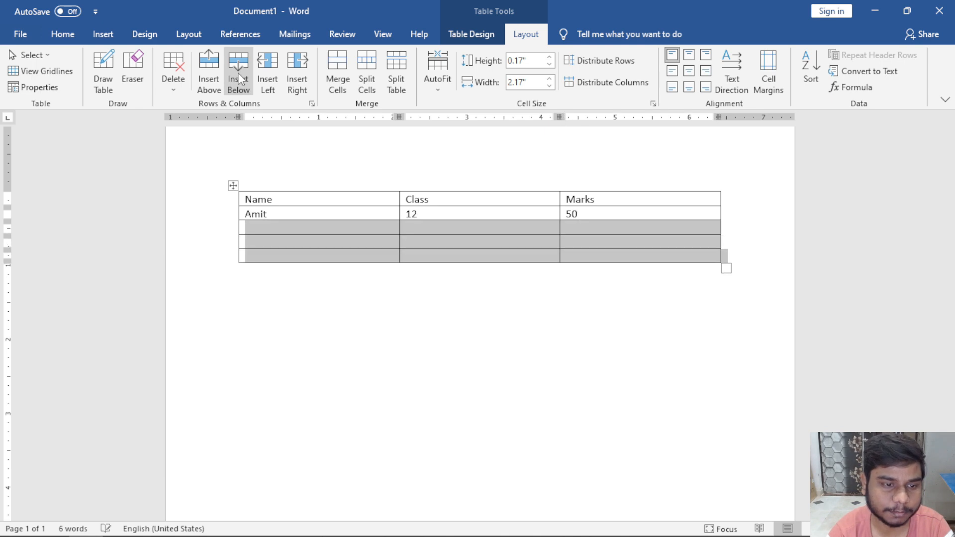
left_click(280, 227)
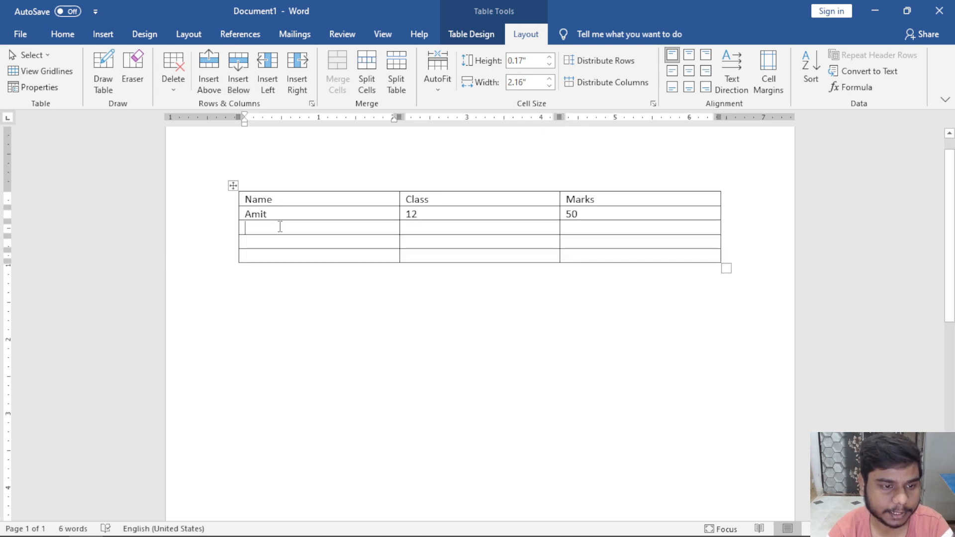
Rename the Class and Marks column headers to Amit and Sumit.
double_click(425, 200)
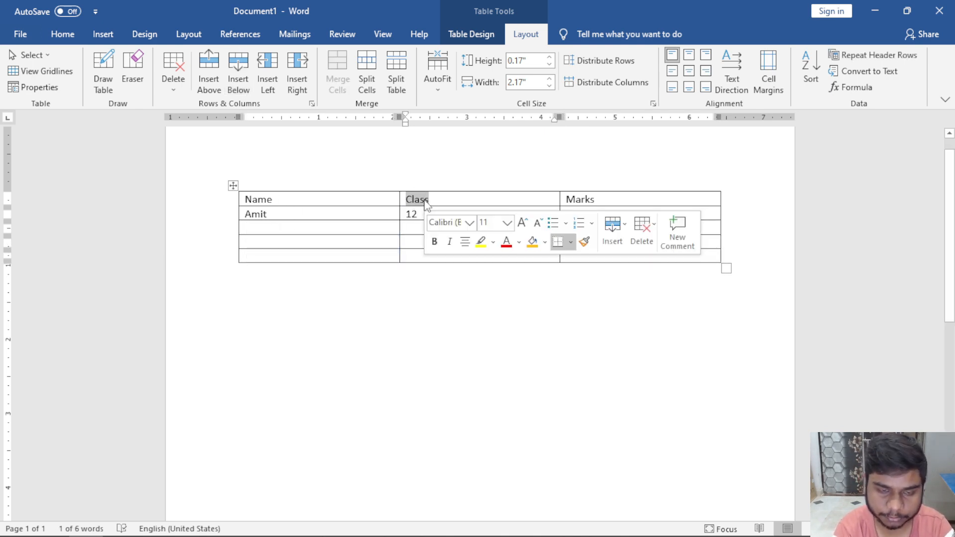
type("AM")
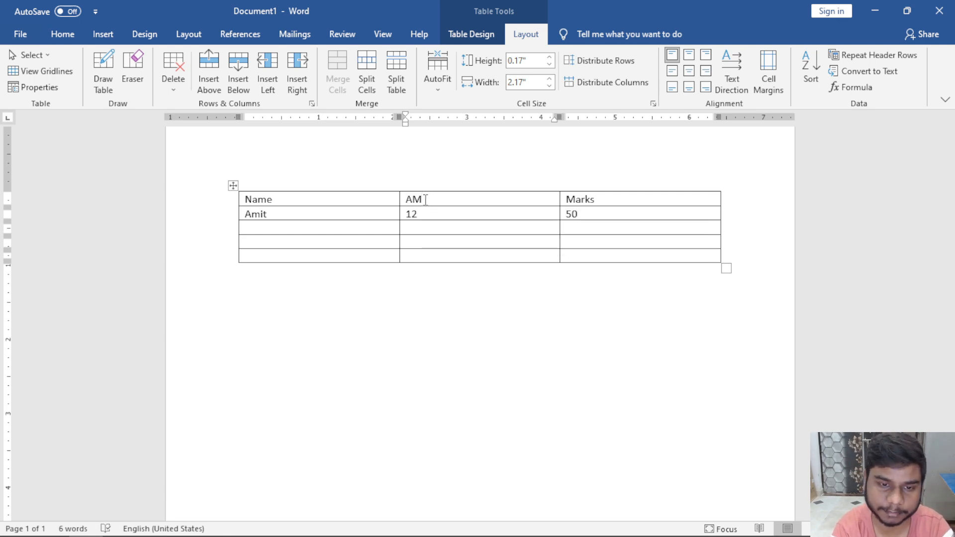
key("BackSpace")
type("mit")
key("Tab")
type("Sumi")
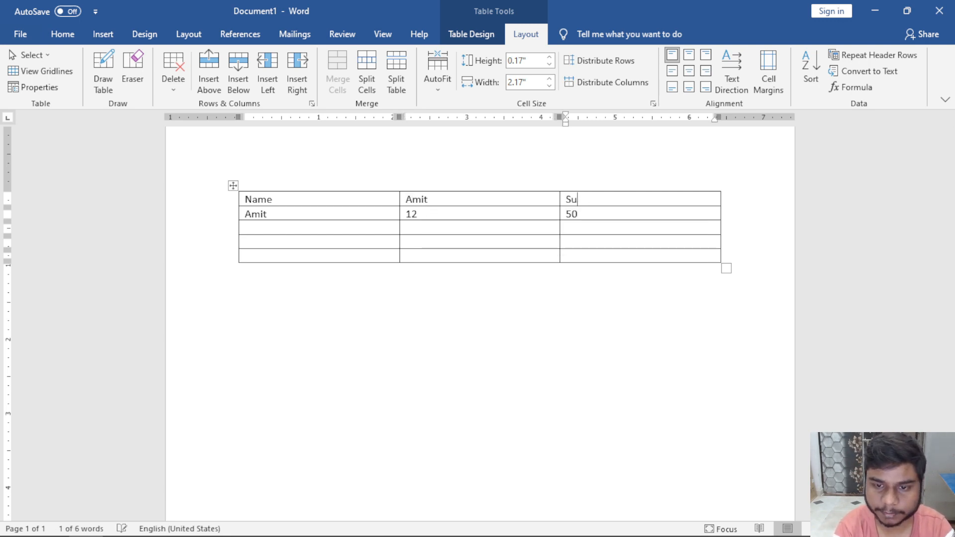
Label the rows English, Hindi, Science and Total Marks.
key("Down")
key("Left")
key("Left")
key("Left")
key("Left")
key("Left")
key("Left")
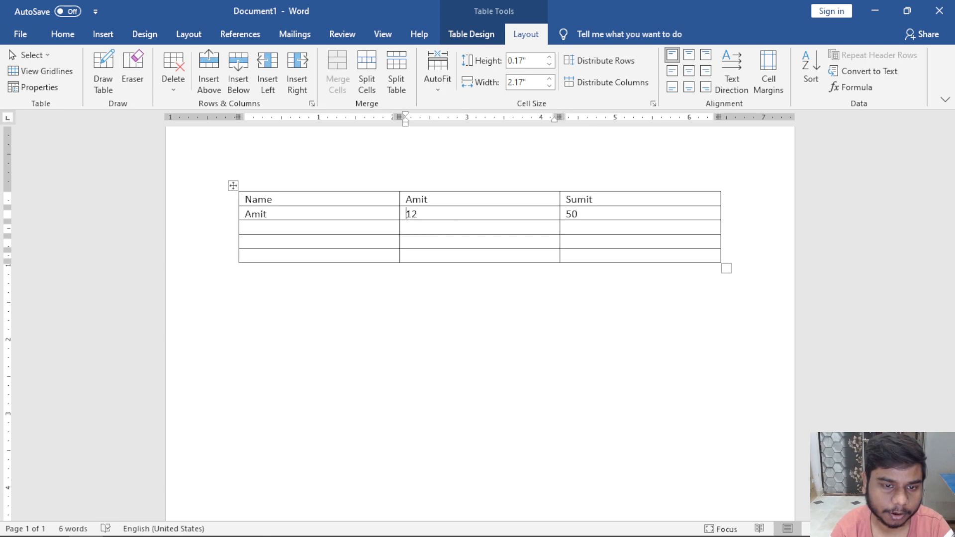
key("shift+Left")
key("shift+Left")
key("shift+Left")
key("shift+Left")
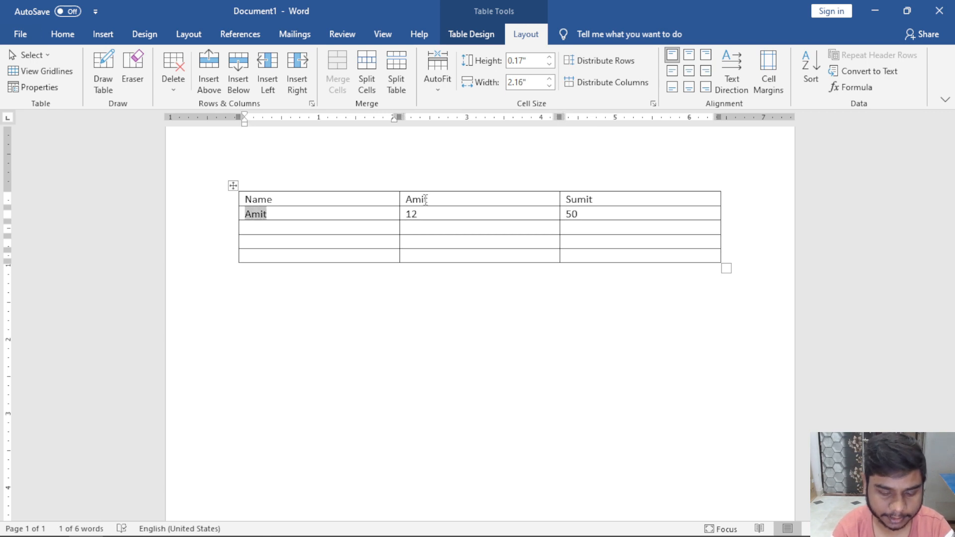
type("Engli")
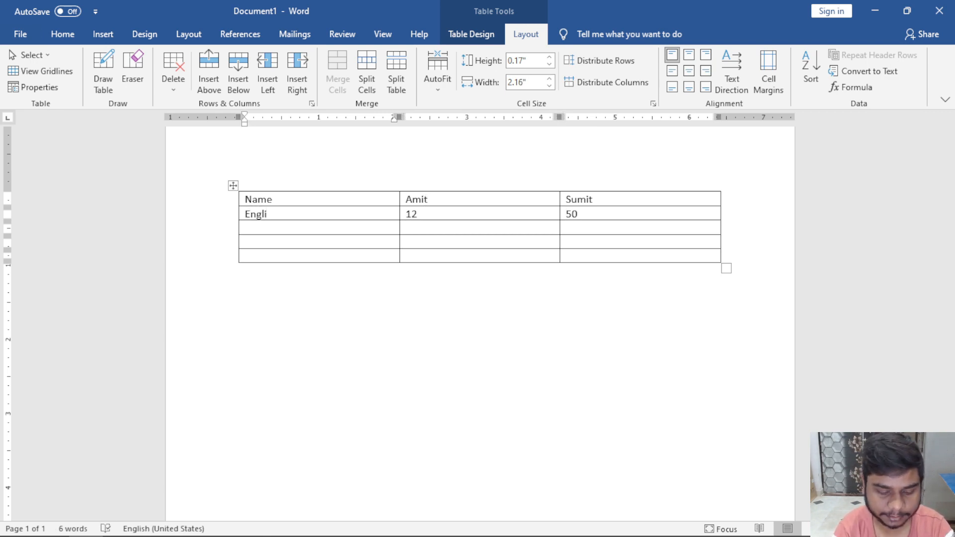
type("shHIndi")
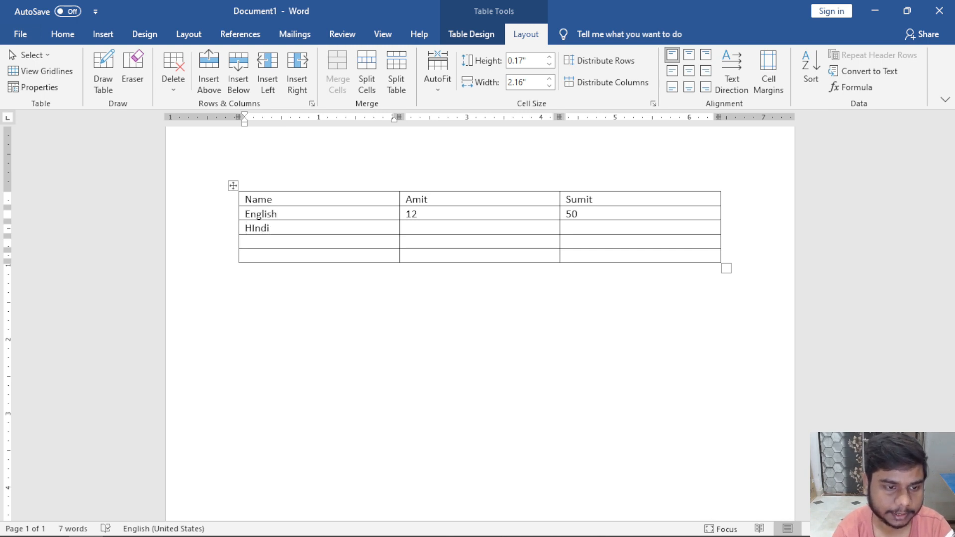
key("Return")
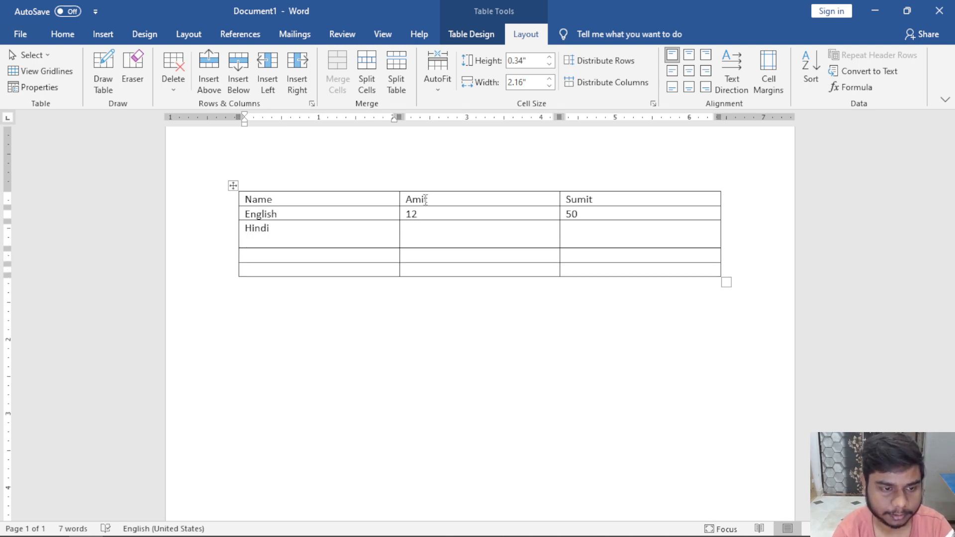
key("BackSpace")
key("BackSpace")
key("BackSpace")
key("BackSpace")
key("BackSpace")
key("BackSpace")
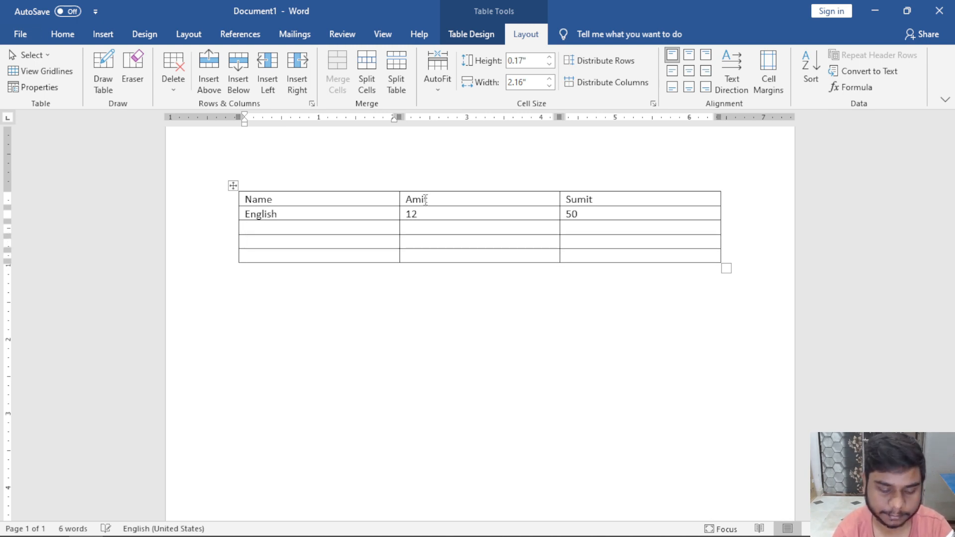
type("Hindi")
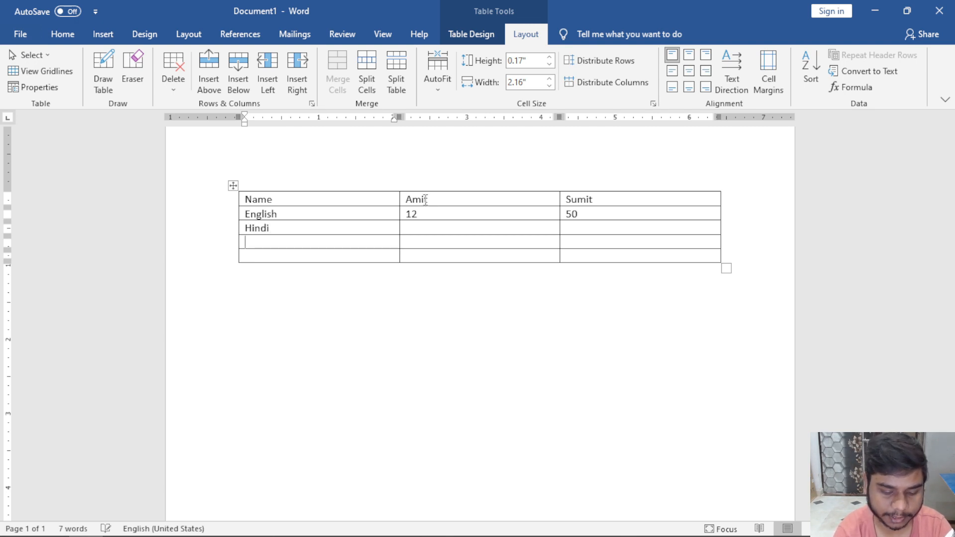
type("Science")
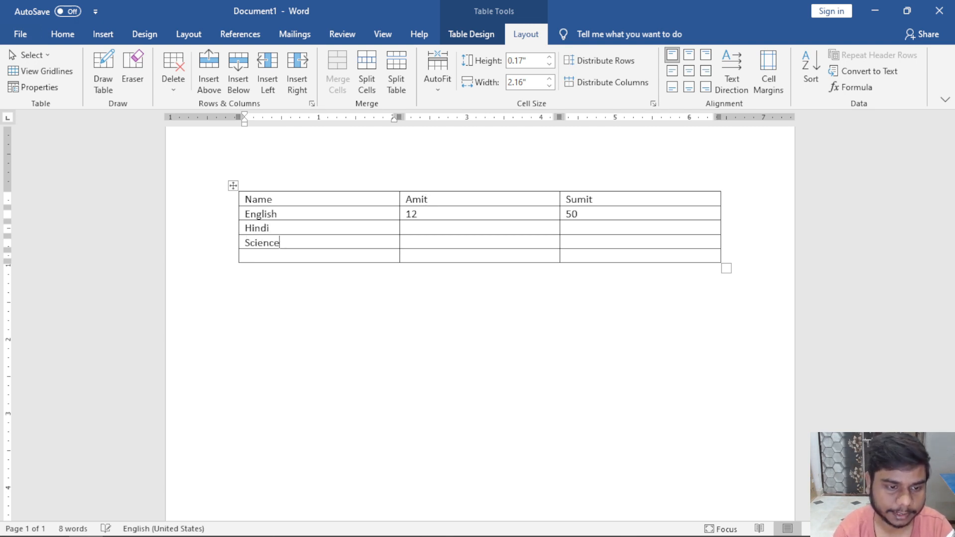
type("Total")
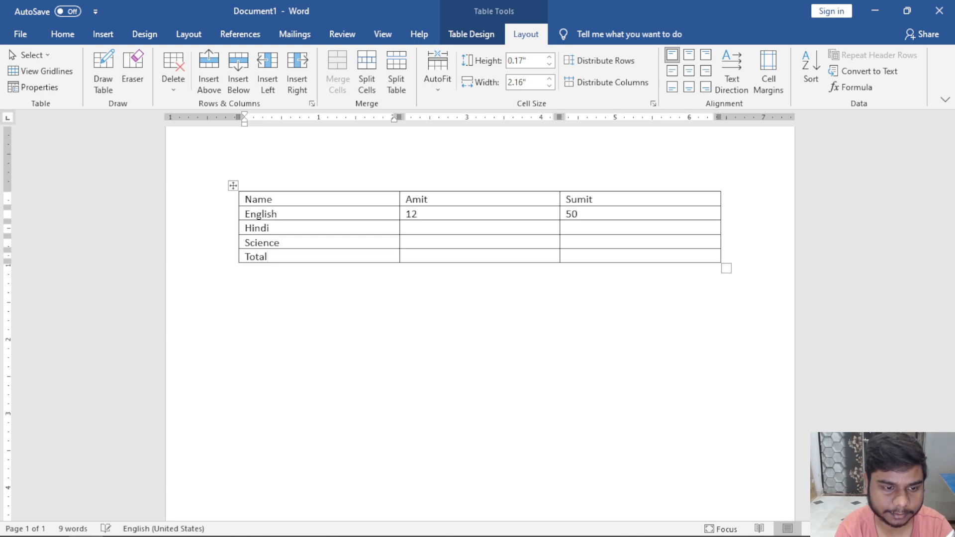
type(" Marsk")
key("BackSpace")
key("BackSpace")
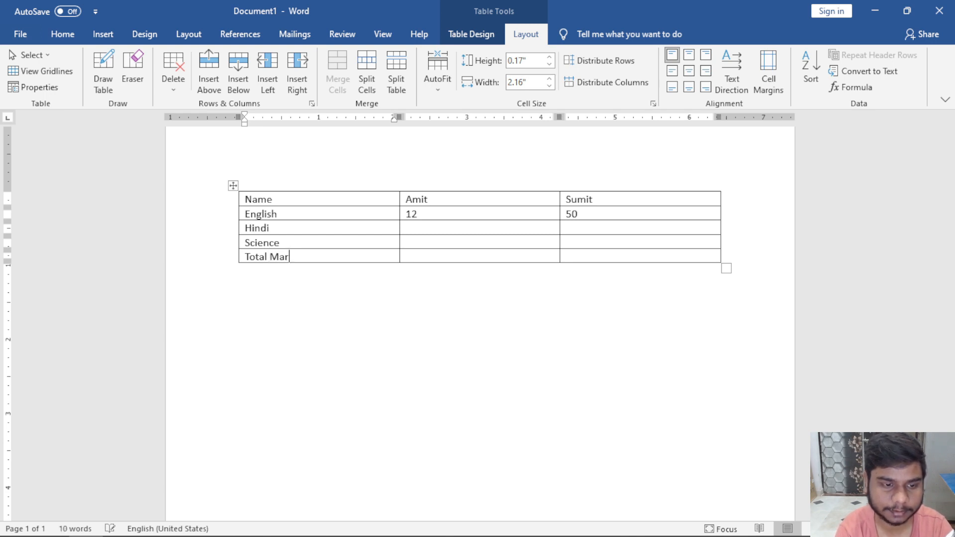
type("ks")
Enter Amit's English mark 54 and the Hindi marks 65 for Amit and 45 for Sumit.
key("Right")
key("Up")
key("Up")
key("Right")
key("Left")
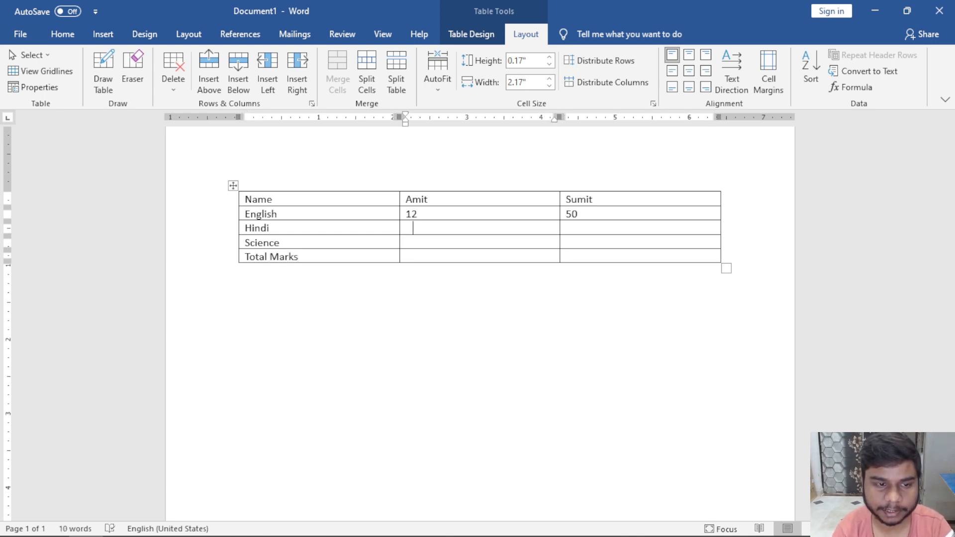
key("shift+Right")
key("shift+Right")
type("54")
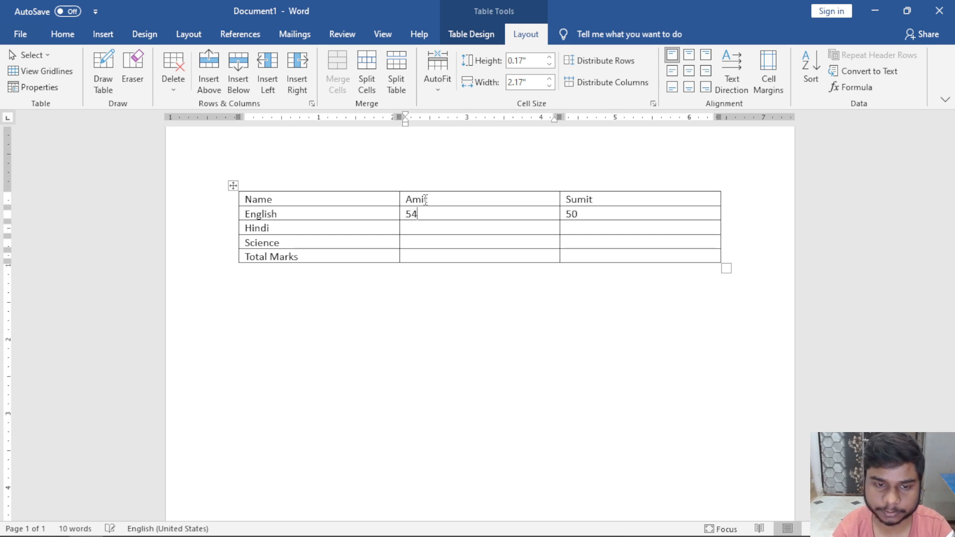
key("Right")
type("45")
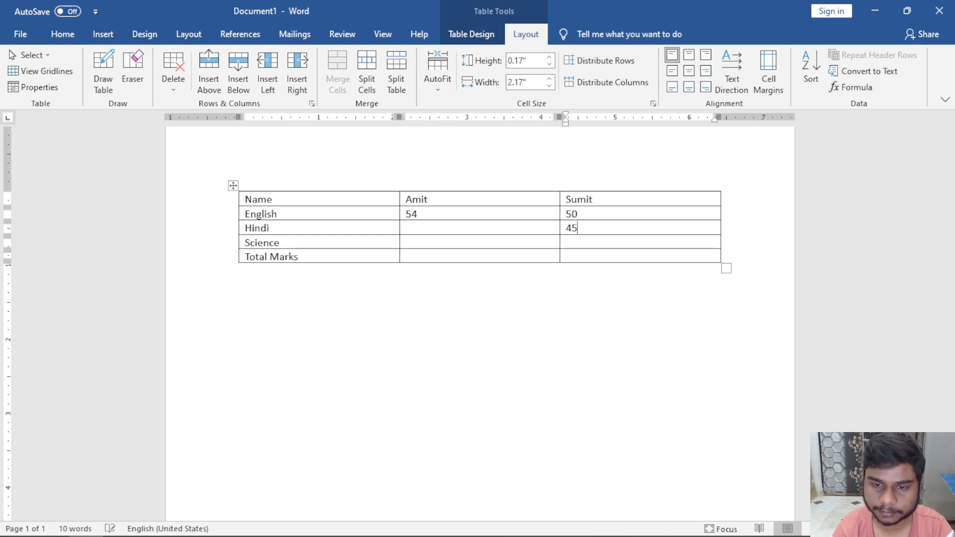
key("Left")
key("Left")
key("Left")
type("65")
Enter Sumit's Science mark of 63.
key("Down")
key("Left")
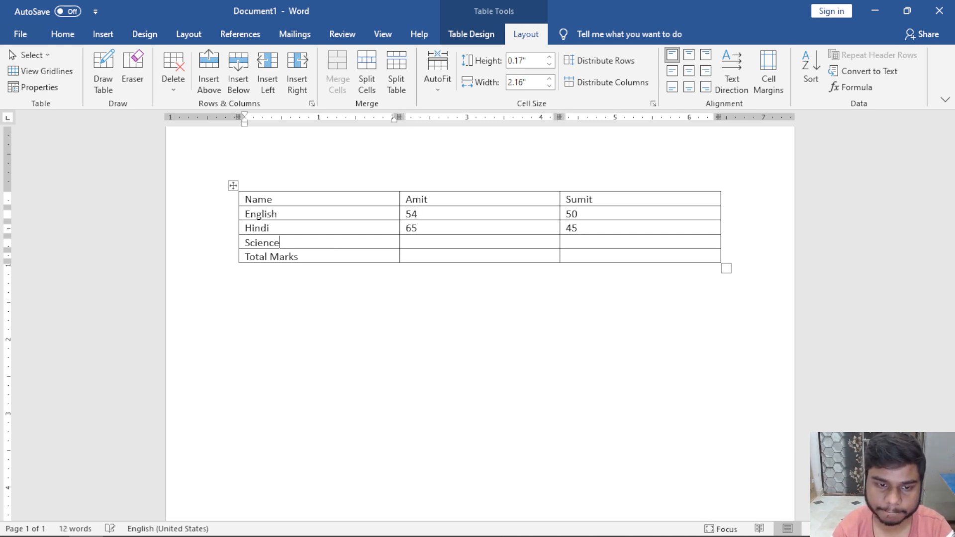
key("Right")
key("Down")
key("Right")
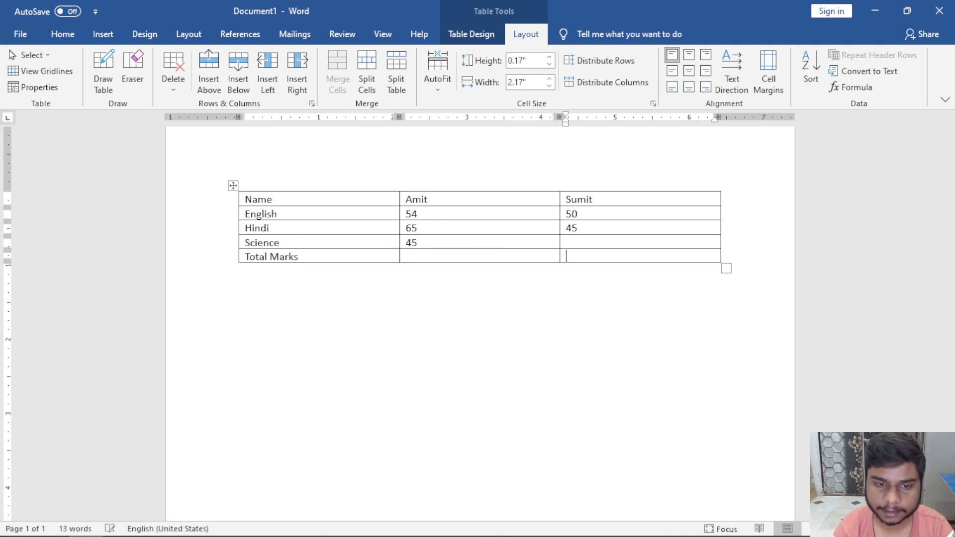
type("63")
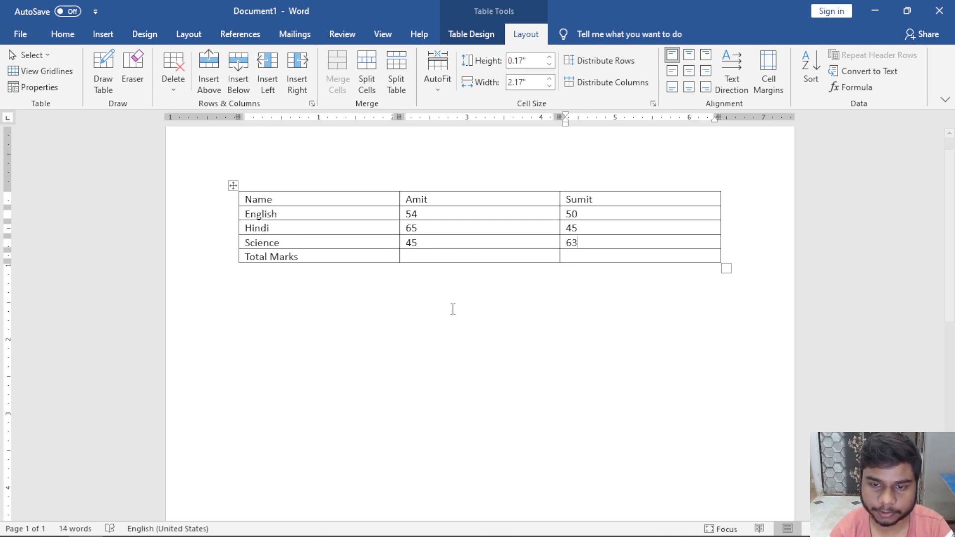
scroll(452, 309, "up", 3)
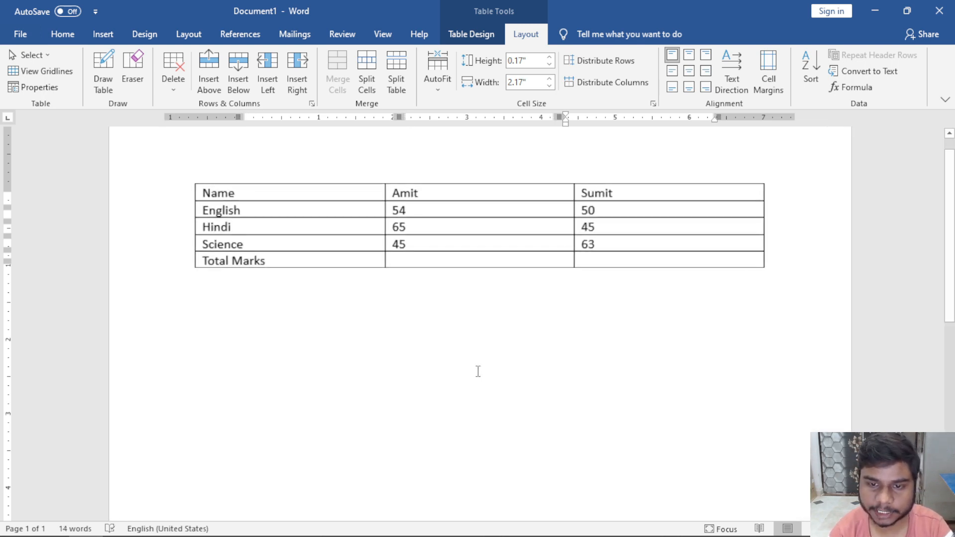
left_click(403, 260)
left_click_drag(651, 270, 464, 268)
left_click(463, 268)
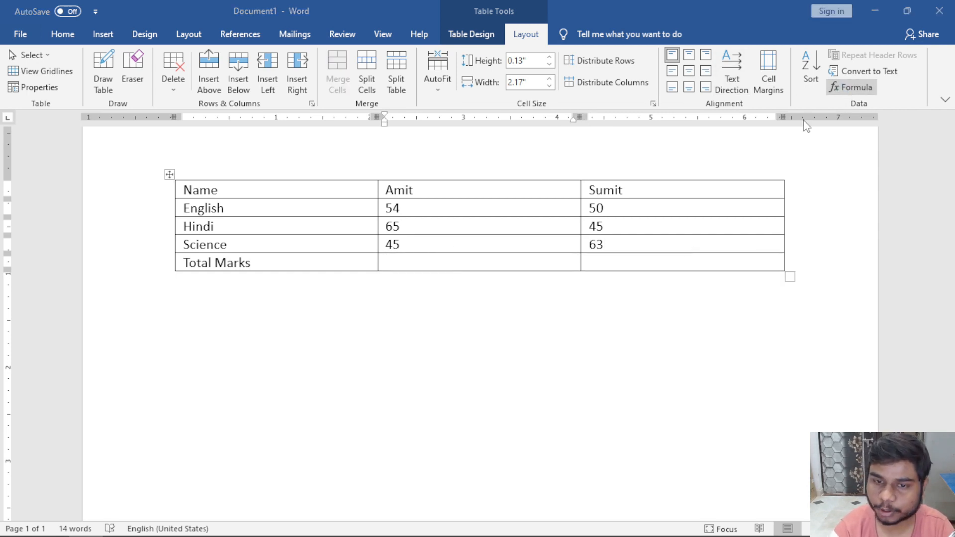
left_click(851, 88)
left_click_drag(533, 122, 383, 302)
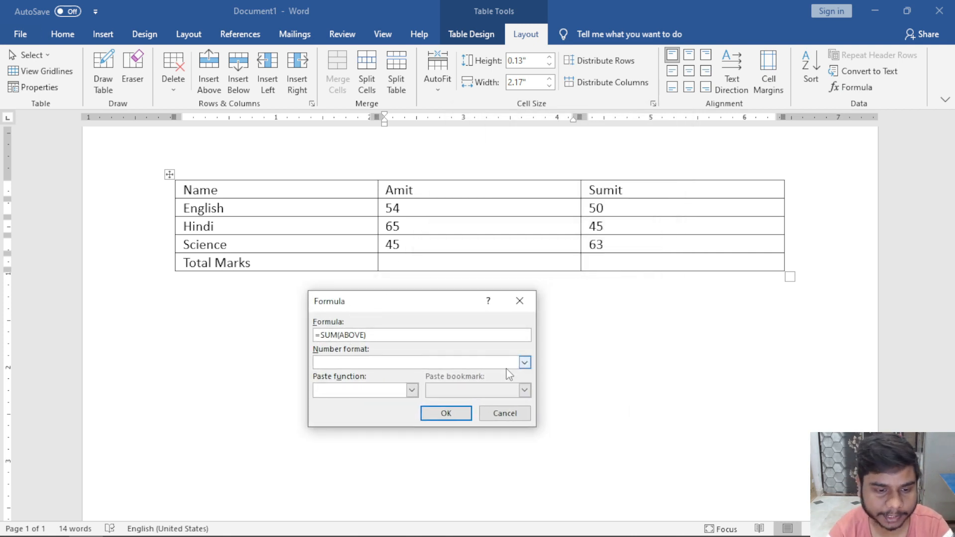
left_click(524, 362)
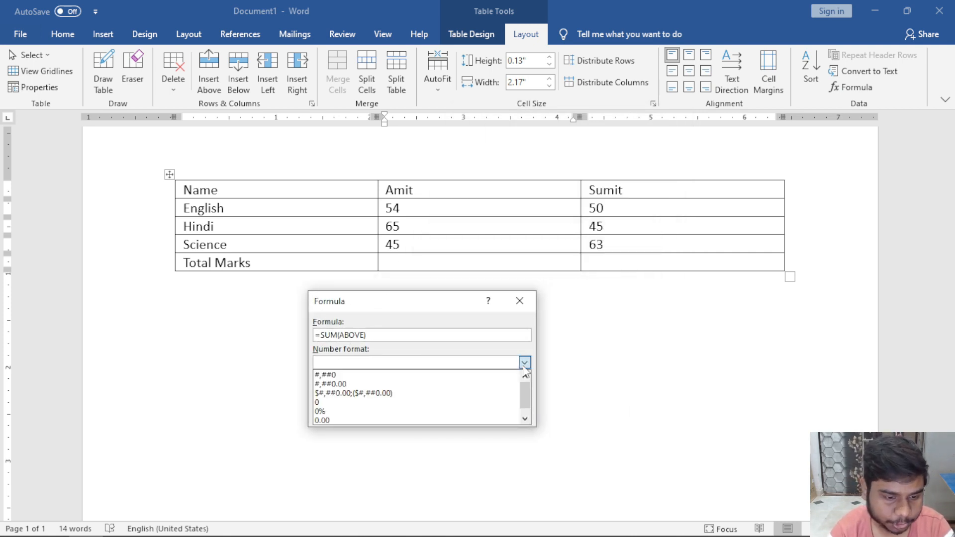
scroll(496, 401, "down", 1)
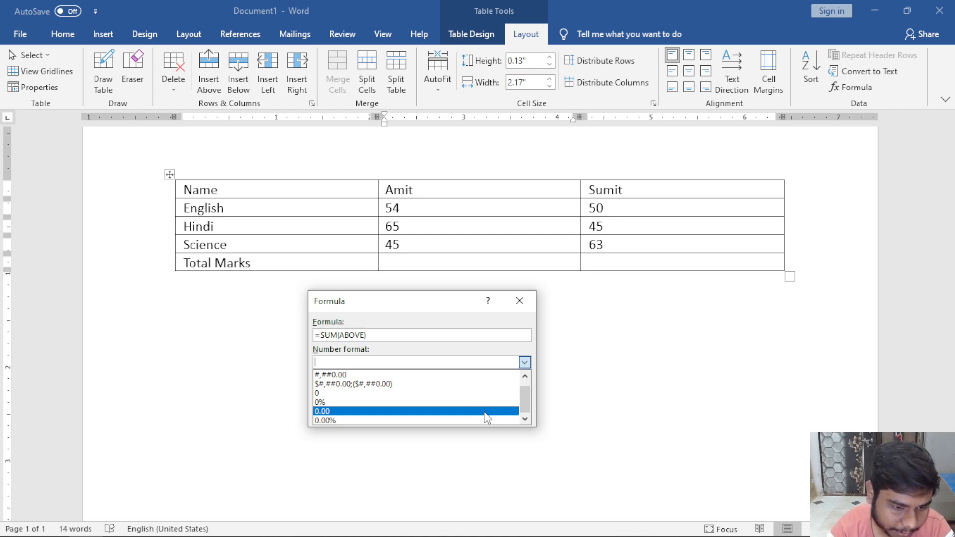
left_click(485, 412)
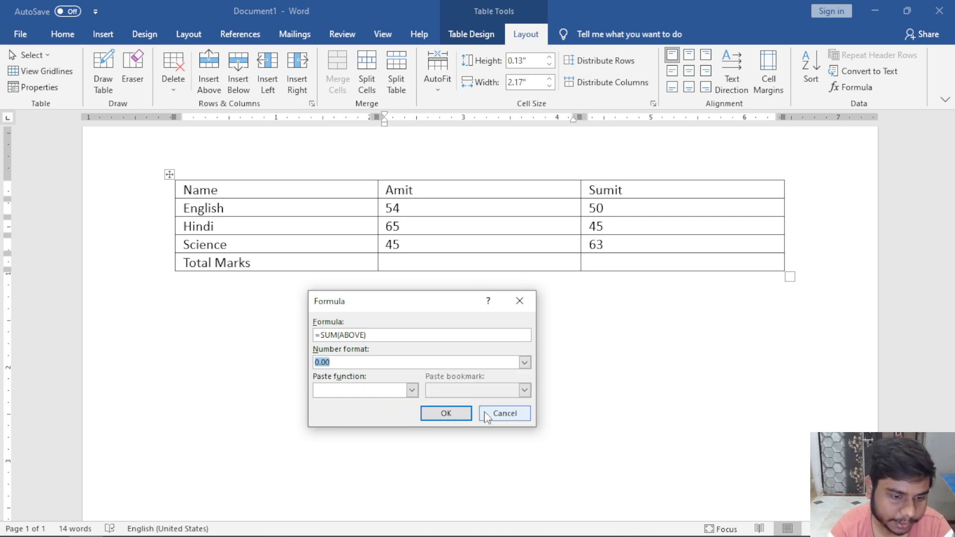
left_click(413, 391)
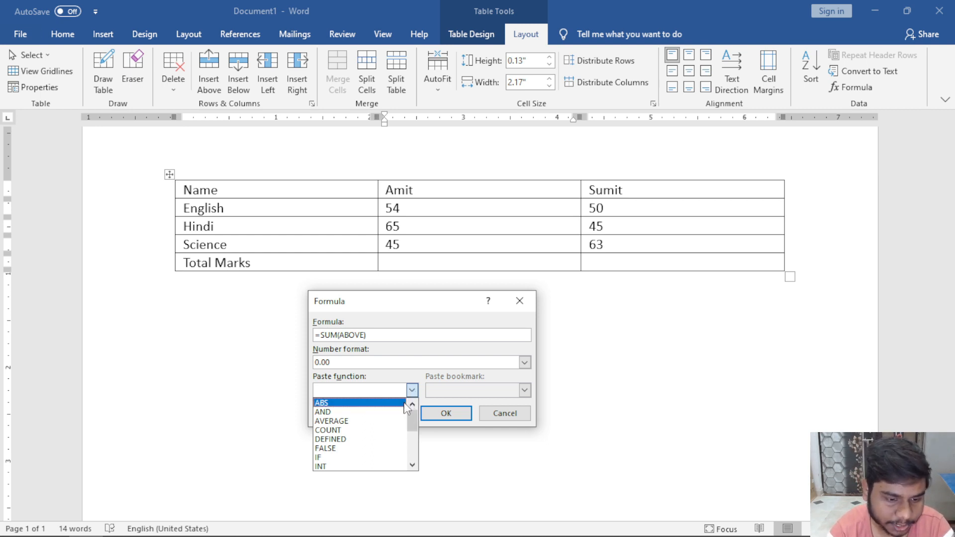
left_click_drag(416, 421, 416, 465)
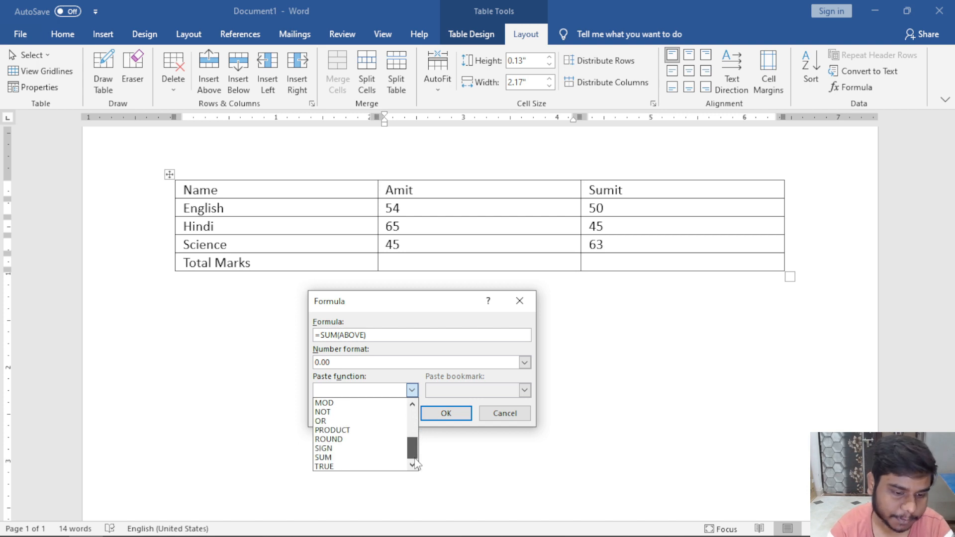
left_click(355, 457)
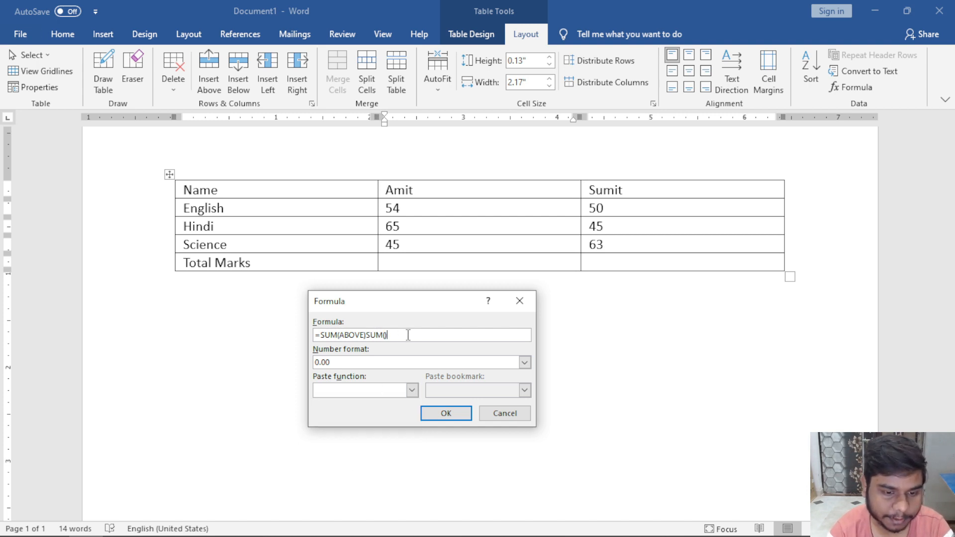
left_click_drag(391, 336, 264, 339)
key("BackSpace")
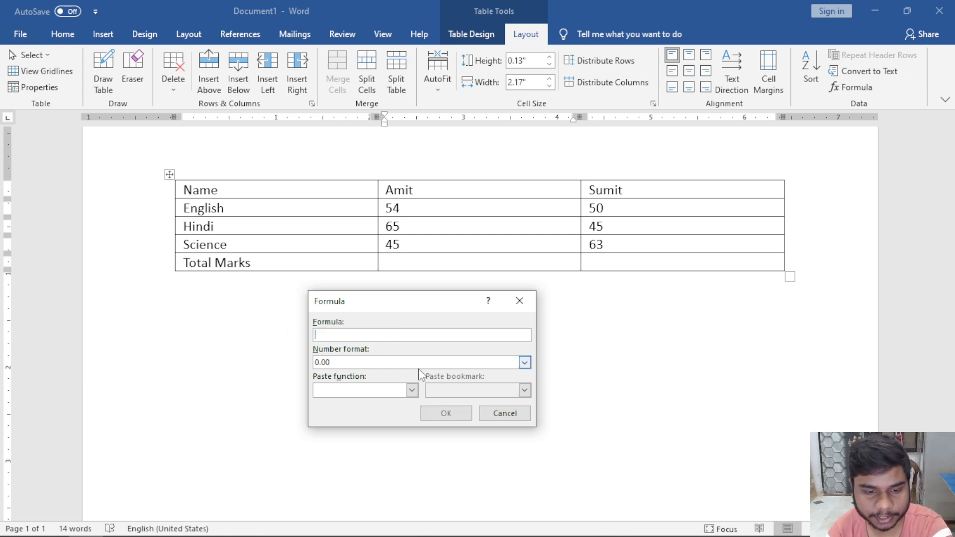
left_click(412, 390)
key("Escape")
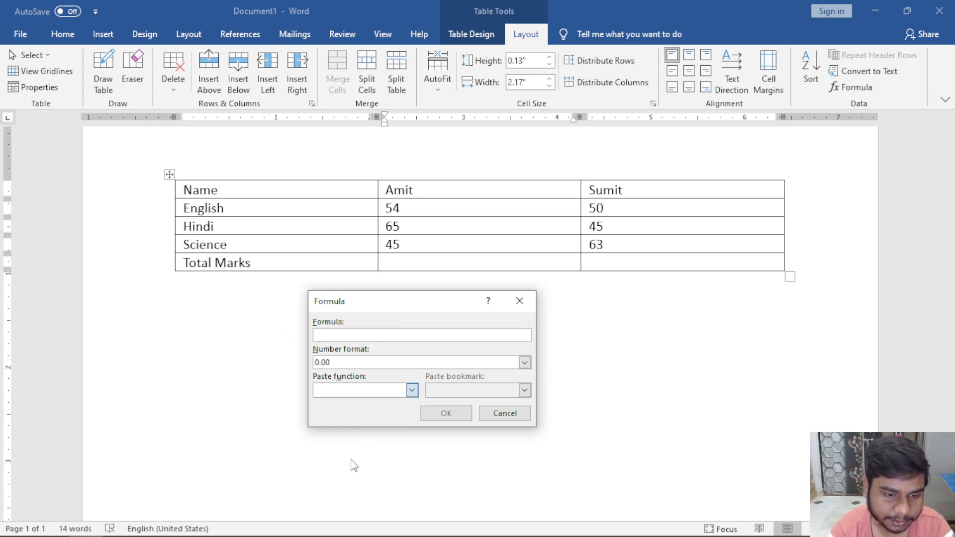
left_click(351, 460)
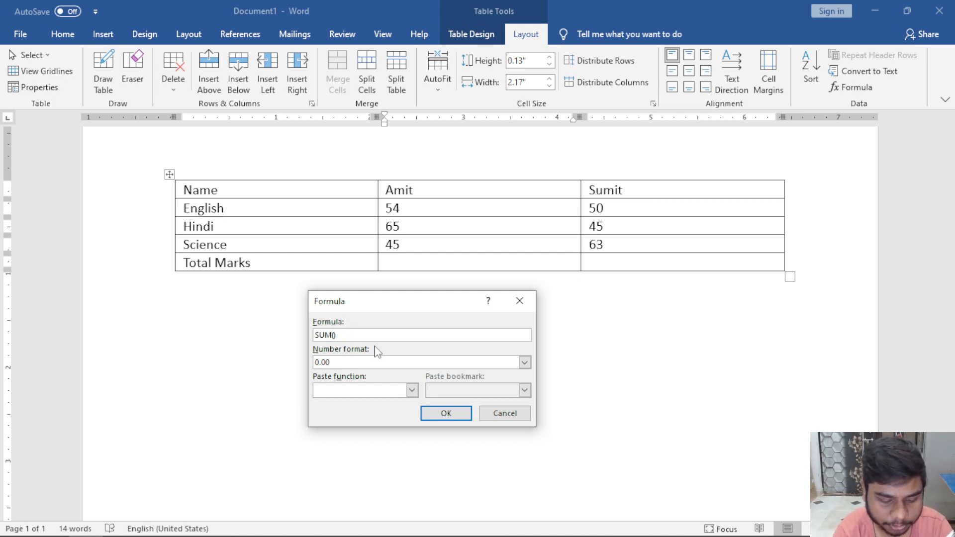
type("above")
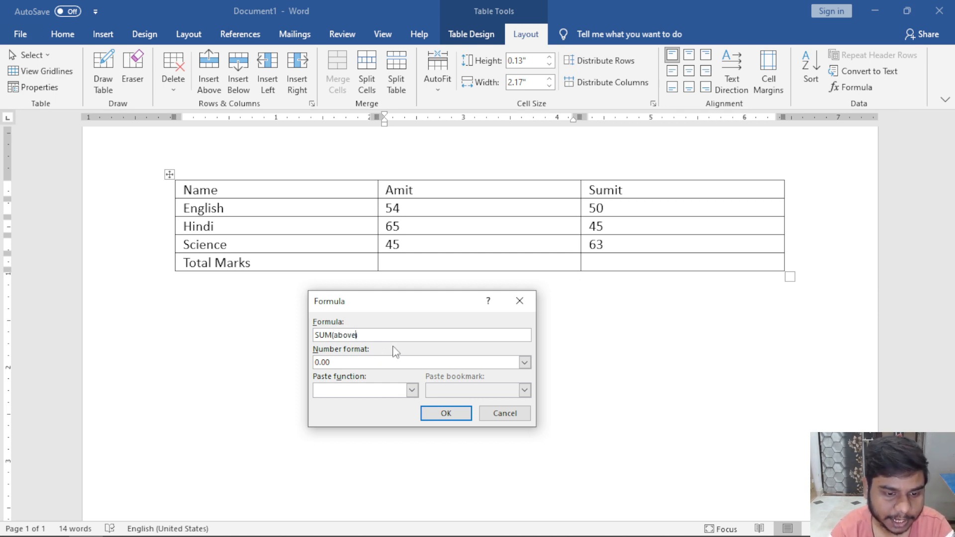
left_click(519, 301)
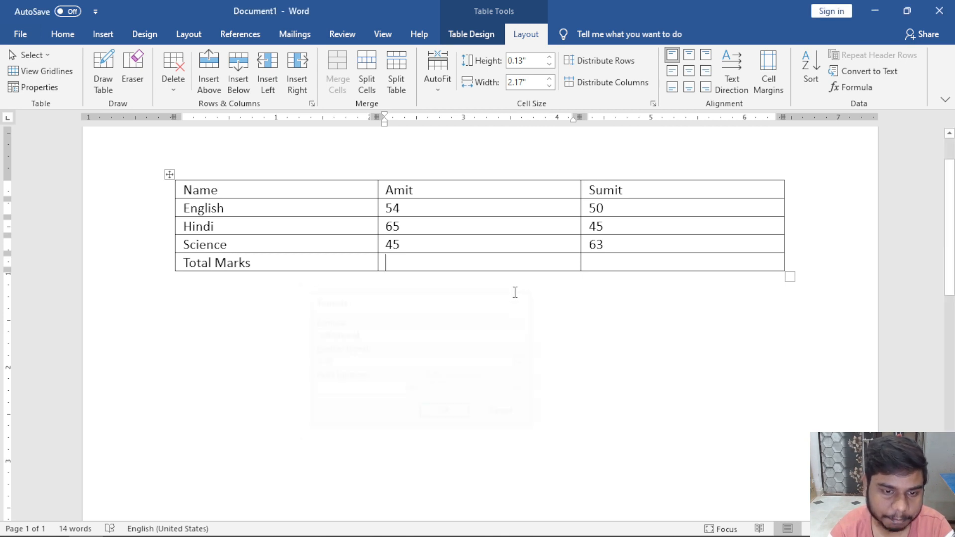
Insert Amit's total as 164.00 using =SUM(ABOVE) with 0.00 number format.
left_click(856, 89)
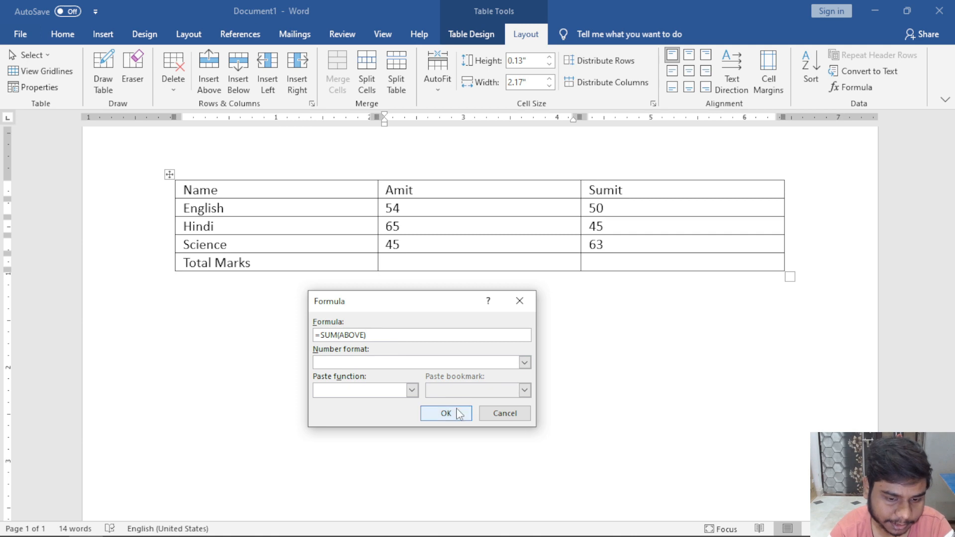
left_click(525, 363)
left_click(379, 420)
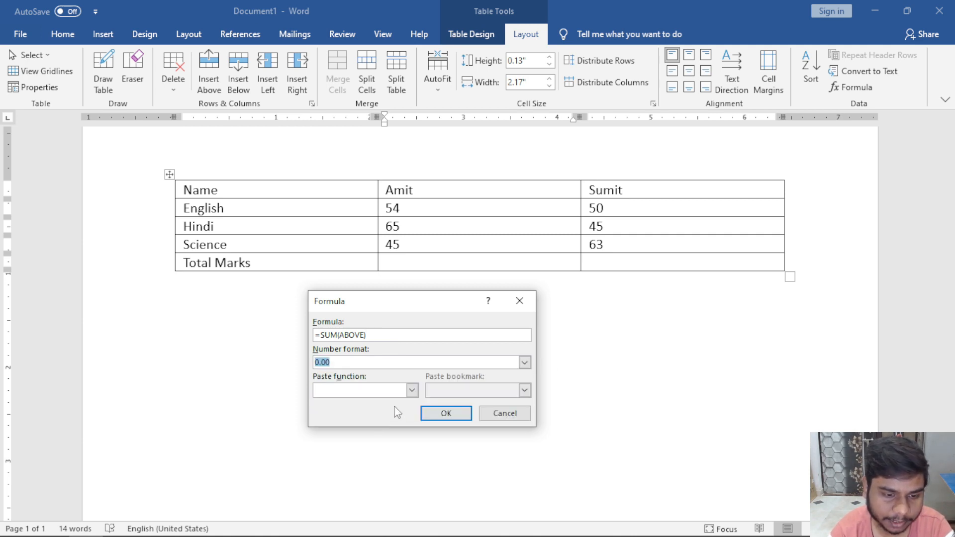
left_click(442, 416)
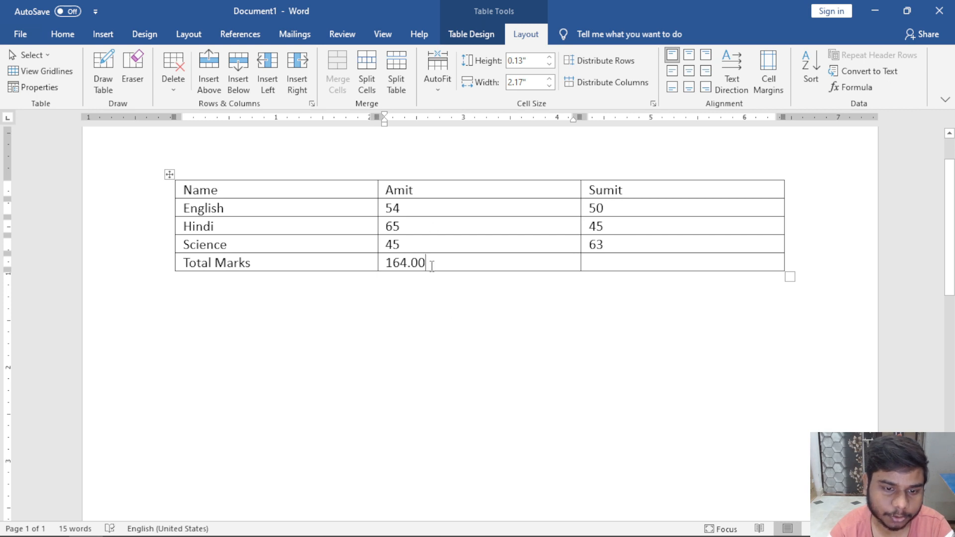
Insert Sumit's total as 158.00 using =SUM(ABOVE), replacing the unformatted 158.
left_click(654, 264)
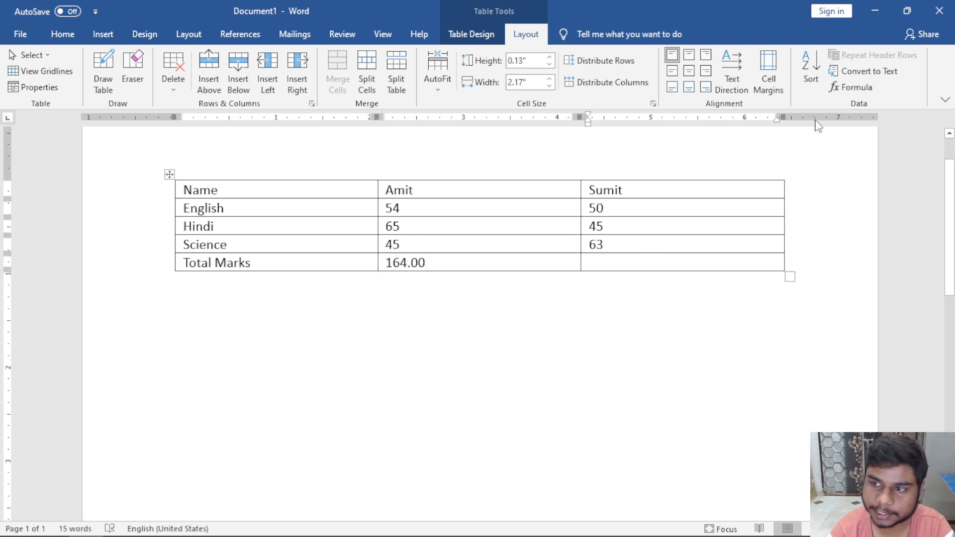
left_click(839, 94)
left_click(442, 414)
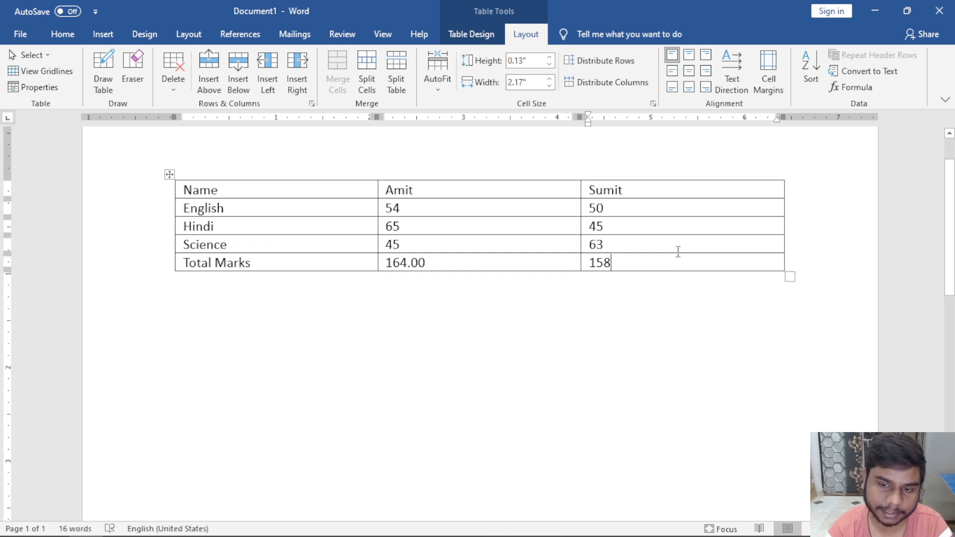
key("BackSpace")
key("BackSpace")
left_click(848, 87)
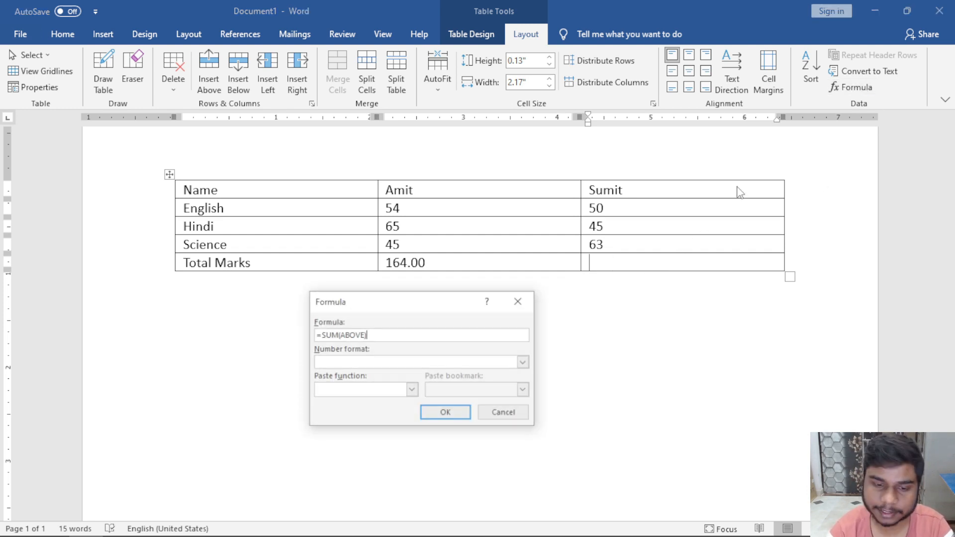
left_click(412, 390)
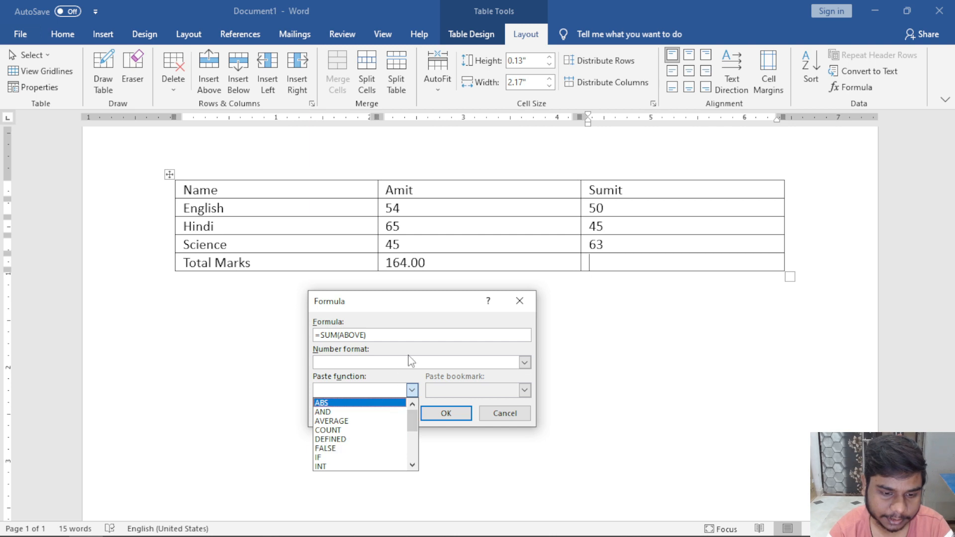
left_click(525, 363)
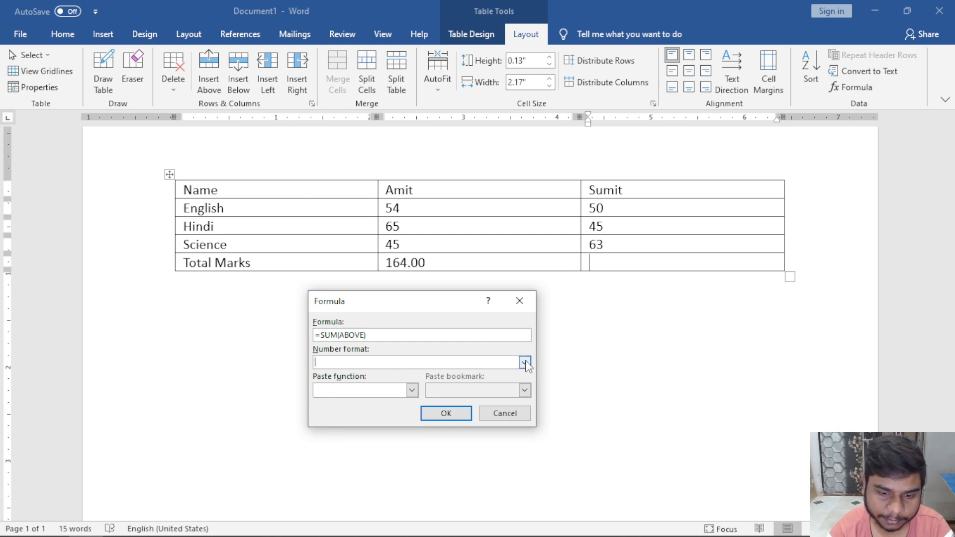
left_click(525, 362)
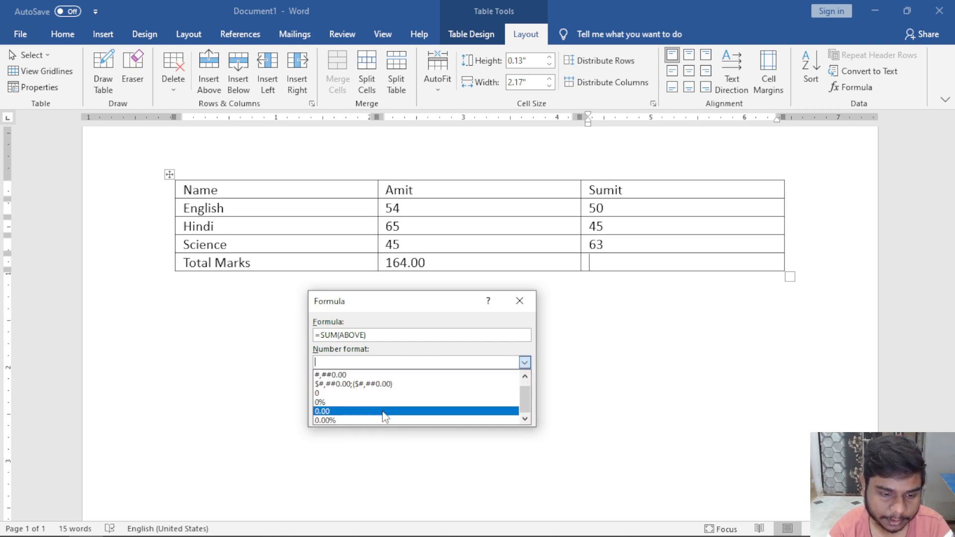
left_click(383, 412)
left_click(446, 413)
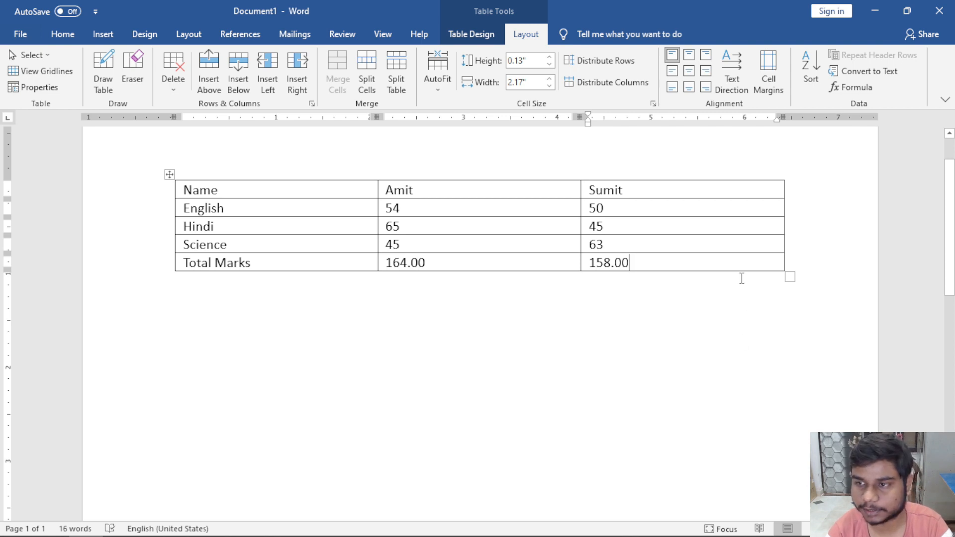